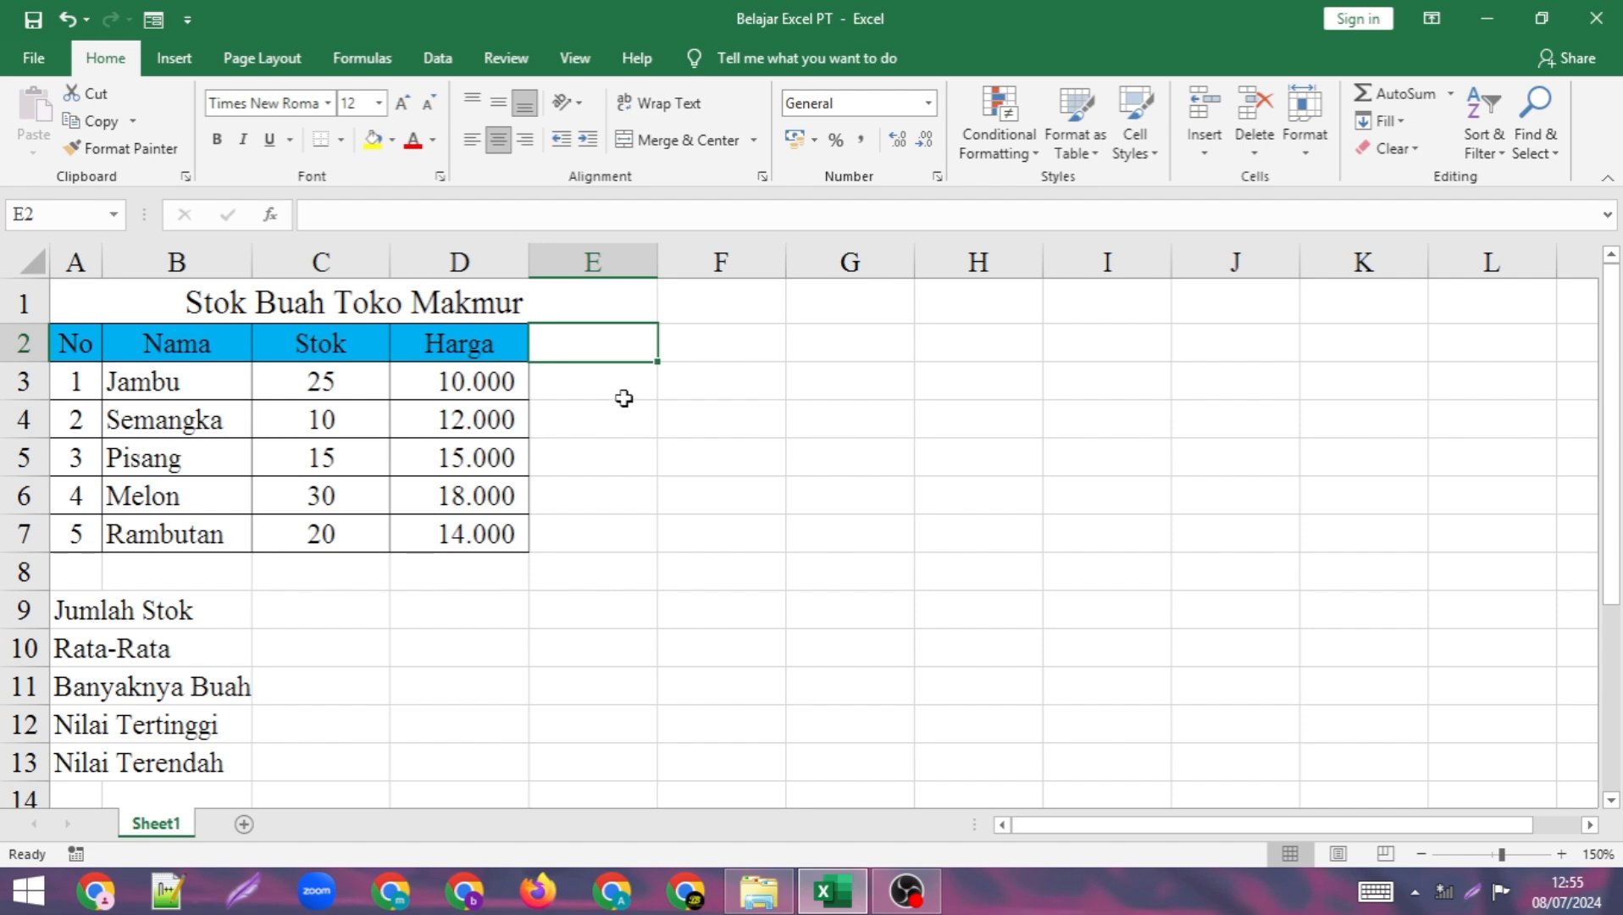
click(707, 383)
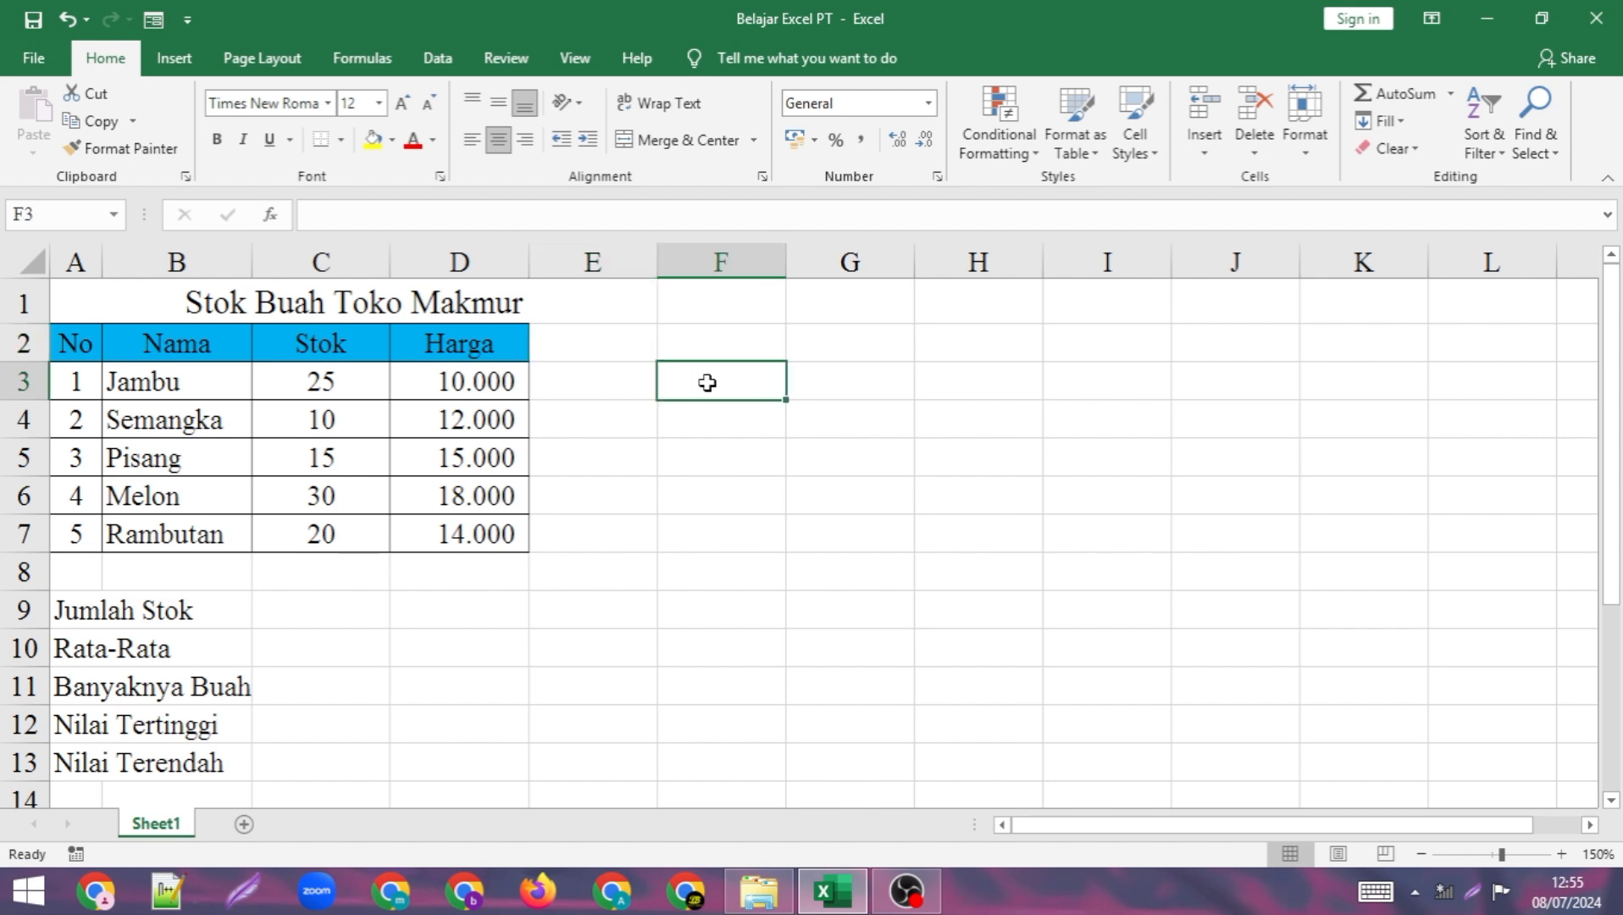
text(=)
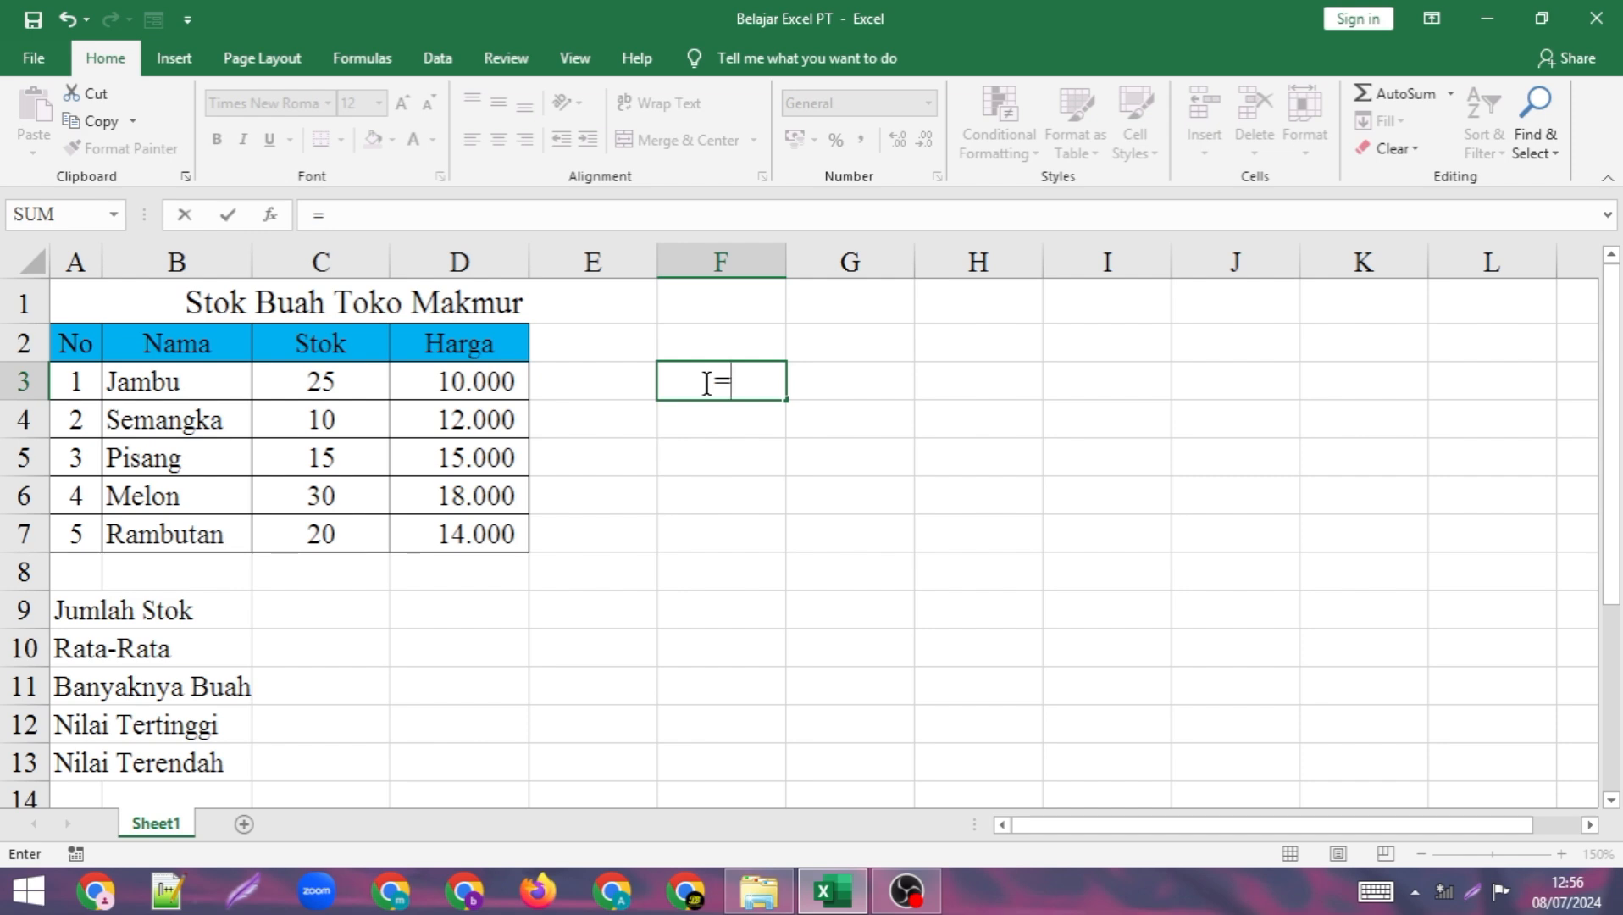
key(BackSpace)
click(709, 442)
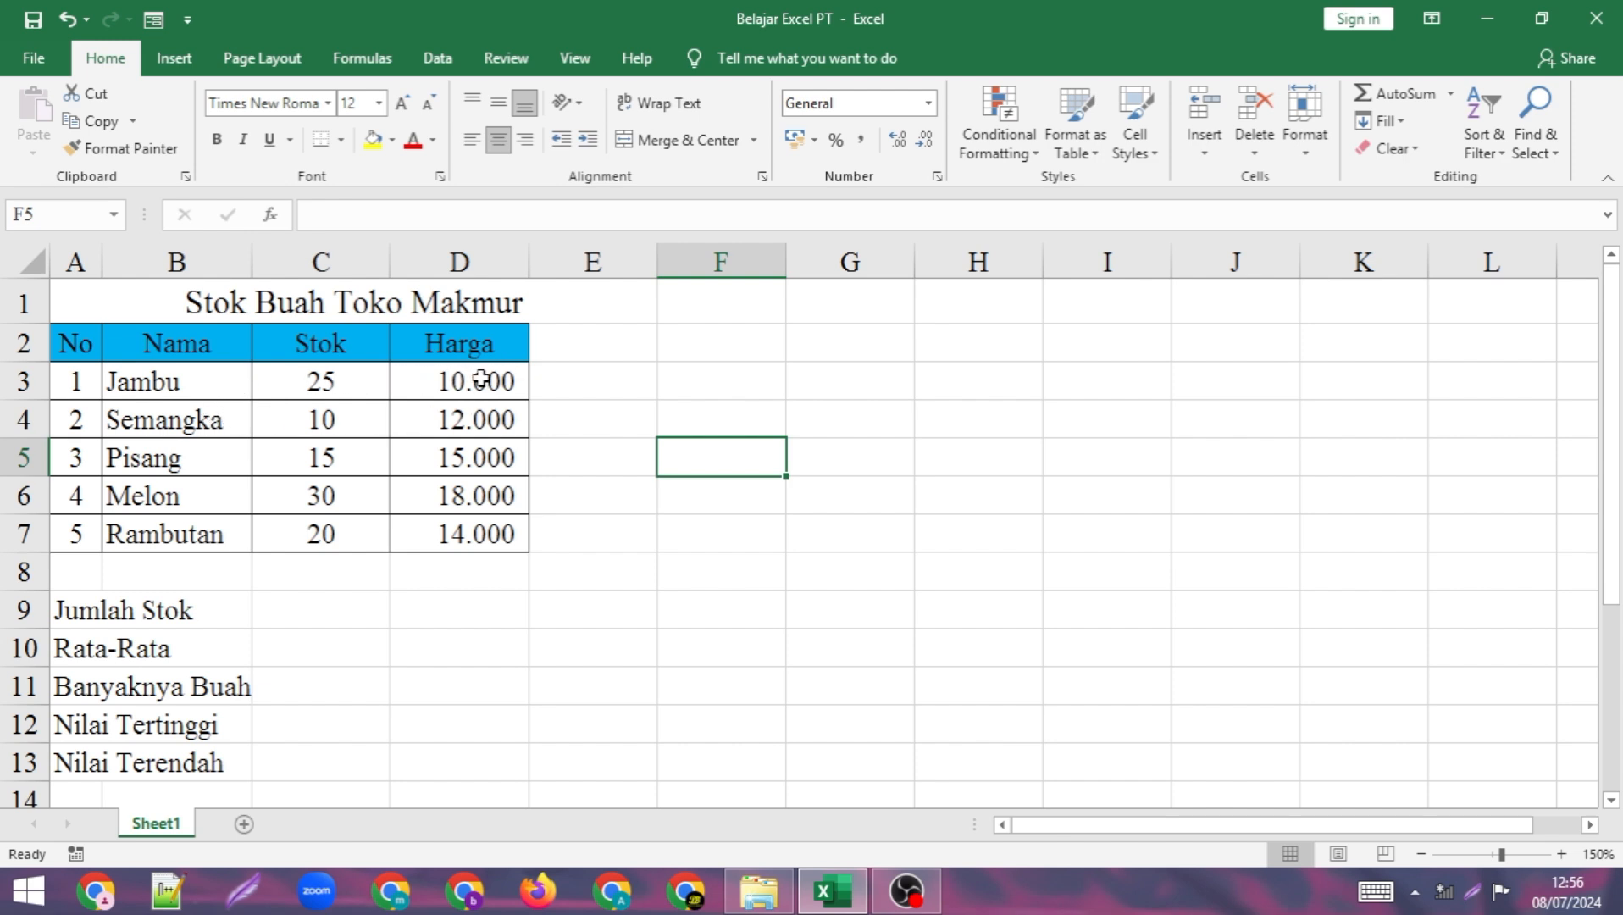
Enter the formula =D3+D4 in cell F3 to add the Jambu and Semangka prices.
click(697, 375)
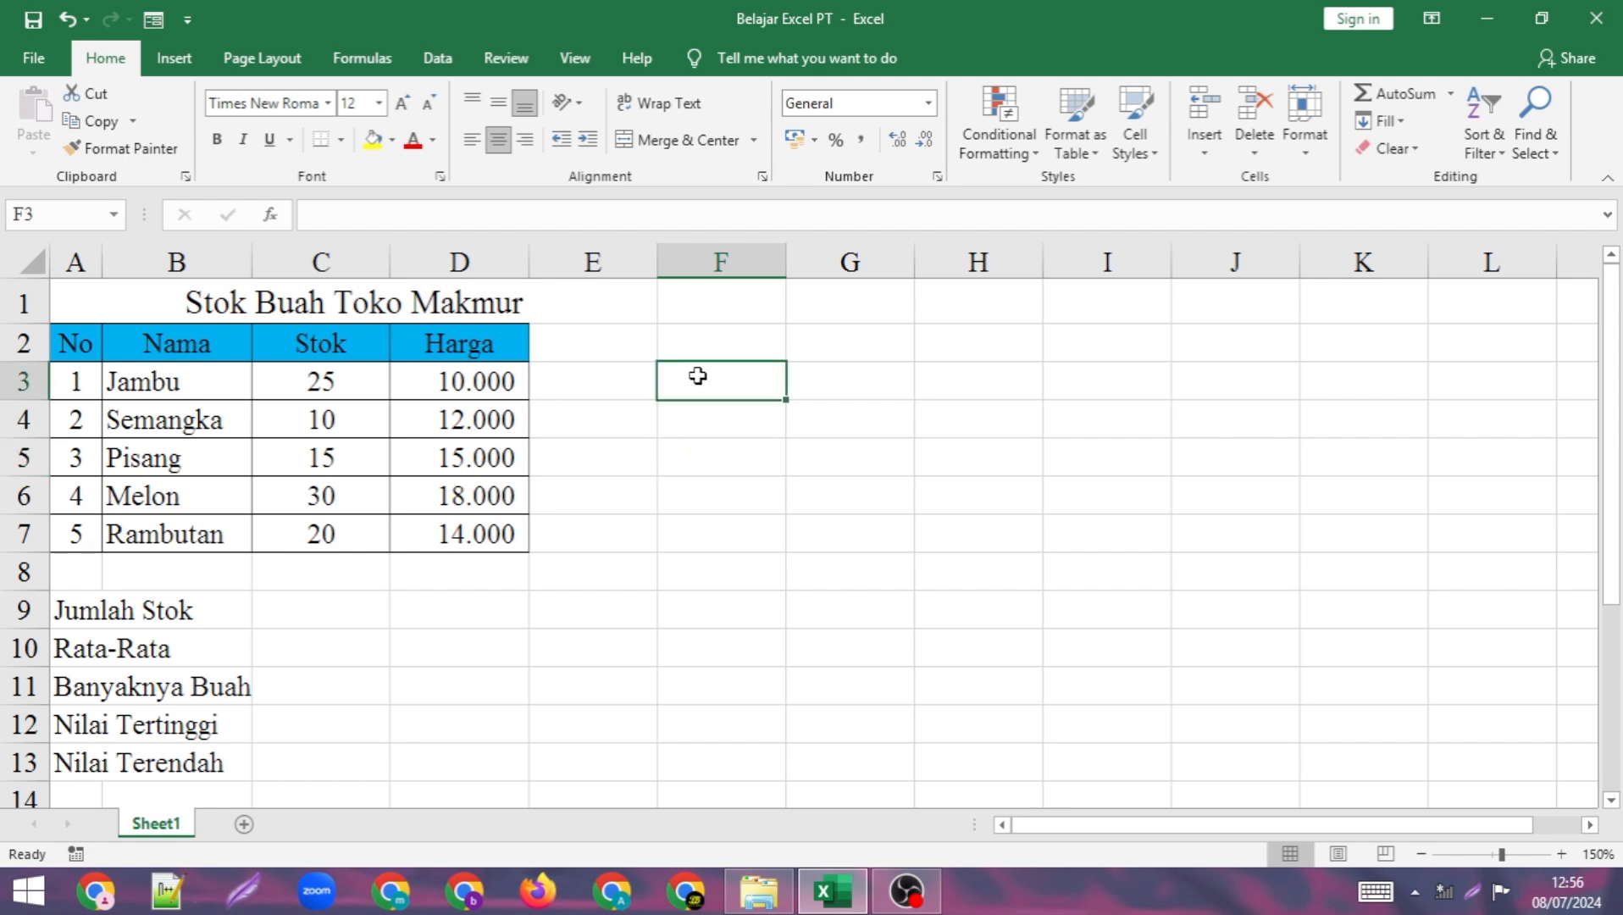
text(=)
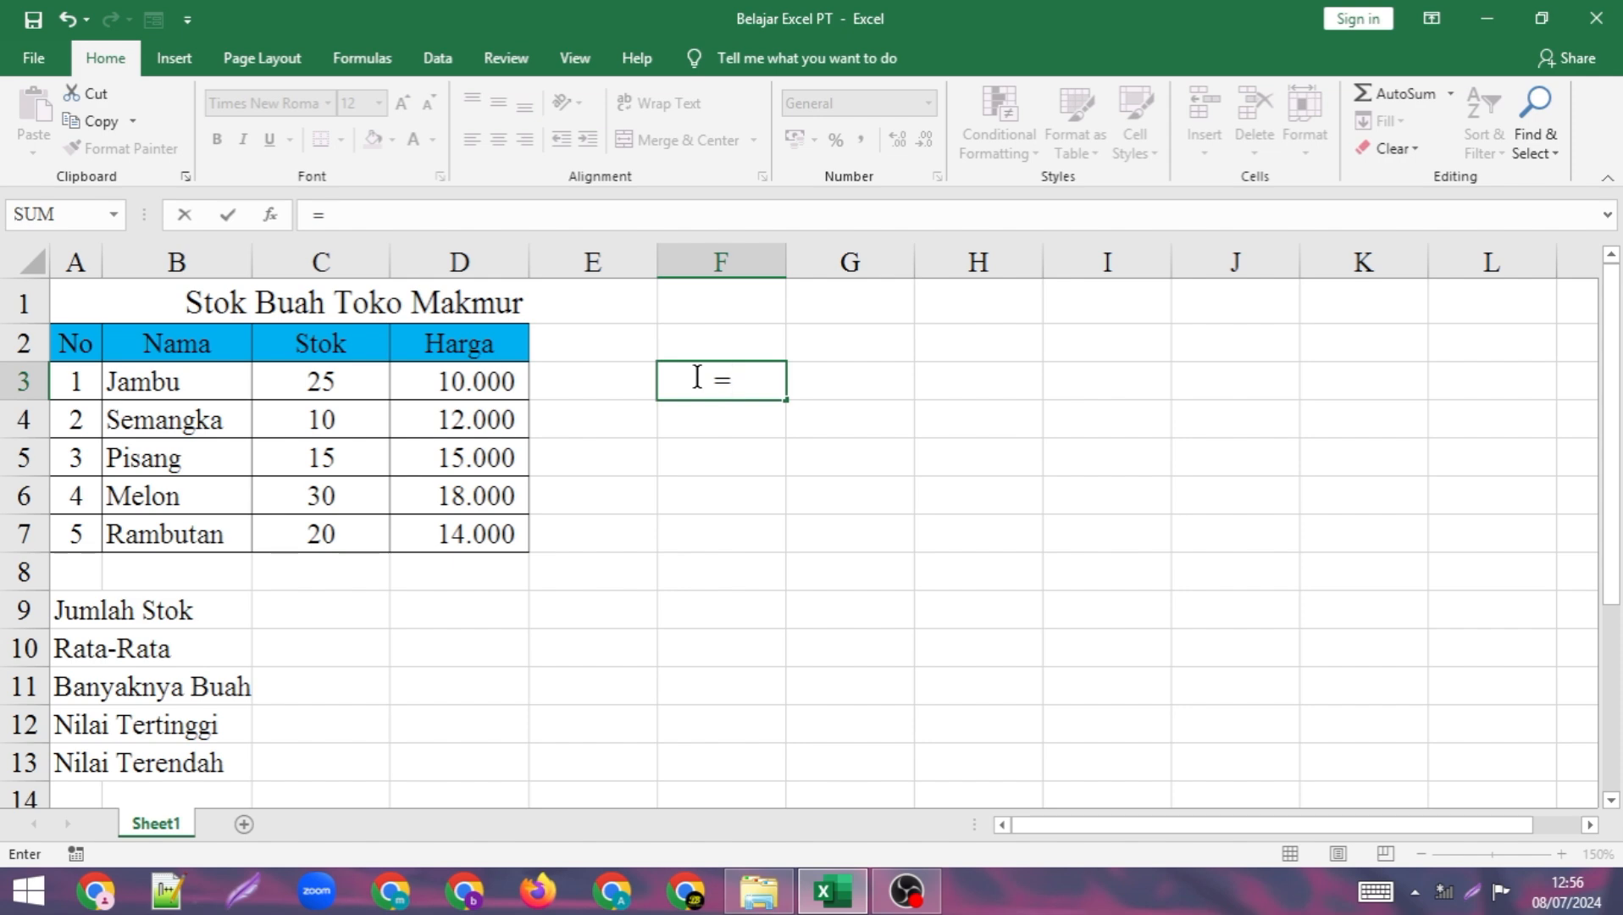
click(490, 382)
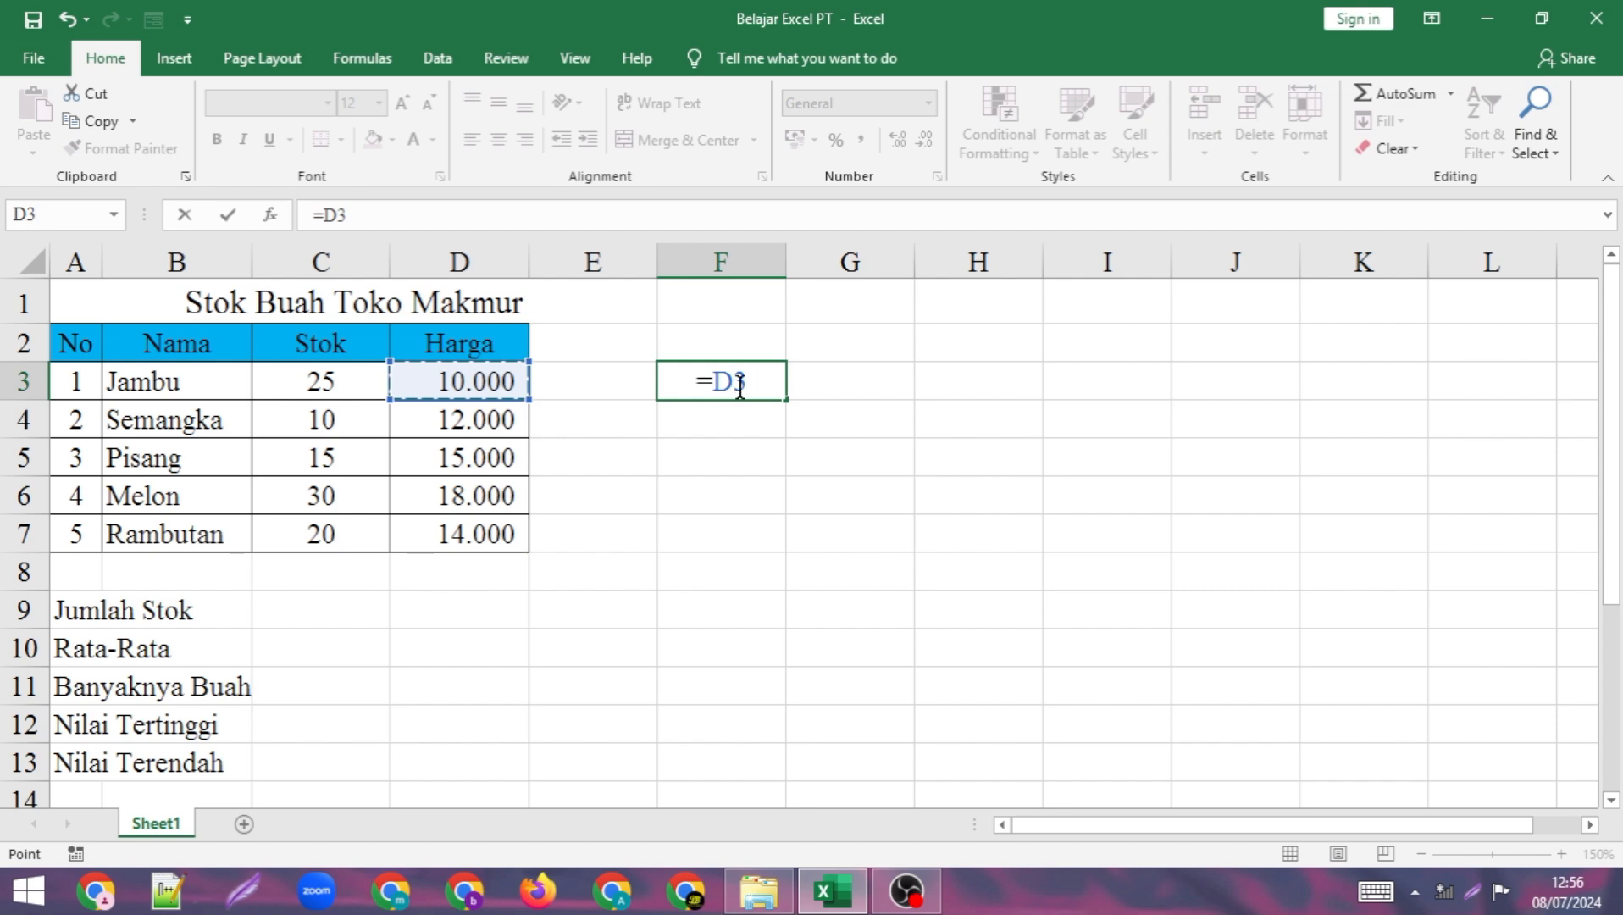
text(+)
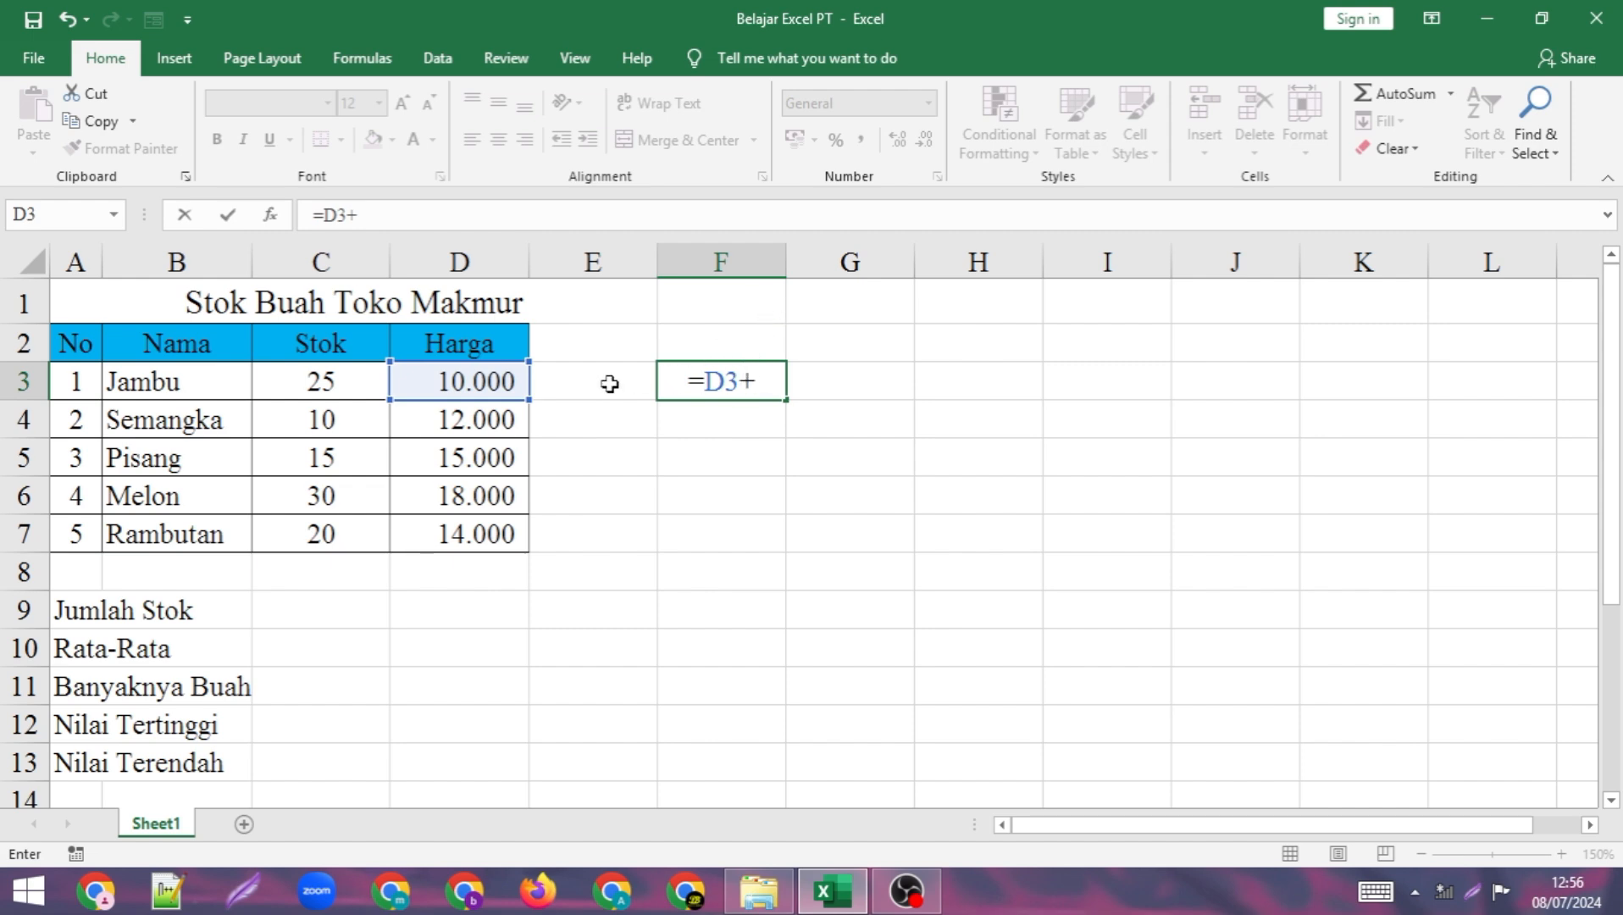
click(482, 419)
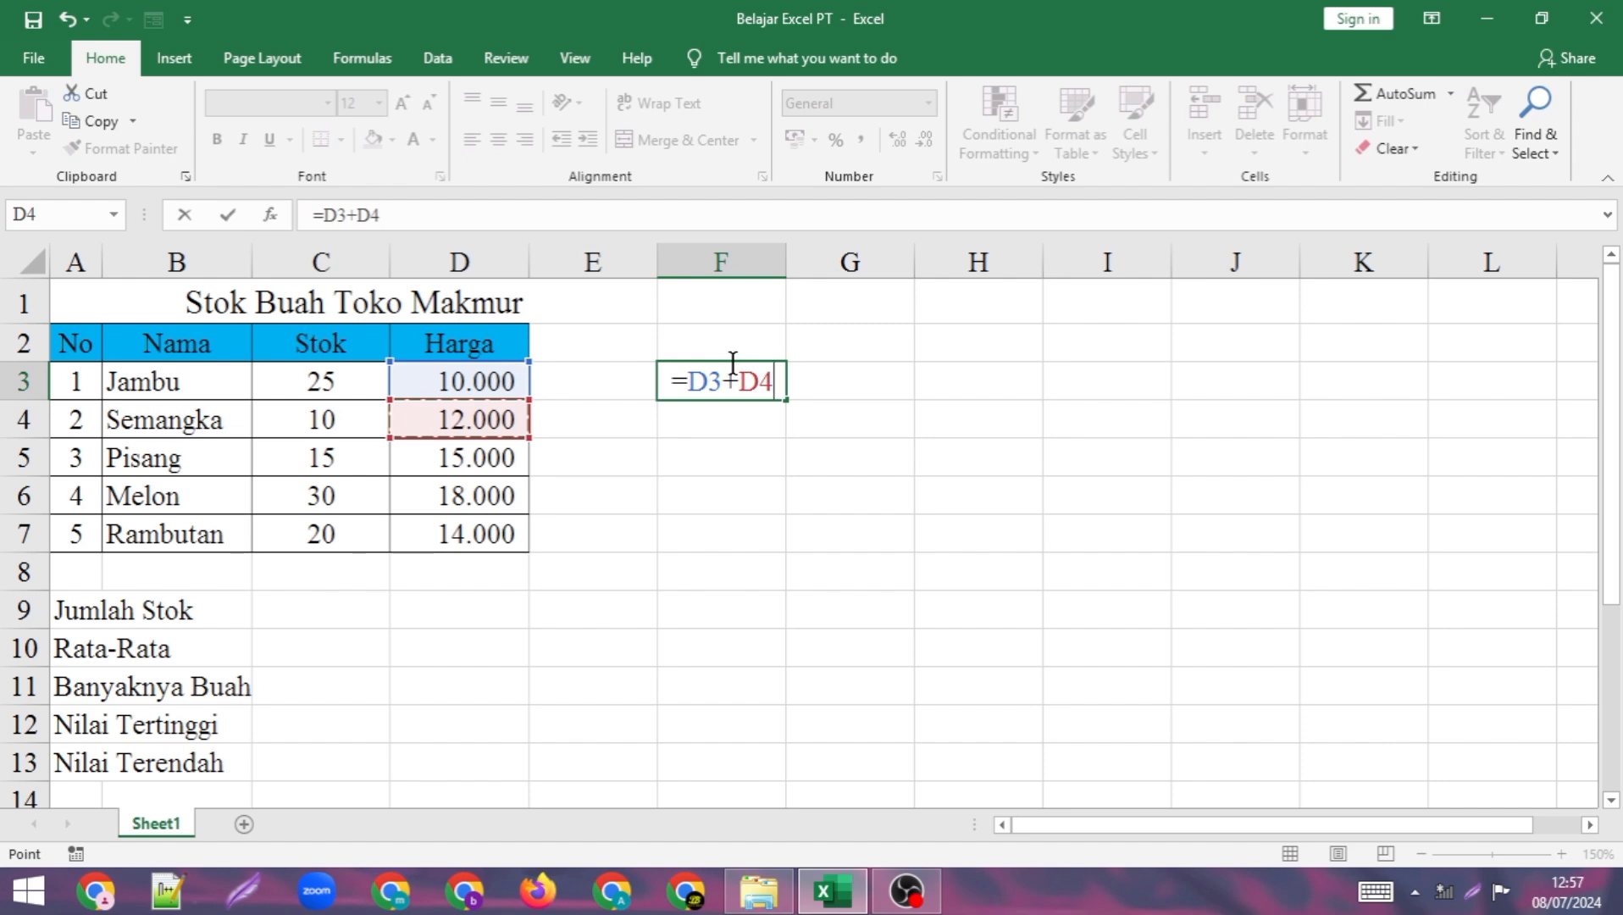
key(Return)
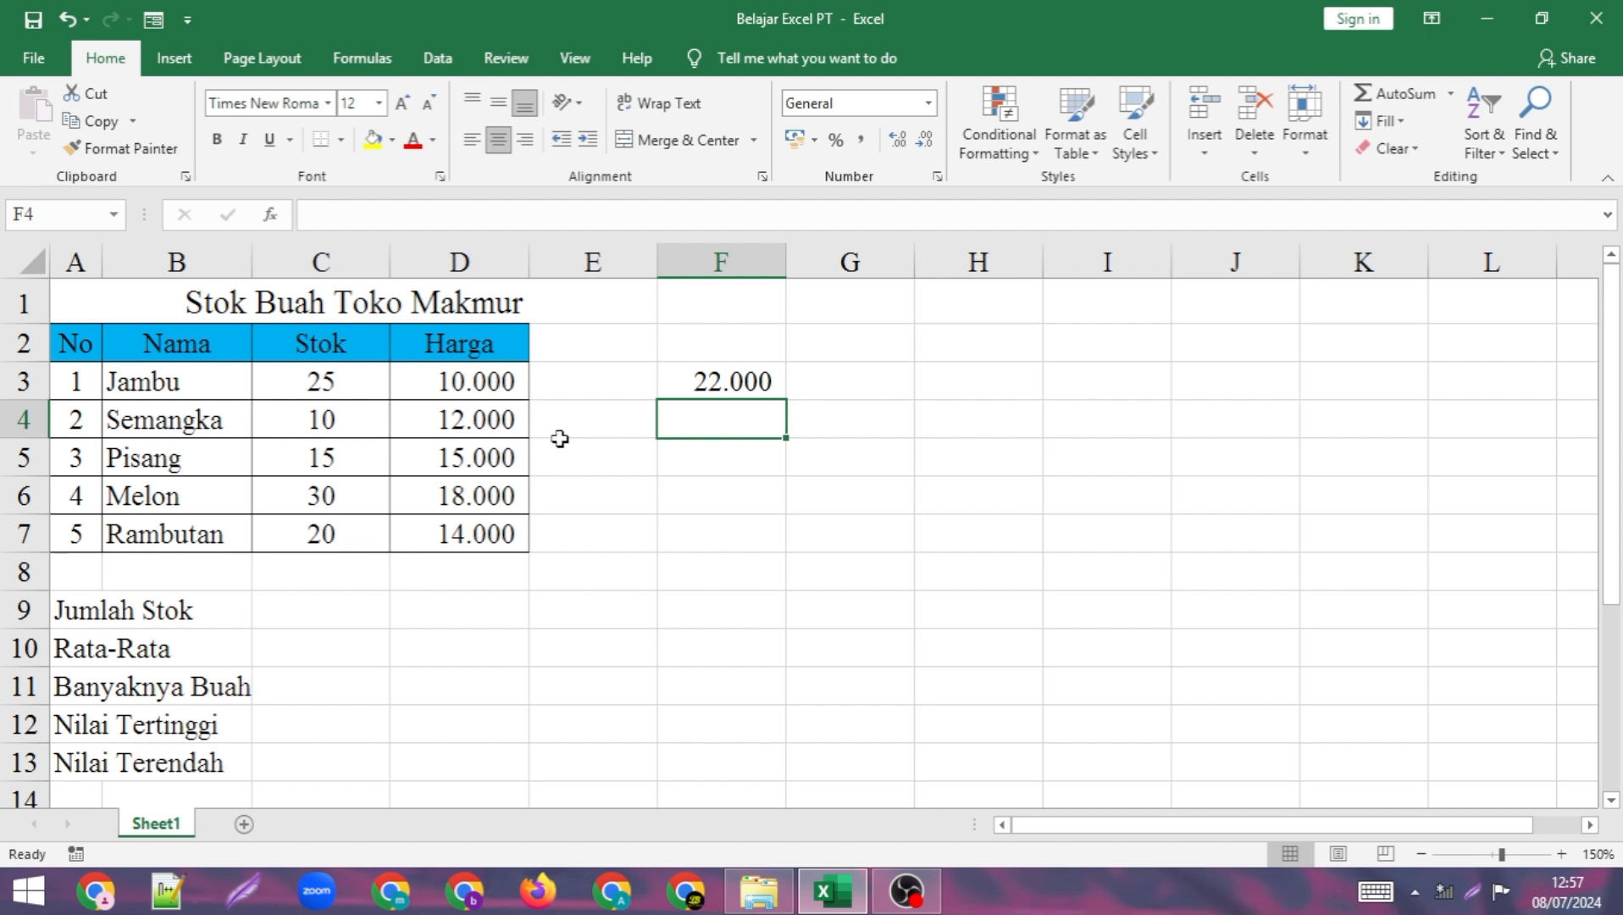
Enter 22000 as a plain number in cell F4 and apply the comma number style to it.
click(739, 382)
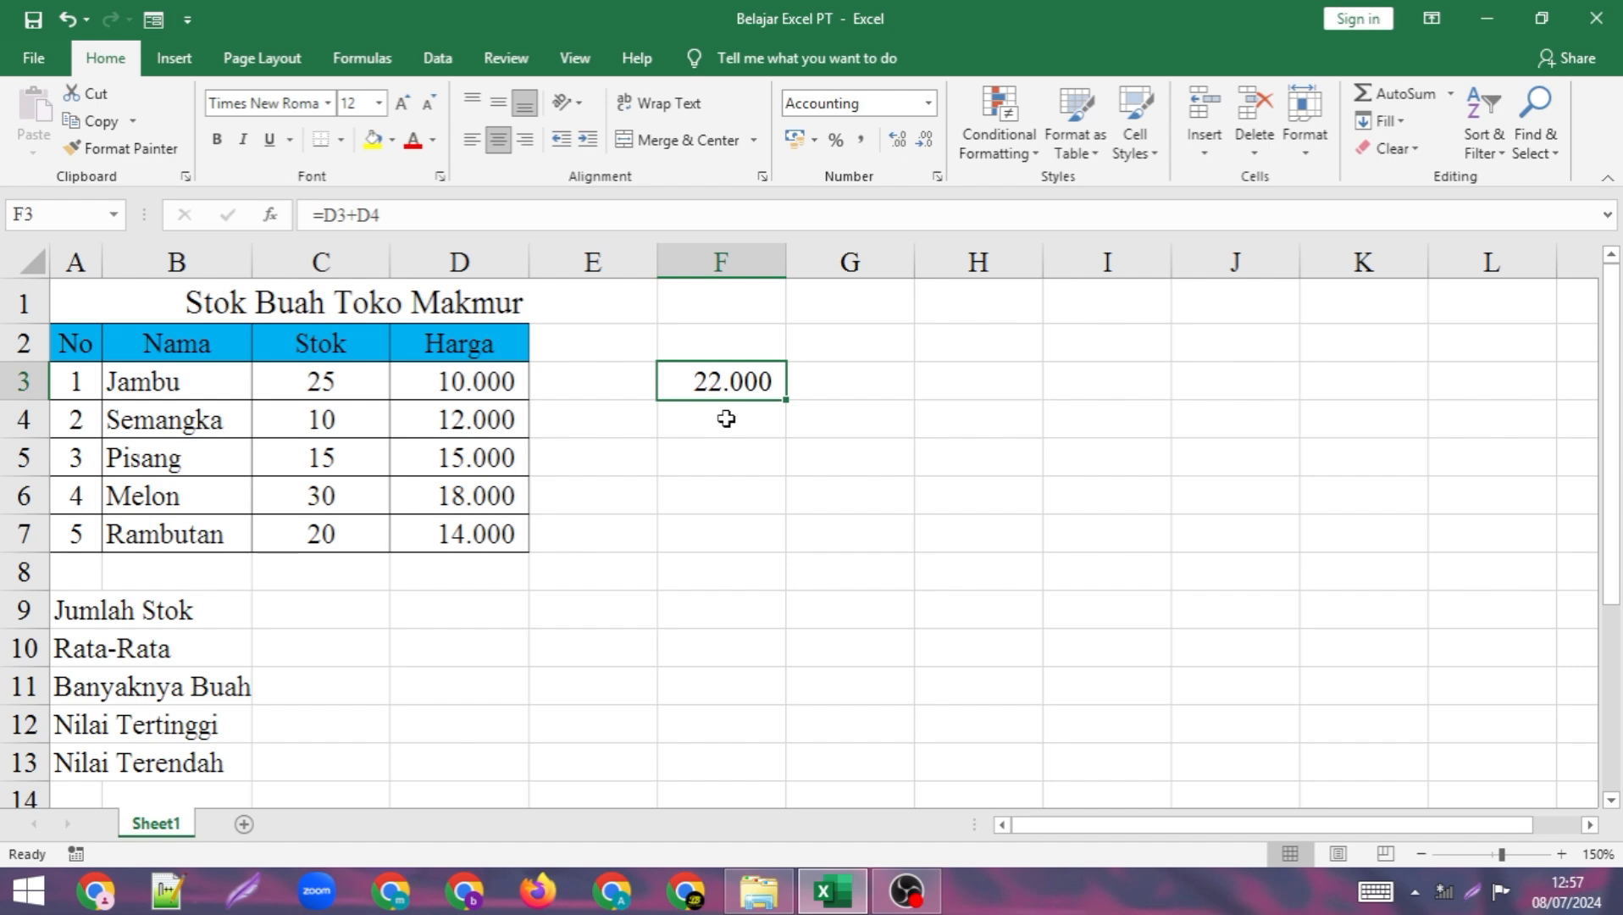
click(726, 418)
text(2200)
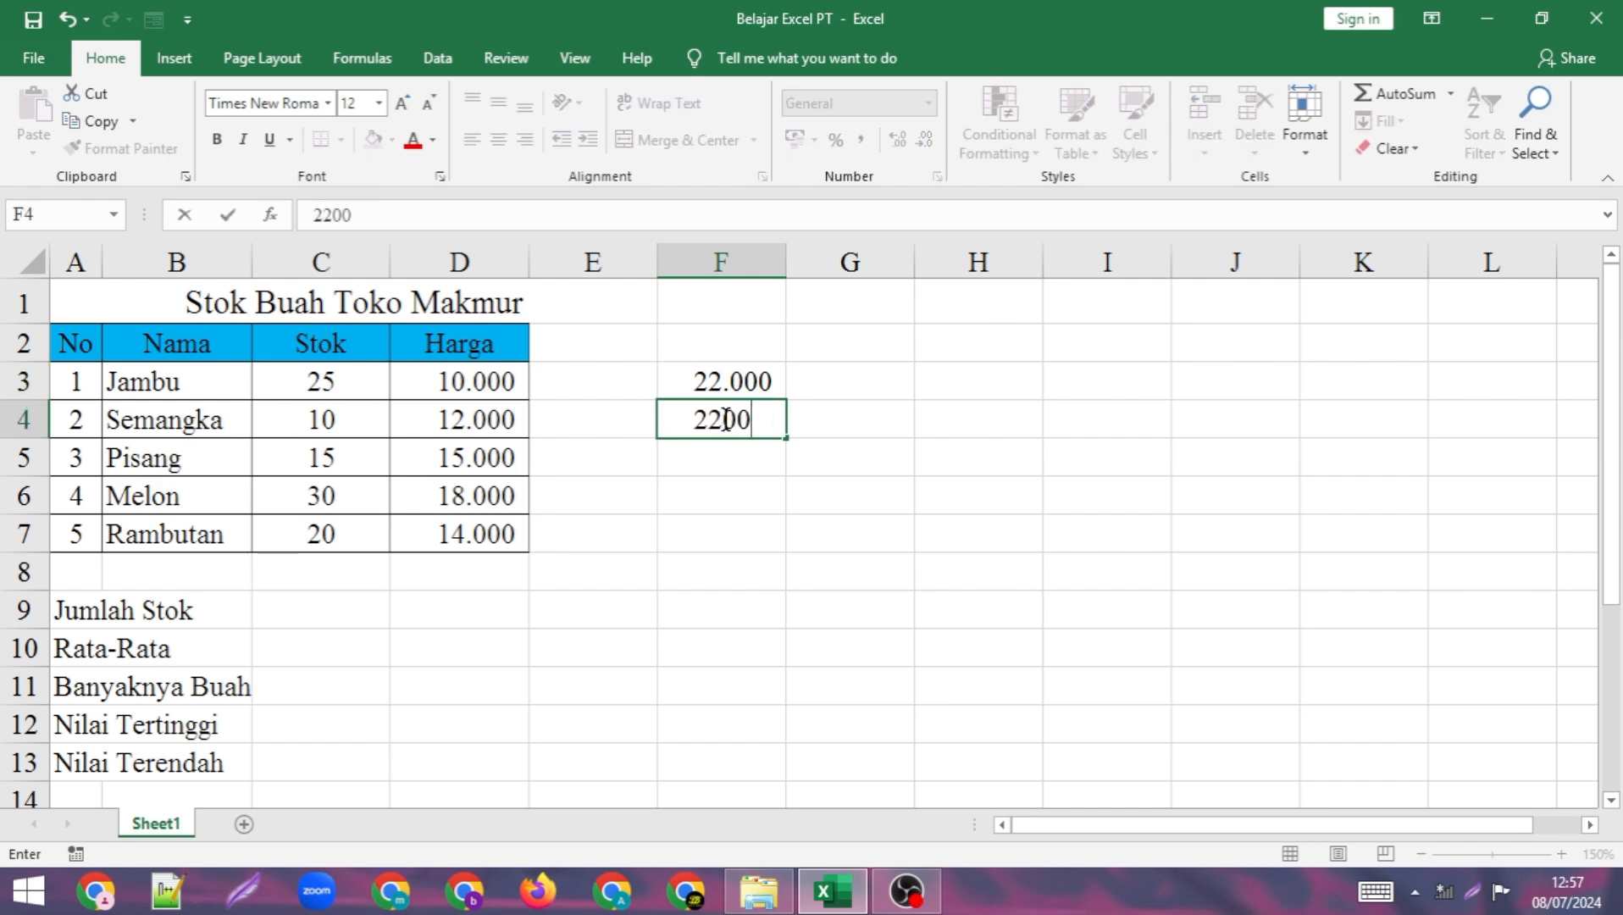
text(0)
key(Return)
click(737, 421)
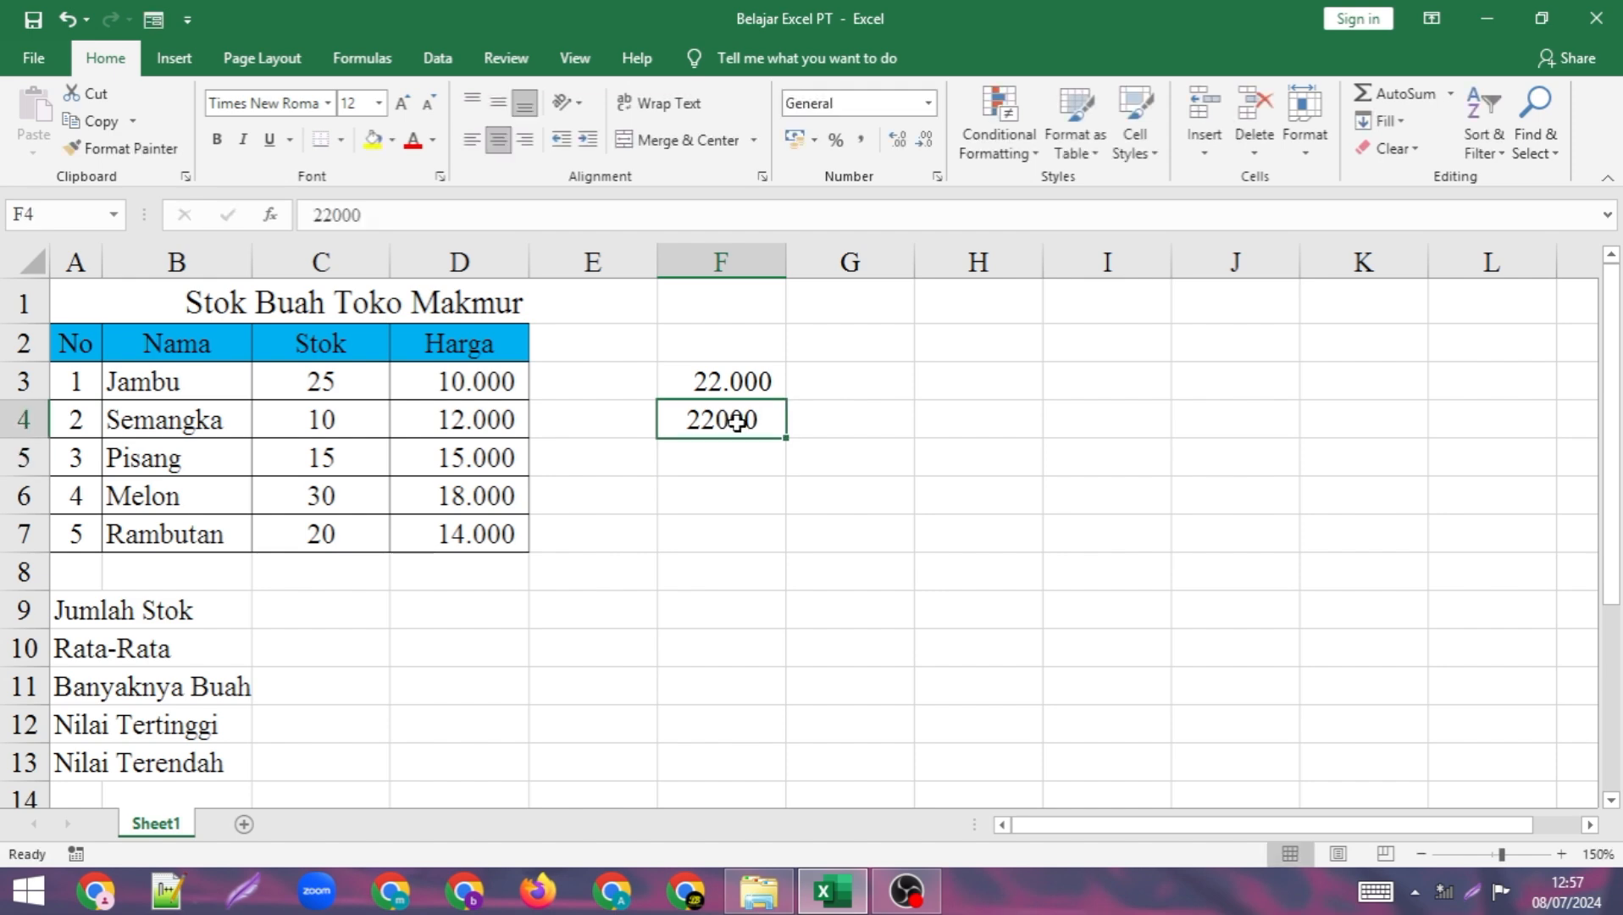
click(863, 141)
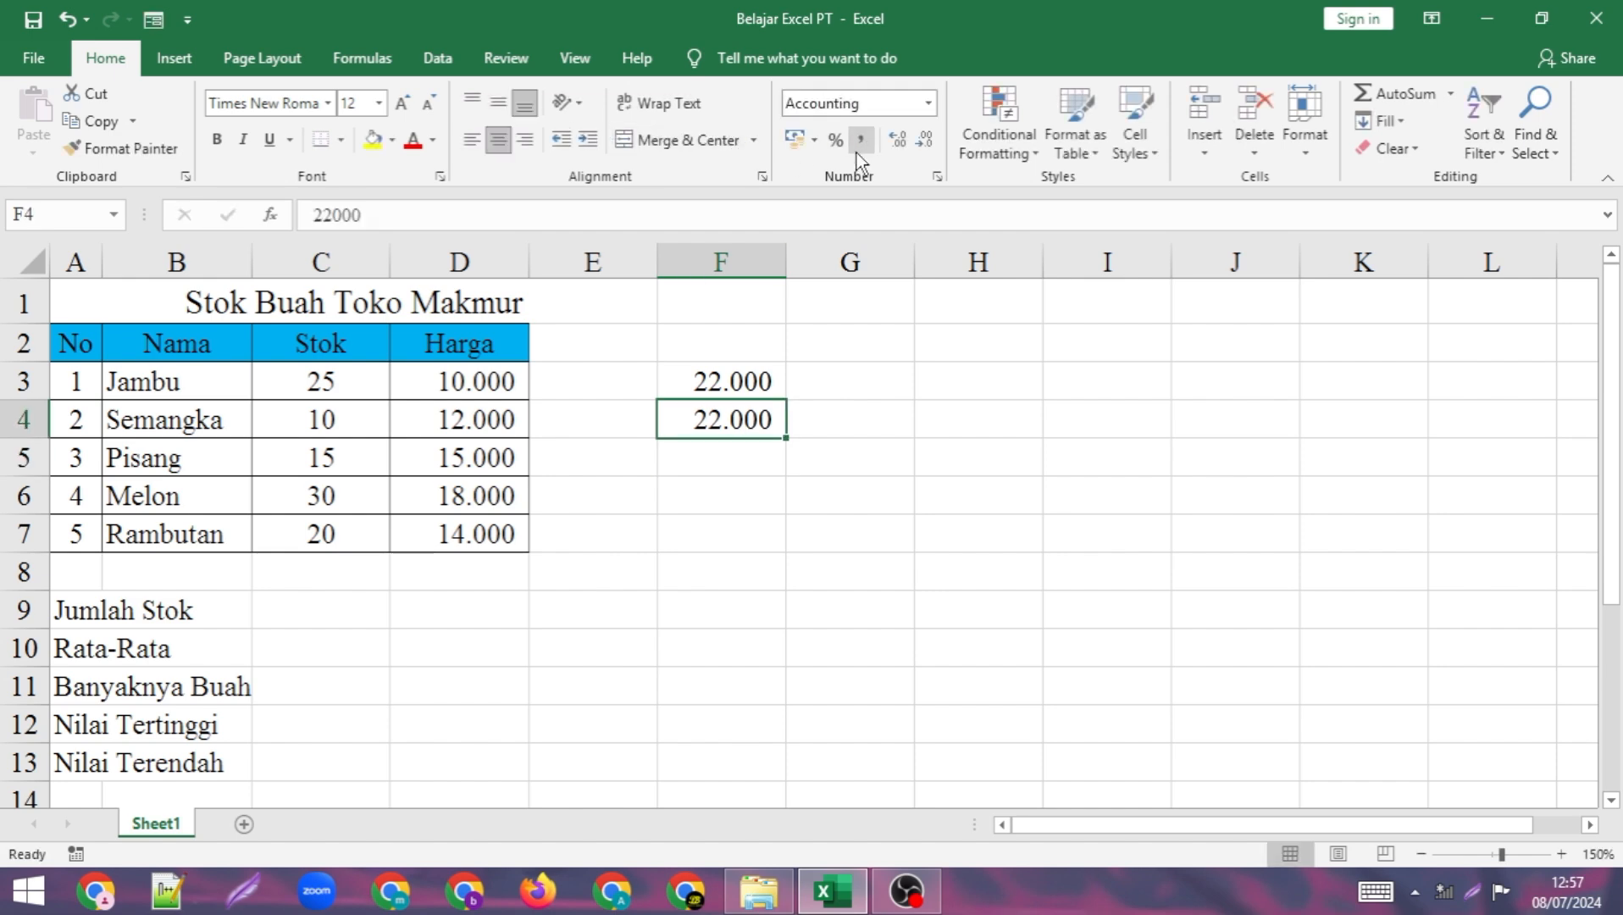
click(851, 404)
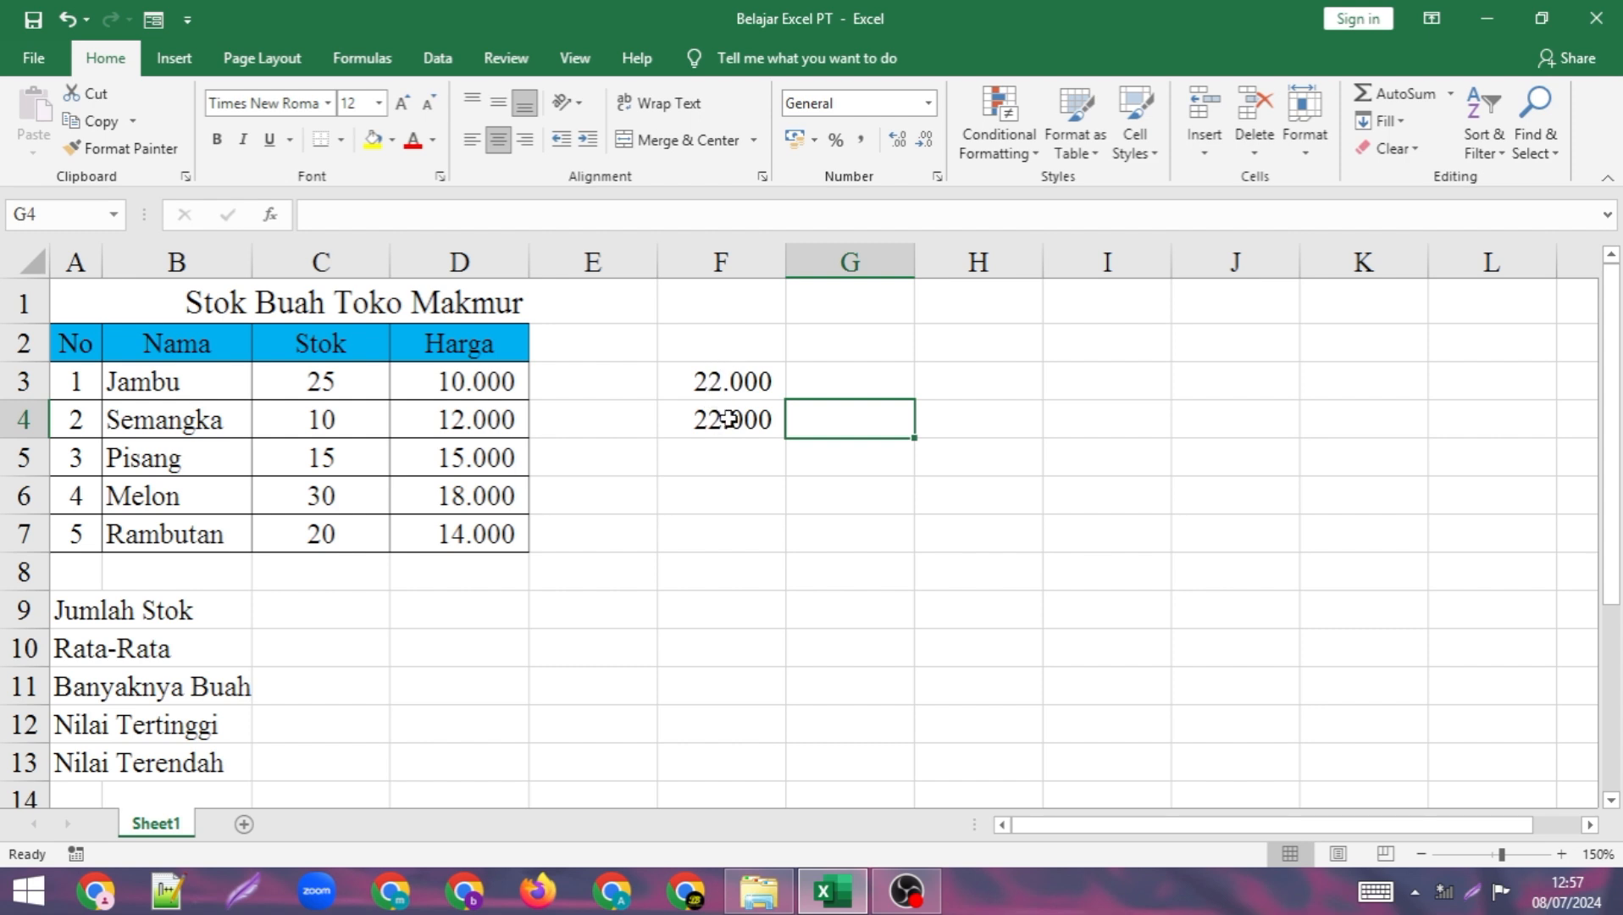
Inspect the underlying contents of cells F4 and F3 to compare the typed number with the formula.
double_click(729, 418)
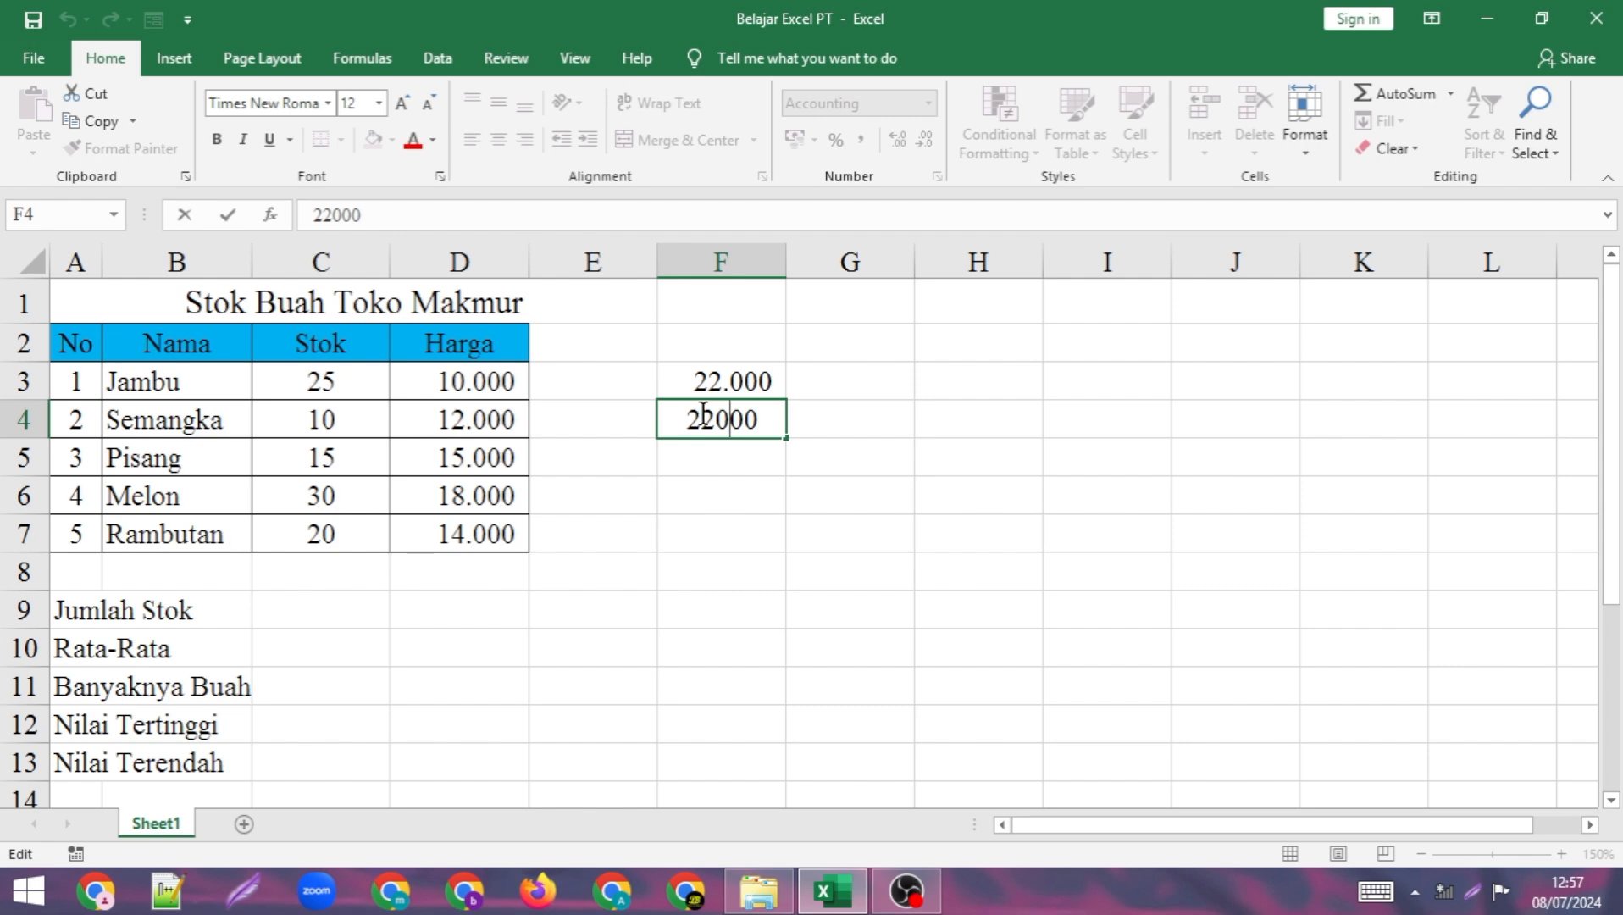
double_click(721, 378)
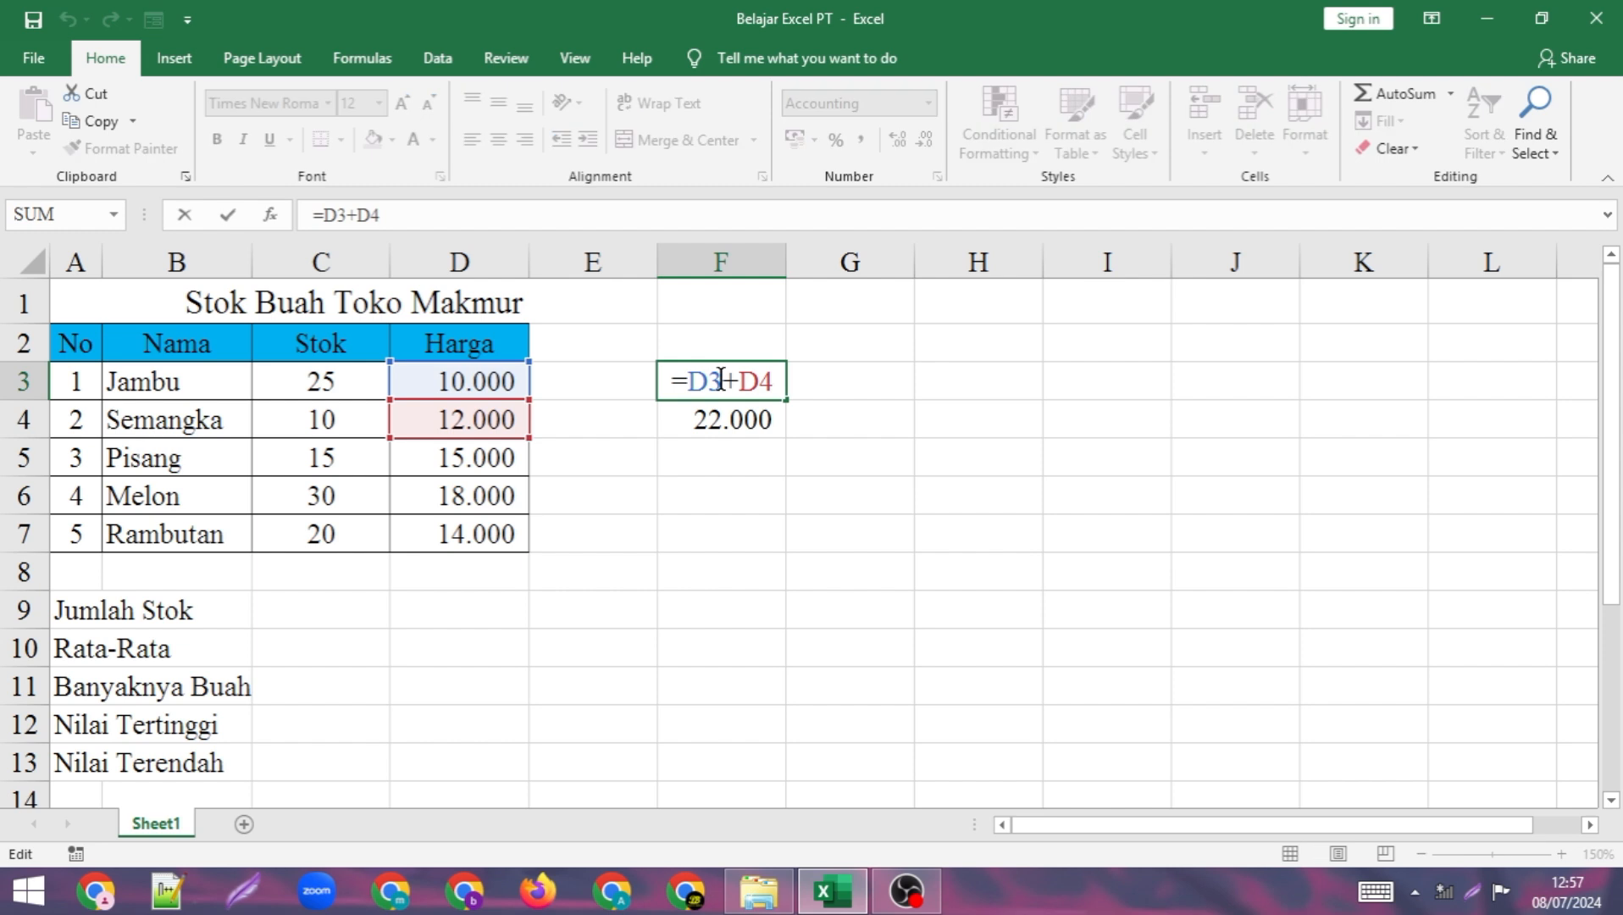
key(Return)
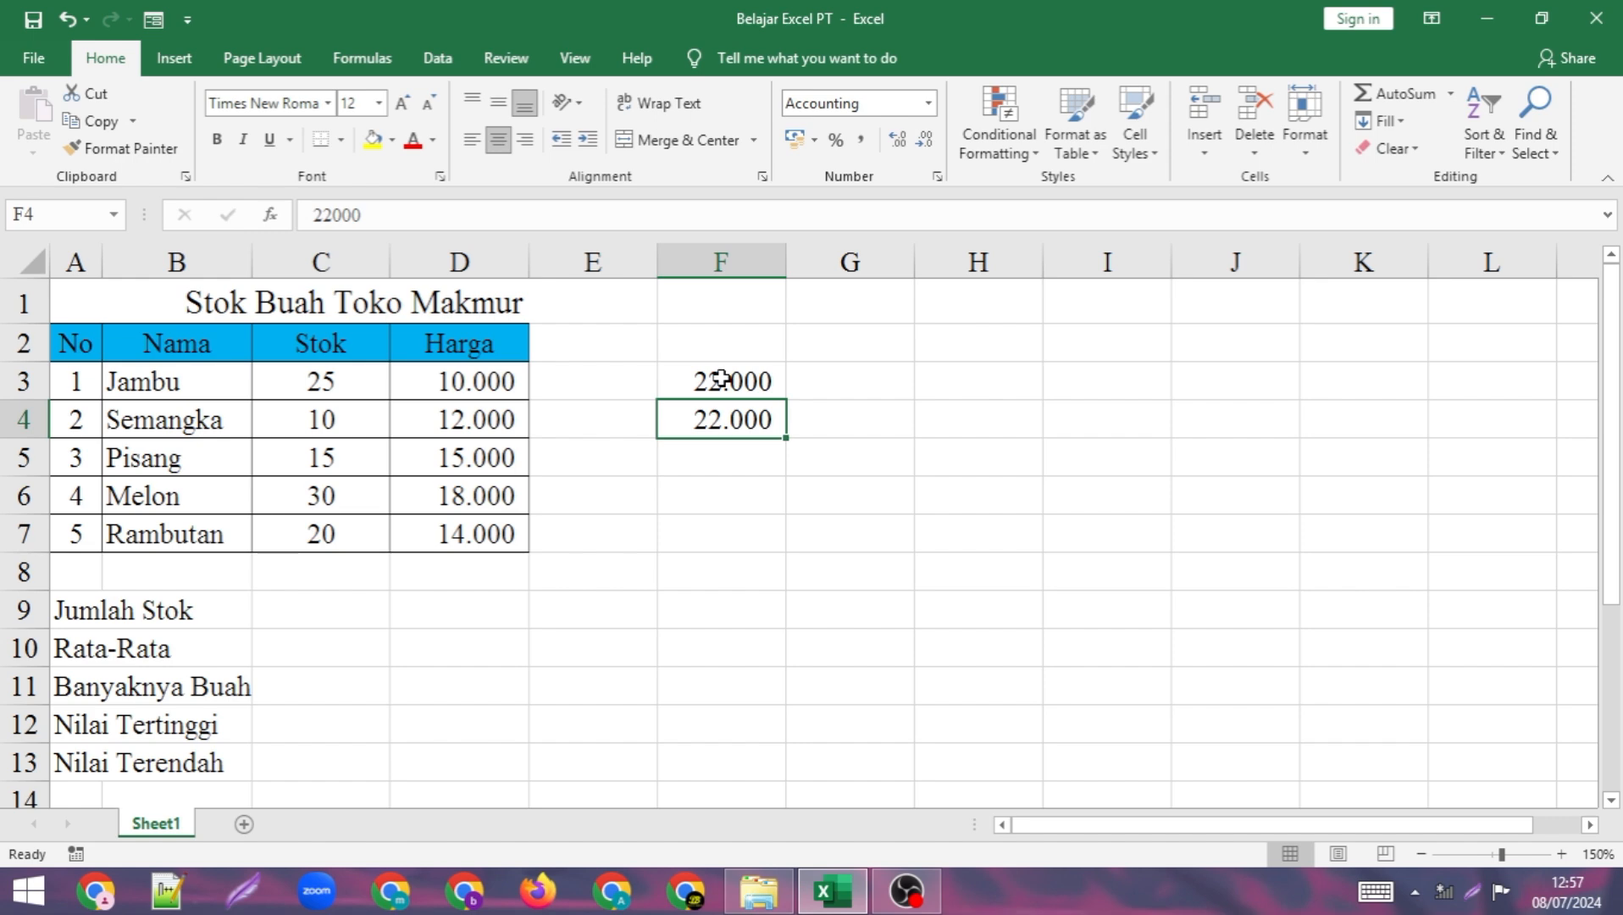
click(854, 446)
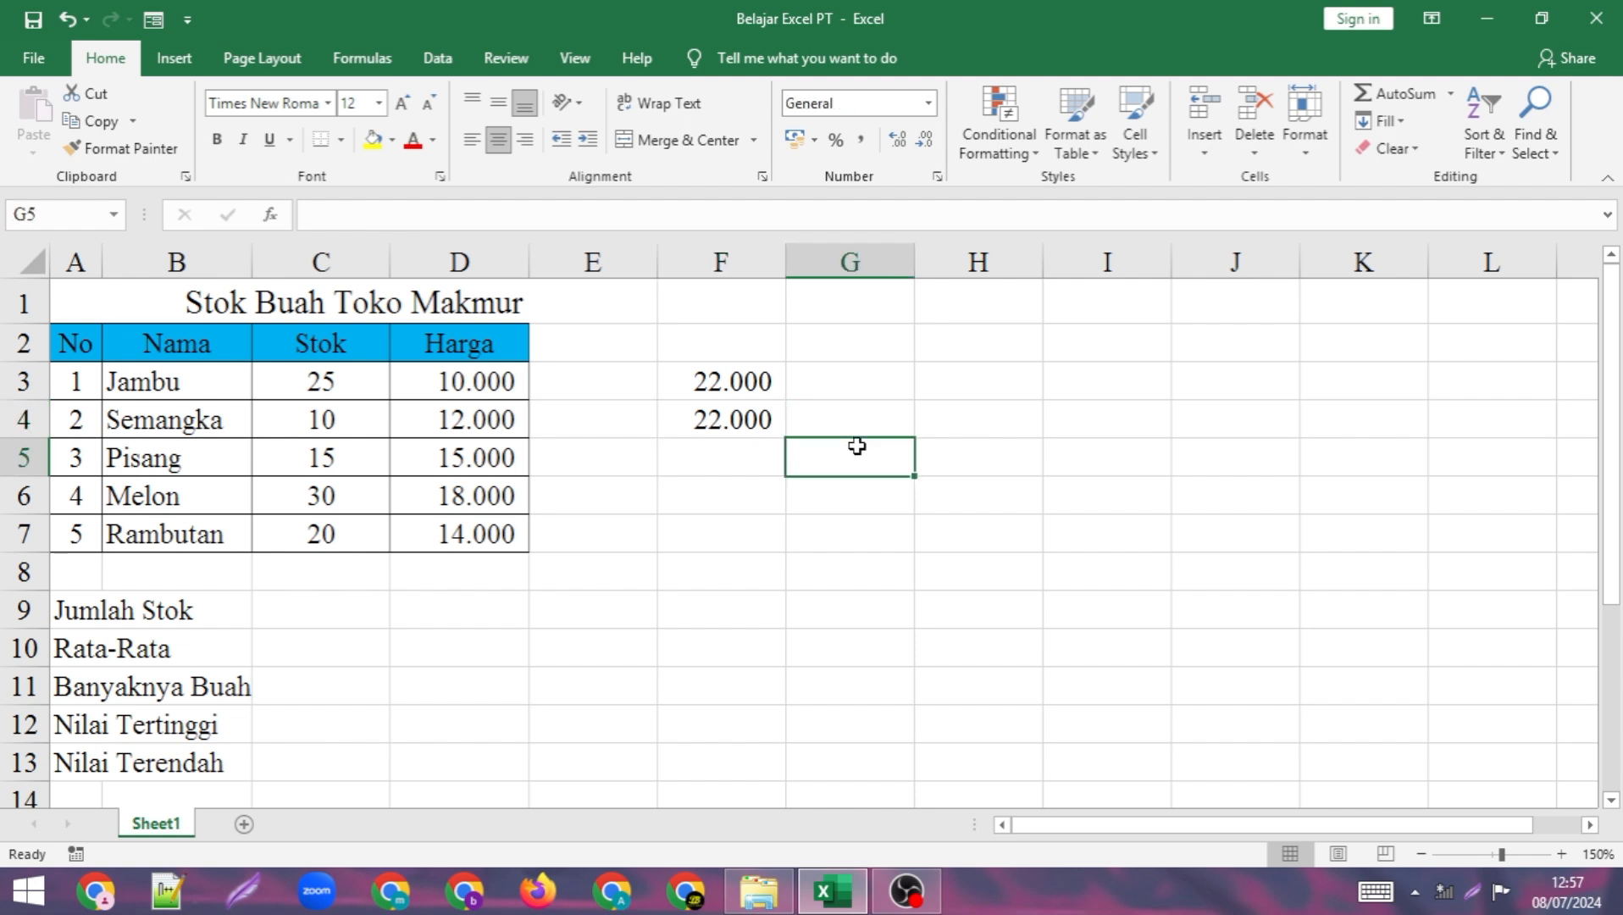
click(743, 416)
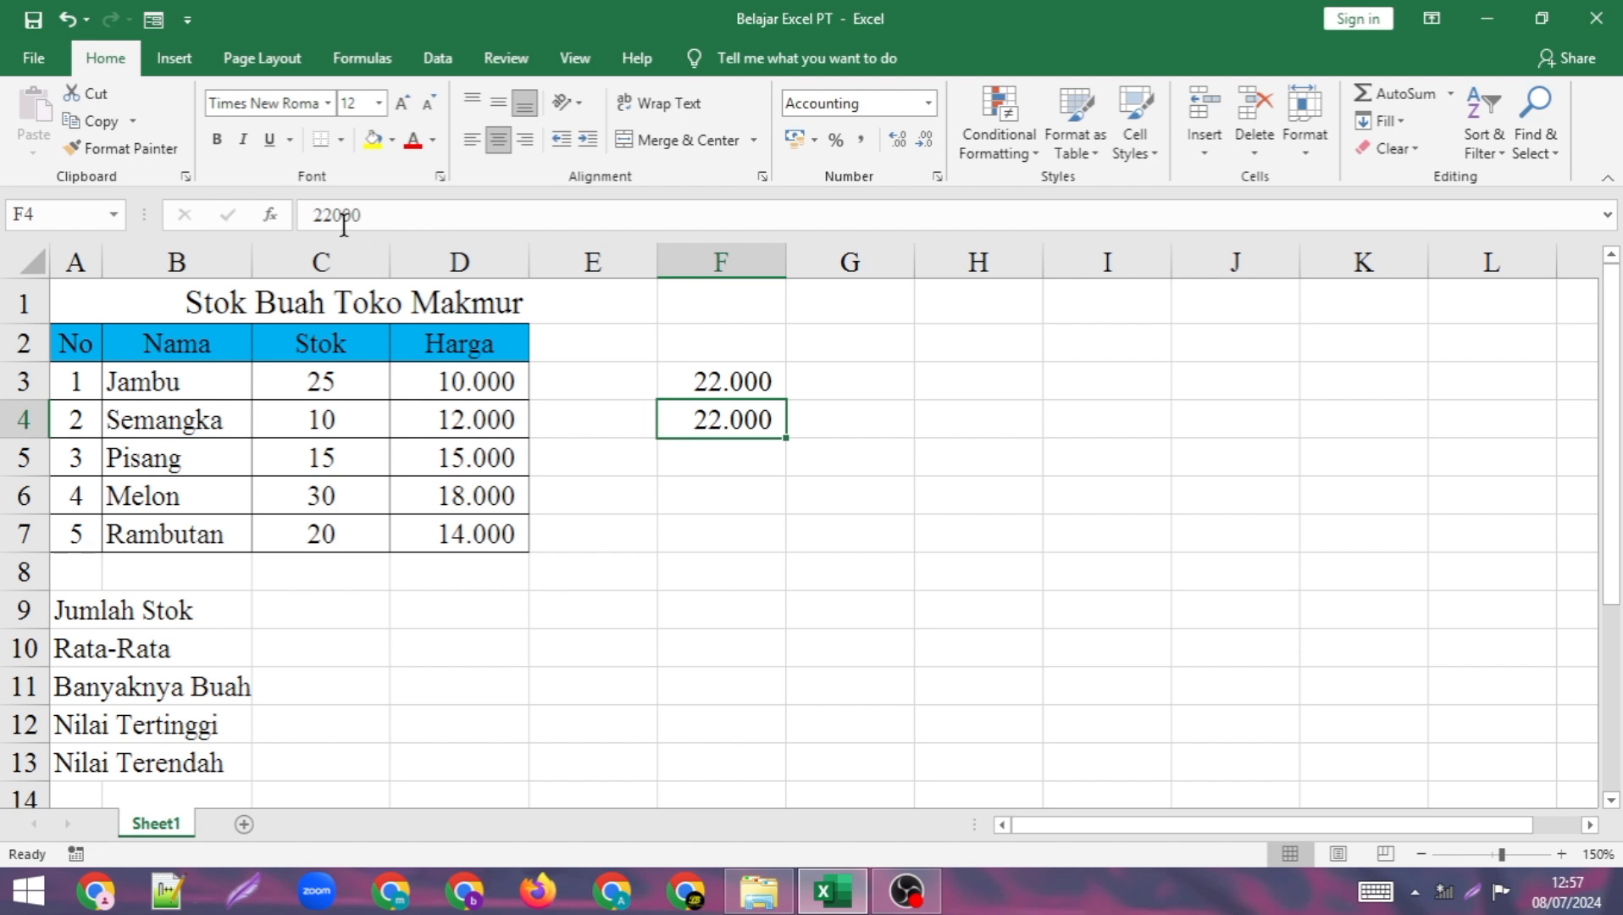
click(695, 383)
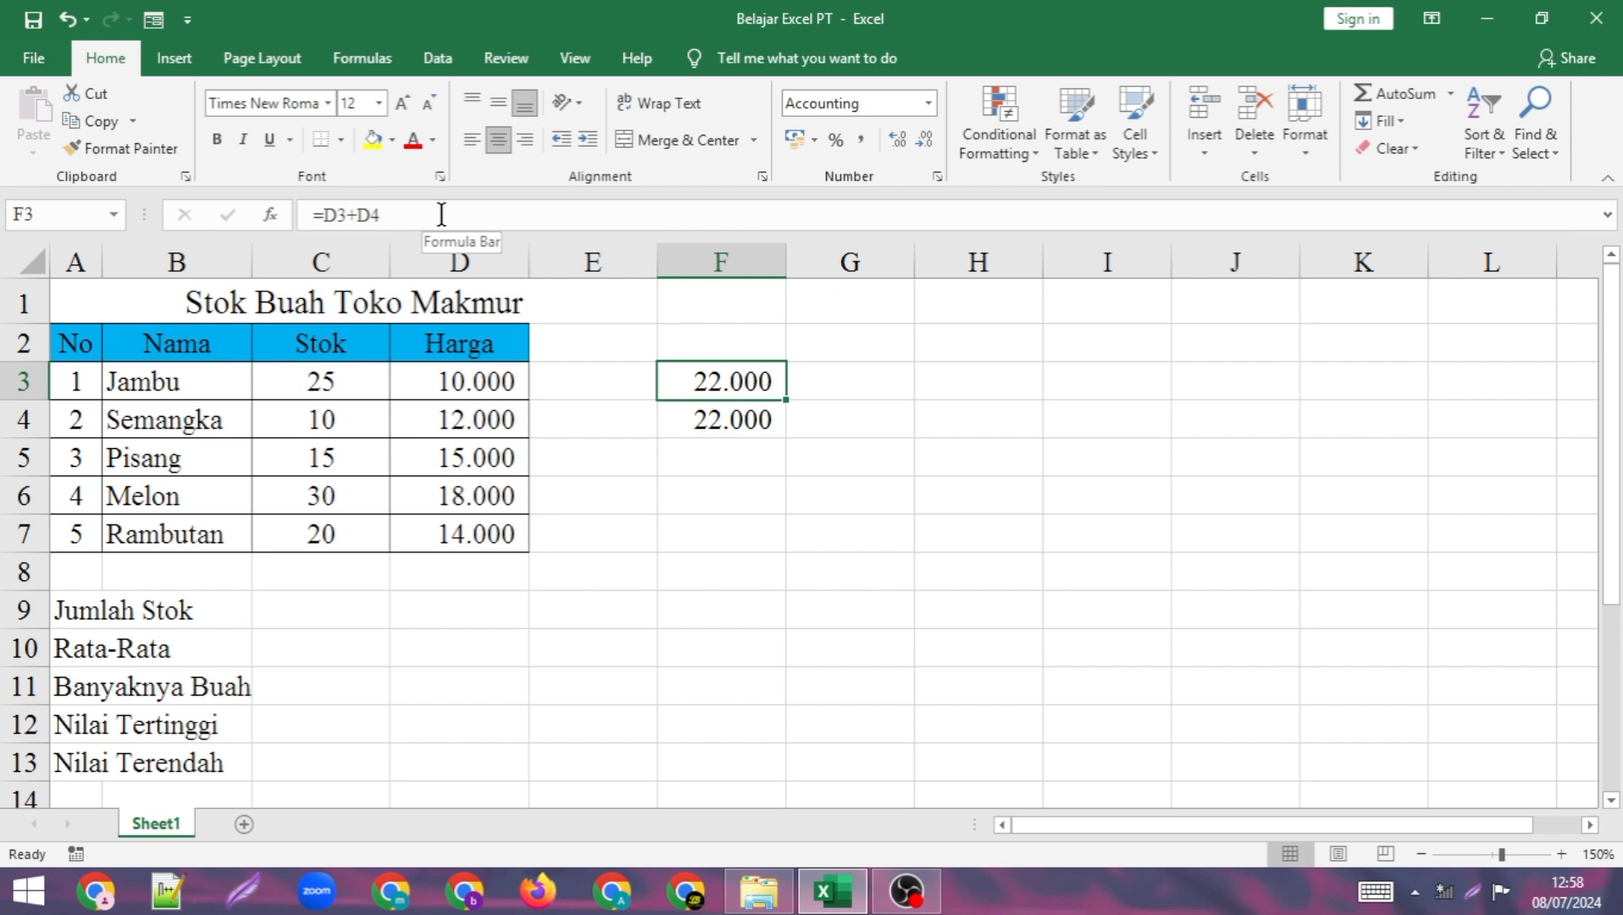
Change the Jambu price in D3 to 5000 and check the formula cell F3.
click(472, 383)
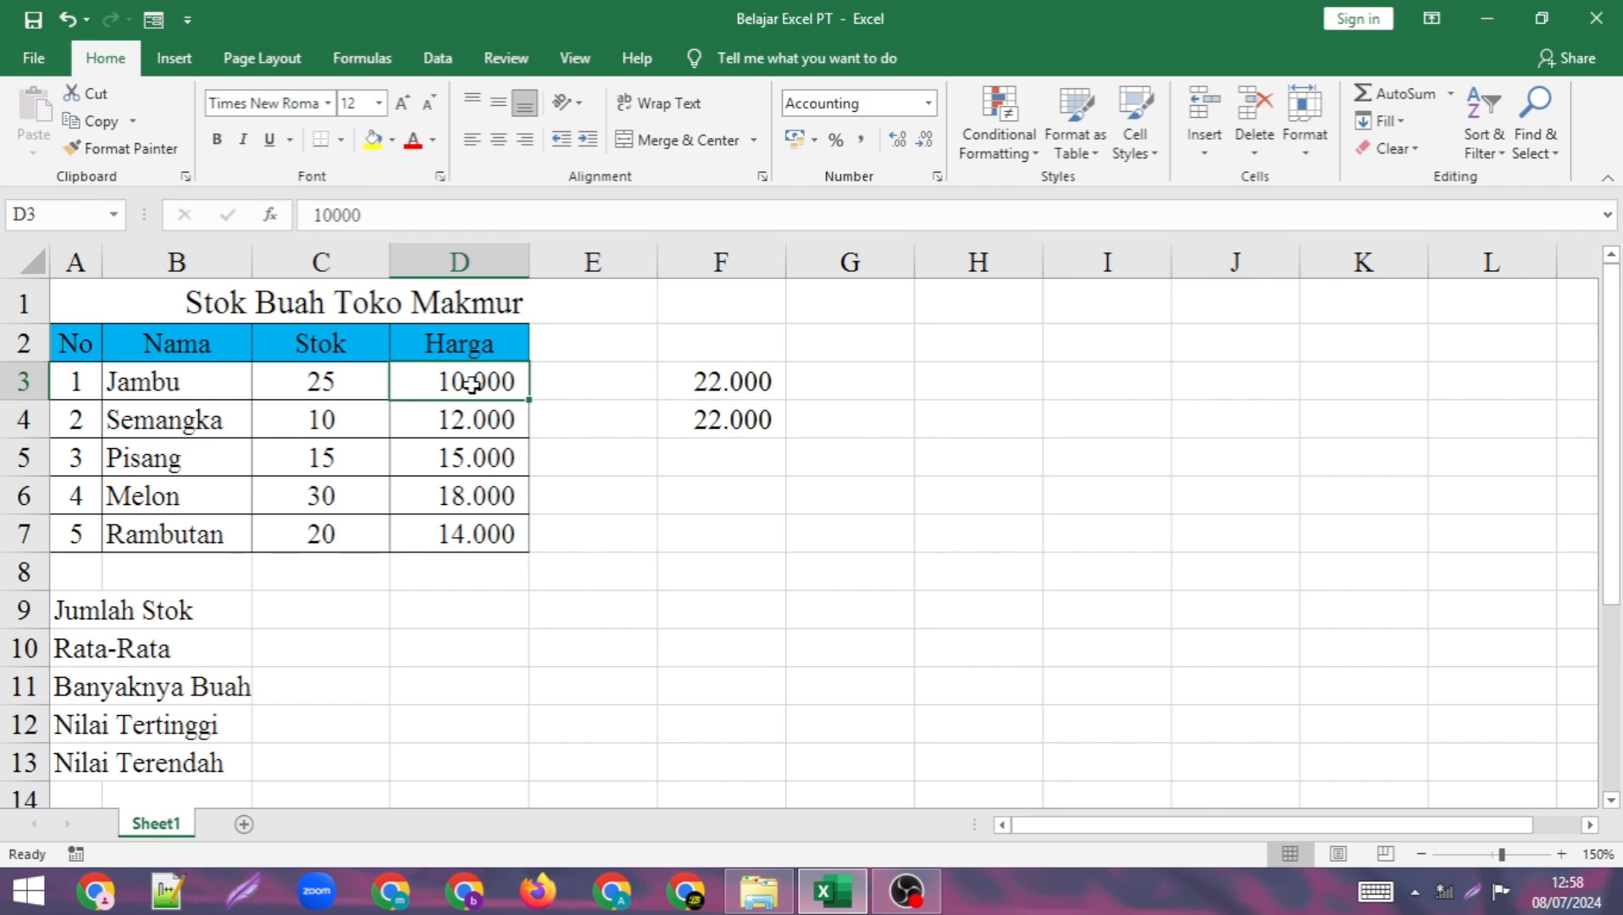
text(5.00)
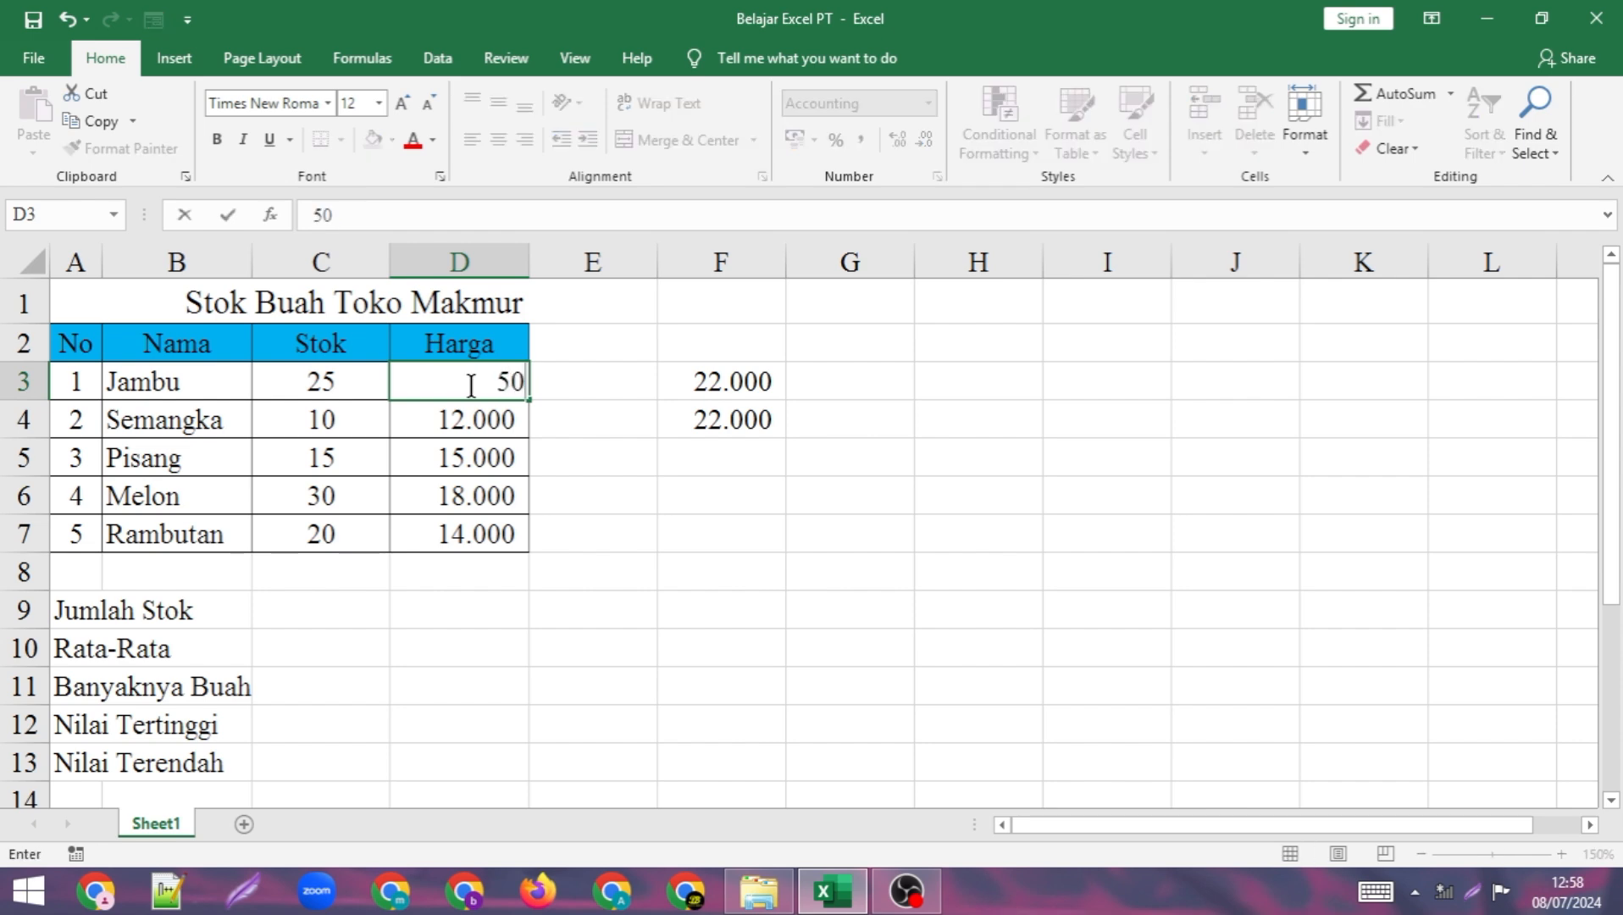
text(00)
key(Return)
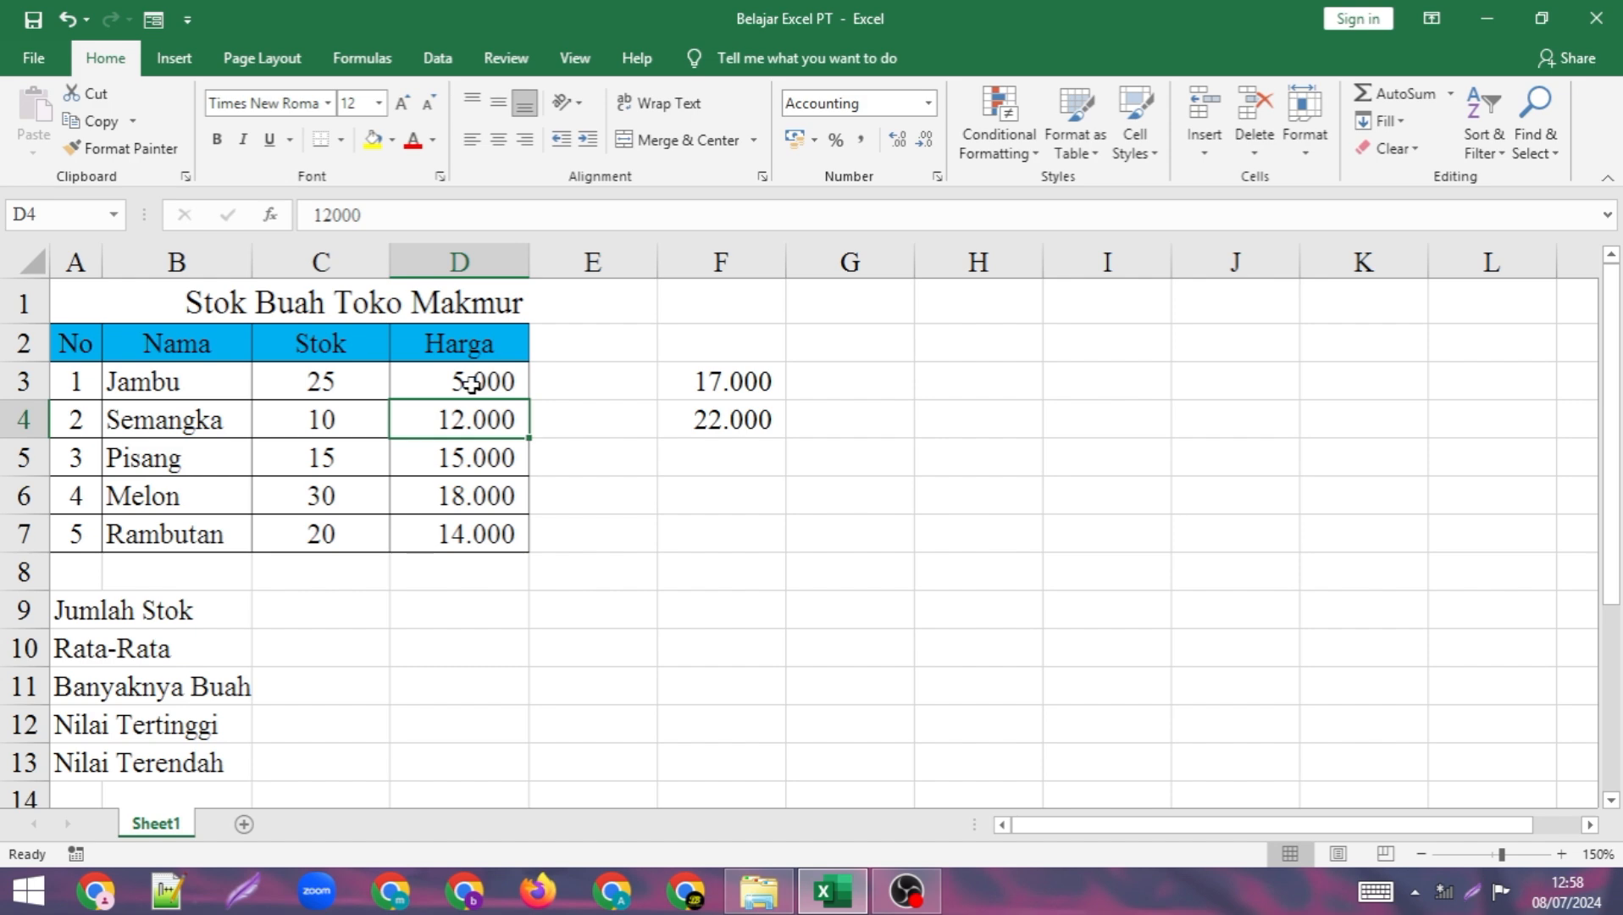
click(734, 383)
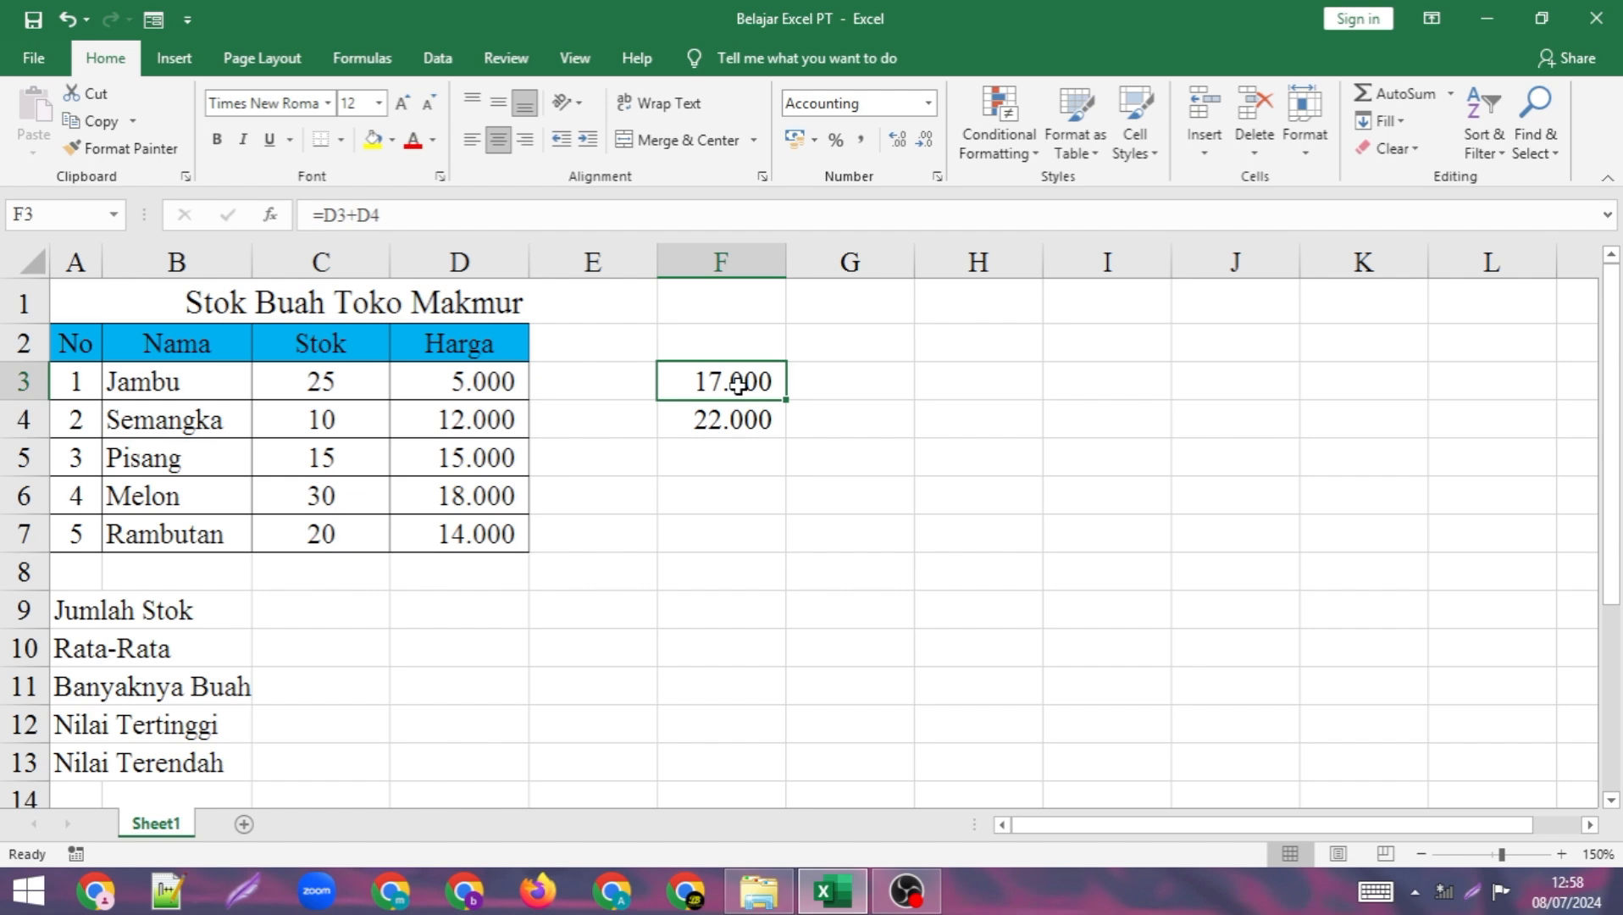
Set the Jambu price in cell D3 back to 10000.
click(455, 381)
text(100)
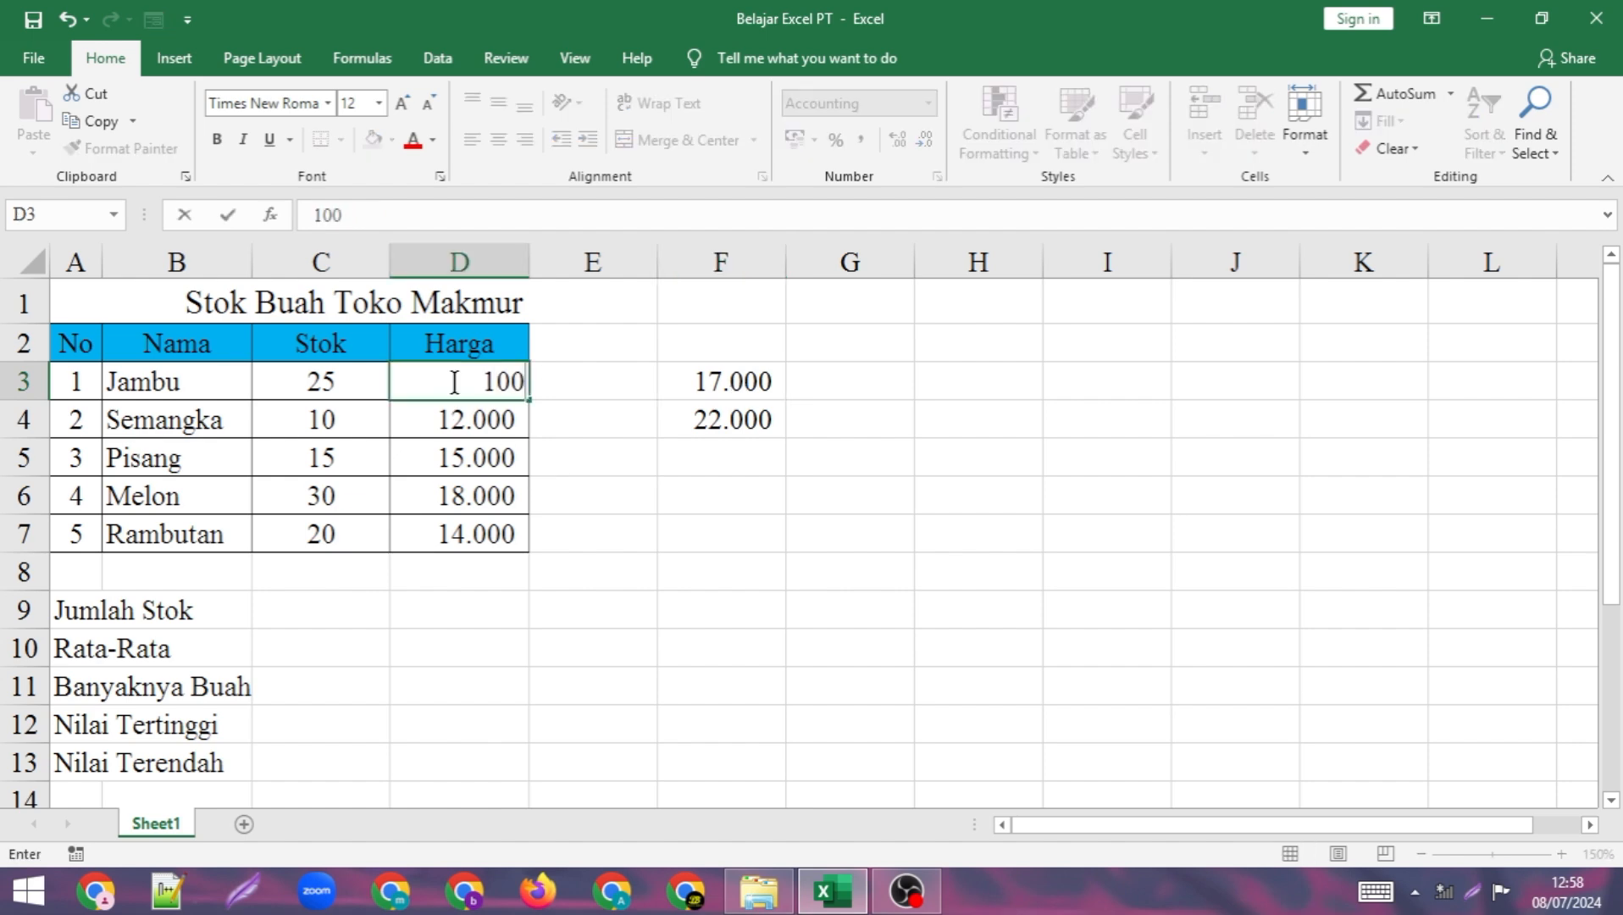
text(00)
key(Return)
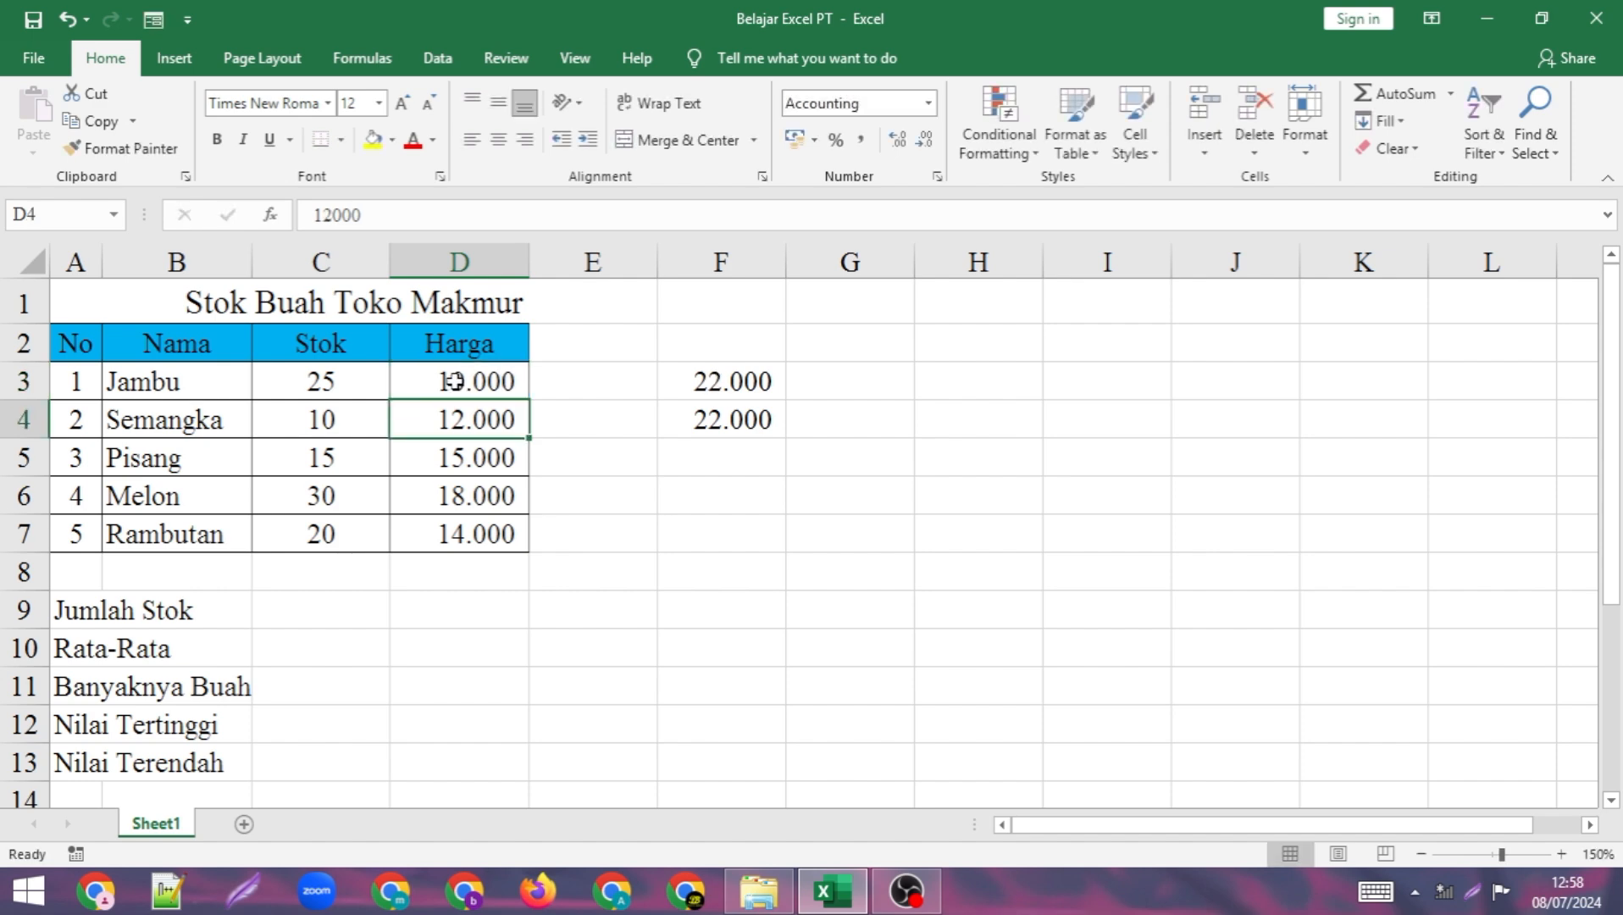
Clear the contents of cells F3 and F4.
click(699, 385)
double_click(704, 387)
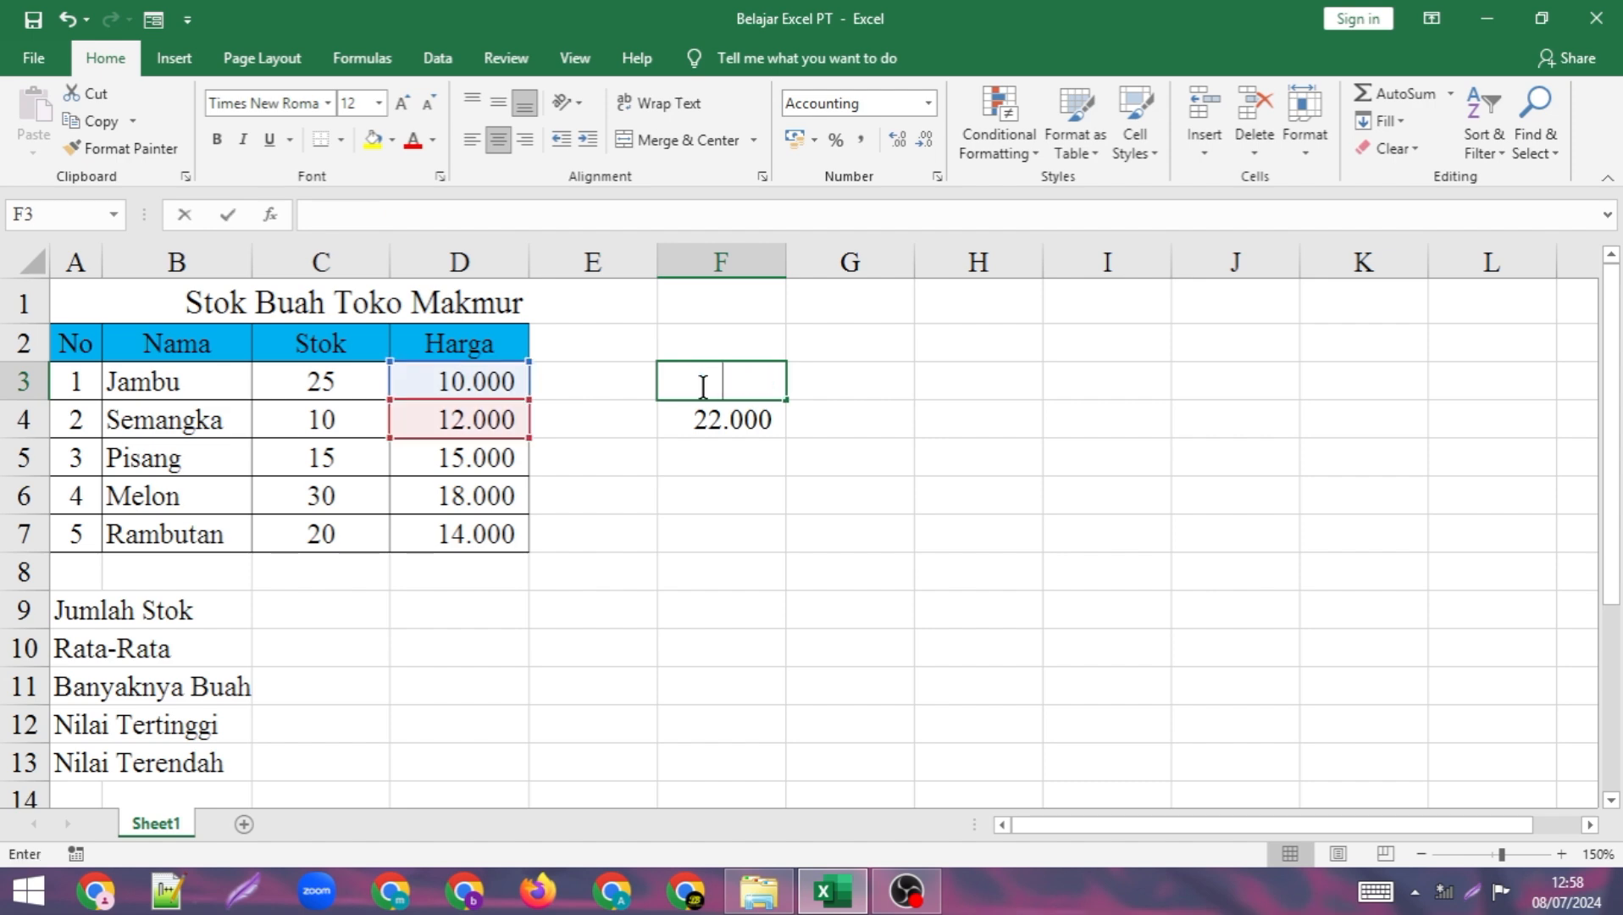
key(Return)
key(Delete)
Enter a plus sign as an operator label in cell E3, without any cell reference.
click(627, 374)
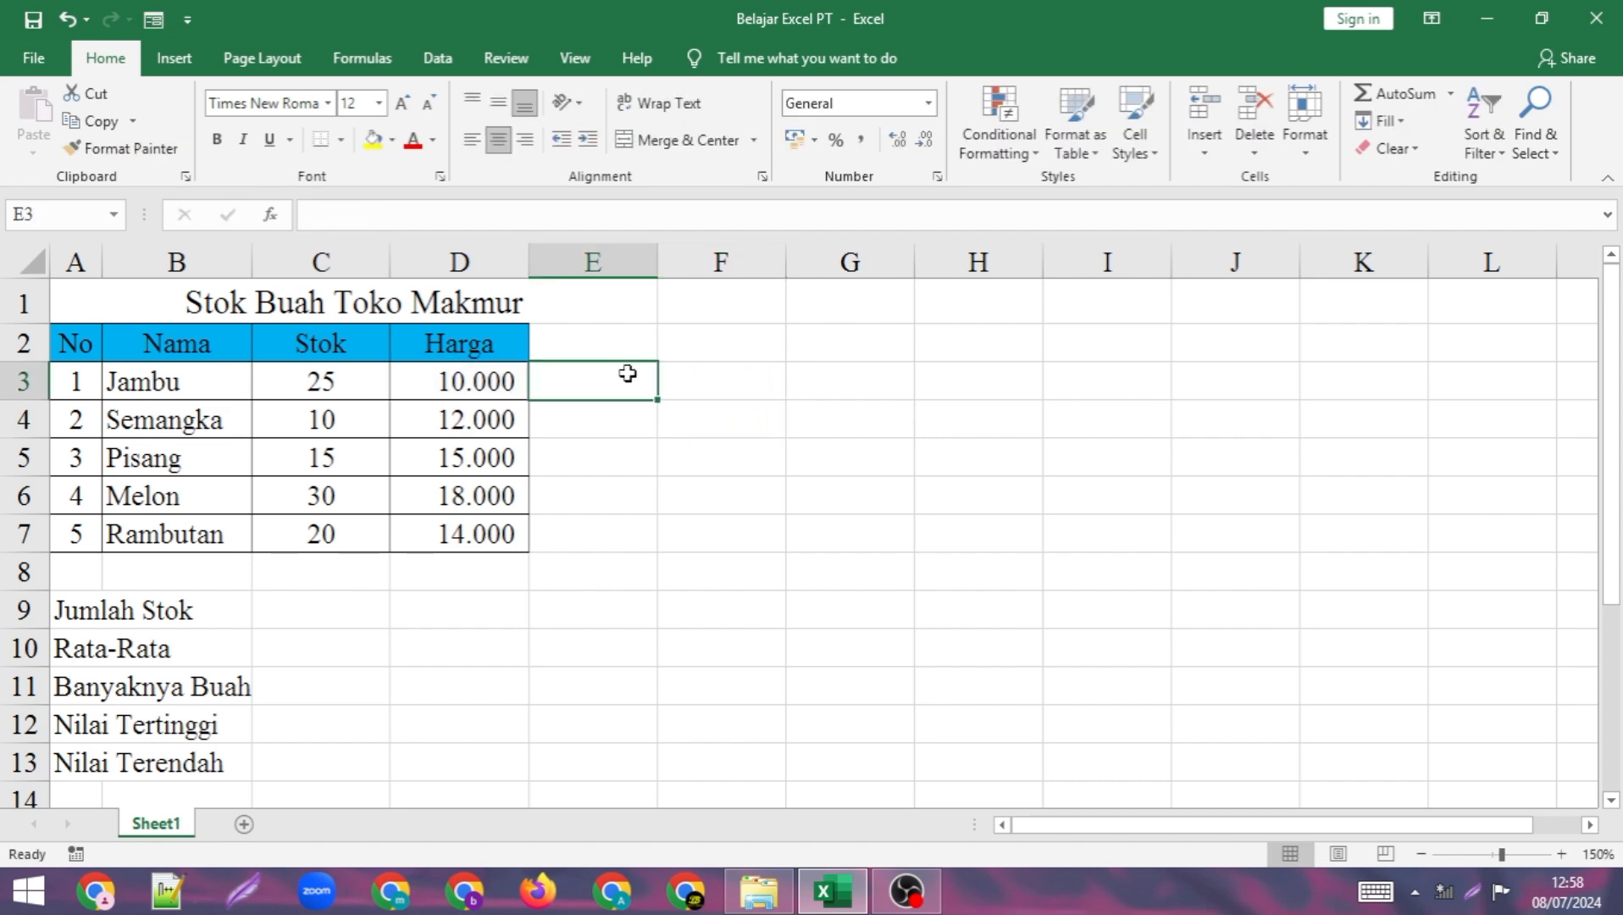
text(+)
click(619, 416)
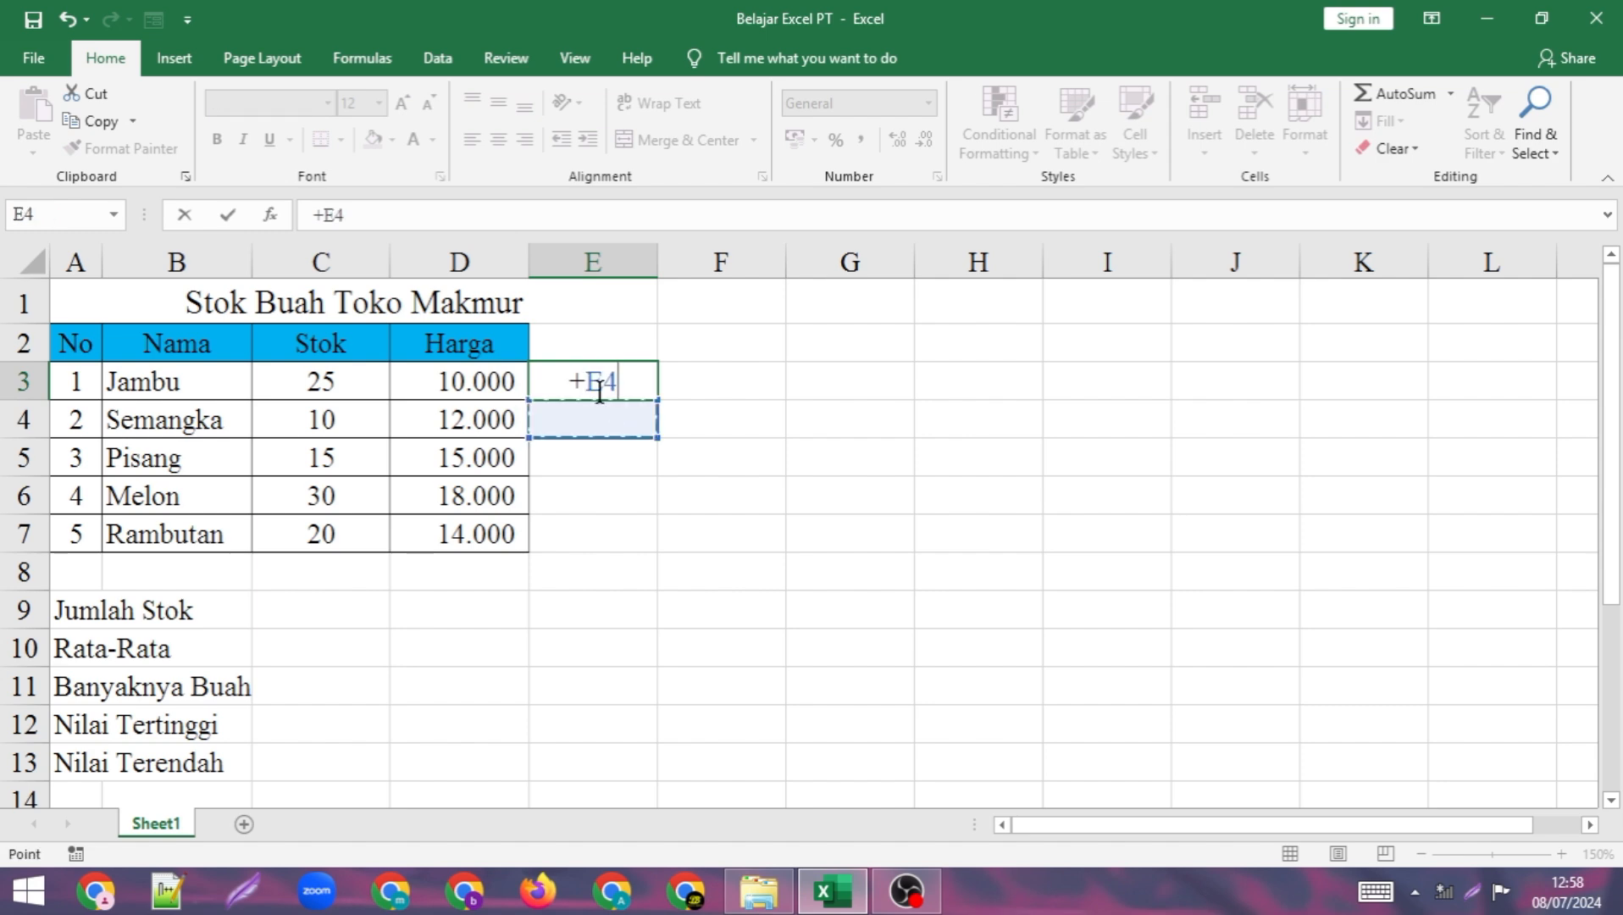
key(BackSpace)
key(BackSpace)
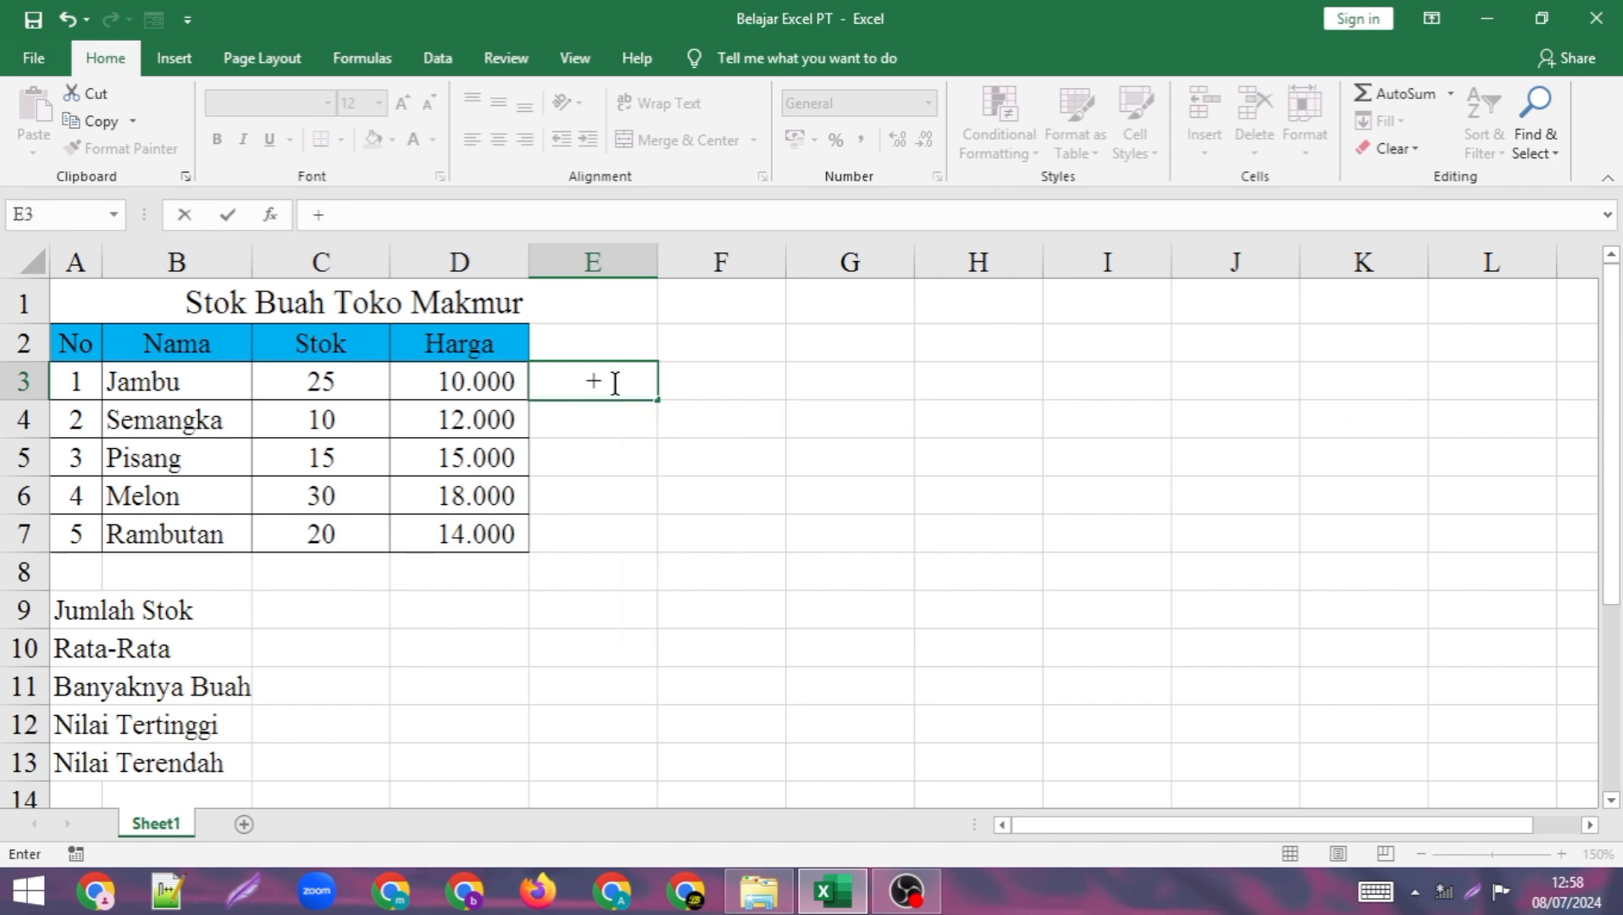
key(Return)
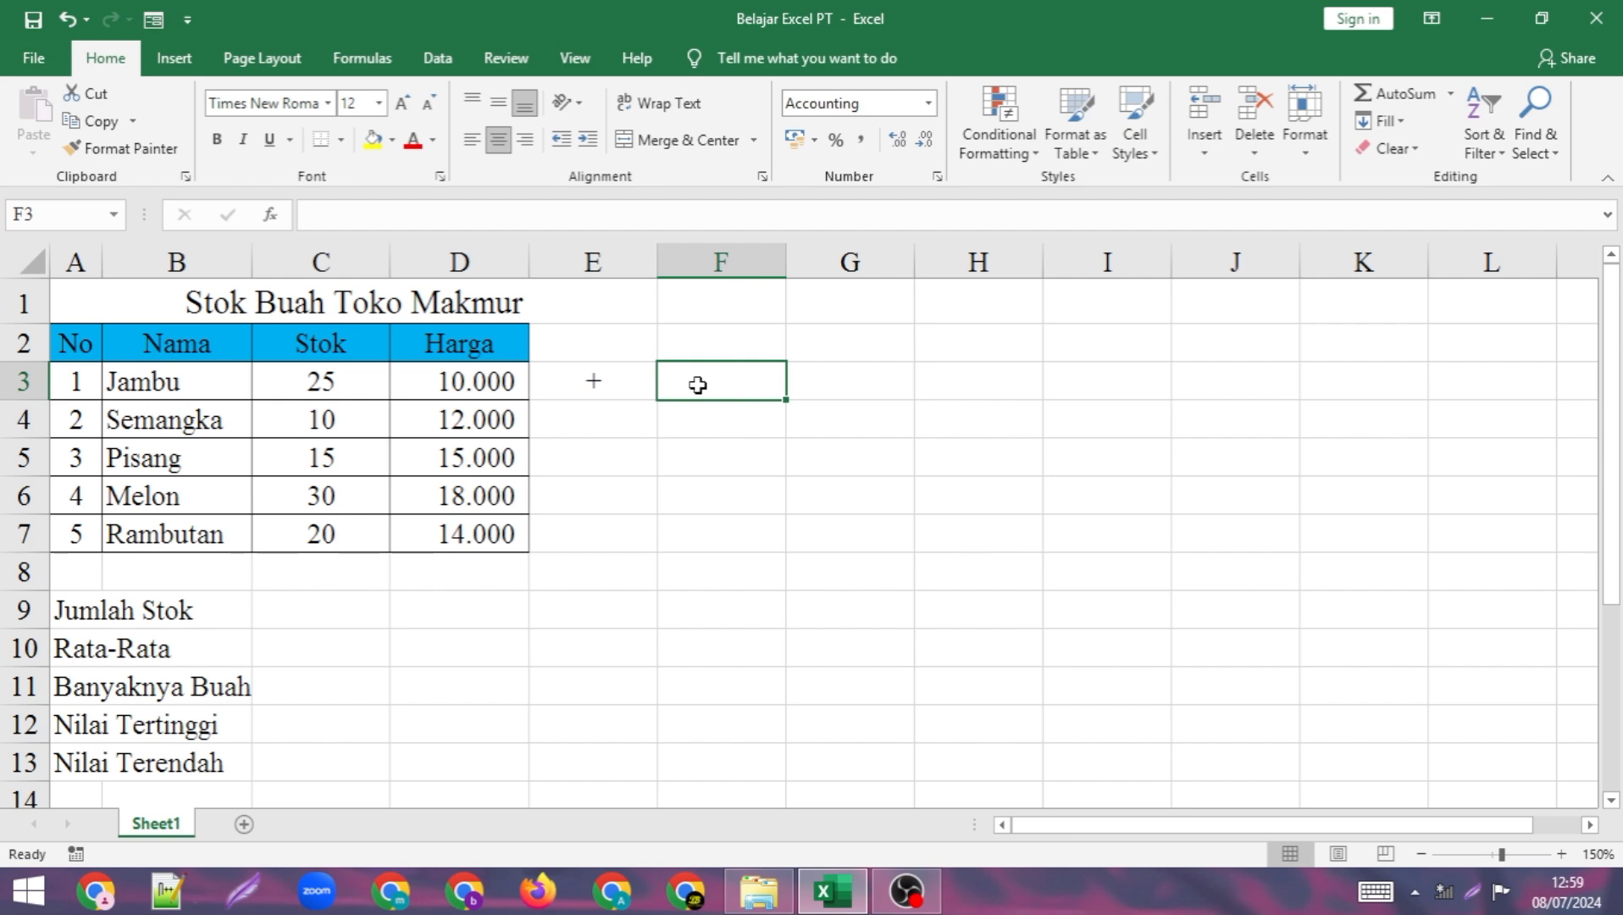
Enter a formula in cell F3 that subtracts the Jambu price in D3 from the Semangka price in D4.
text(=)
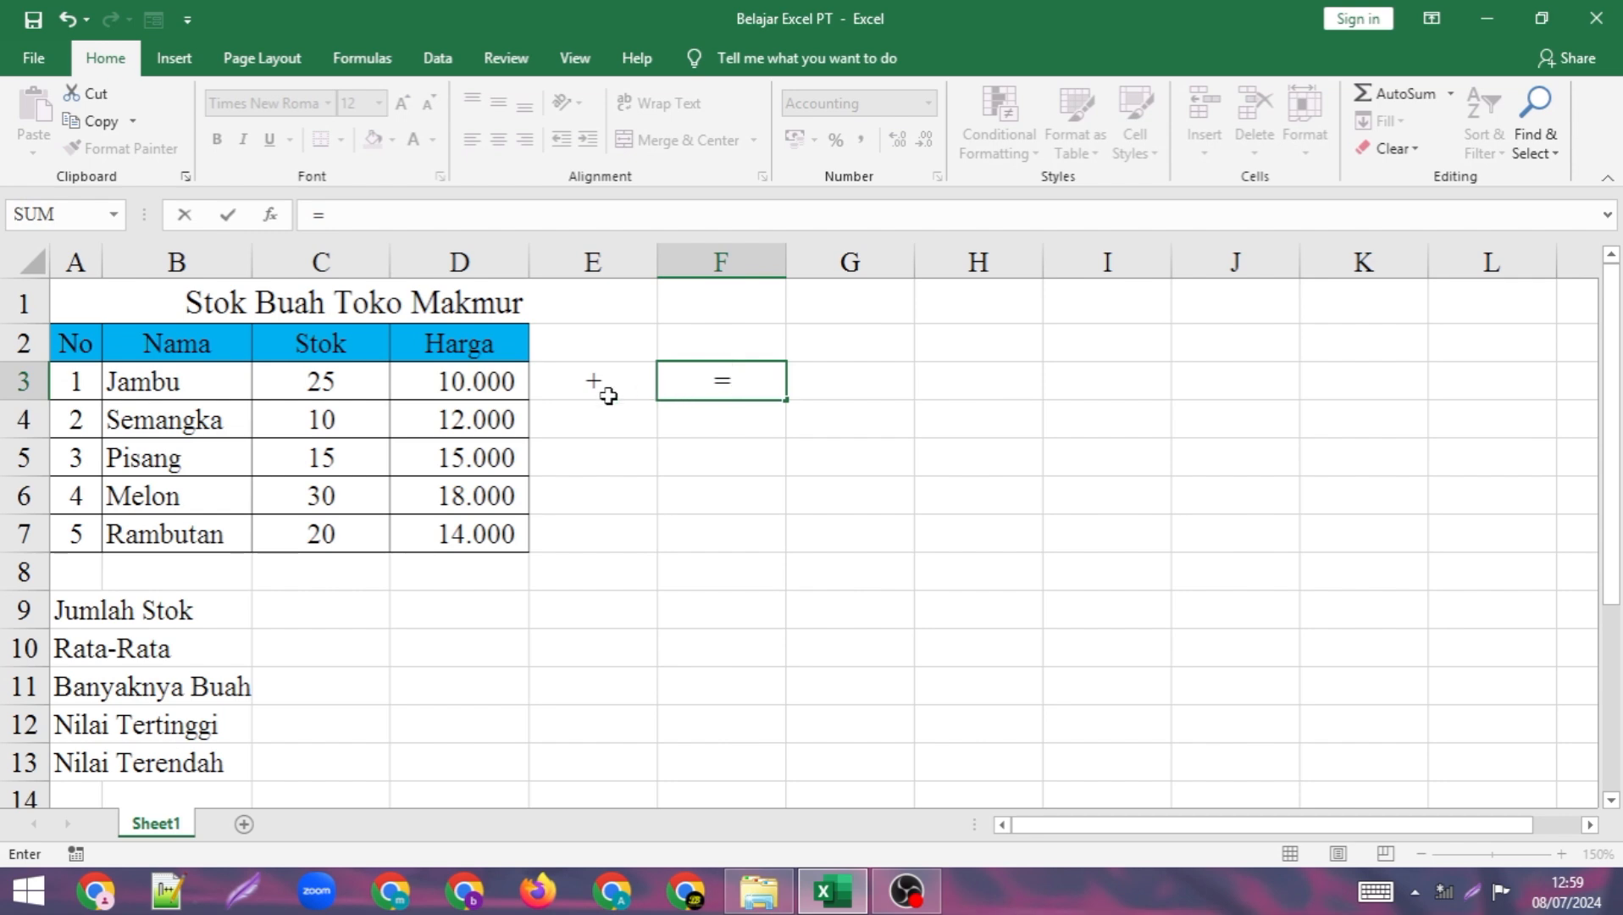
click(451, 417)
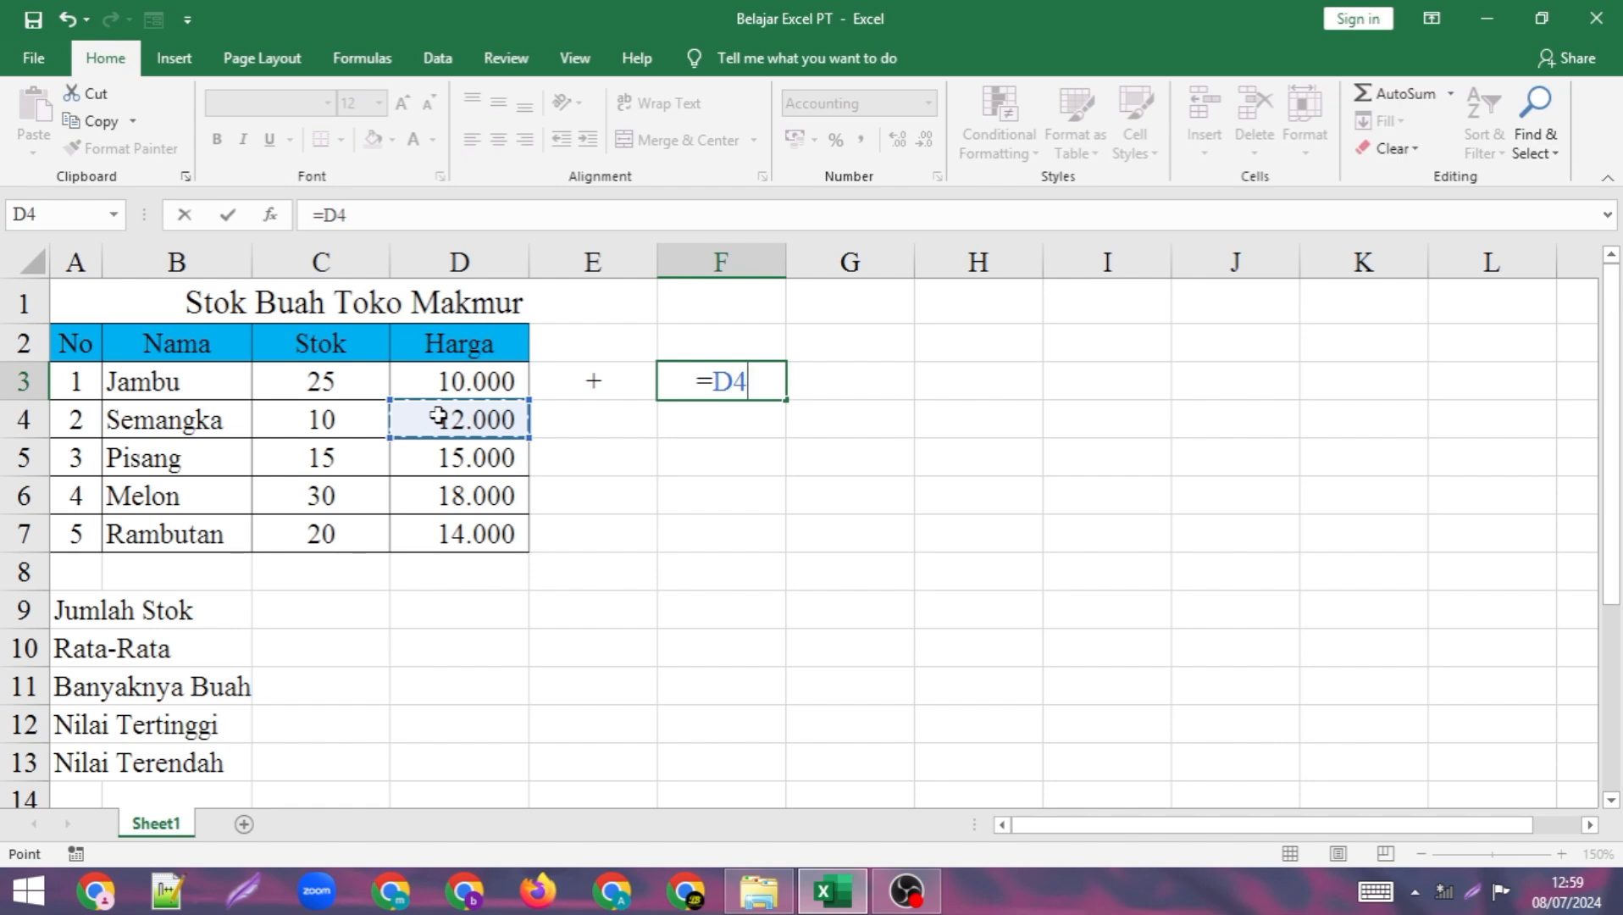
text(-)
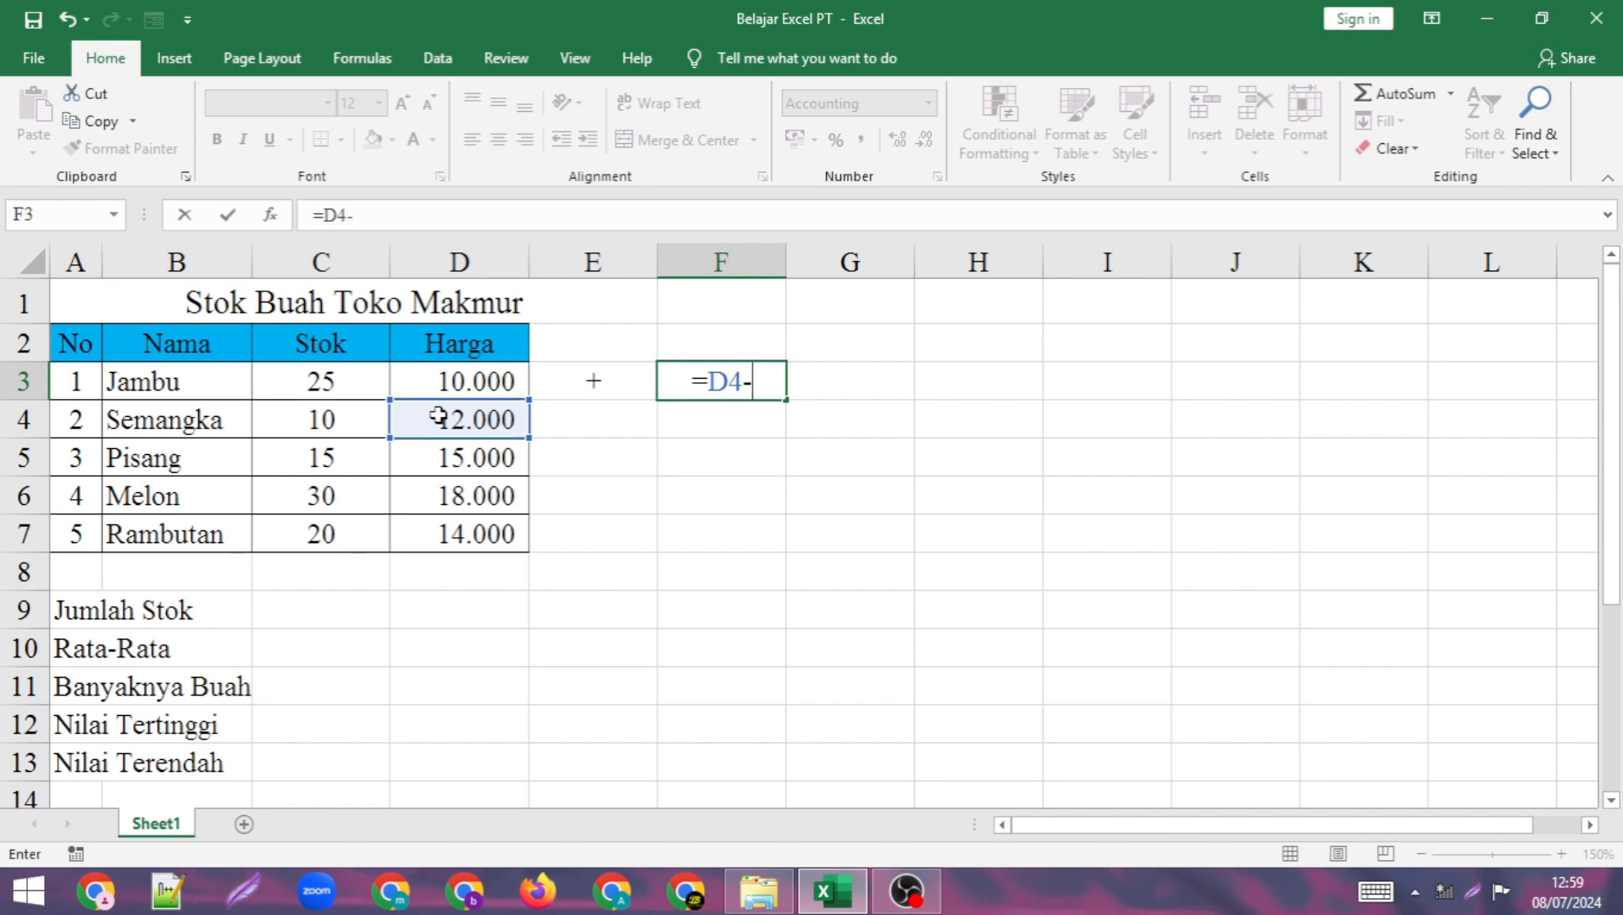
click(450, 378)
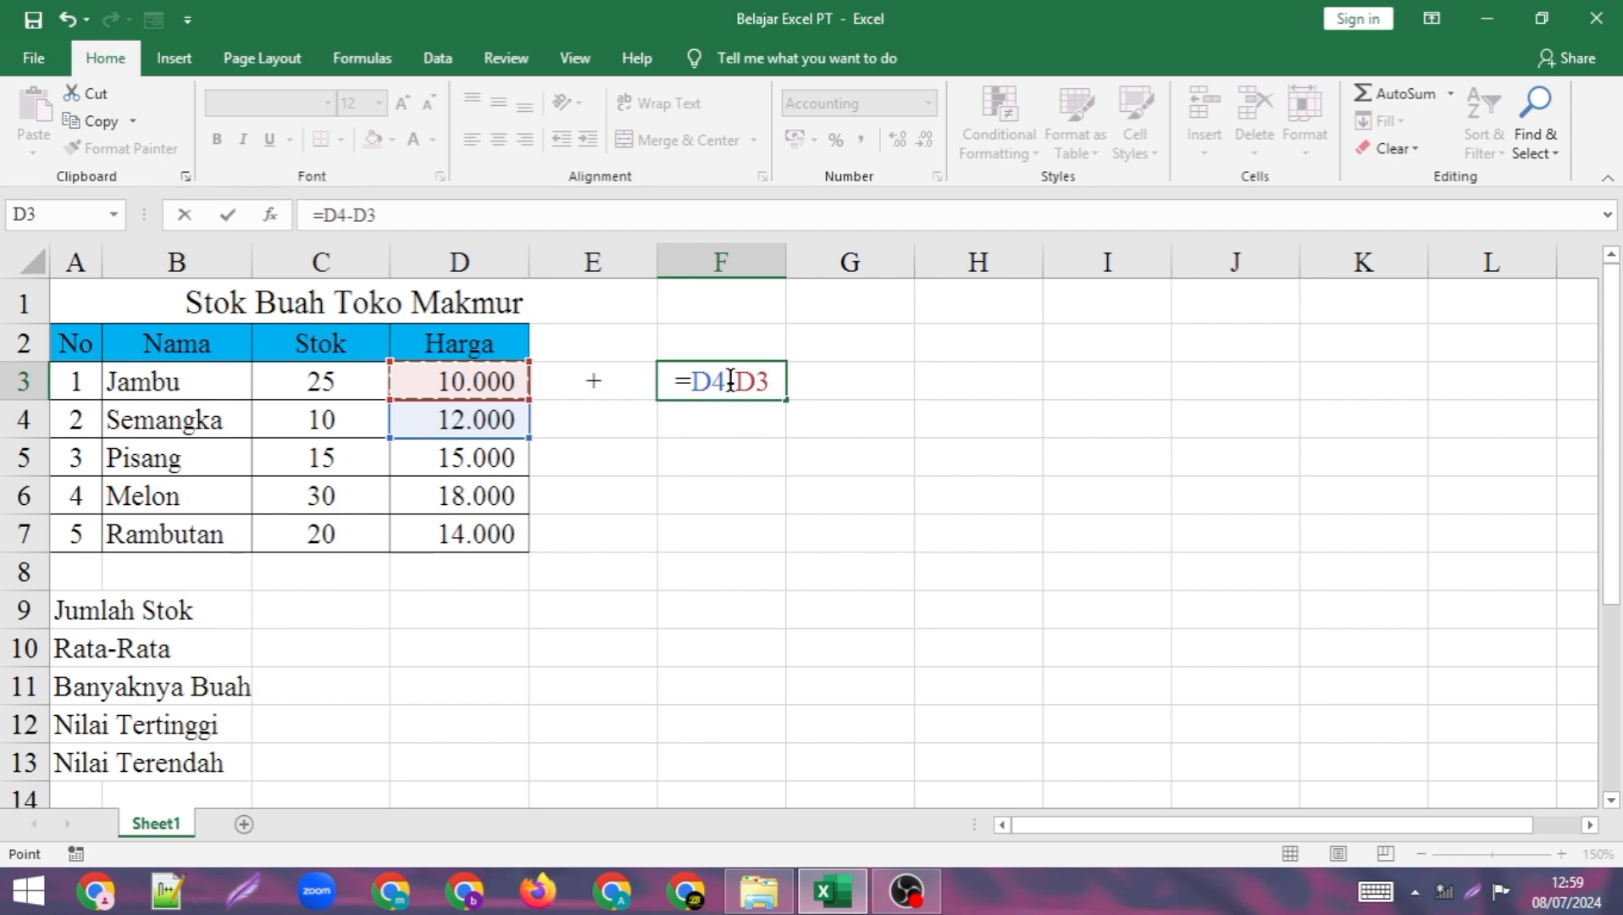
key(Return)
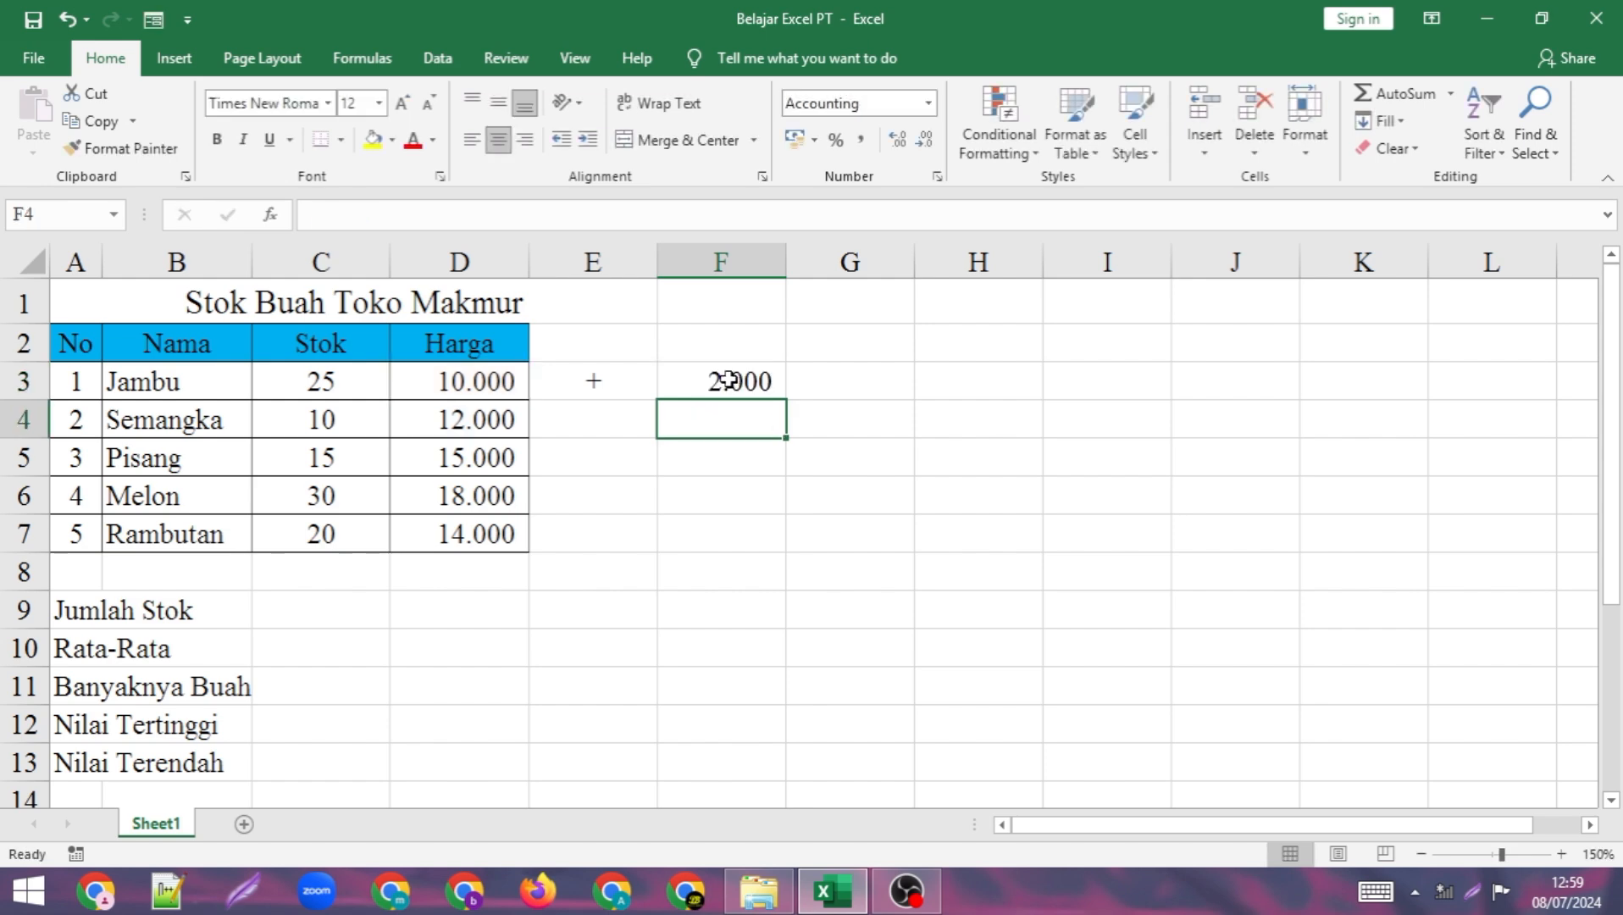
Review the subtraction formula in cell F3 without changing it and clear the cell.
double_click(731, 381)
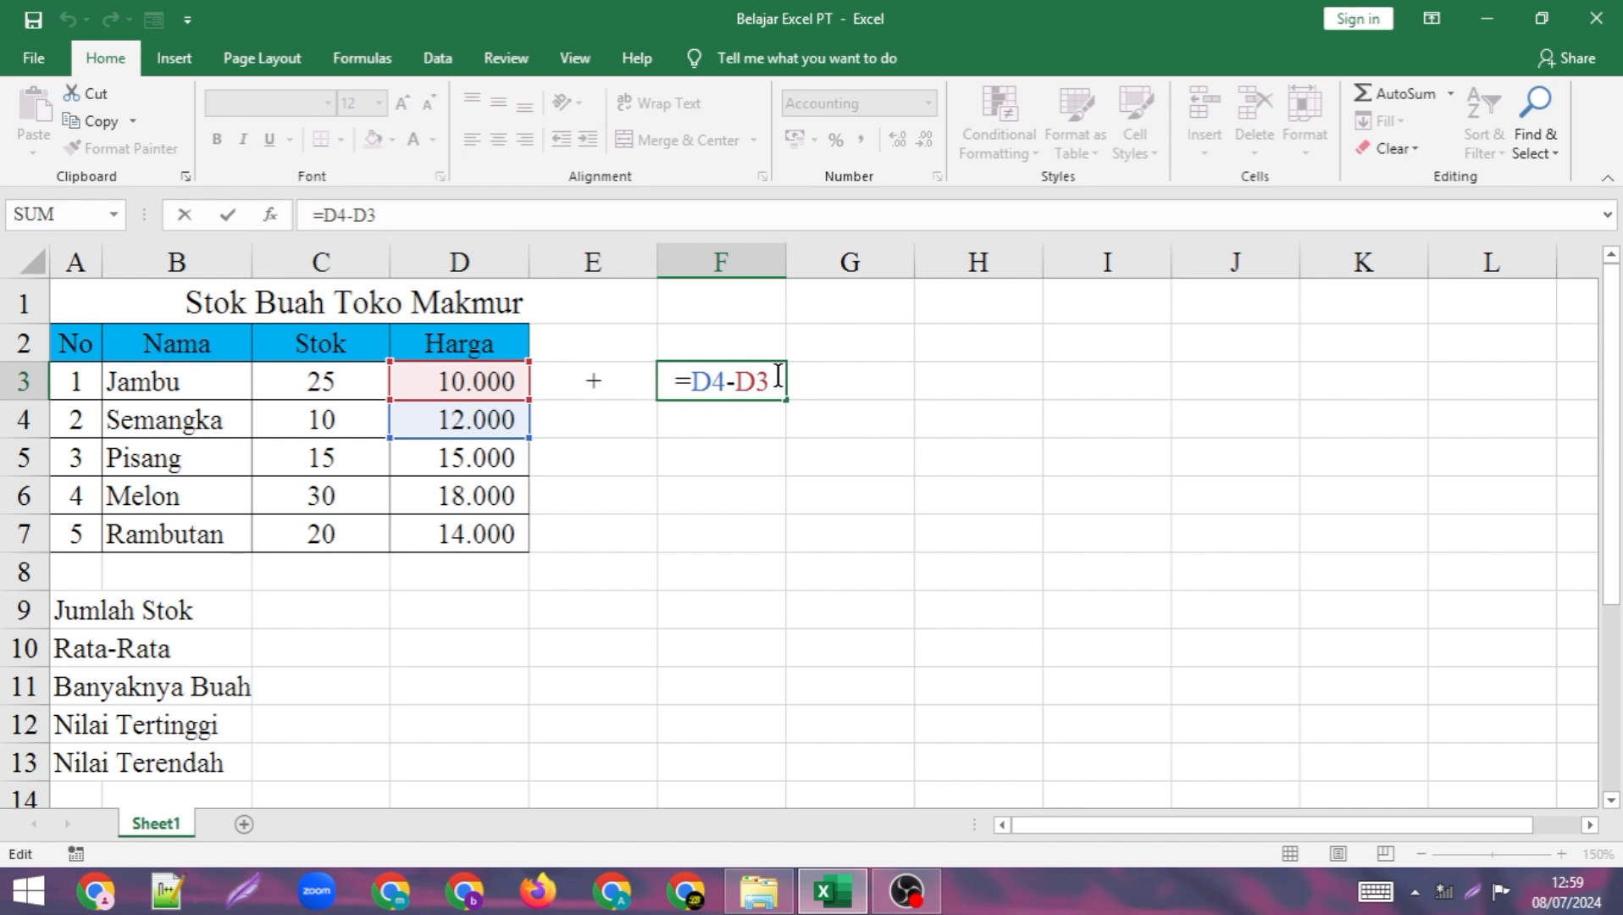
text(-)
key(BackSpace)
key(Return)
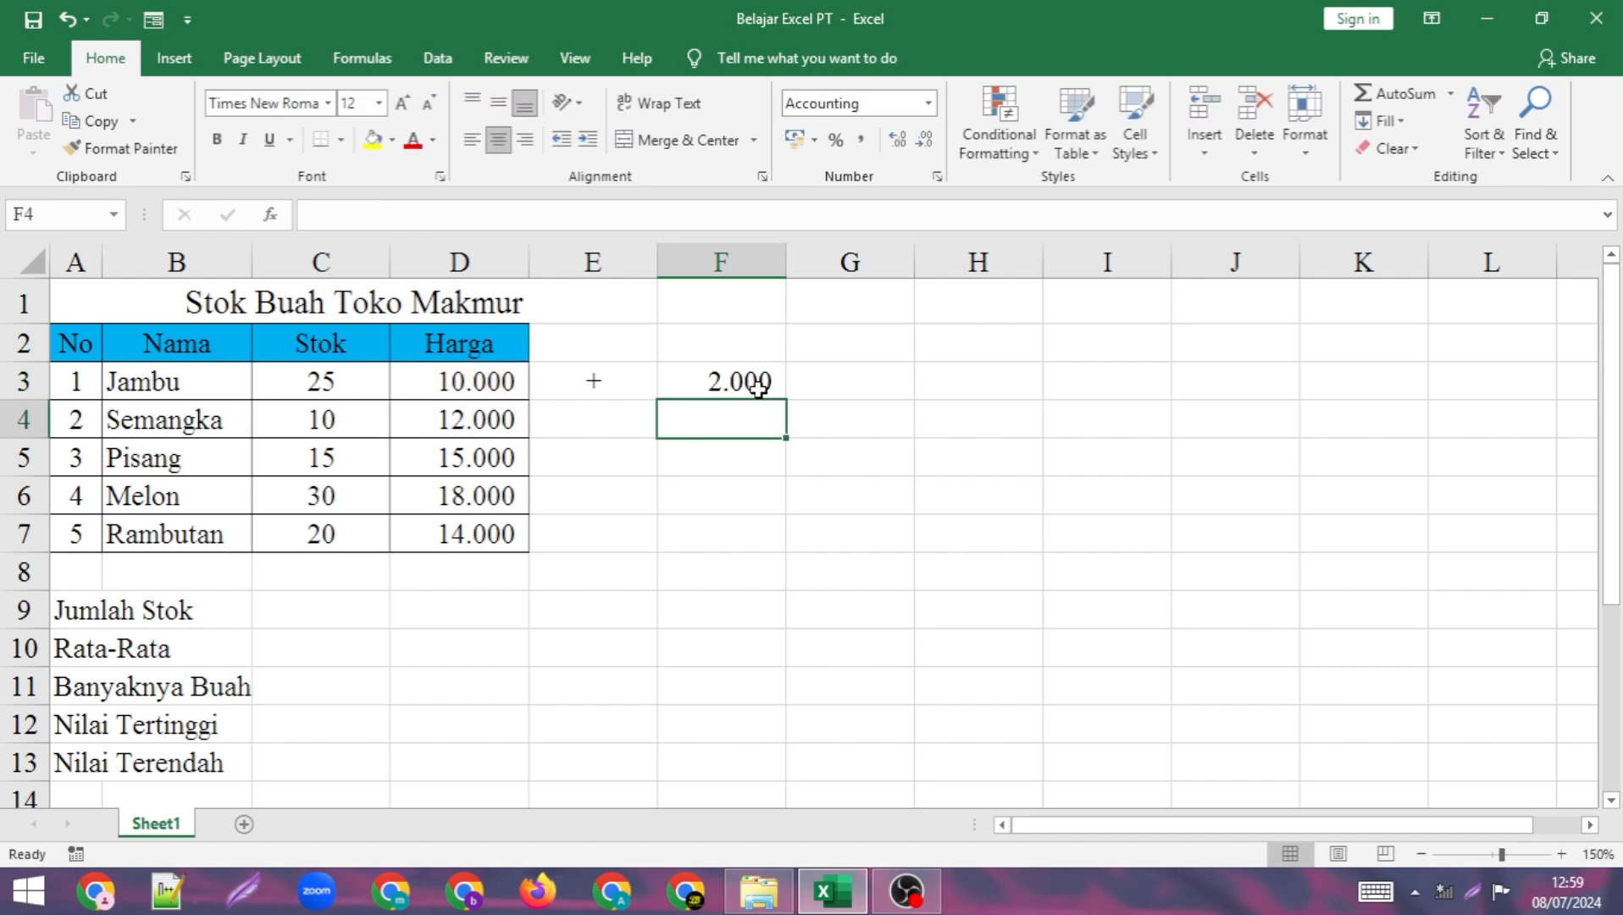
click(759, 389)
key(Delete)
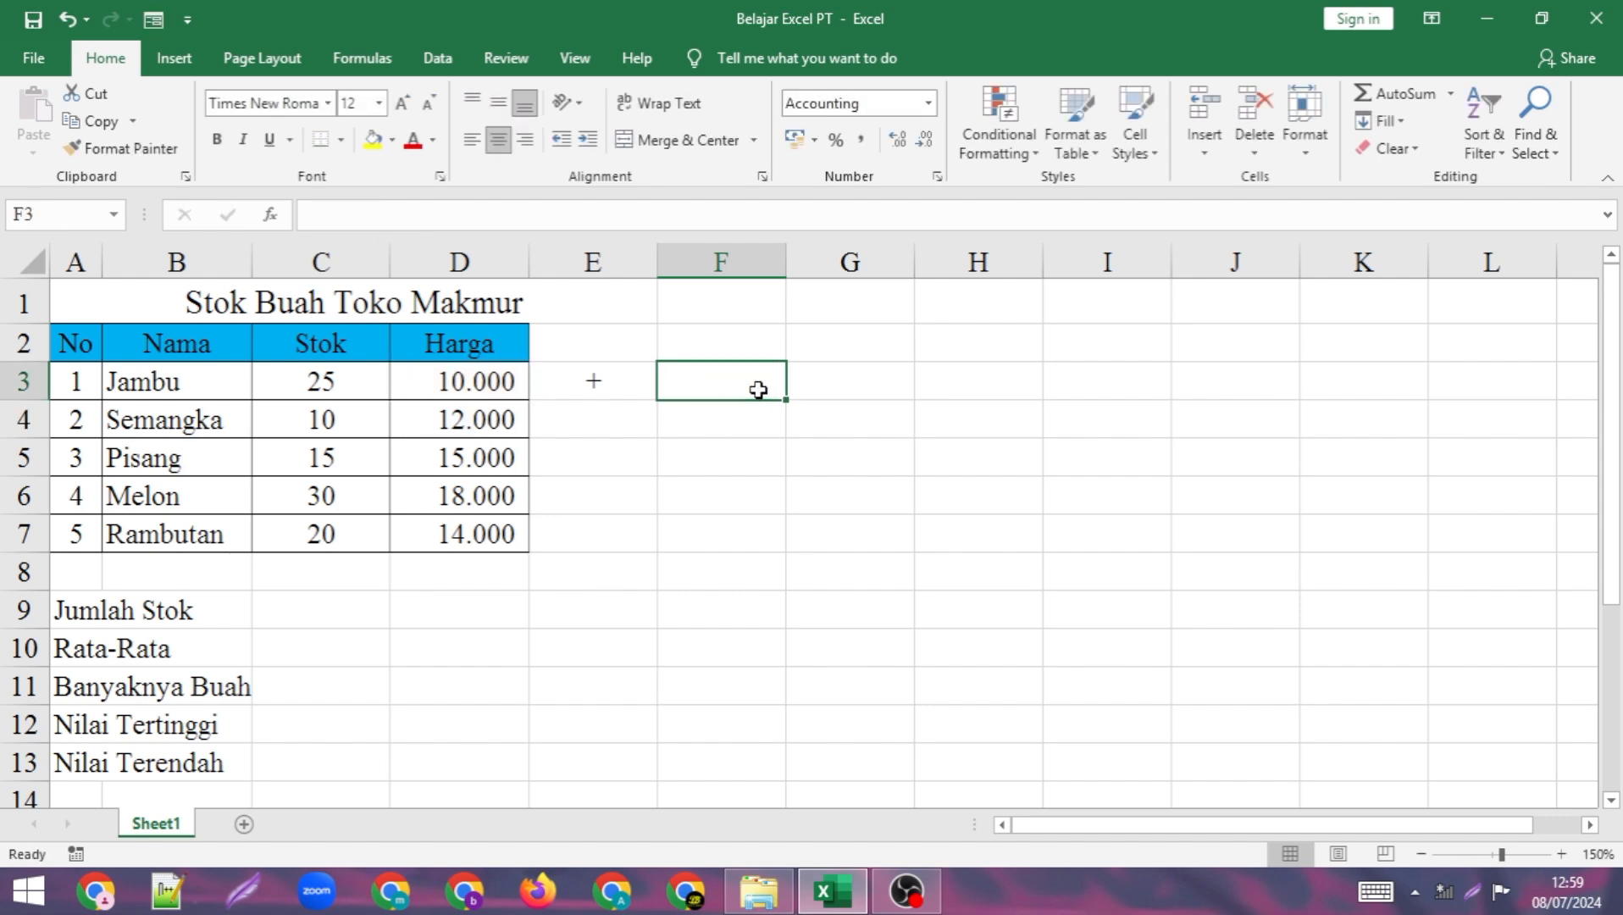
Enter a minus sign as an operator label in cell E4, without any cell reference.
click(605, 426)
text(-)
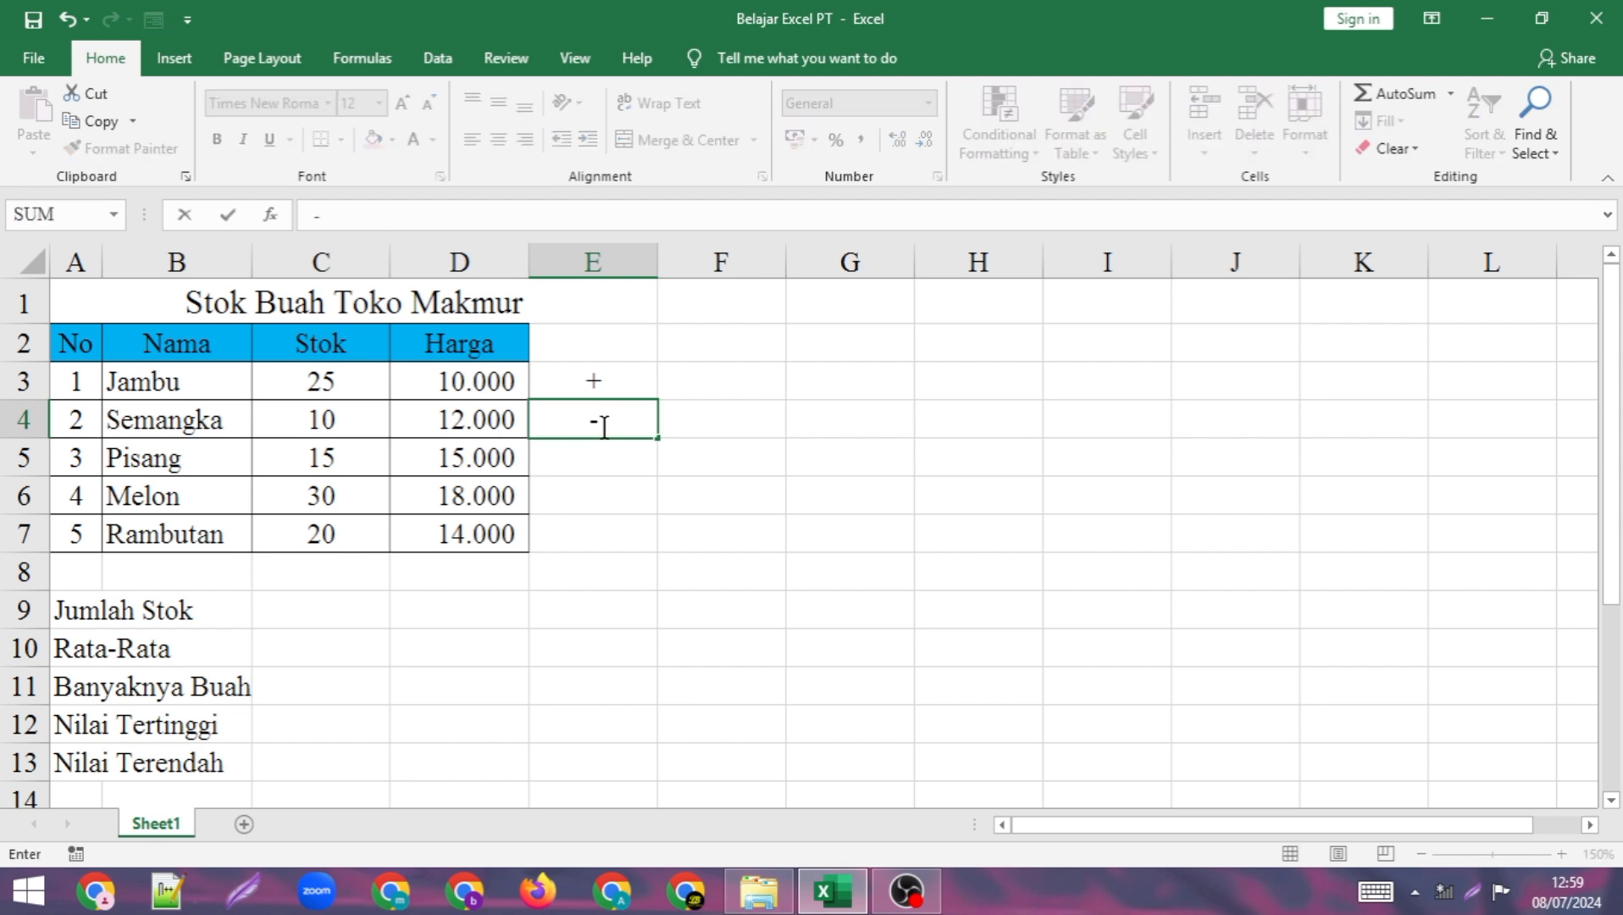
click(719, 366)
key(BackSpace)
key(BackSpace)
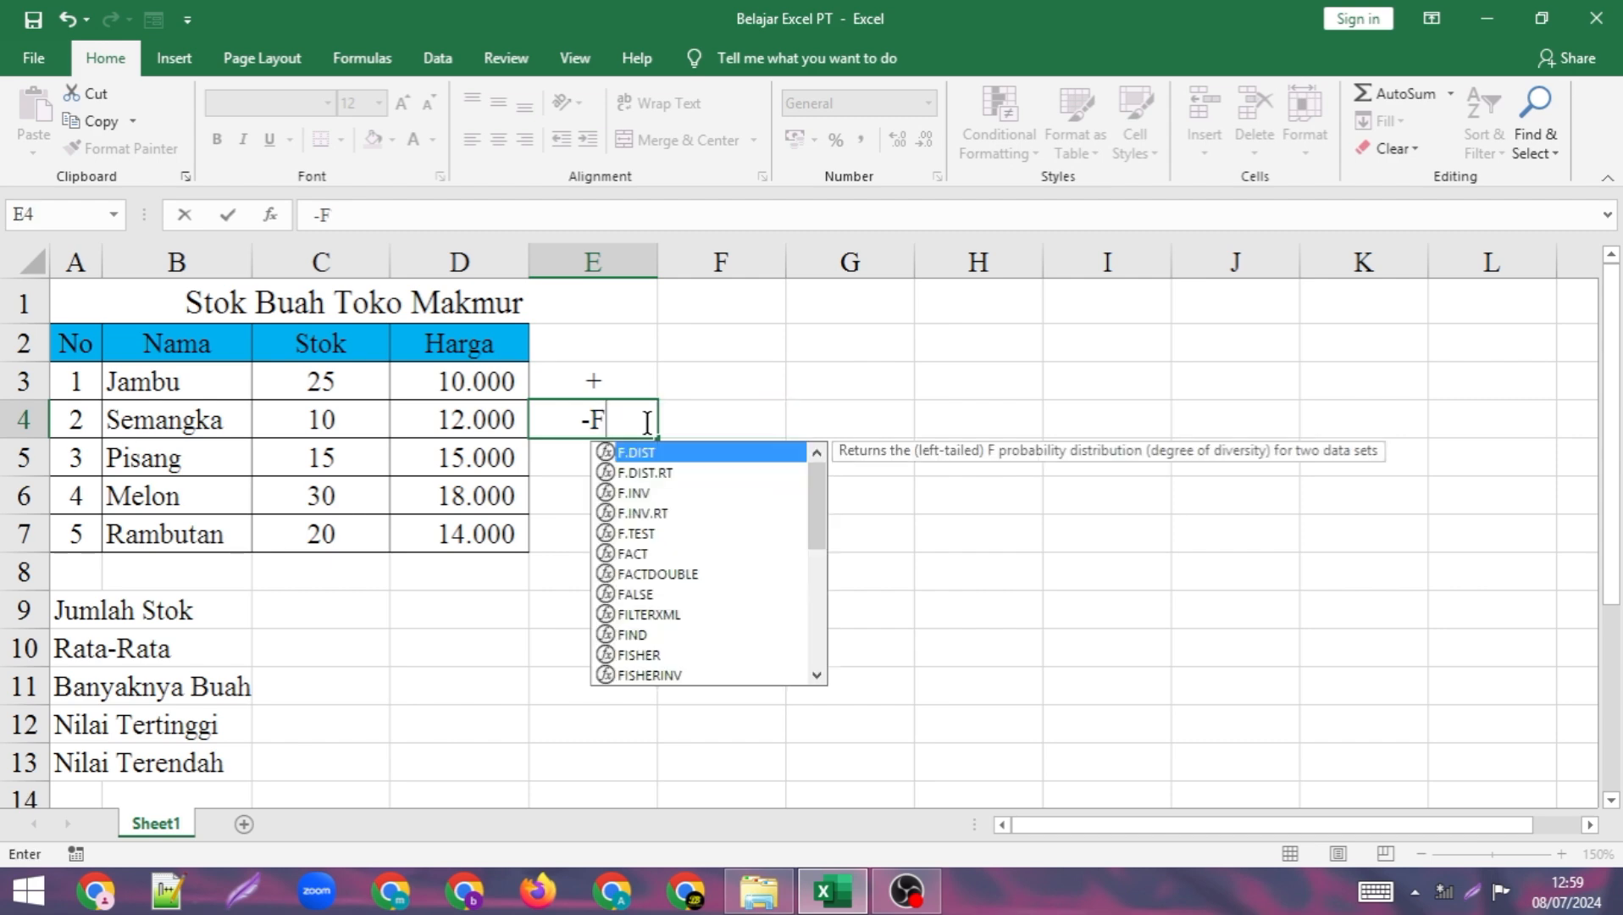
key(Return)
Enter a formula in cell F3 that multiplies the Jambu stock in C3 by its price in D3.
click(685, 378)
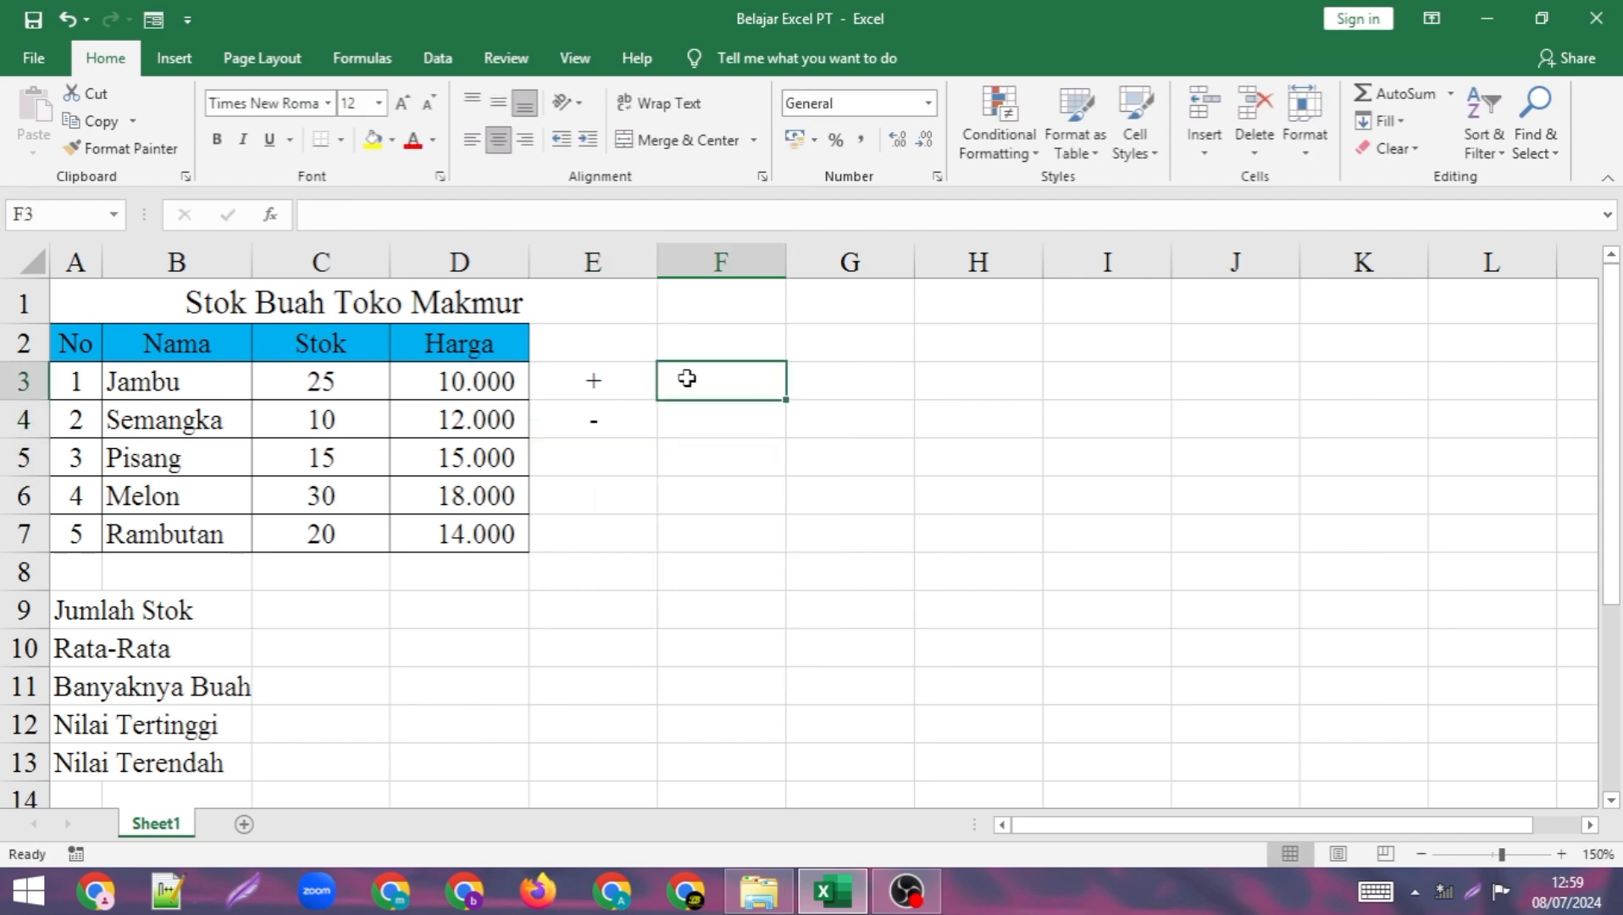
text(=)
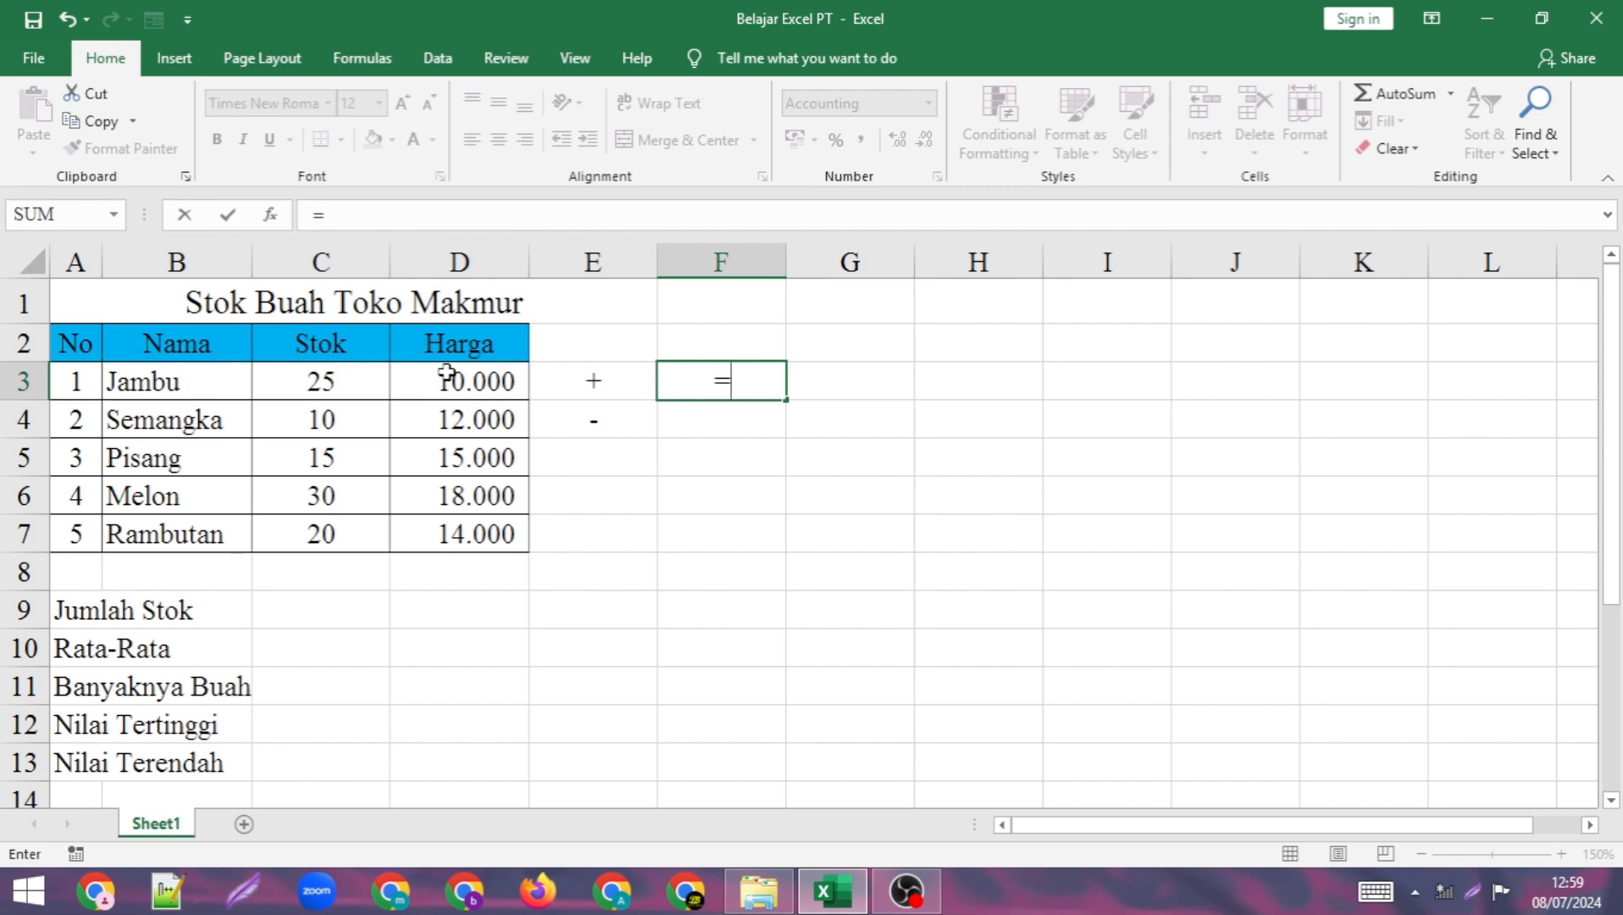
click(343, 377)
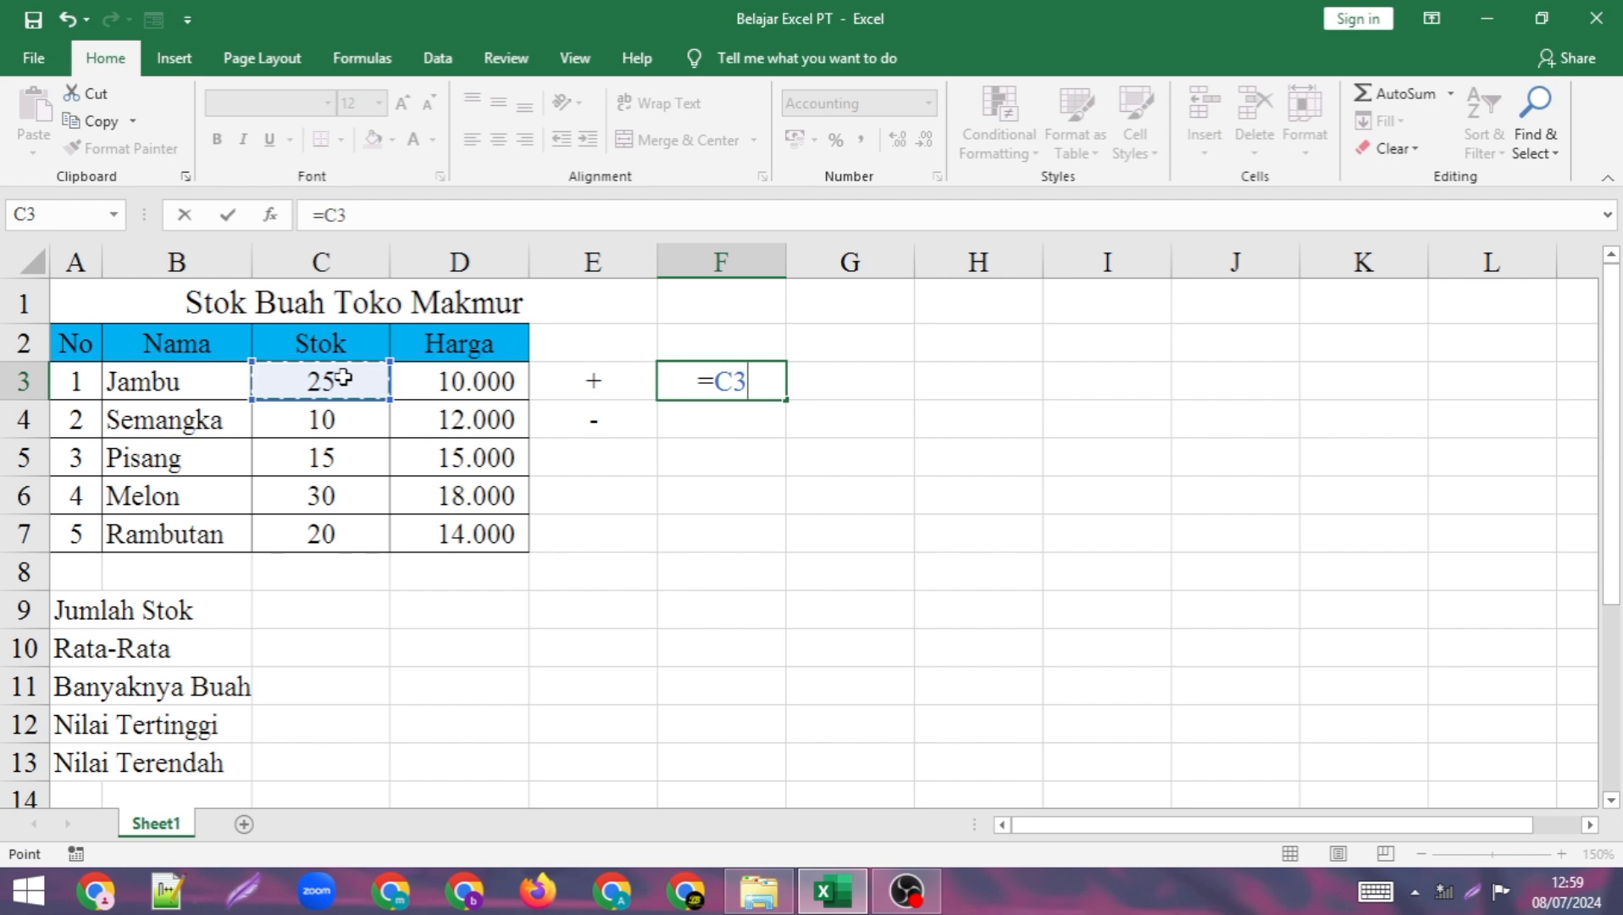
text(*)
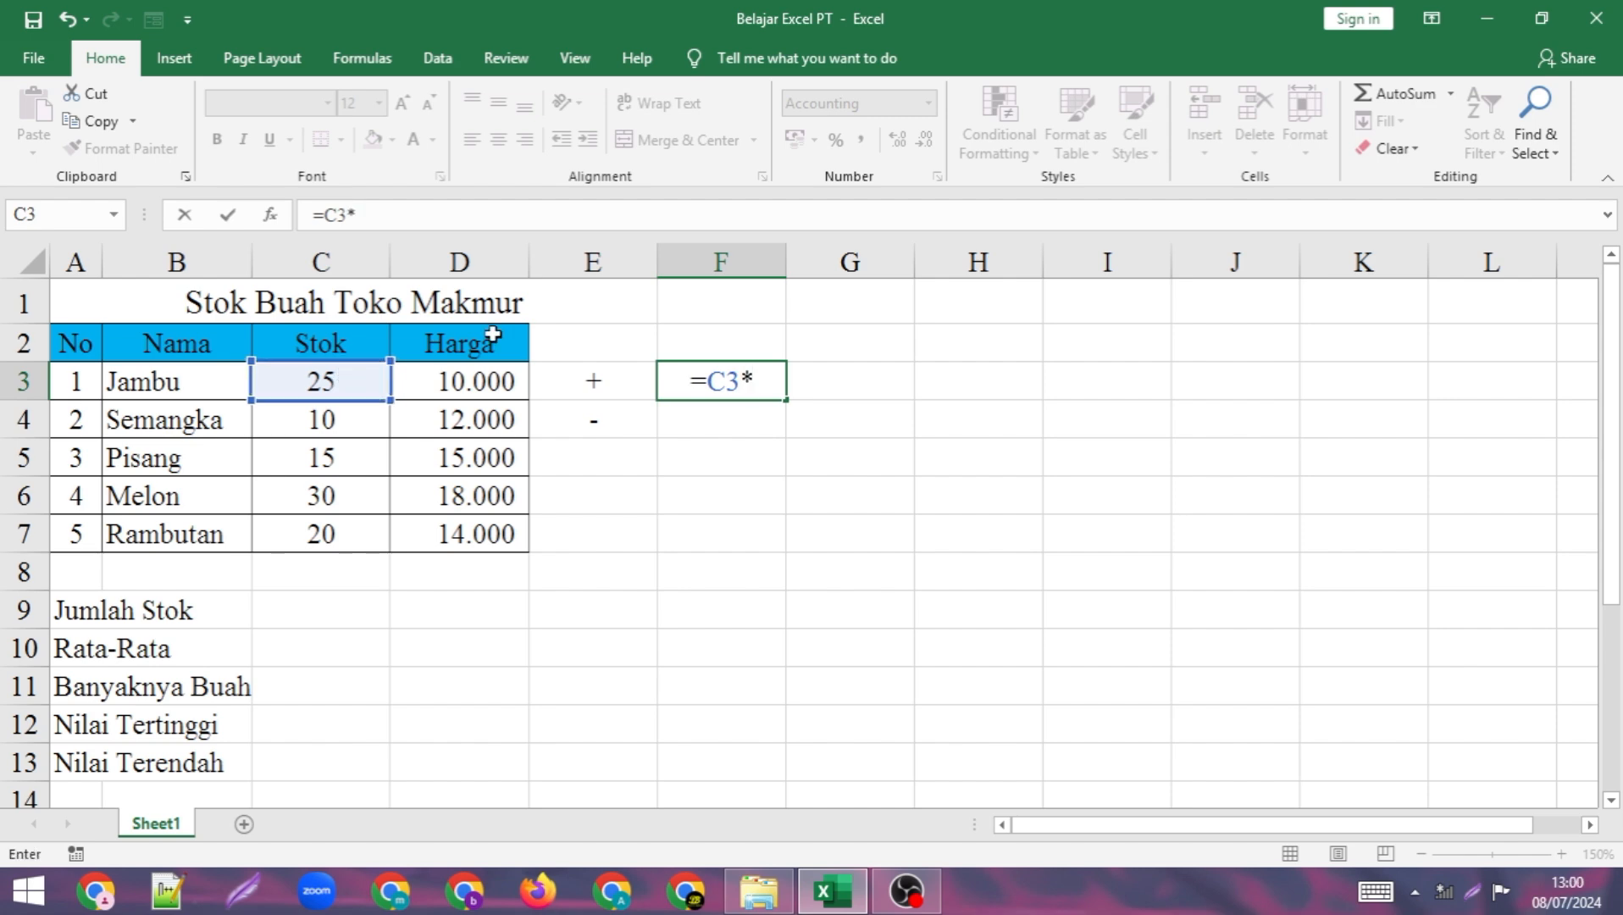
click(502, 382)
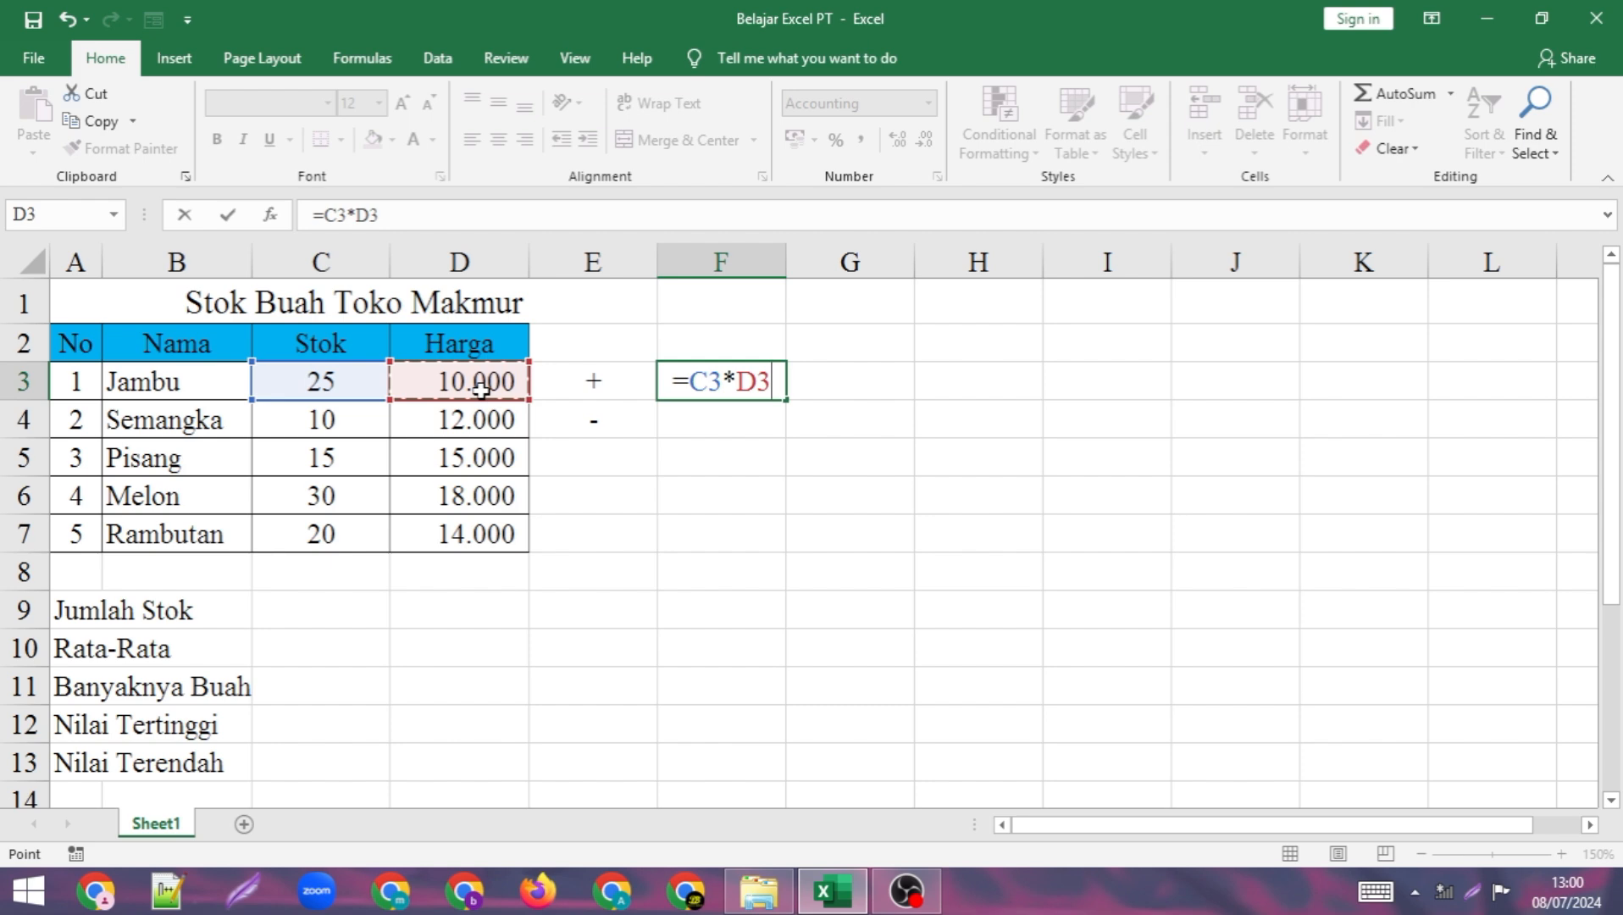
key(Return)
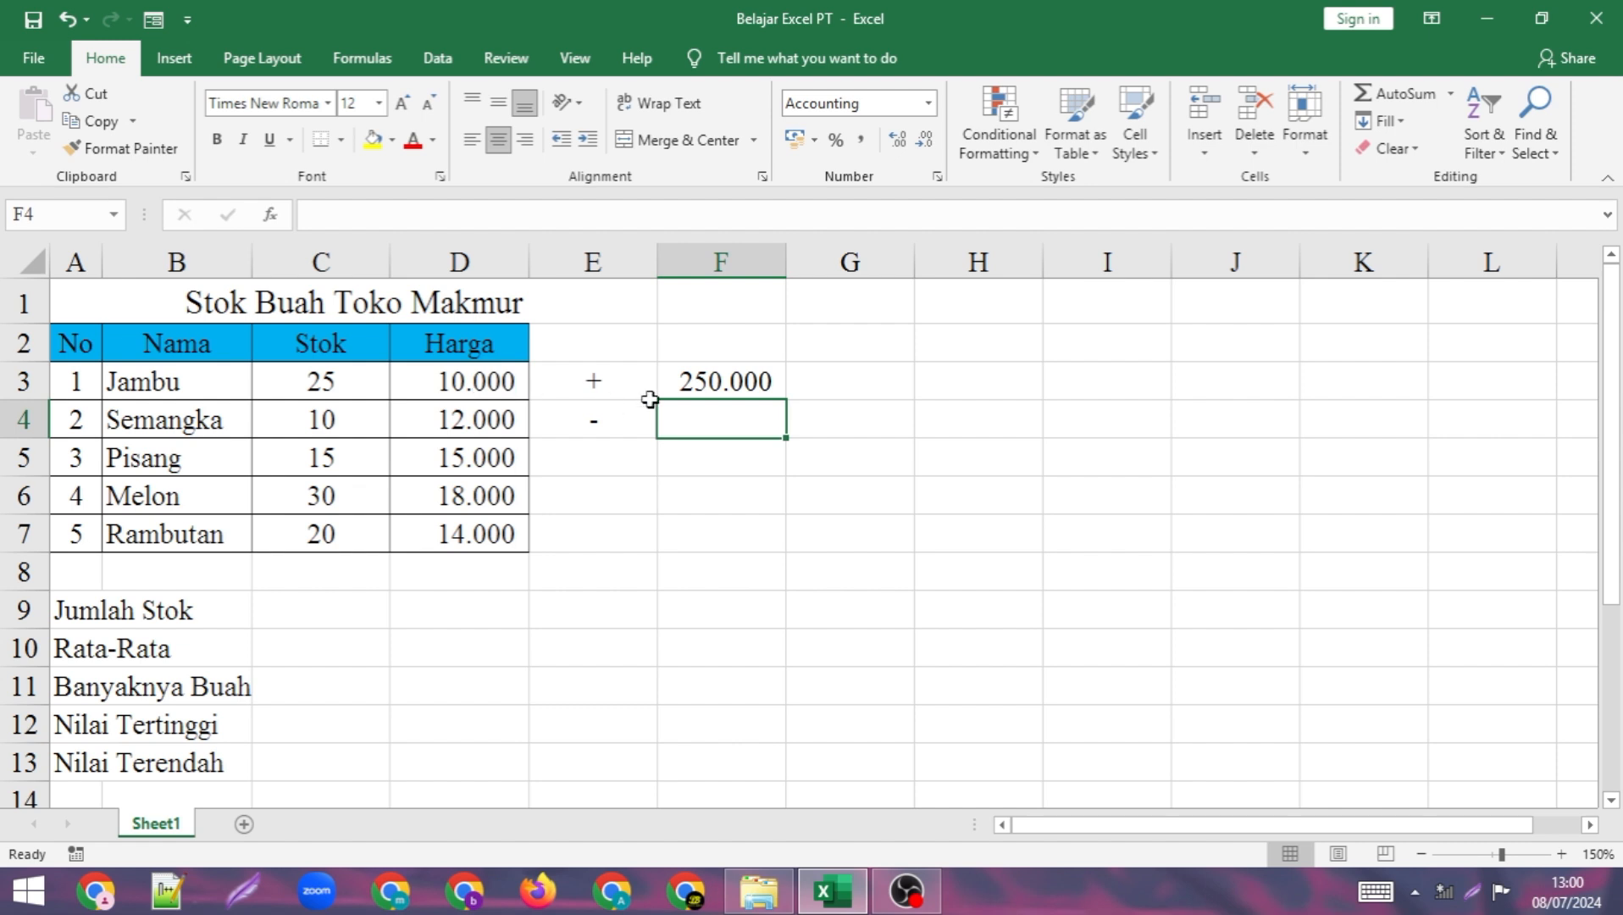
Clear the multiplication formula from cell F3 and enter an asterisk as an operator label in E5.
click(716, 379)
key(BackSpace)
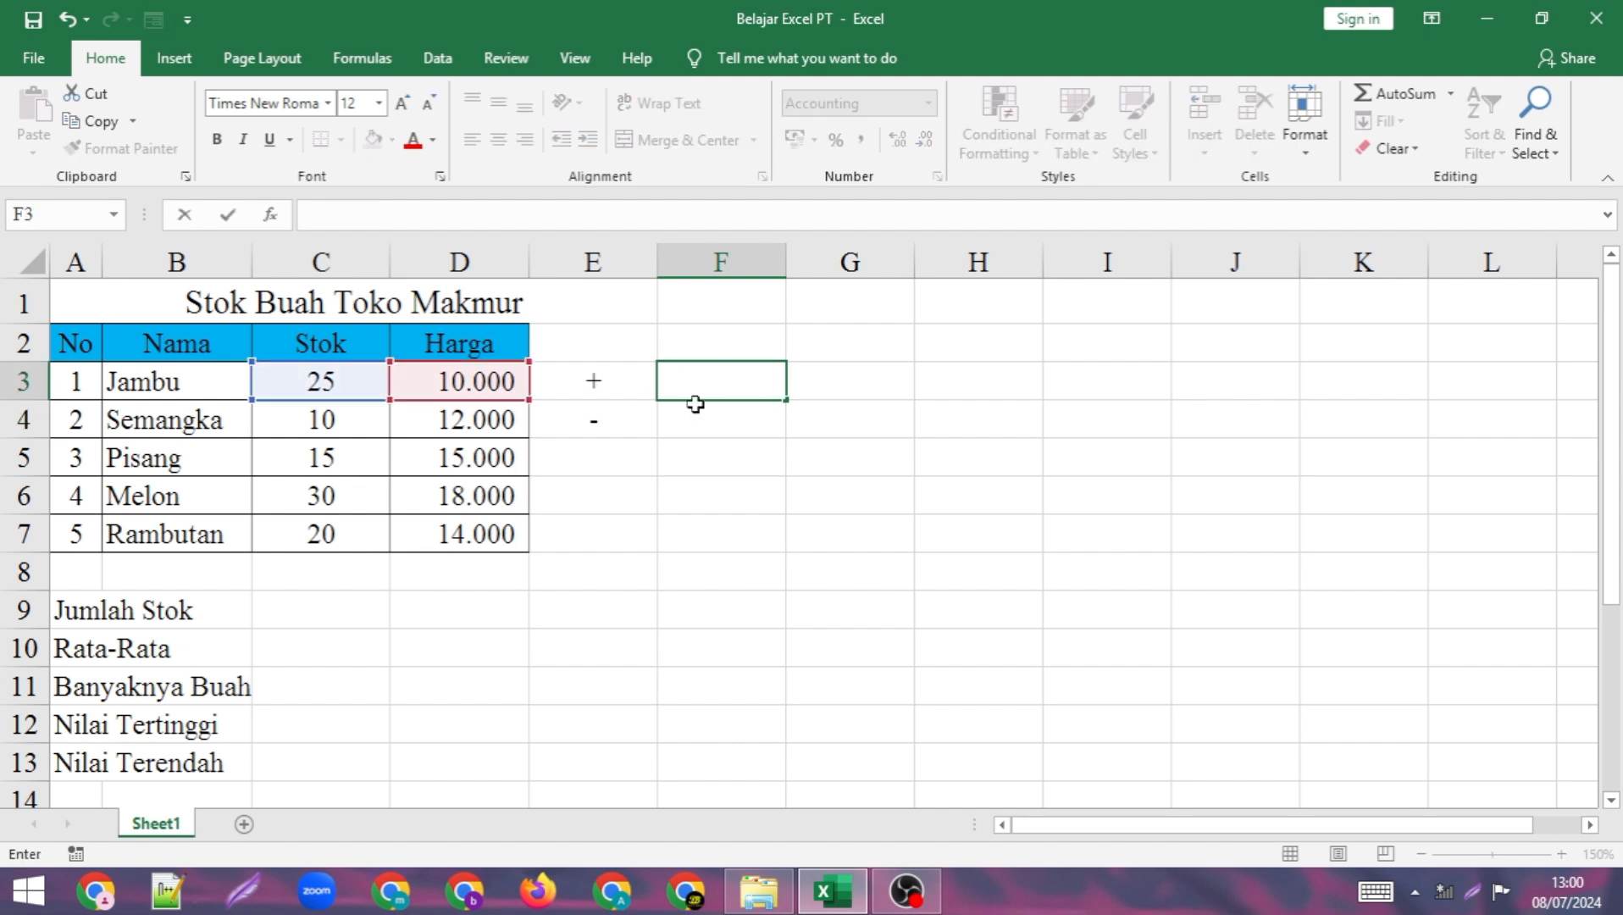
click(580, 460)
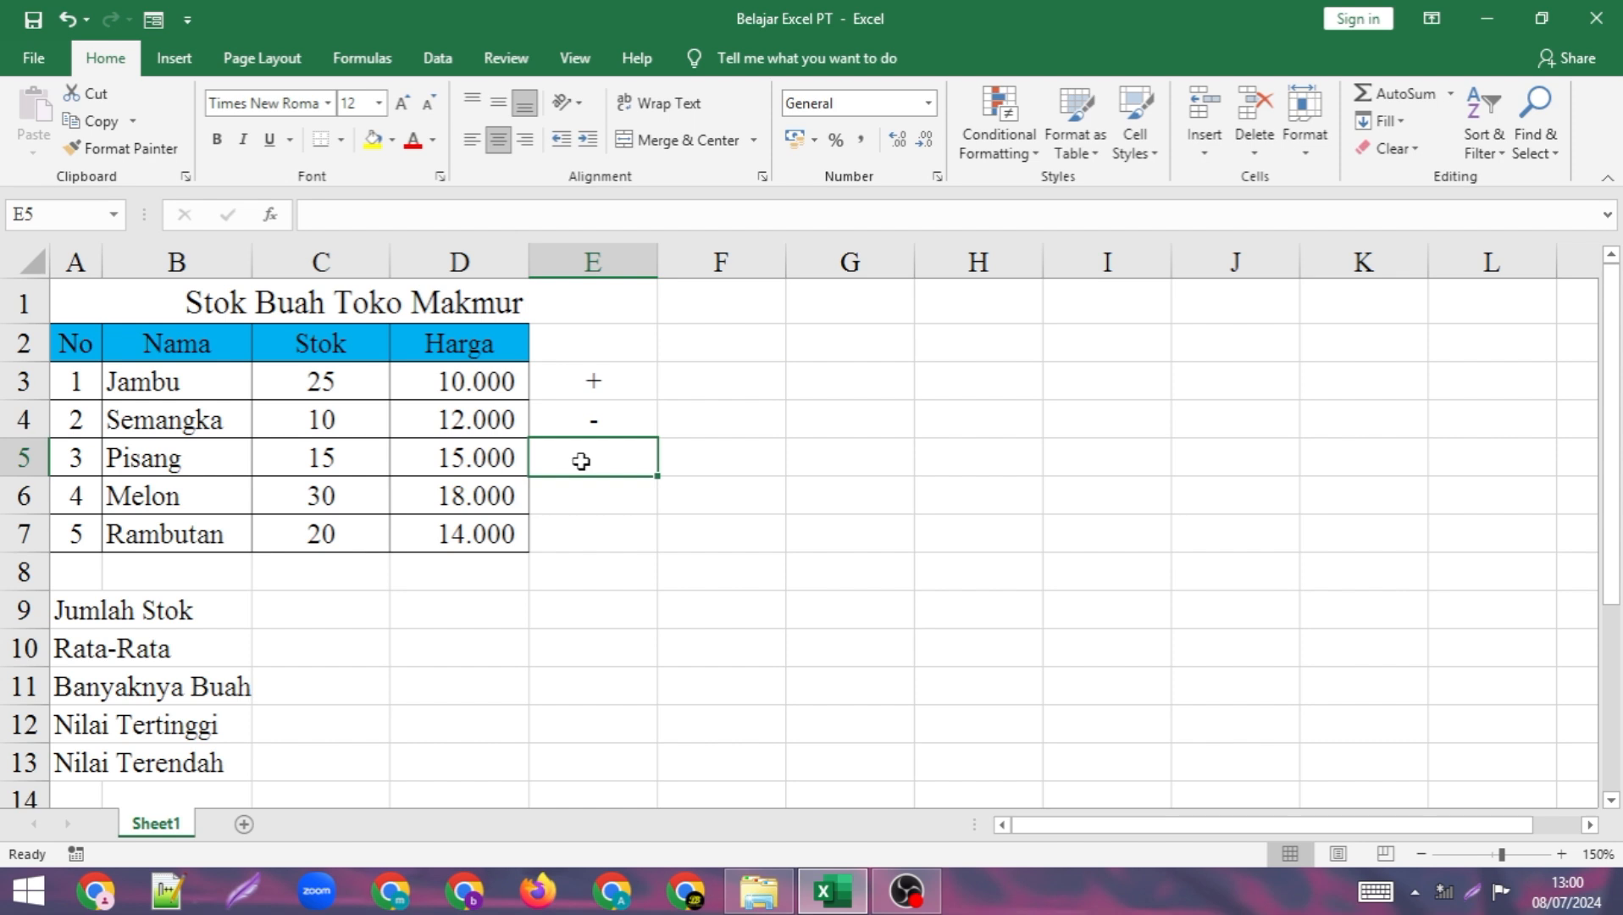
text(*)
Enter a formula in cell F3 that divides the Pisang price in D5 by its stock in C5.
click(712, 392)
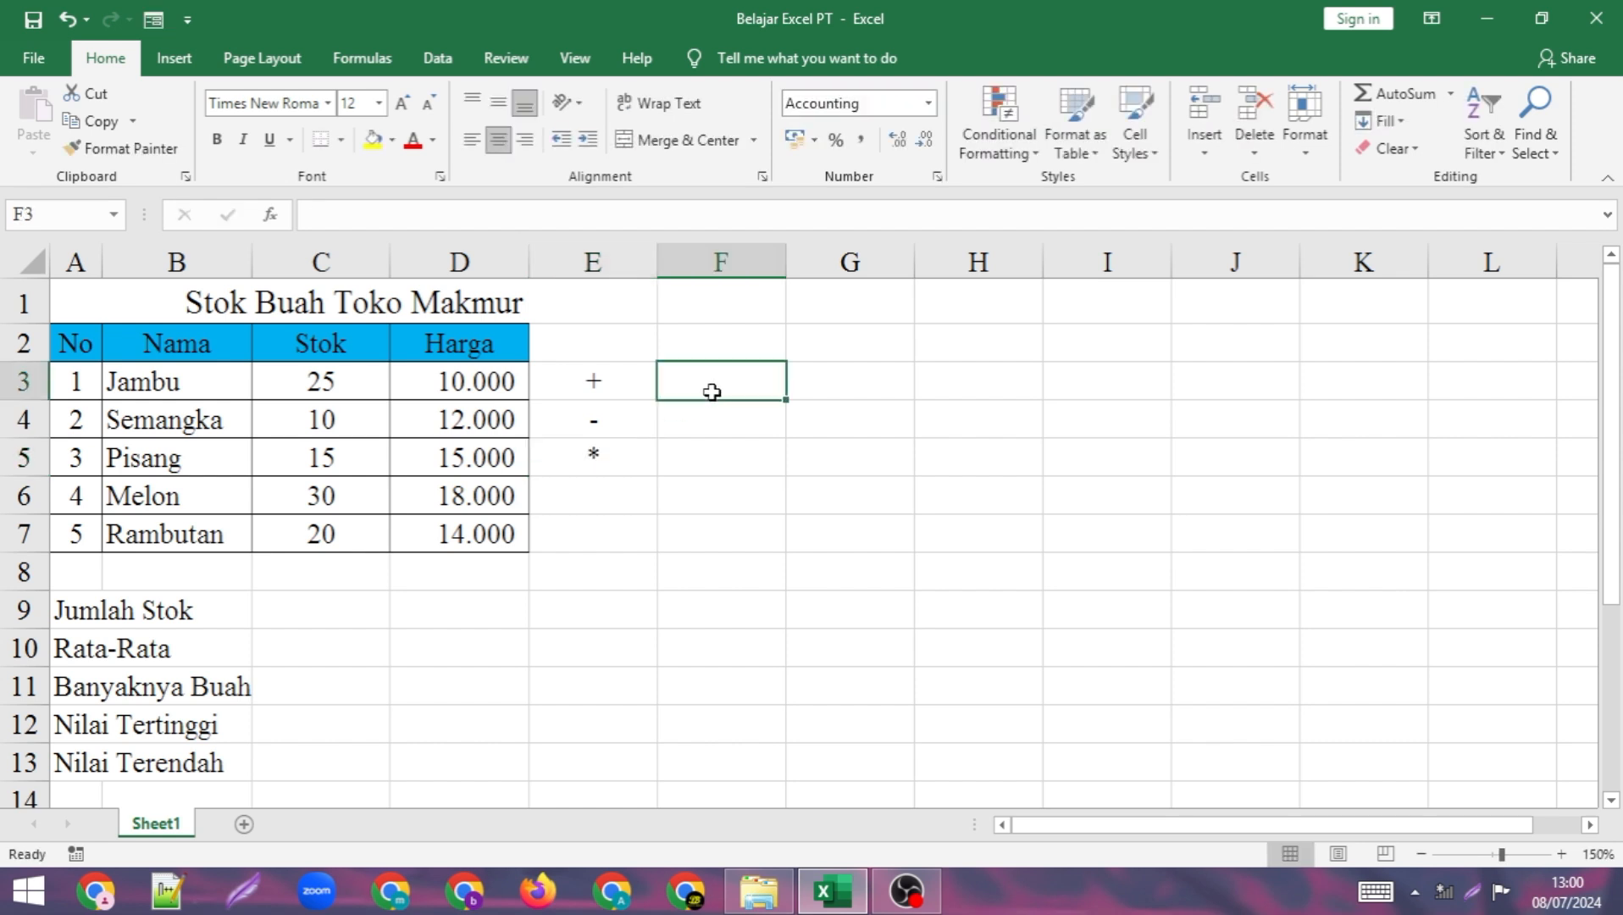
text(=)
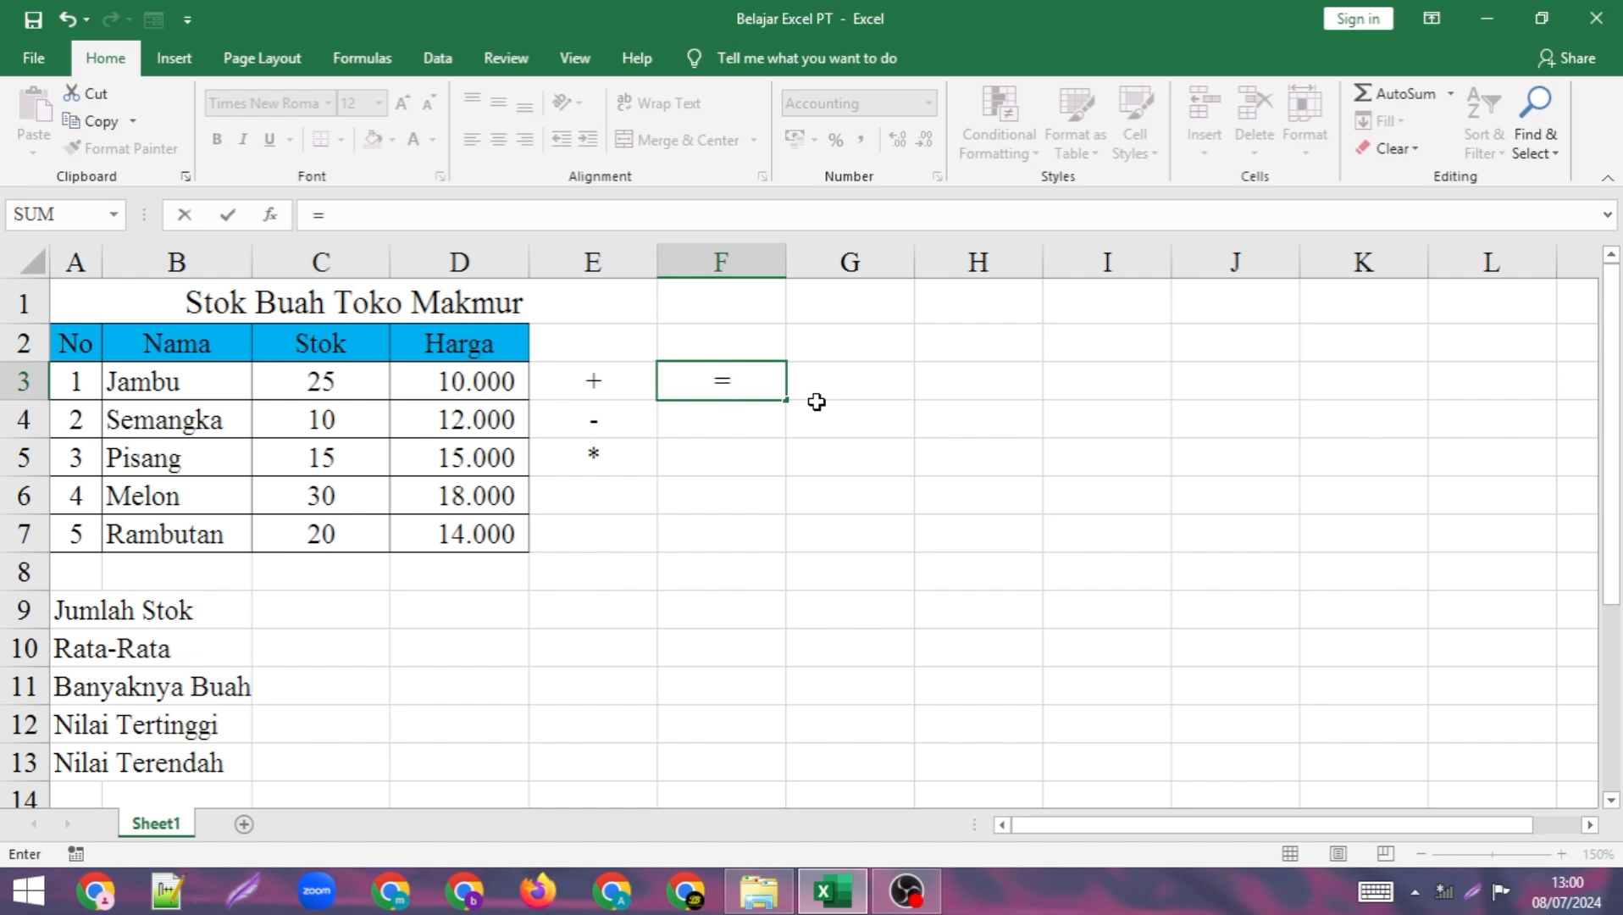
click(489, 455)
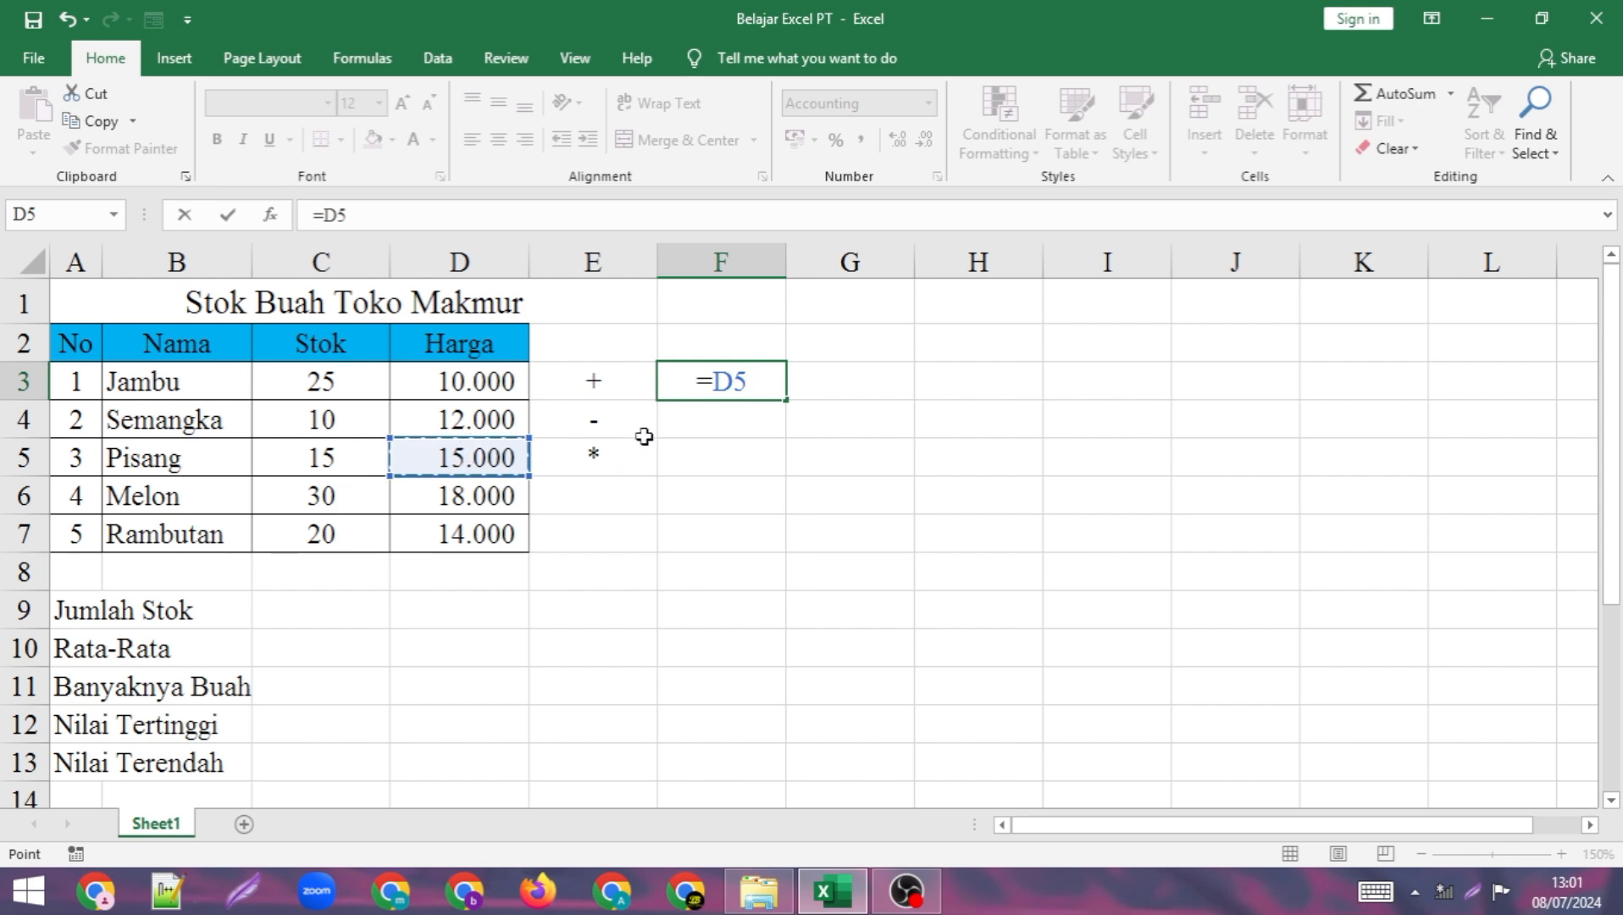
text(/)
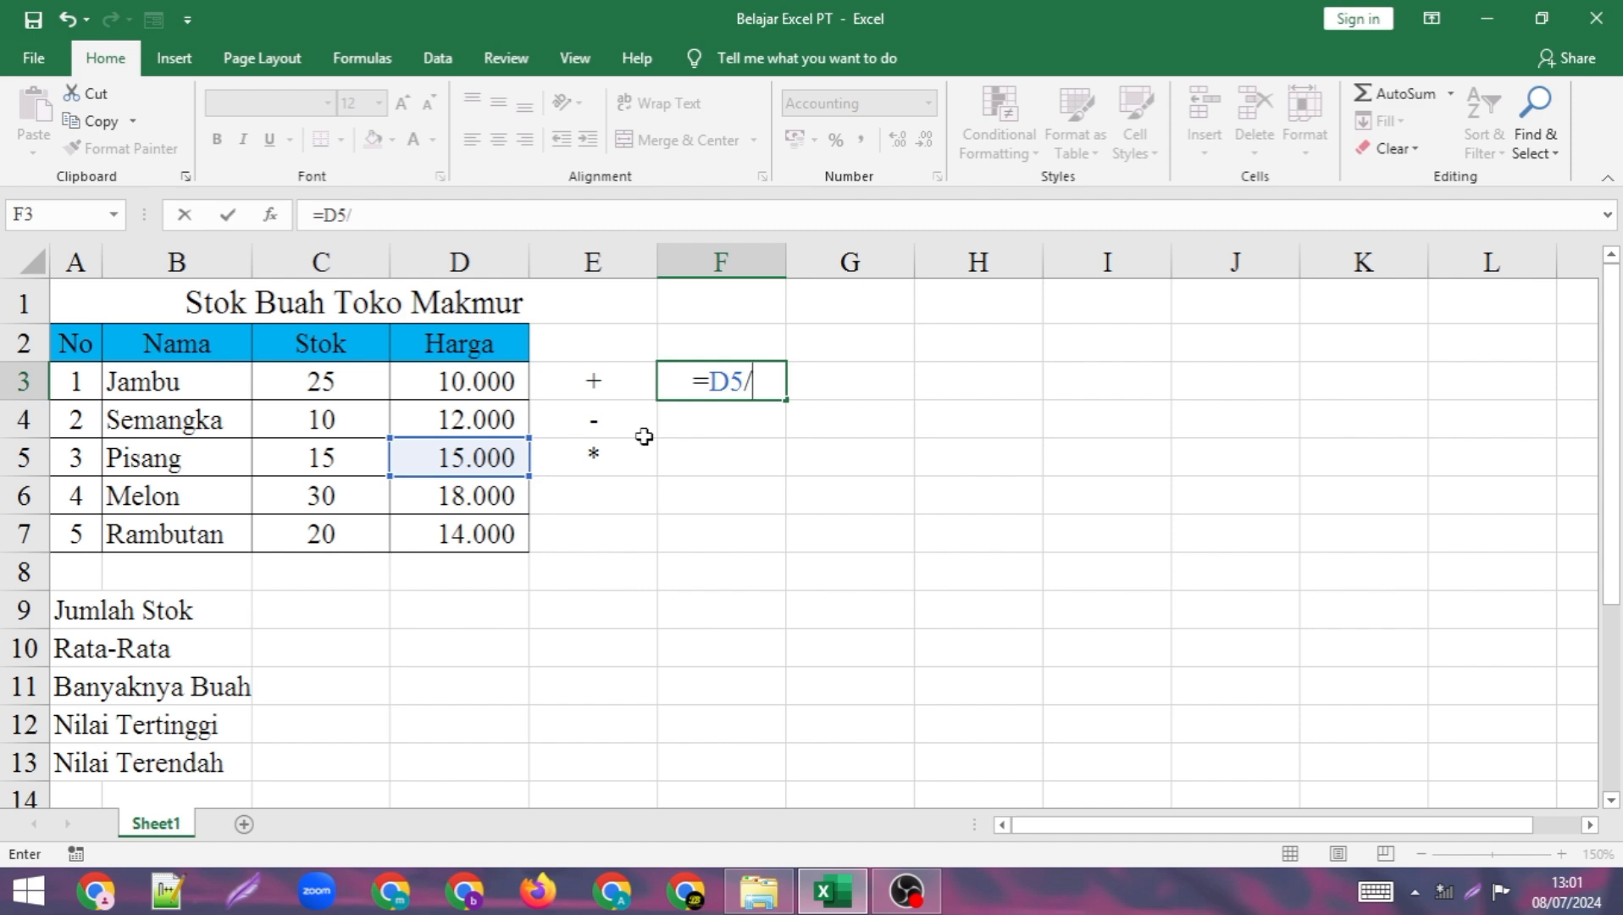
click(331, 456)
key(Return)
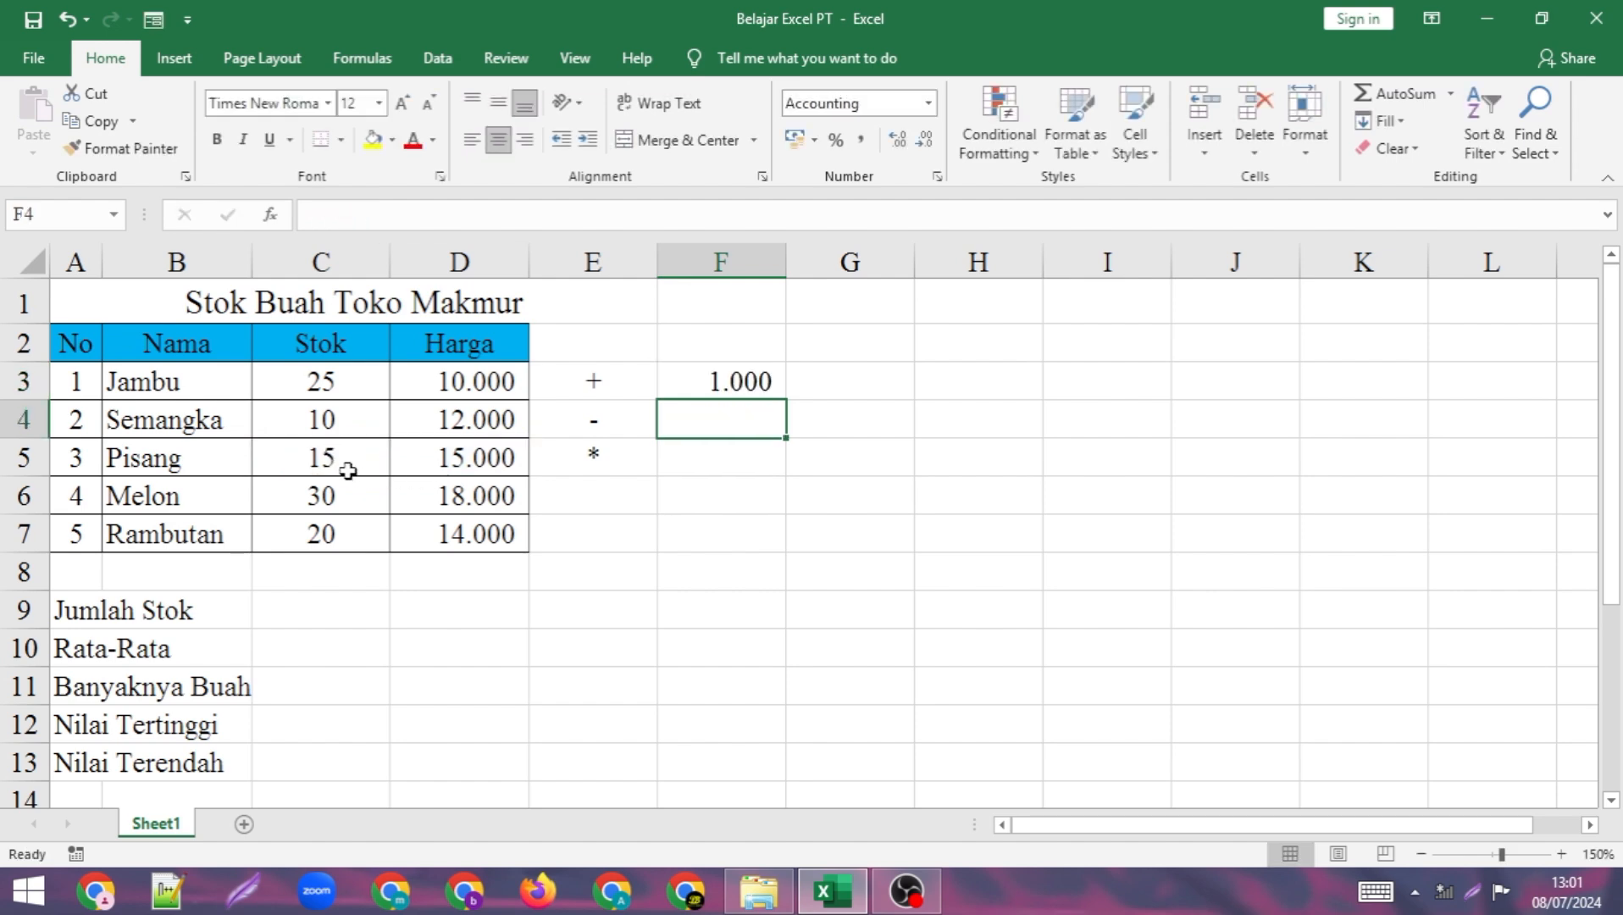
Enter a slash as an operator label in cell E6 and clear the division formula from F3.
click(603, 492)
key(alt)
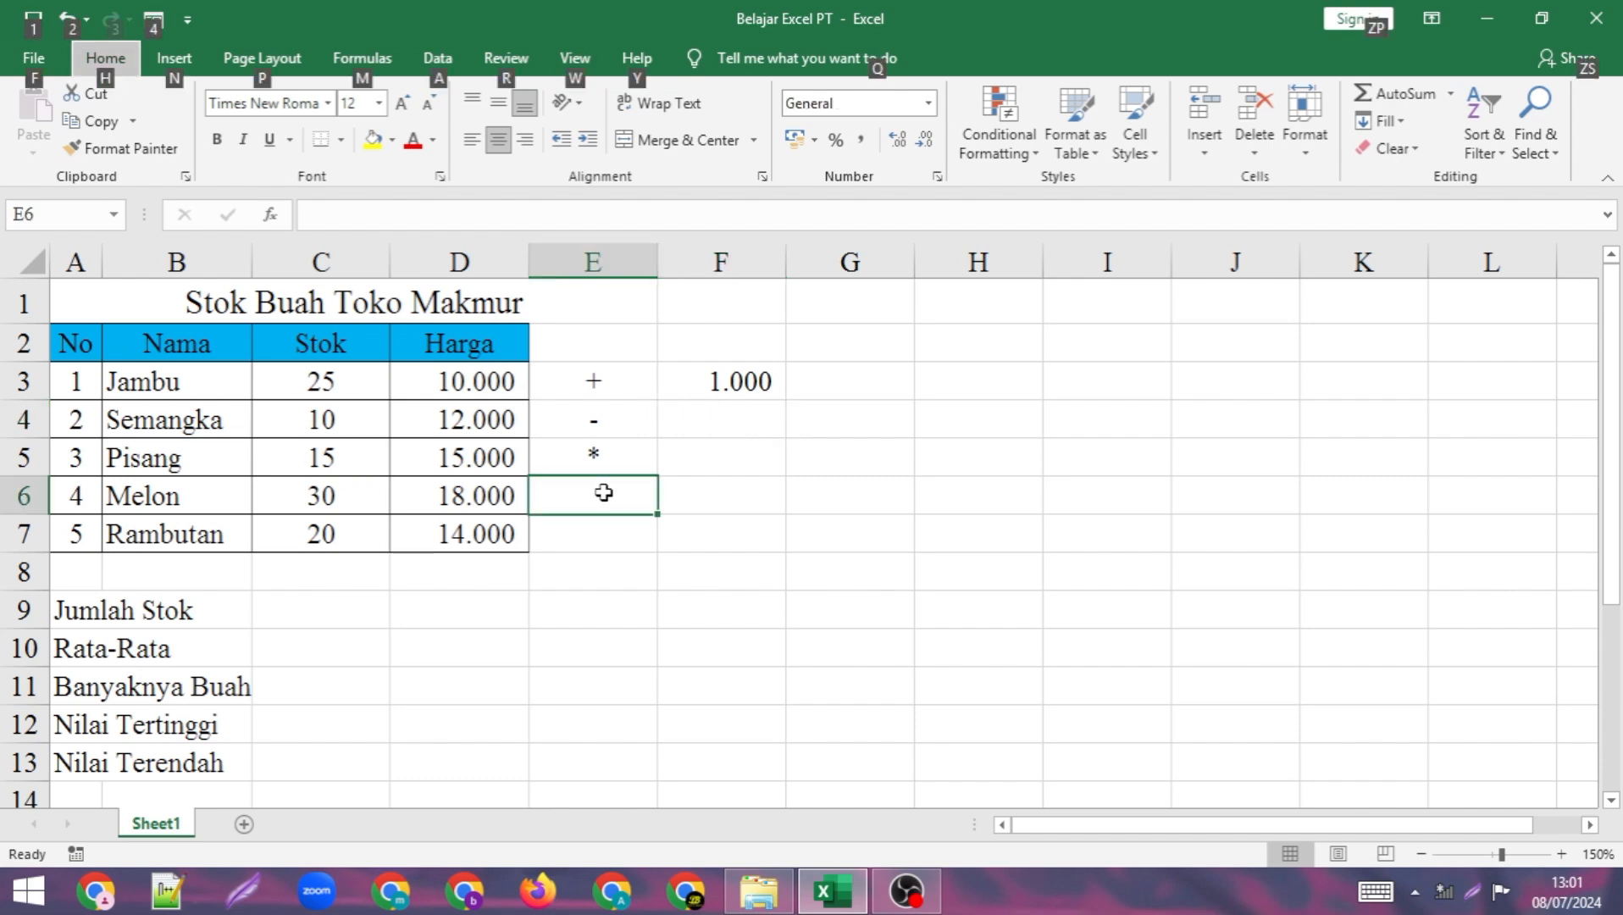
key(alt)
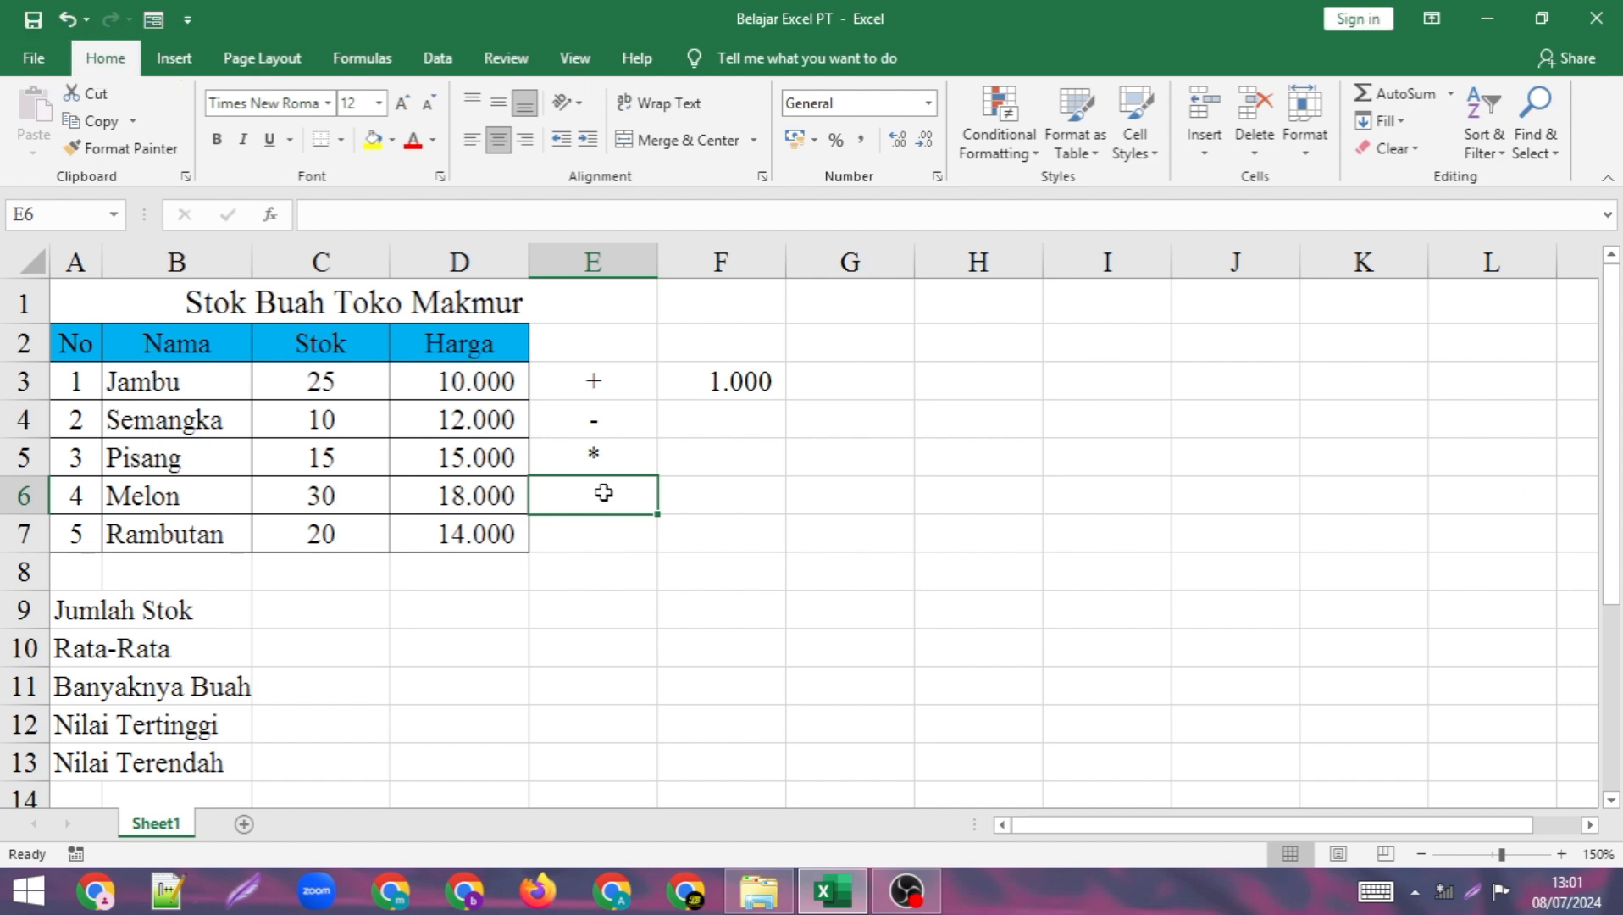
click(734, 449)
double_click(625, 499)
text(/)
click(690, 412)
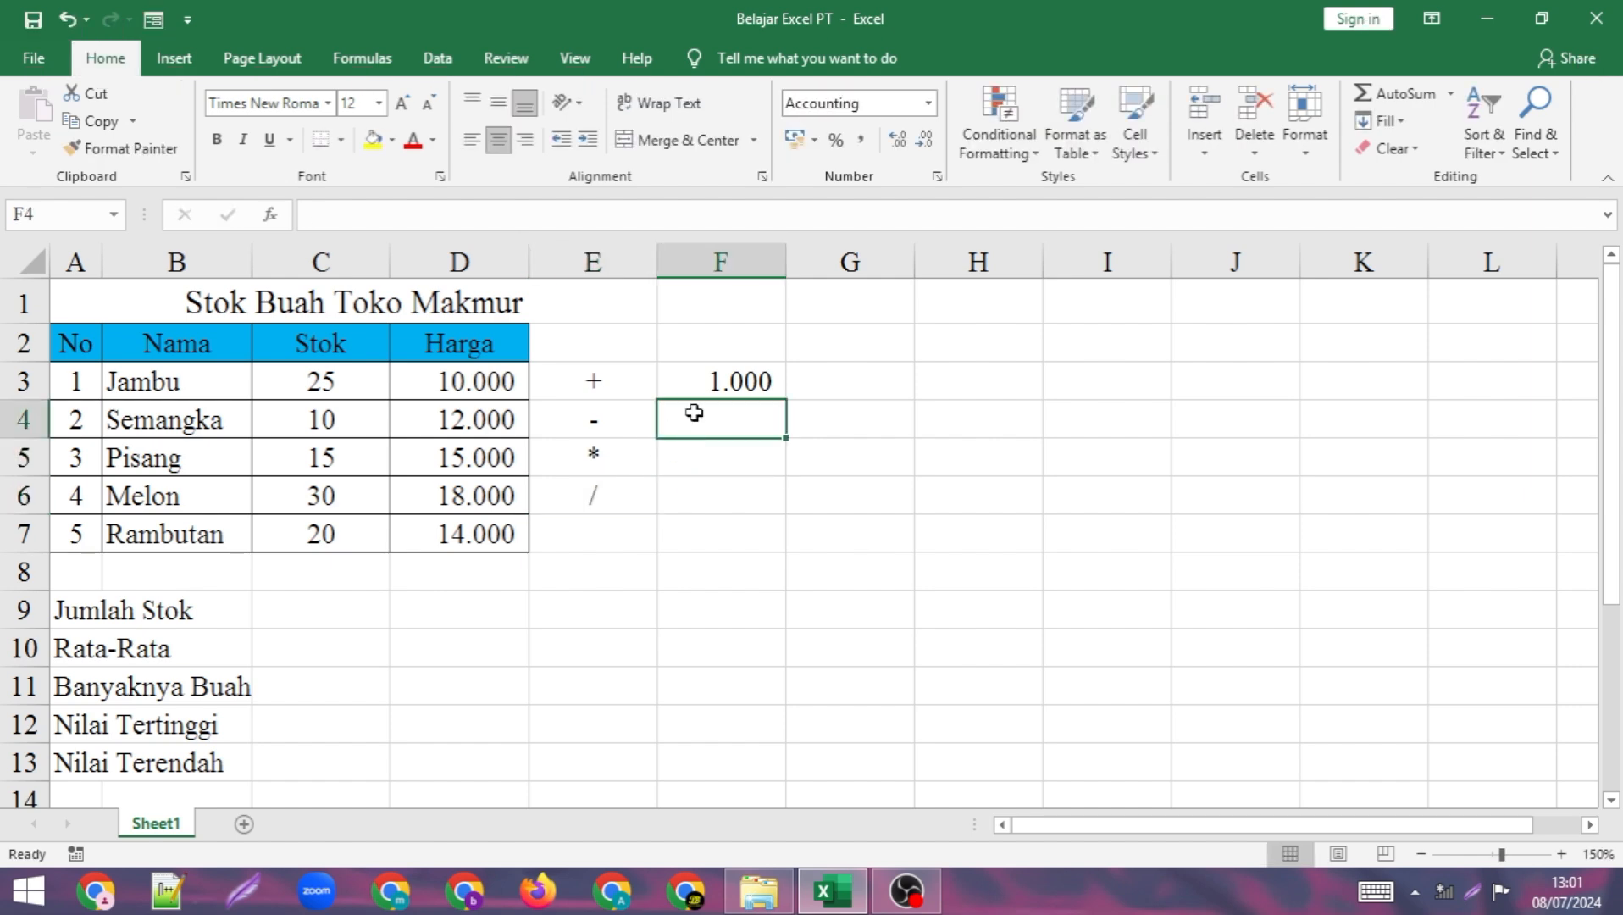
click(707, 393)
key(Delete)
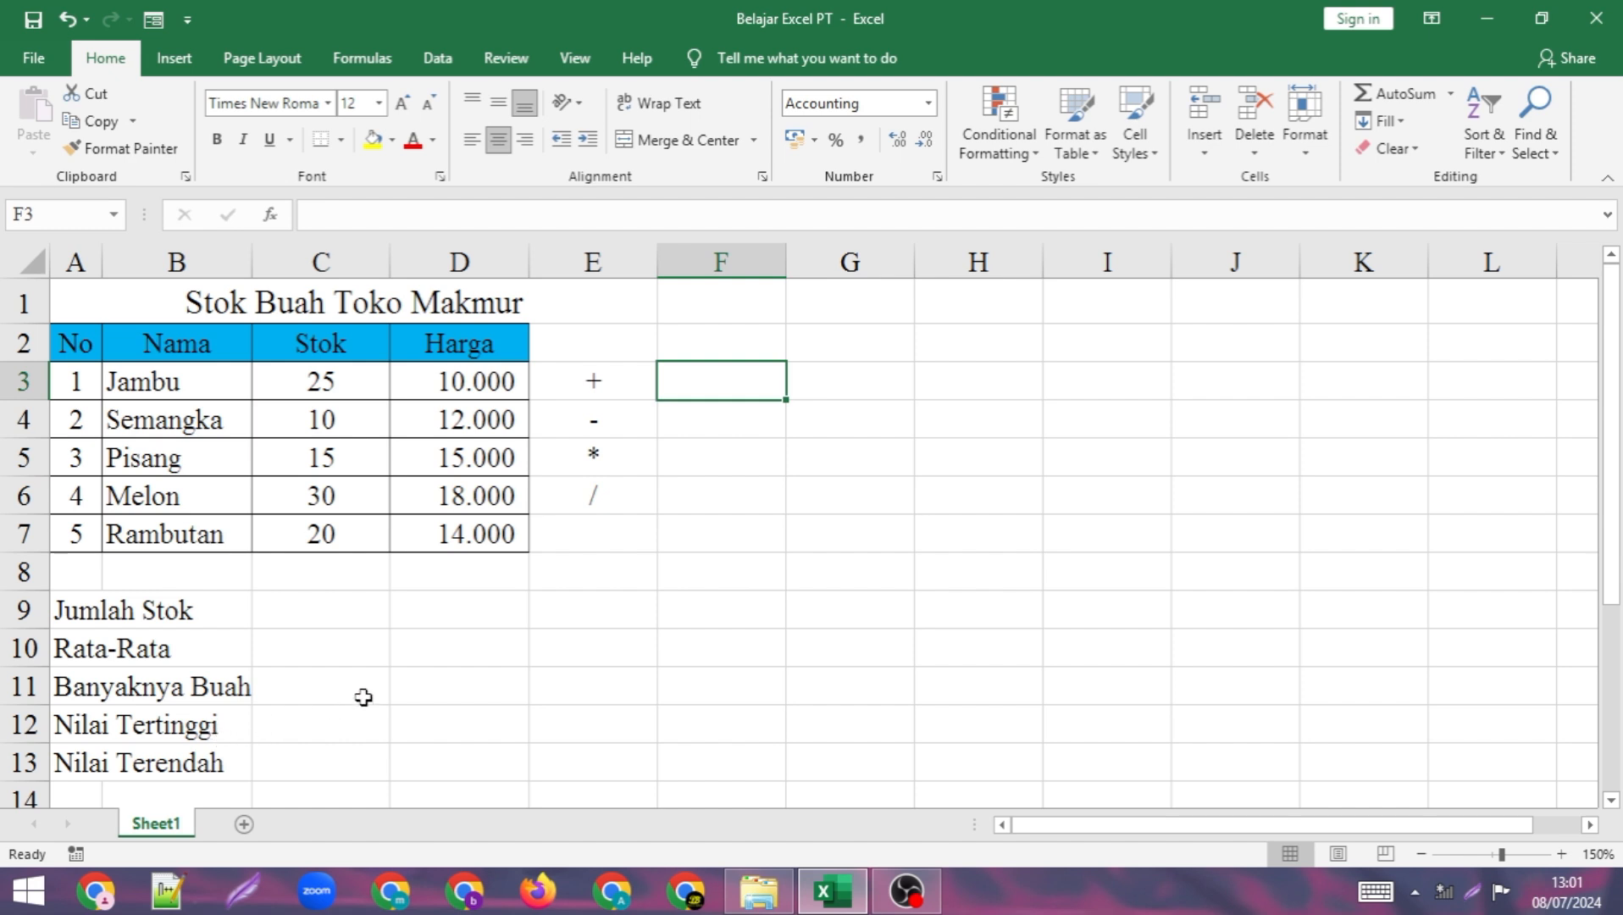
Enter a SUM formula in cell C9 that adds only the separate stock cells C3, C5 and C7.
click(288, 615)
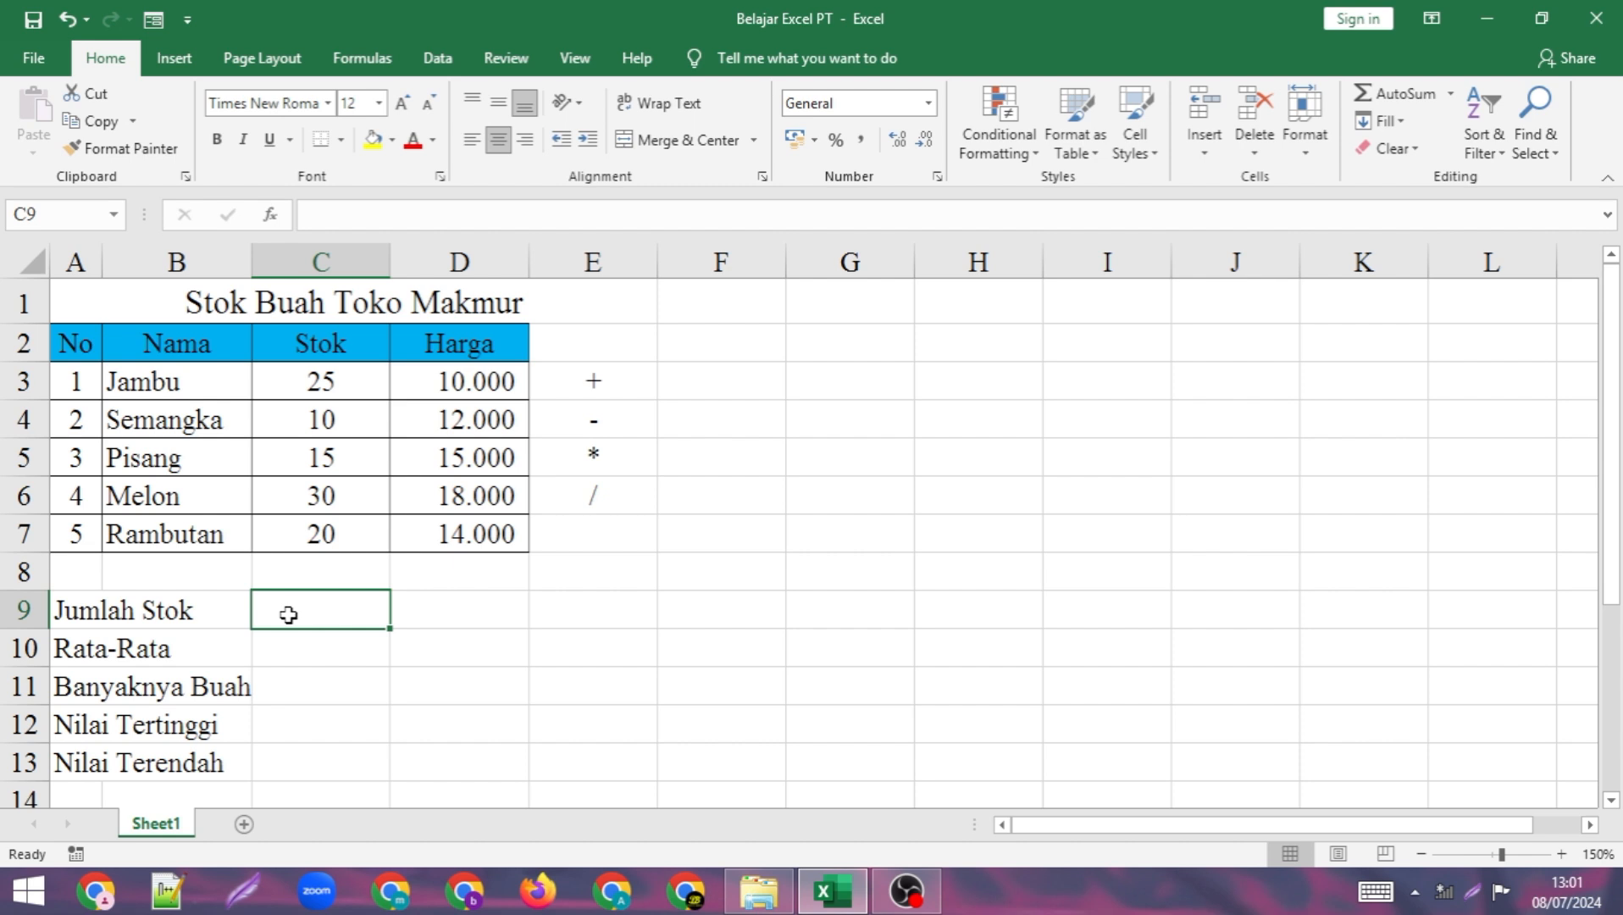
text(=)
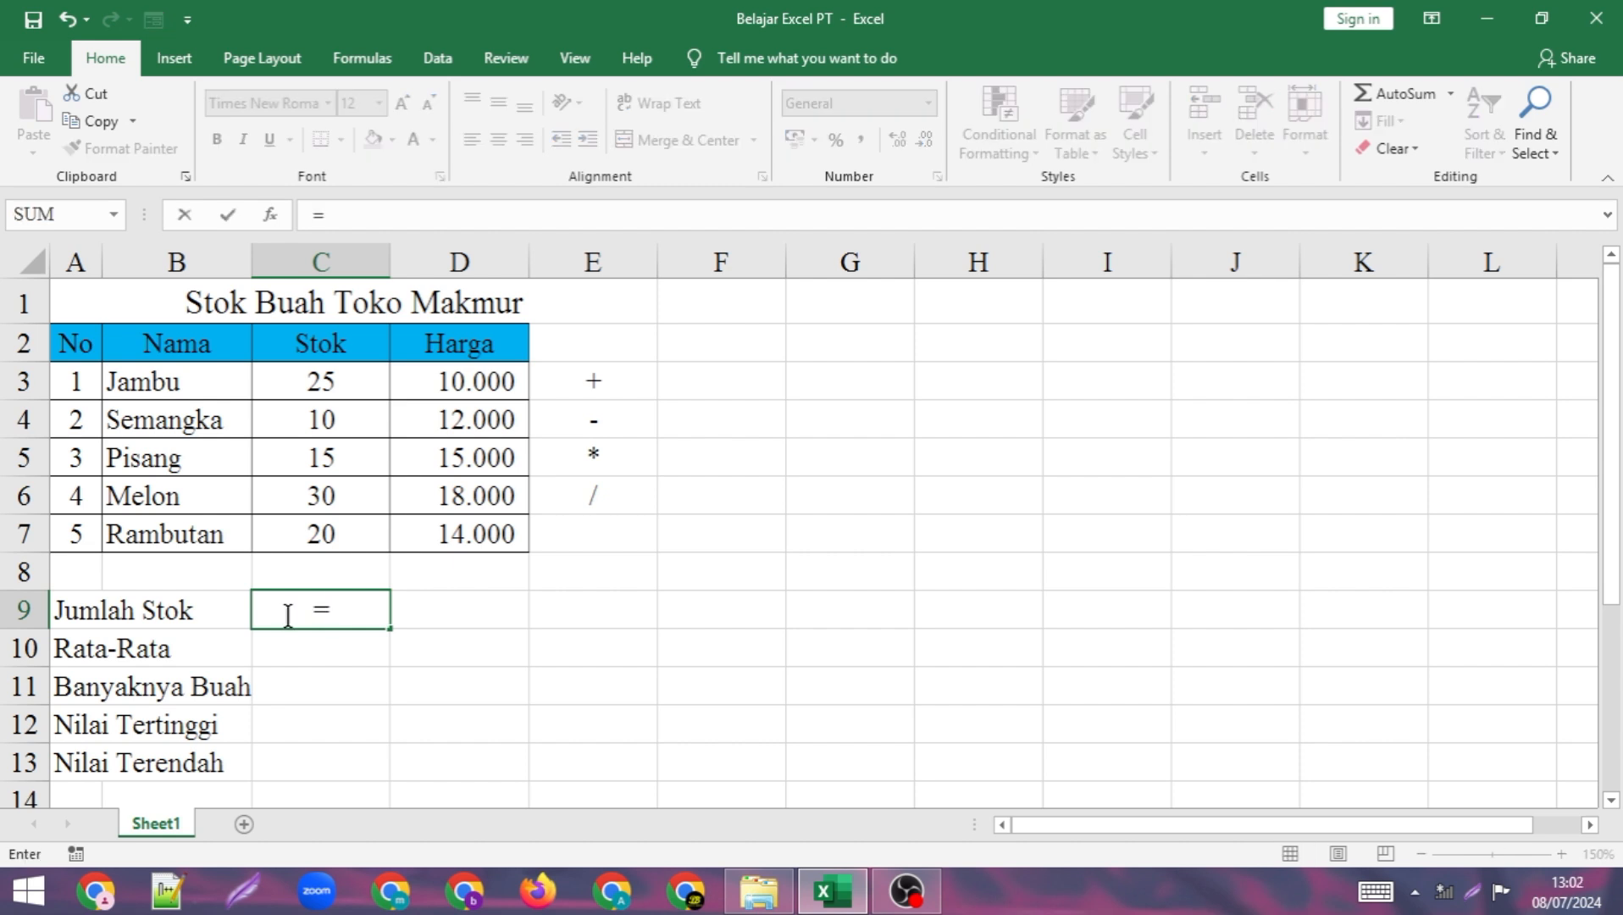
text(sum)
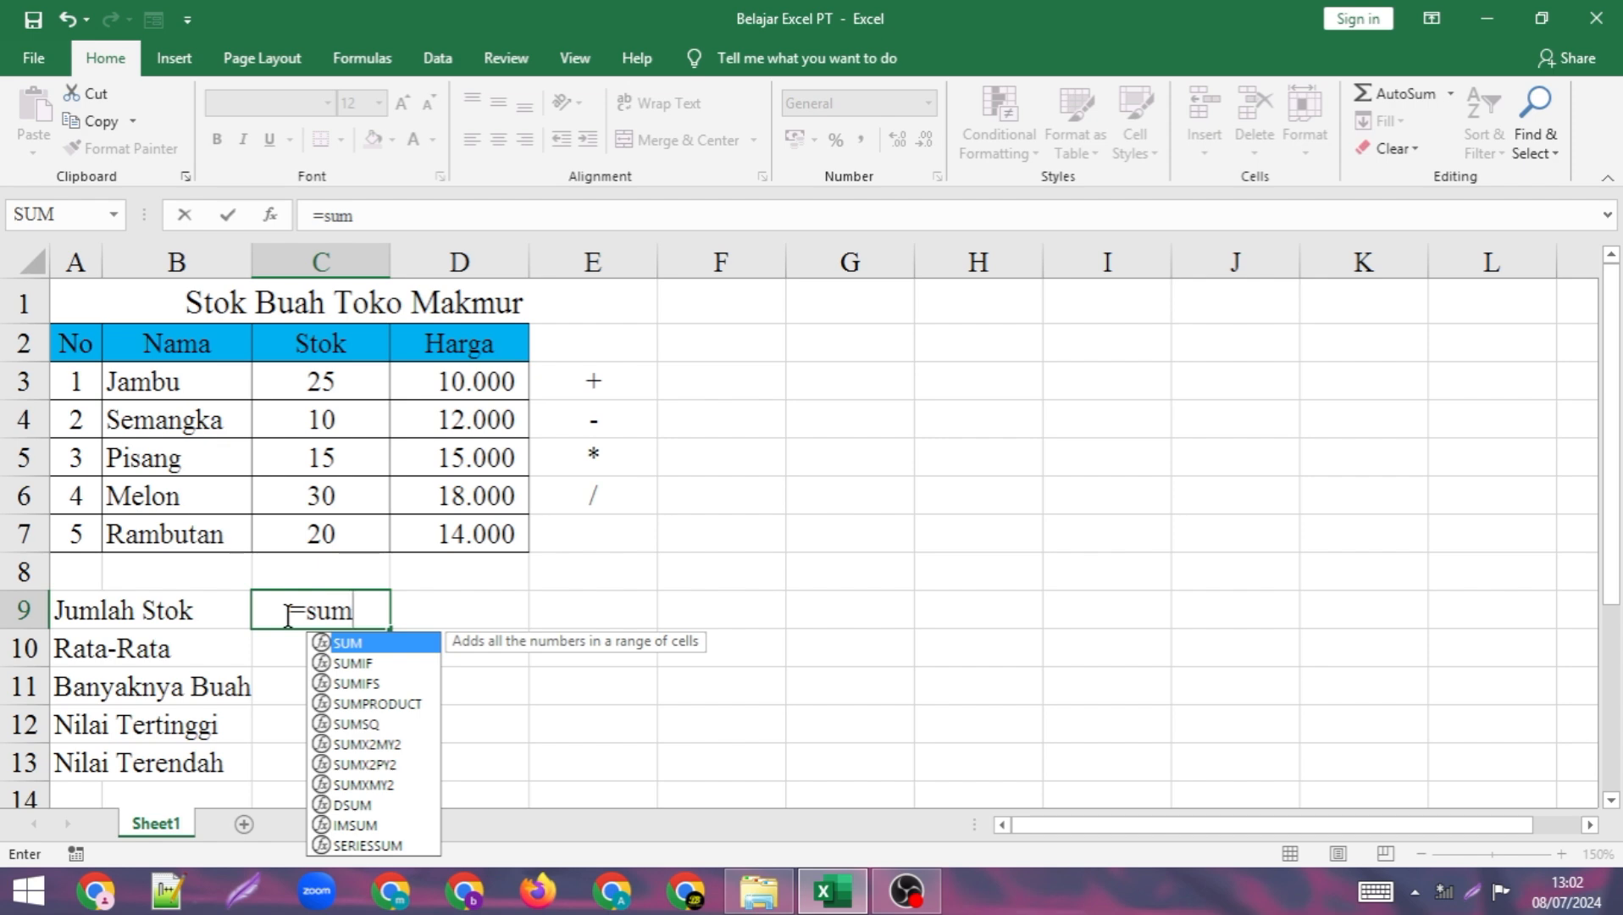
text(()
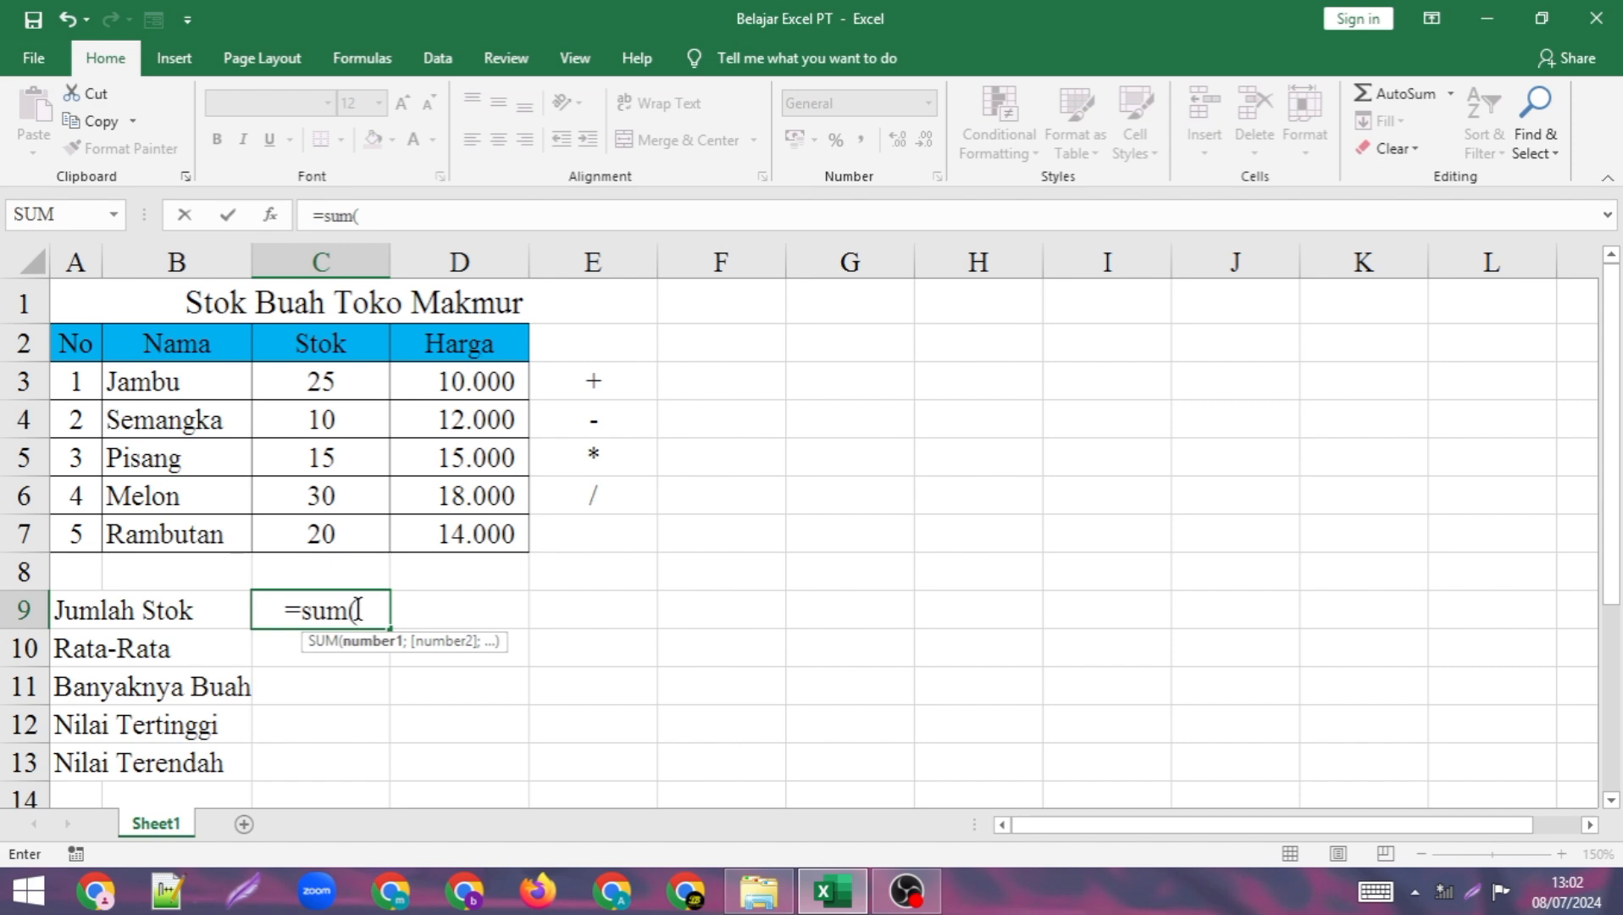
click(325, 384)
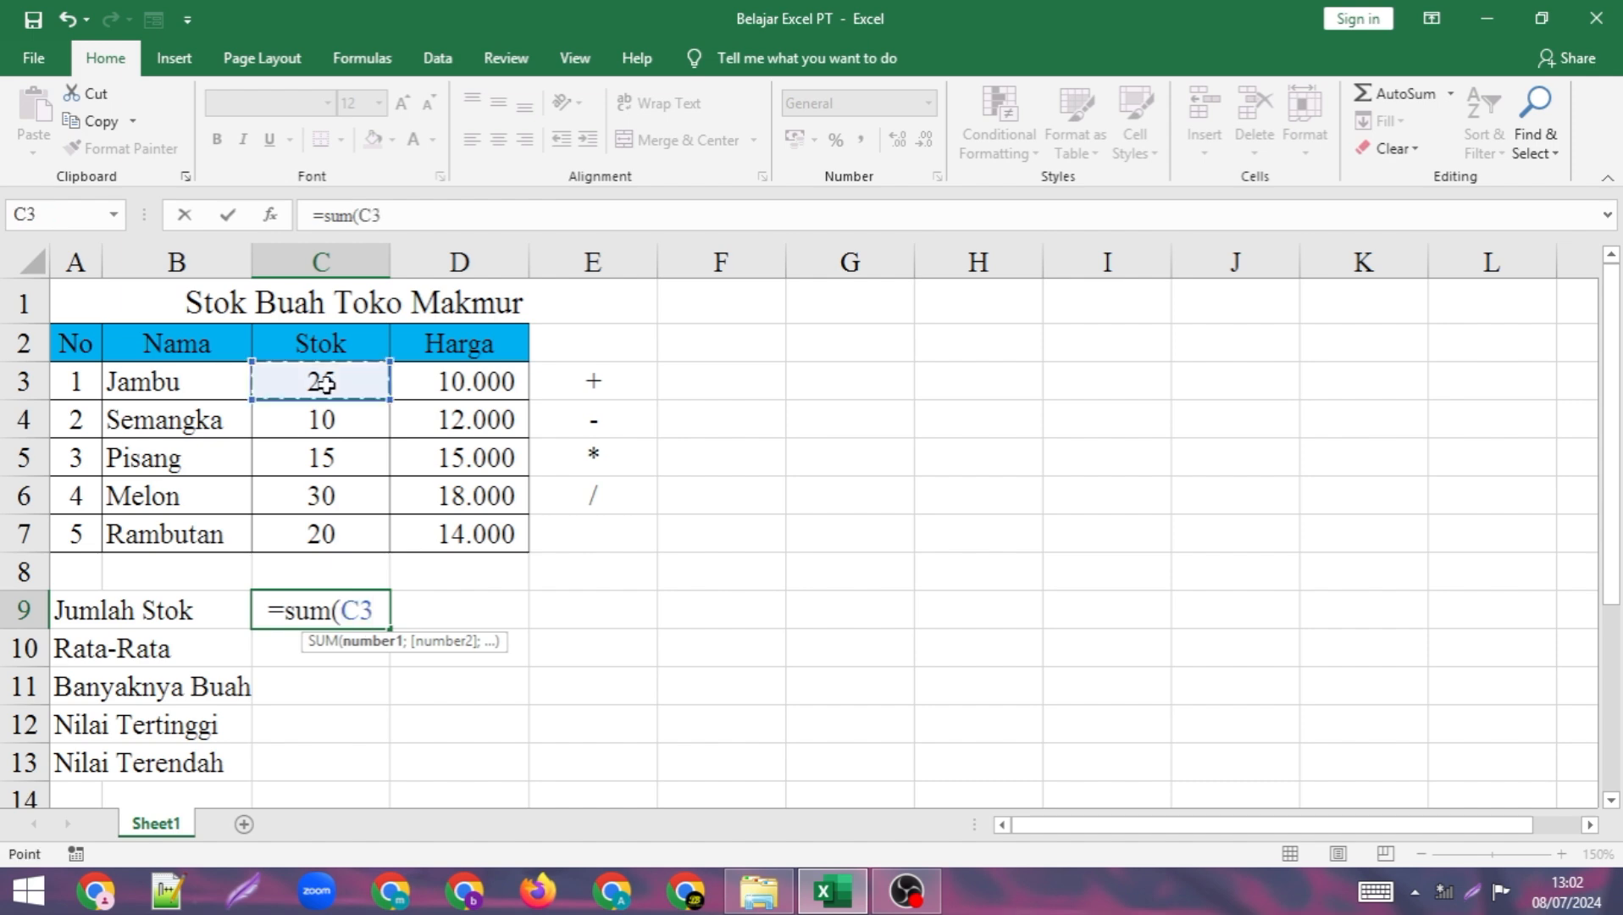
text(;)
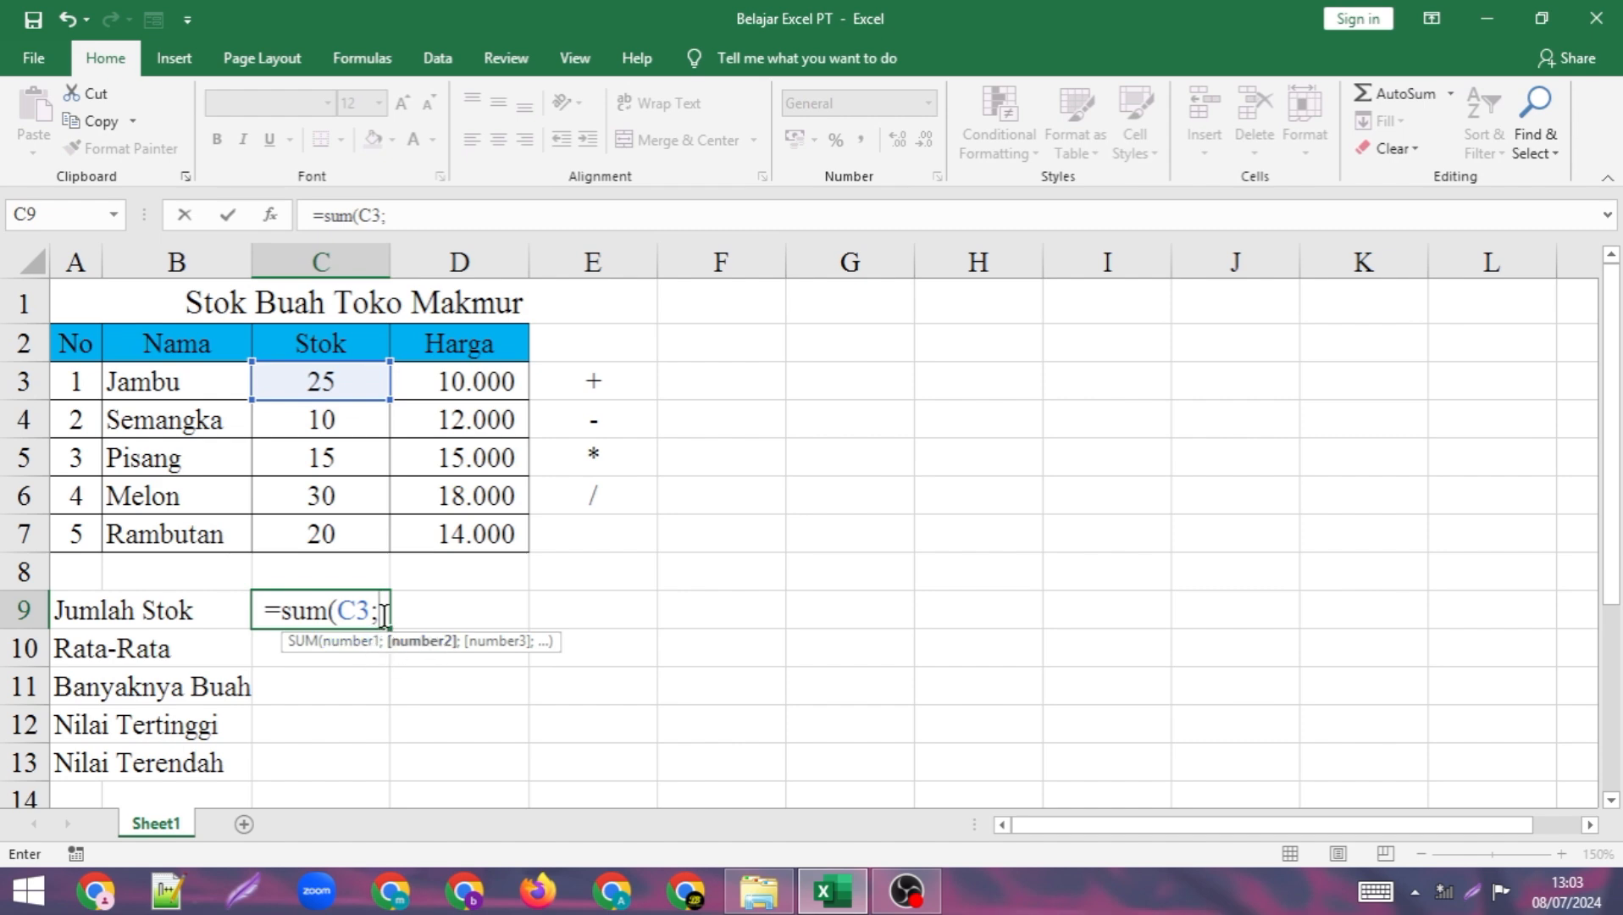
click(331, 456)
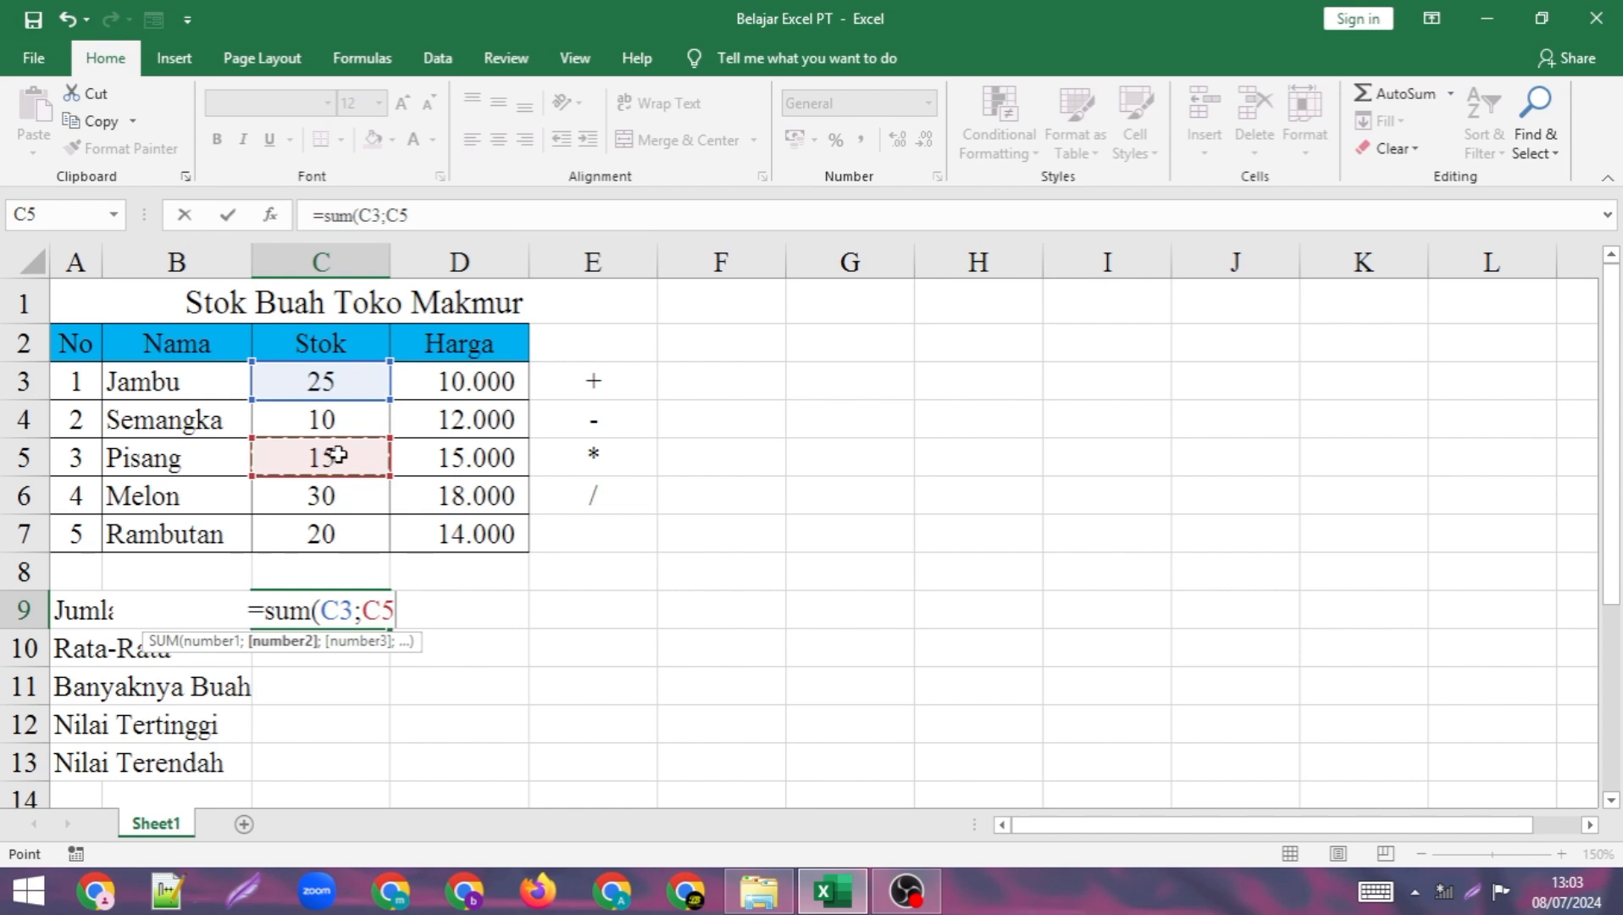
text(;)
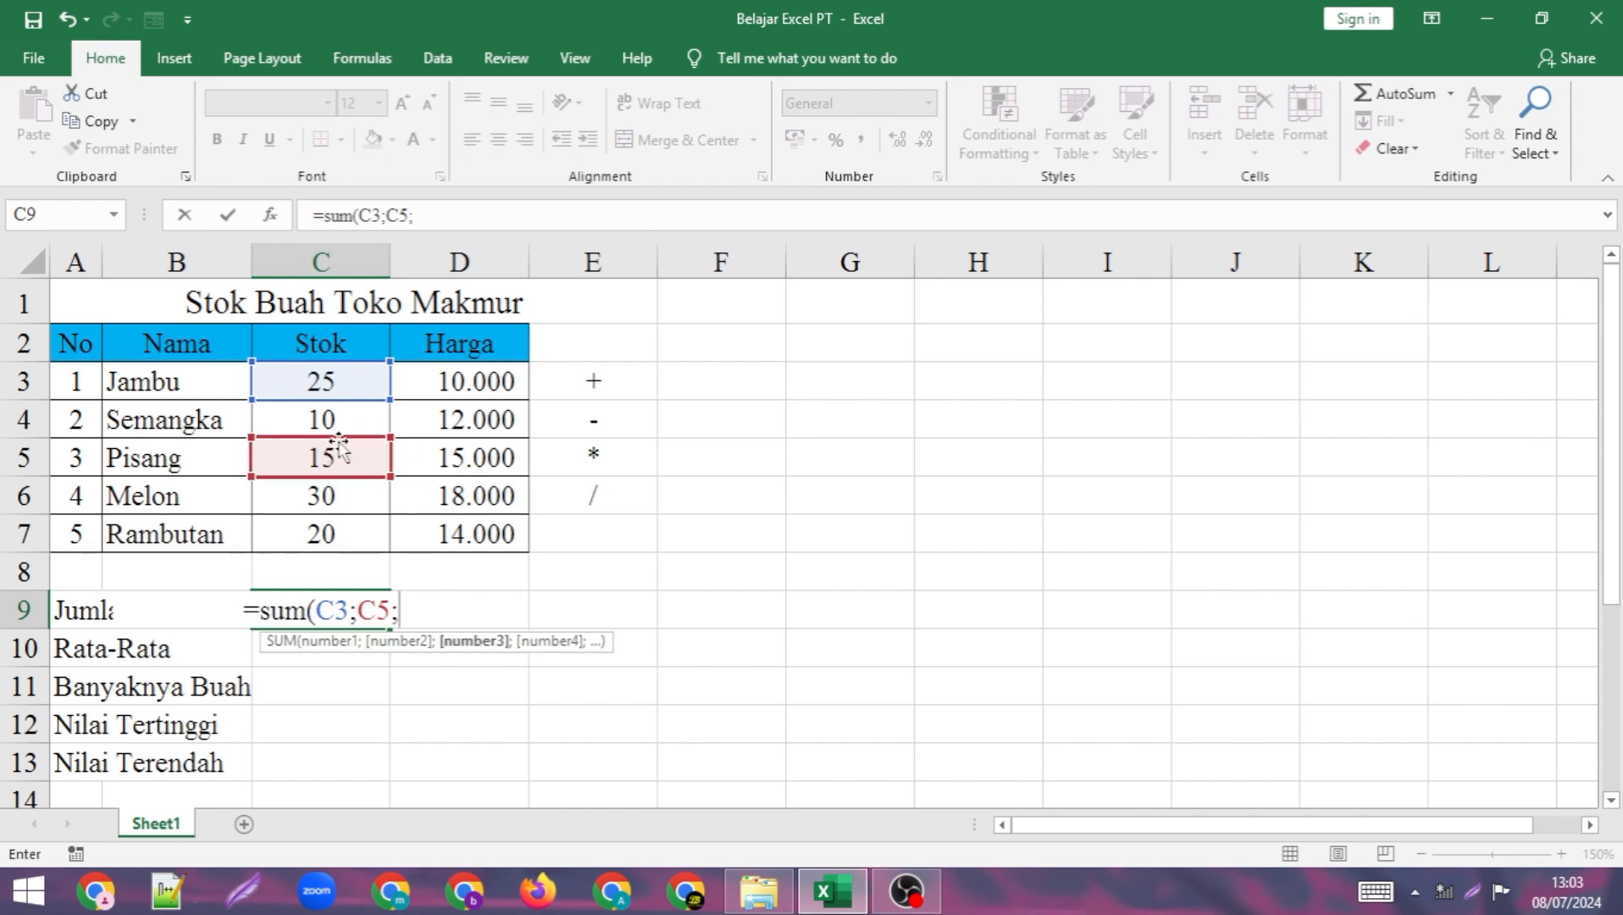
click(338, 533)
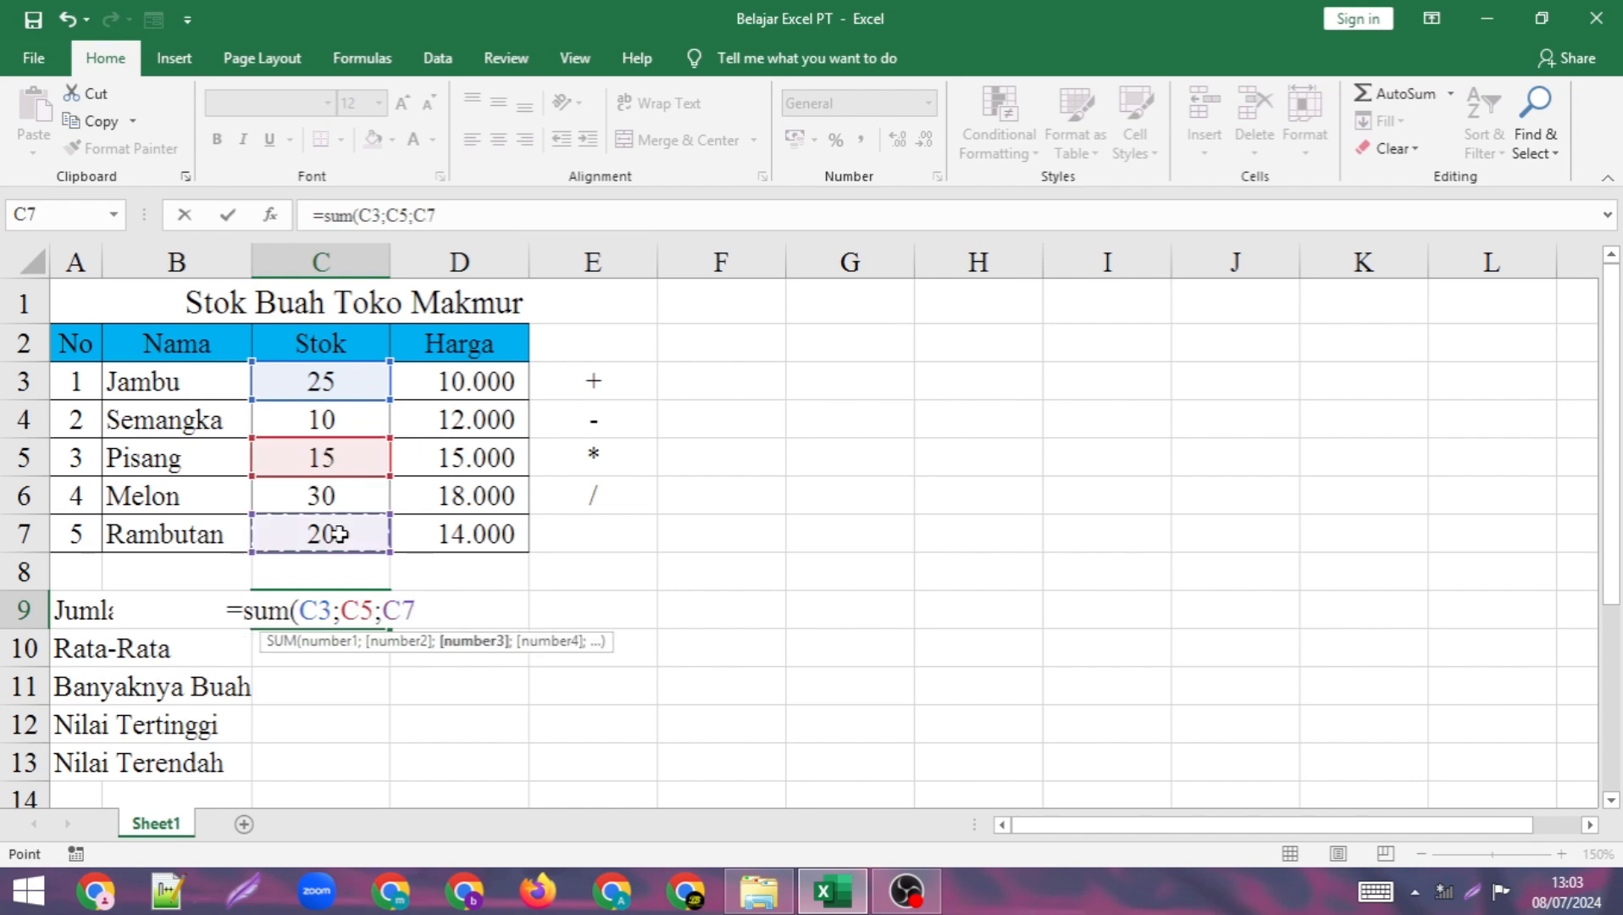
text())
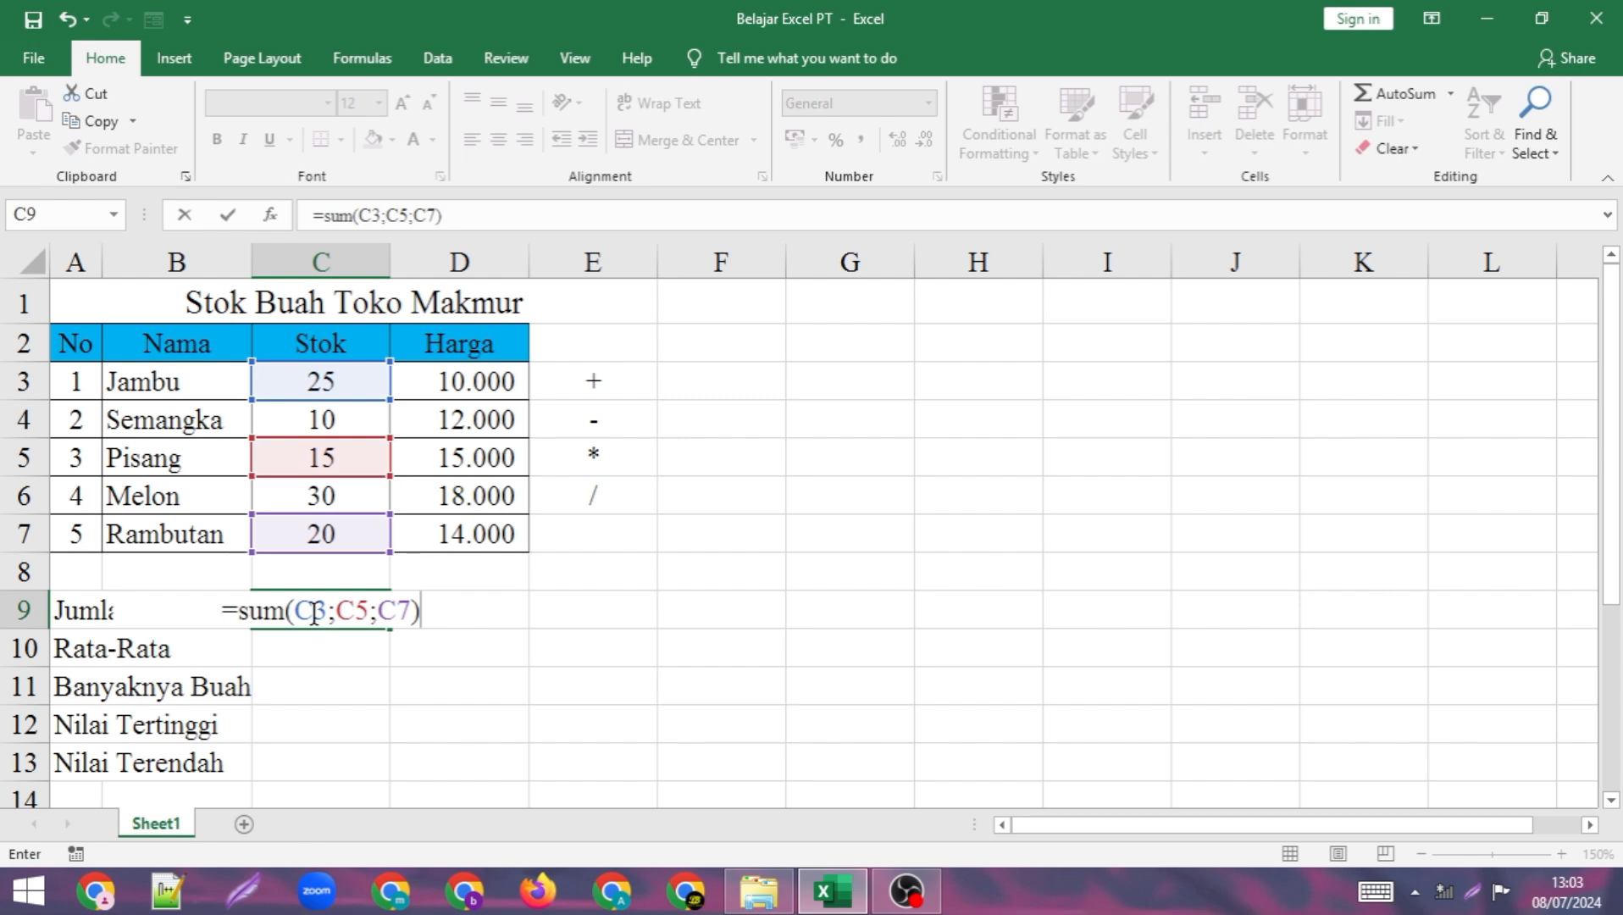
key(Return)
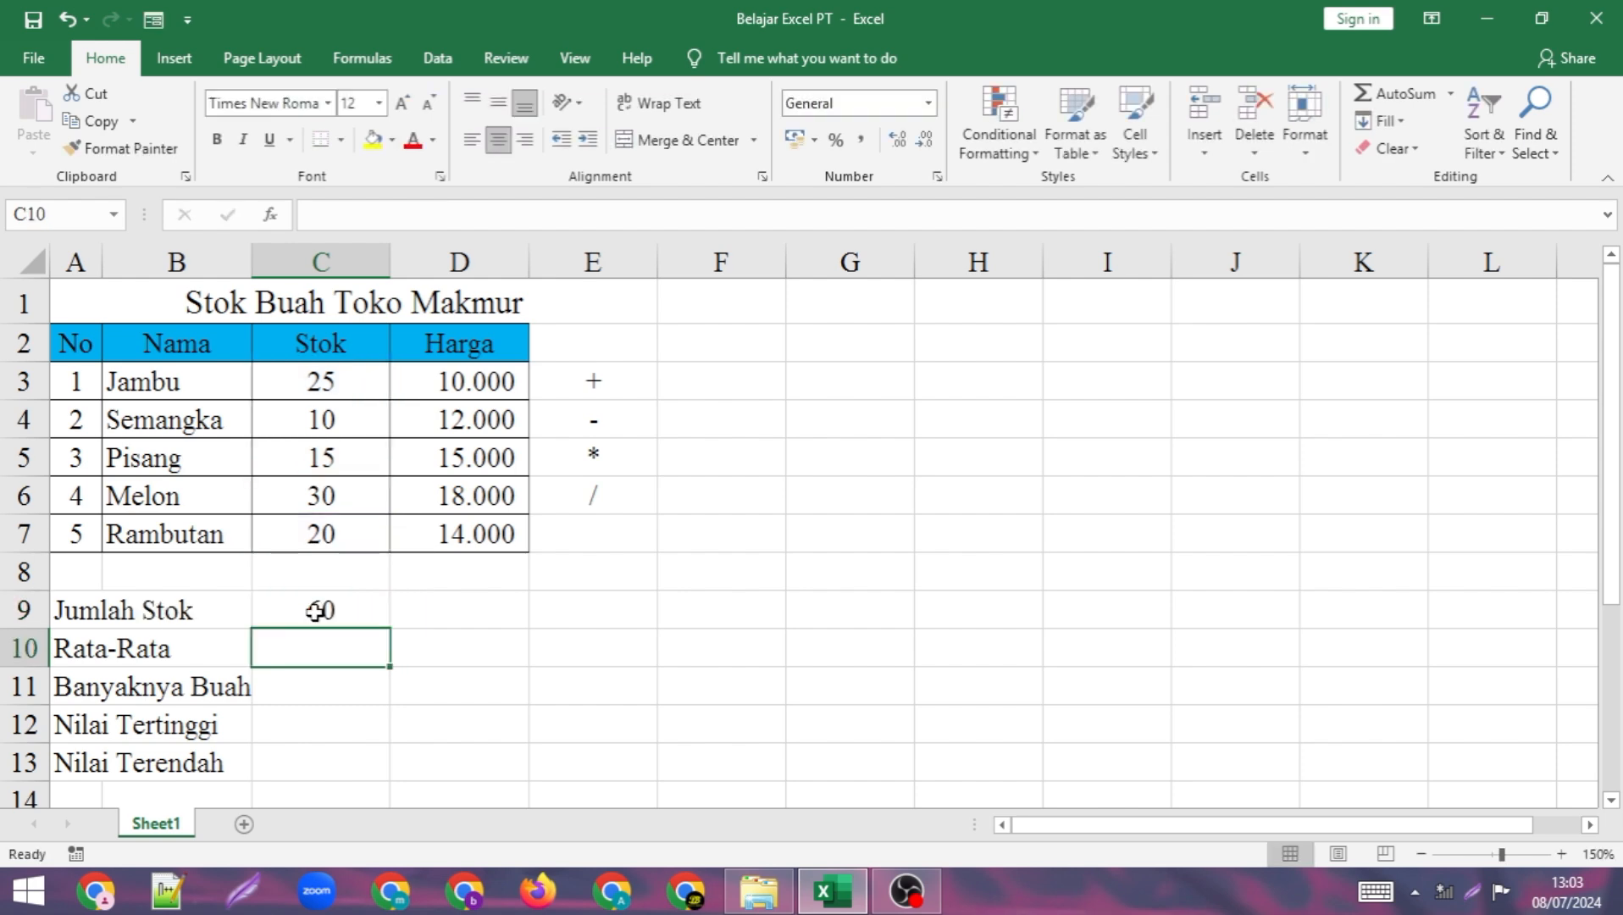
Review the cell references of the SUM formula in C9 and clear the cell.
double_click(316, 611)
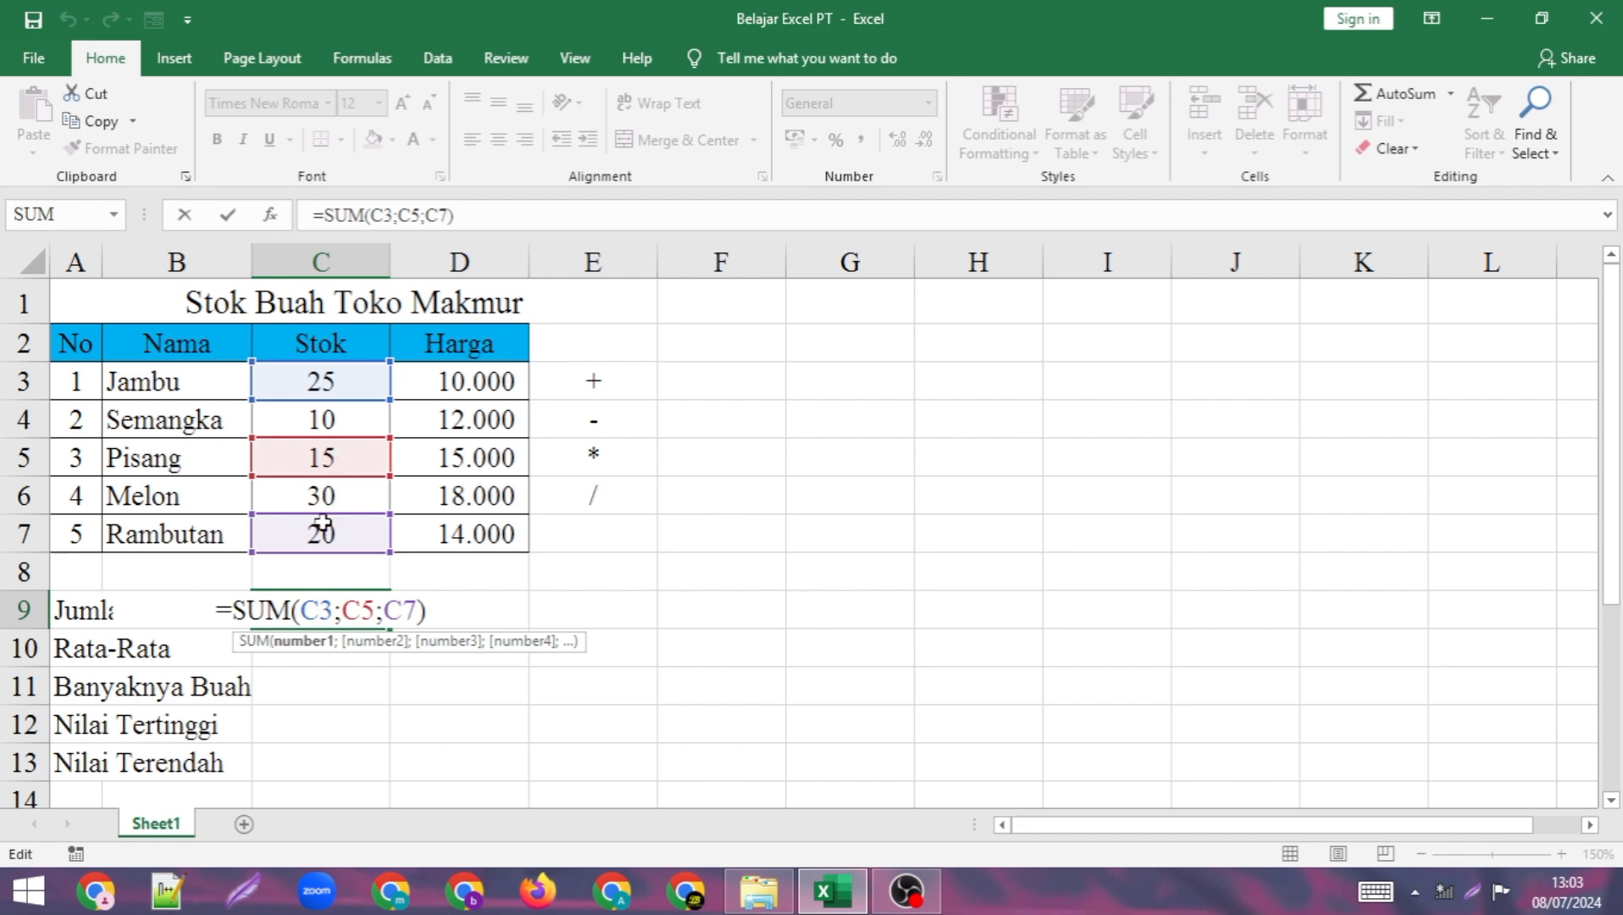
key(Return)
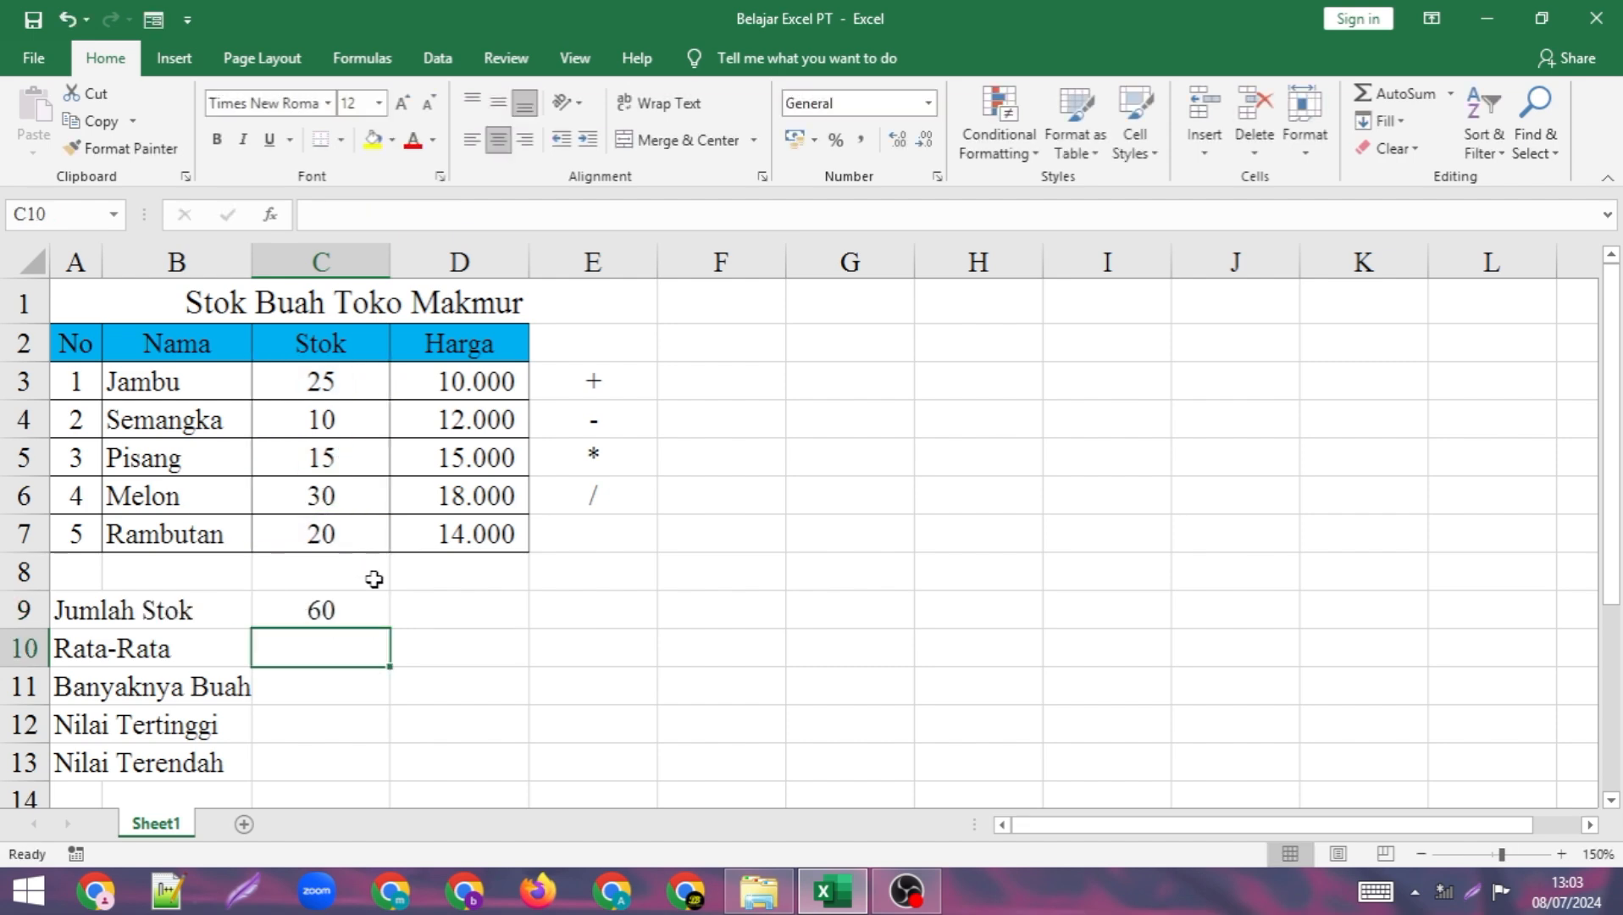
click(355, 610)
double_click(355, 610)
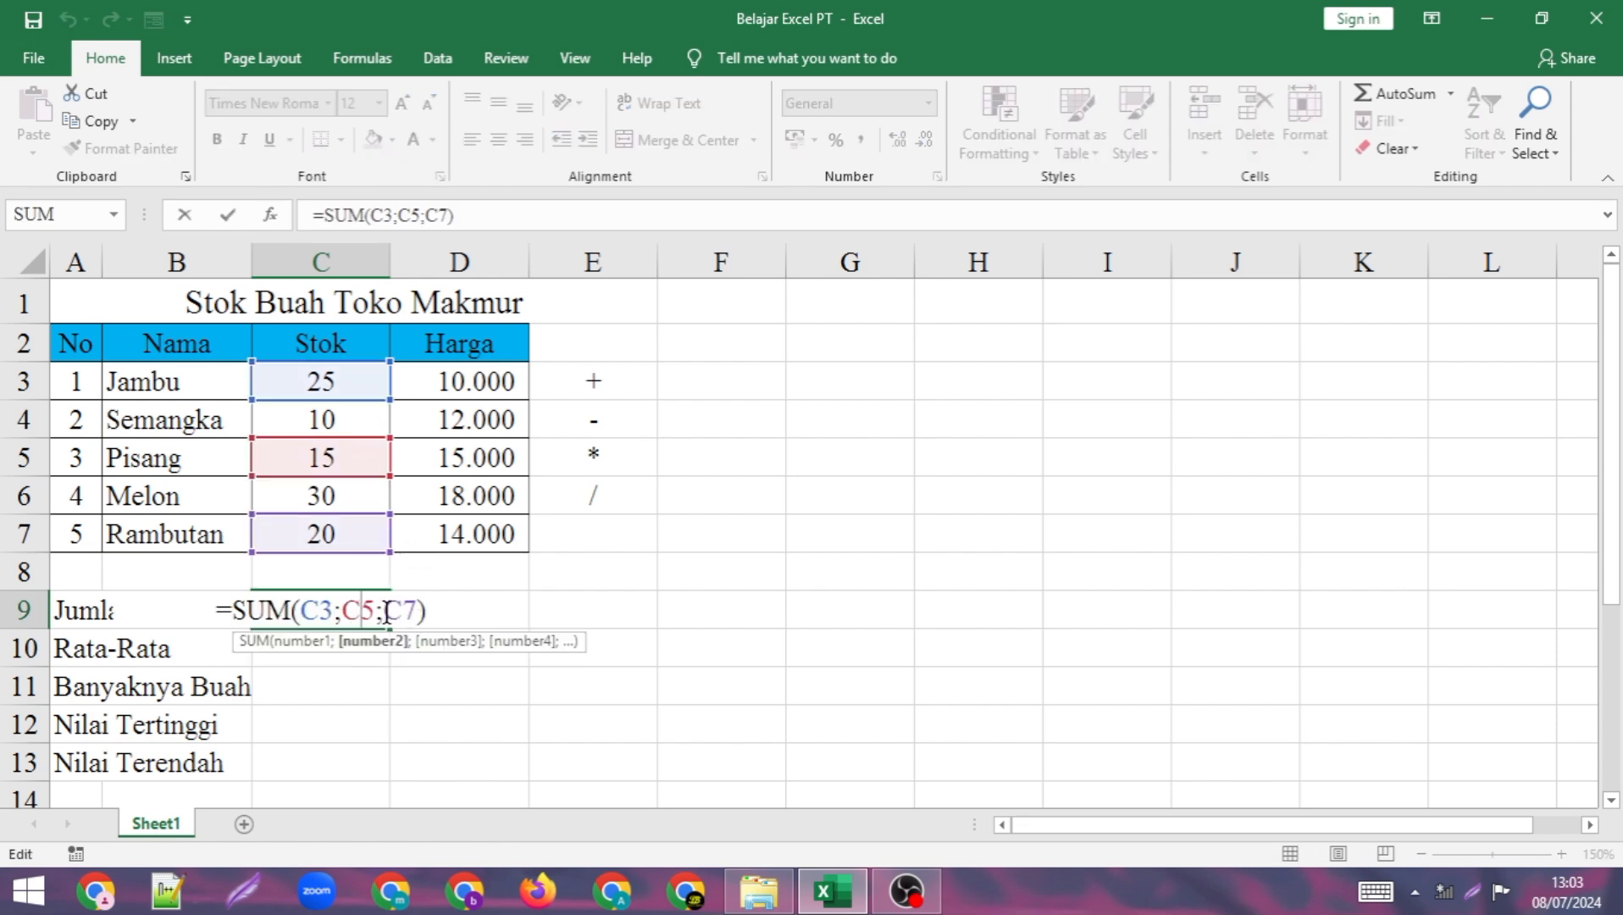
key(Return)
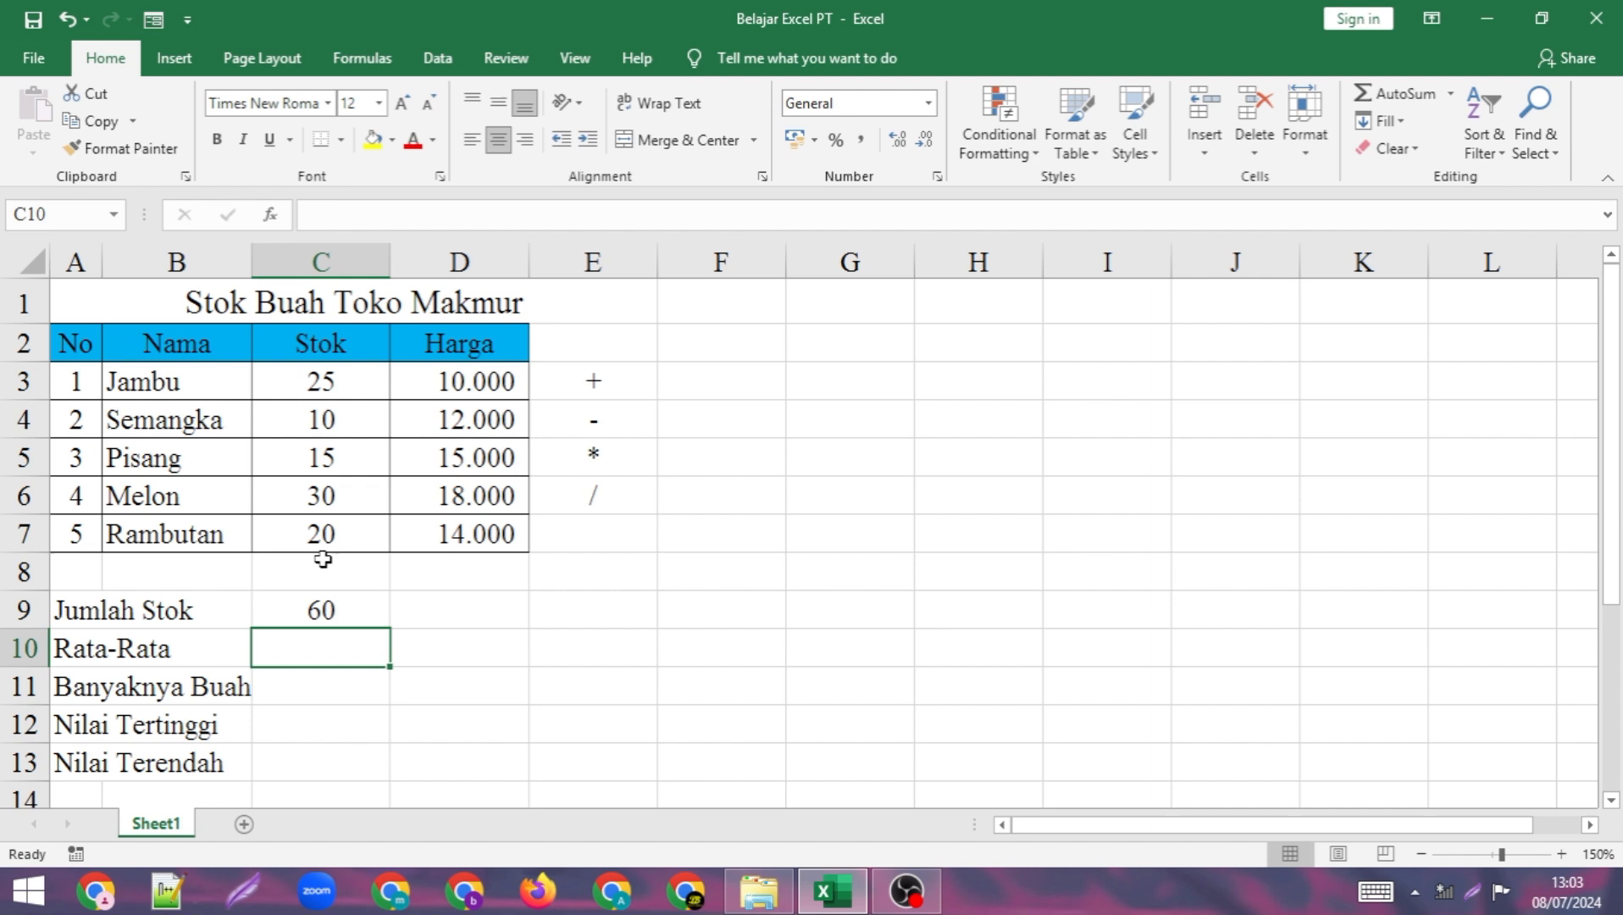
click(322, 611)
key(Delete)
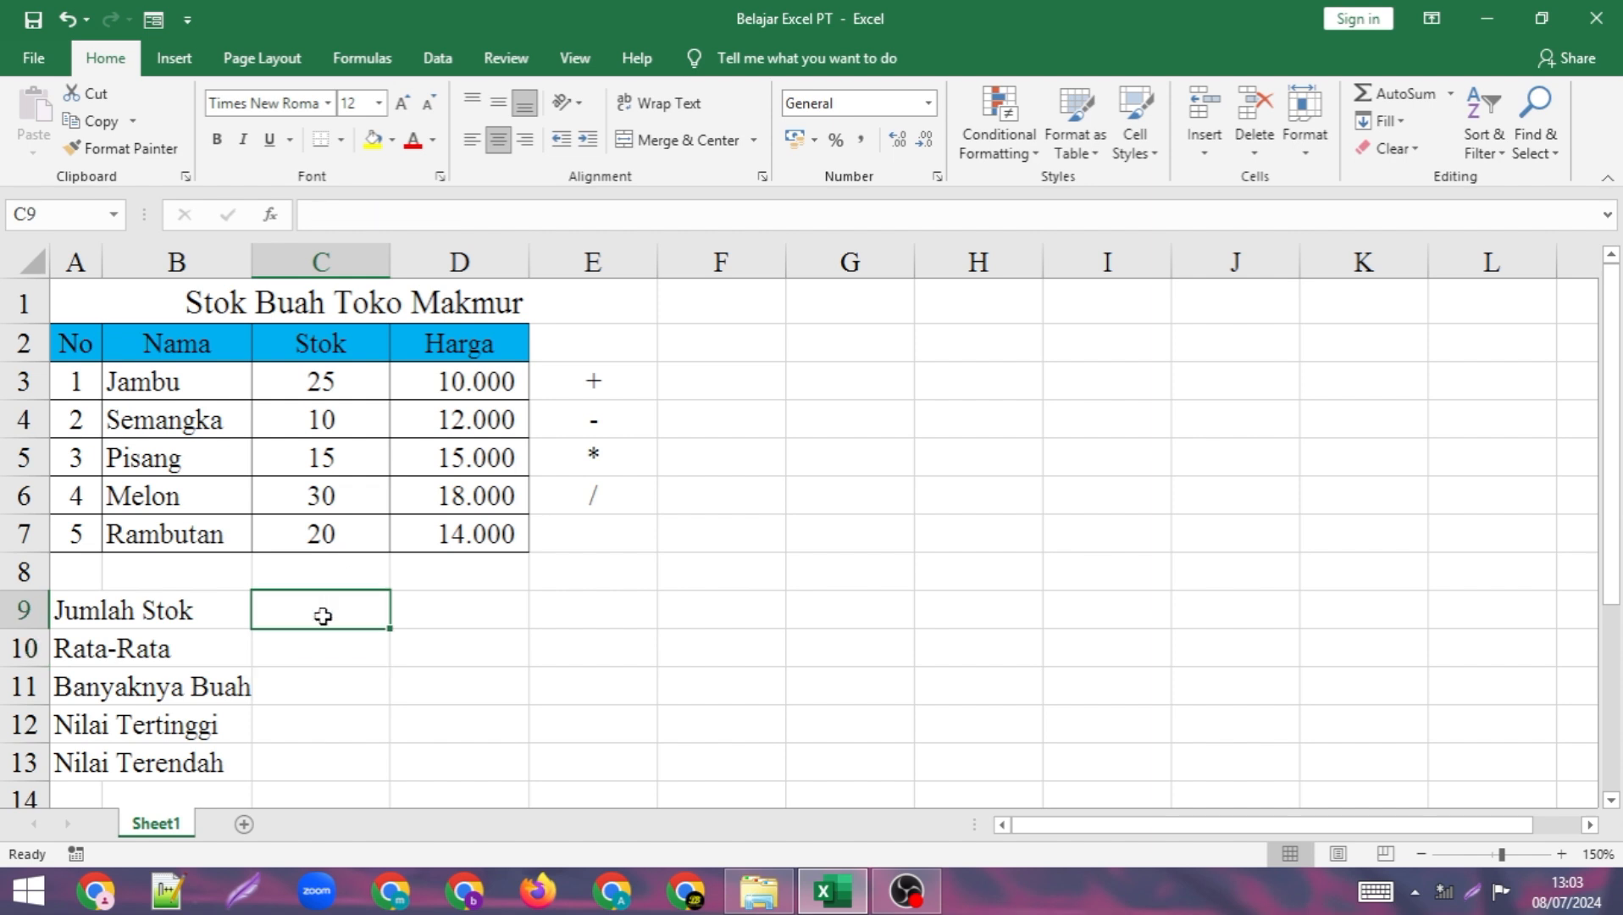
Enter a SUM formula in cell C9 that adds the whole stock range C3:C7 and check the formula.
text(=)
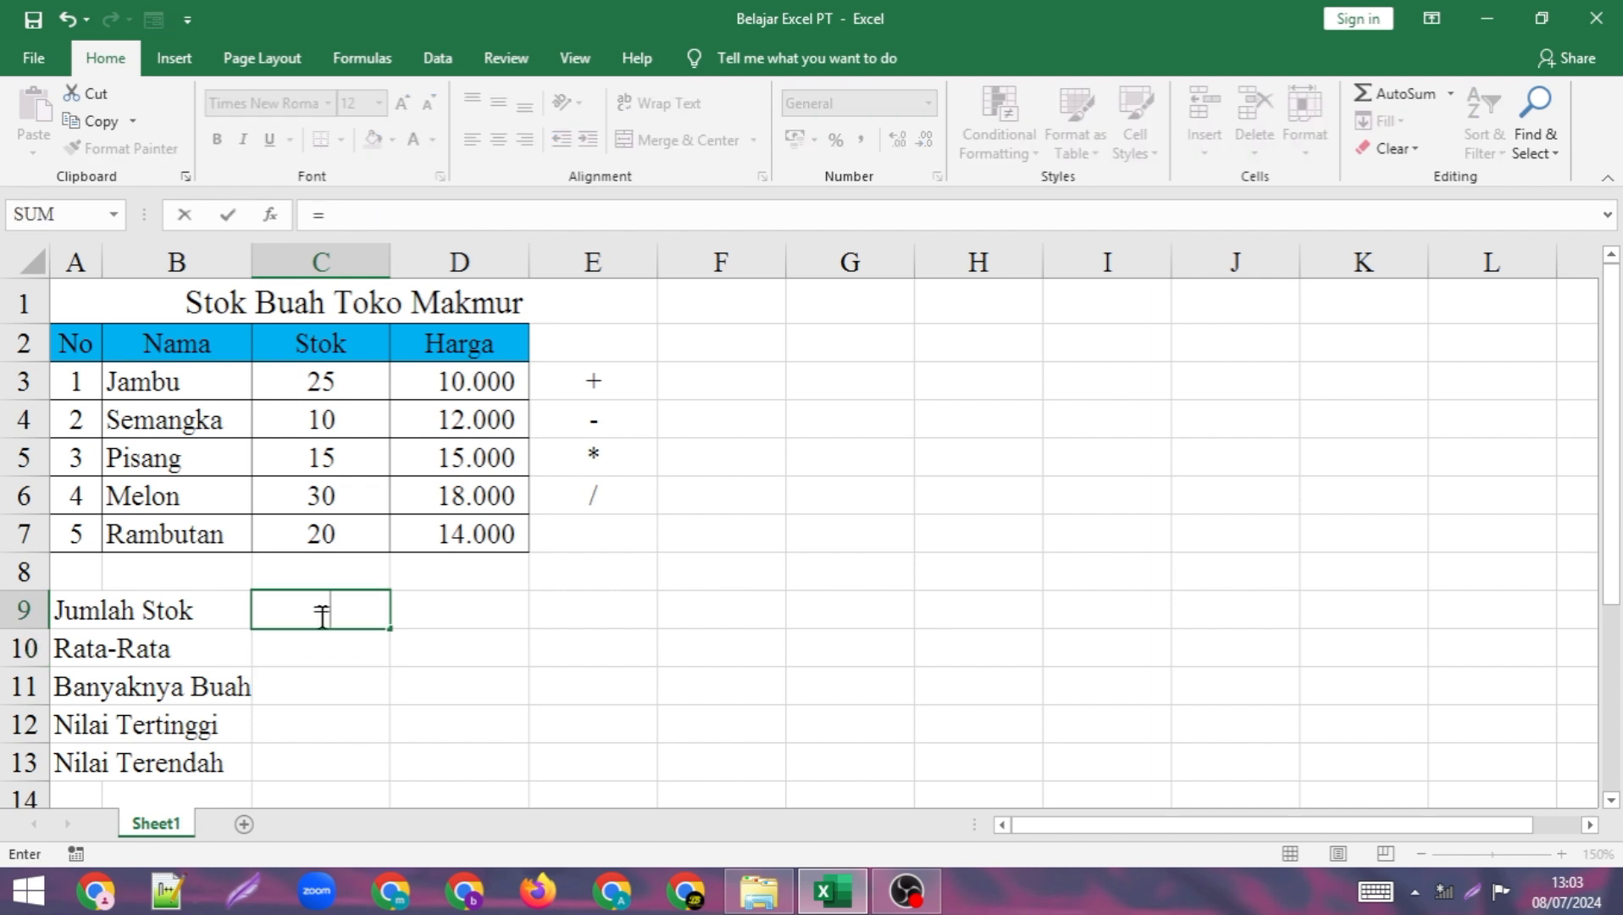
text(su)
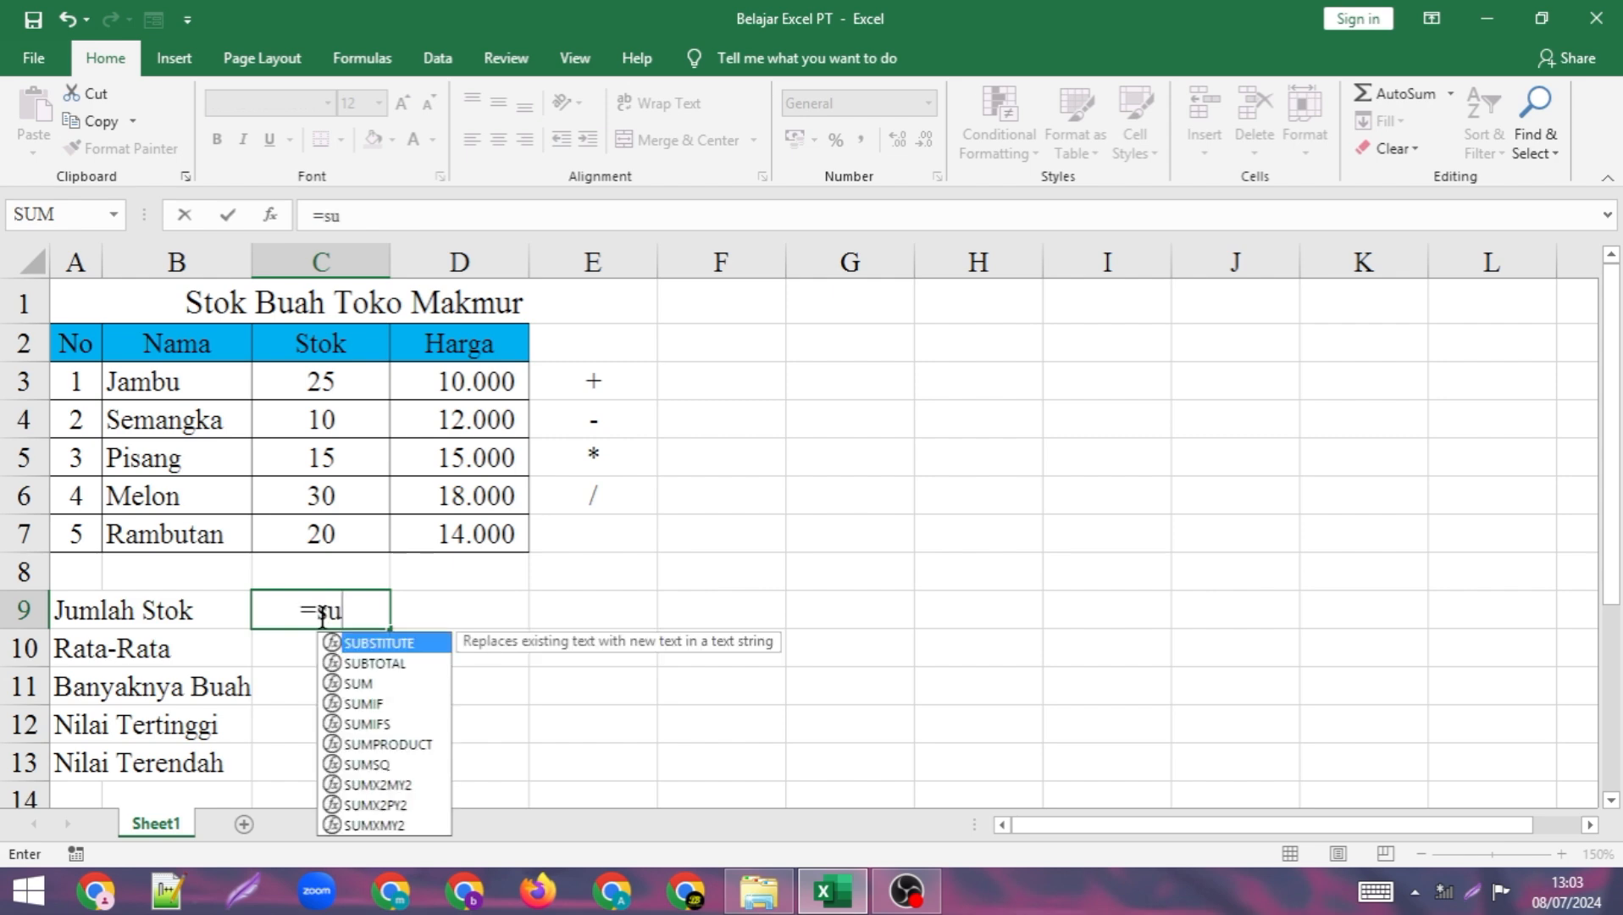
text(m()
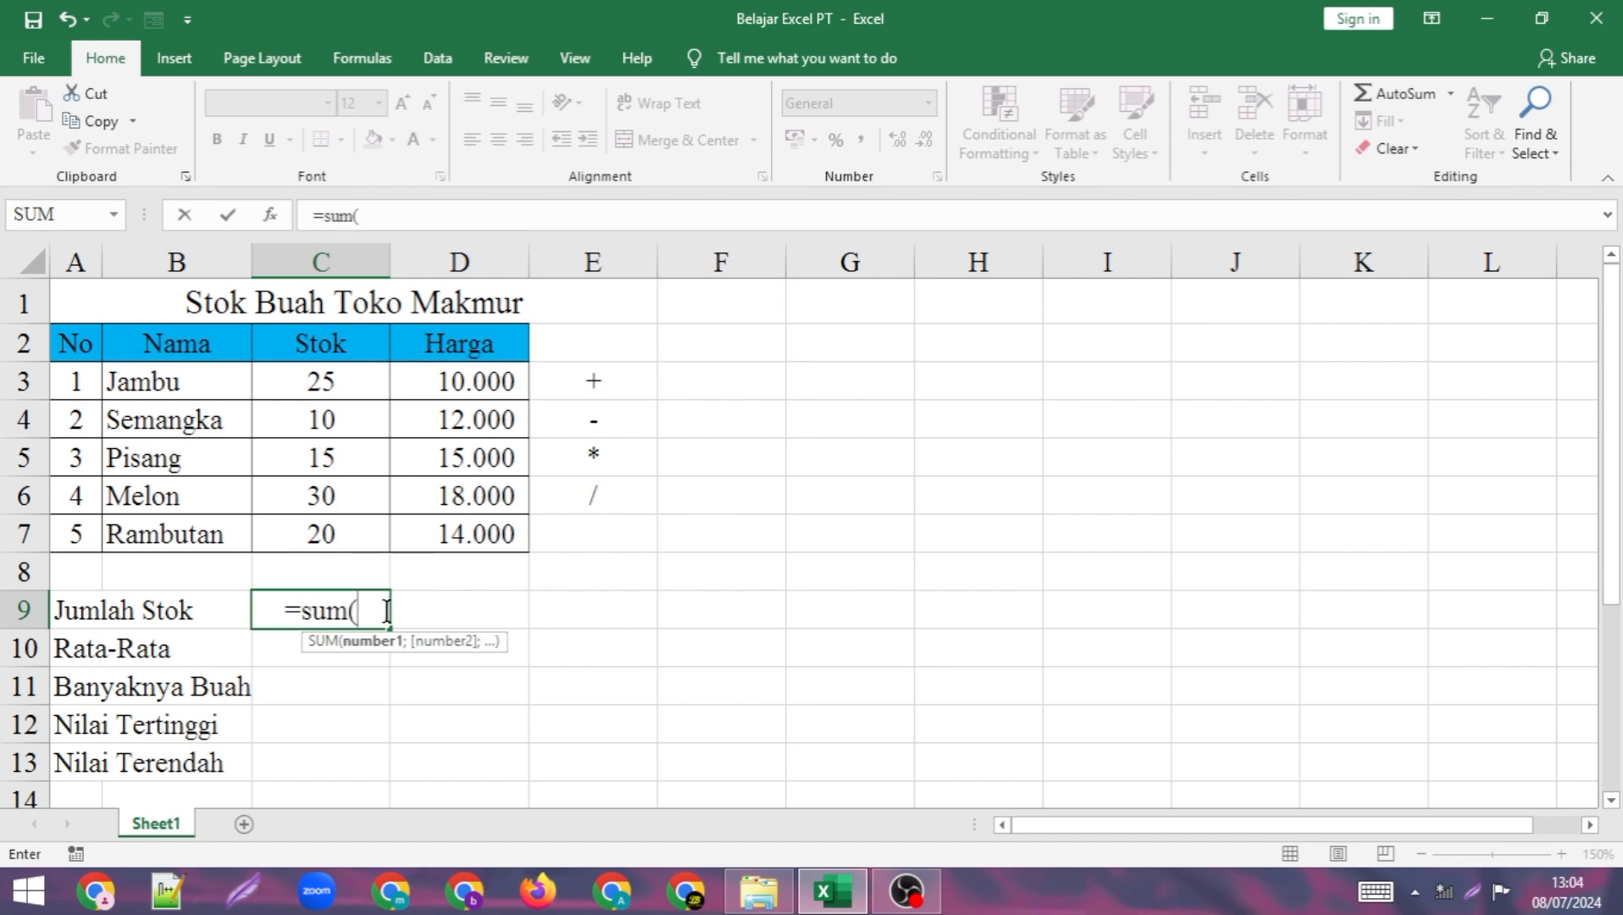
drag(339, 382, 337, 534)
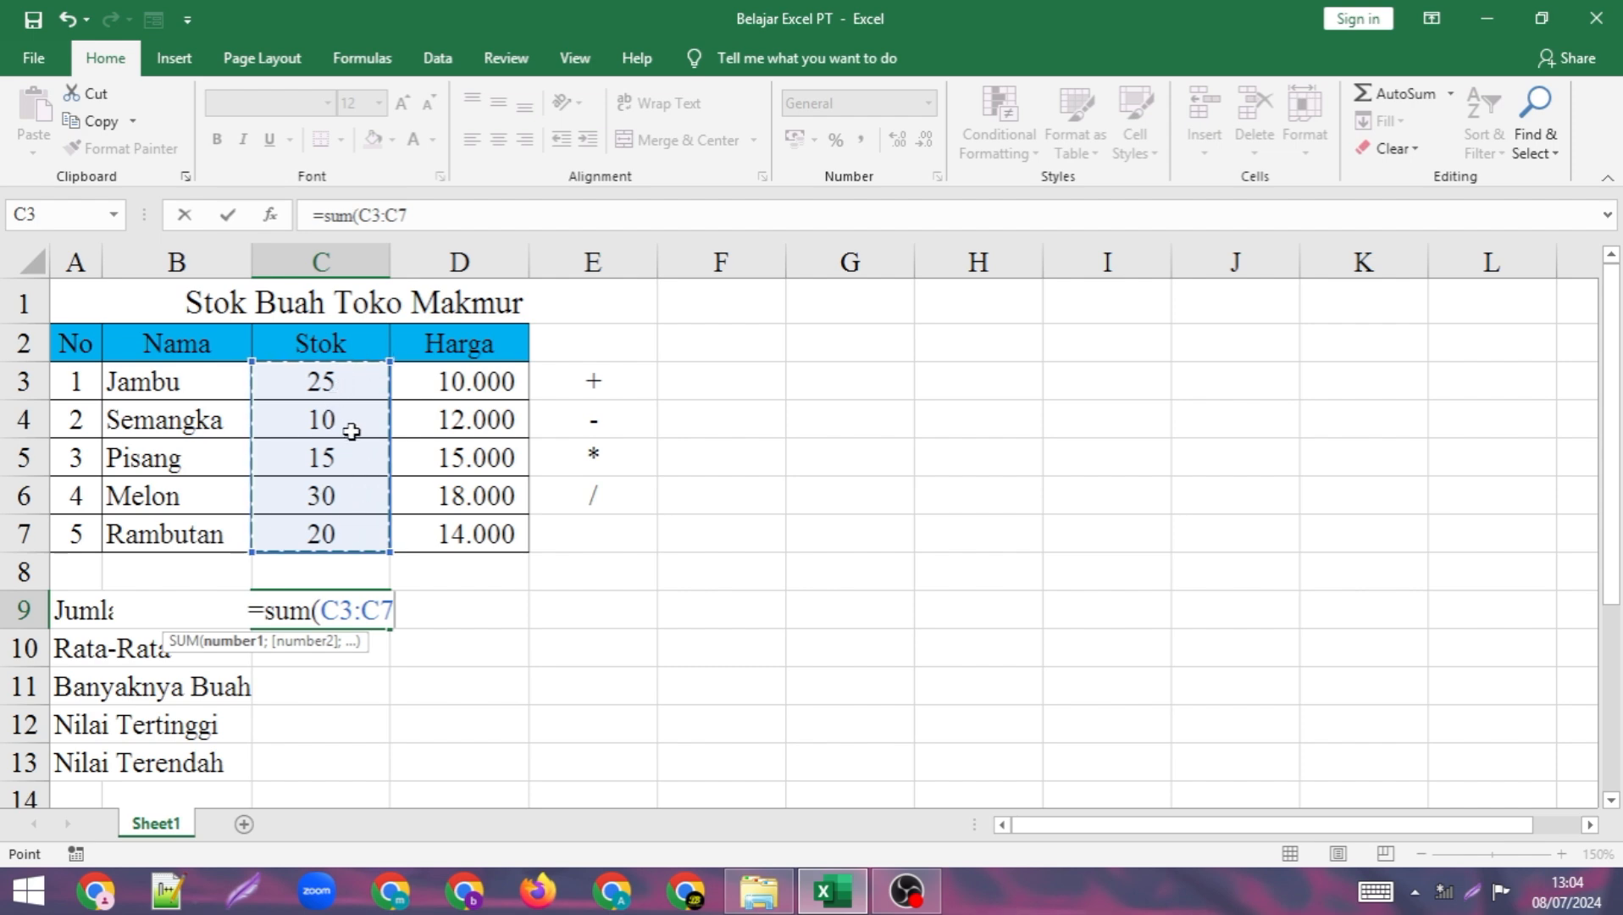
text())
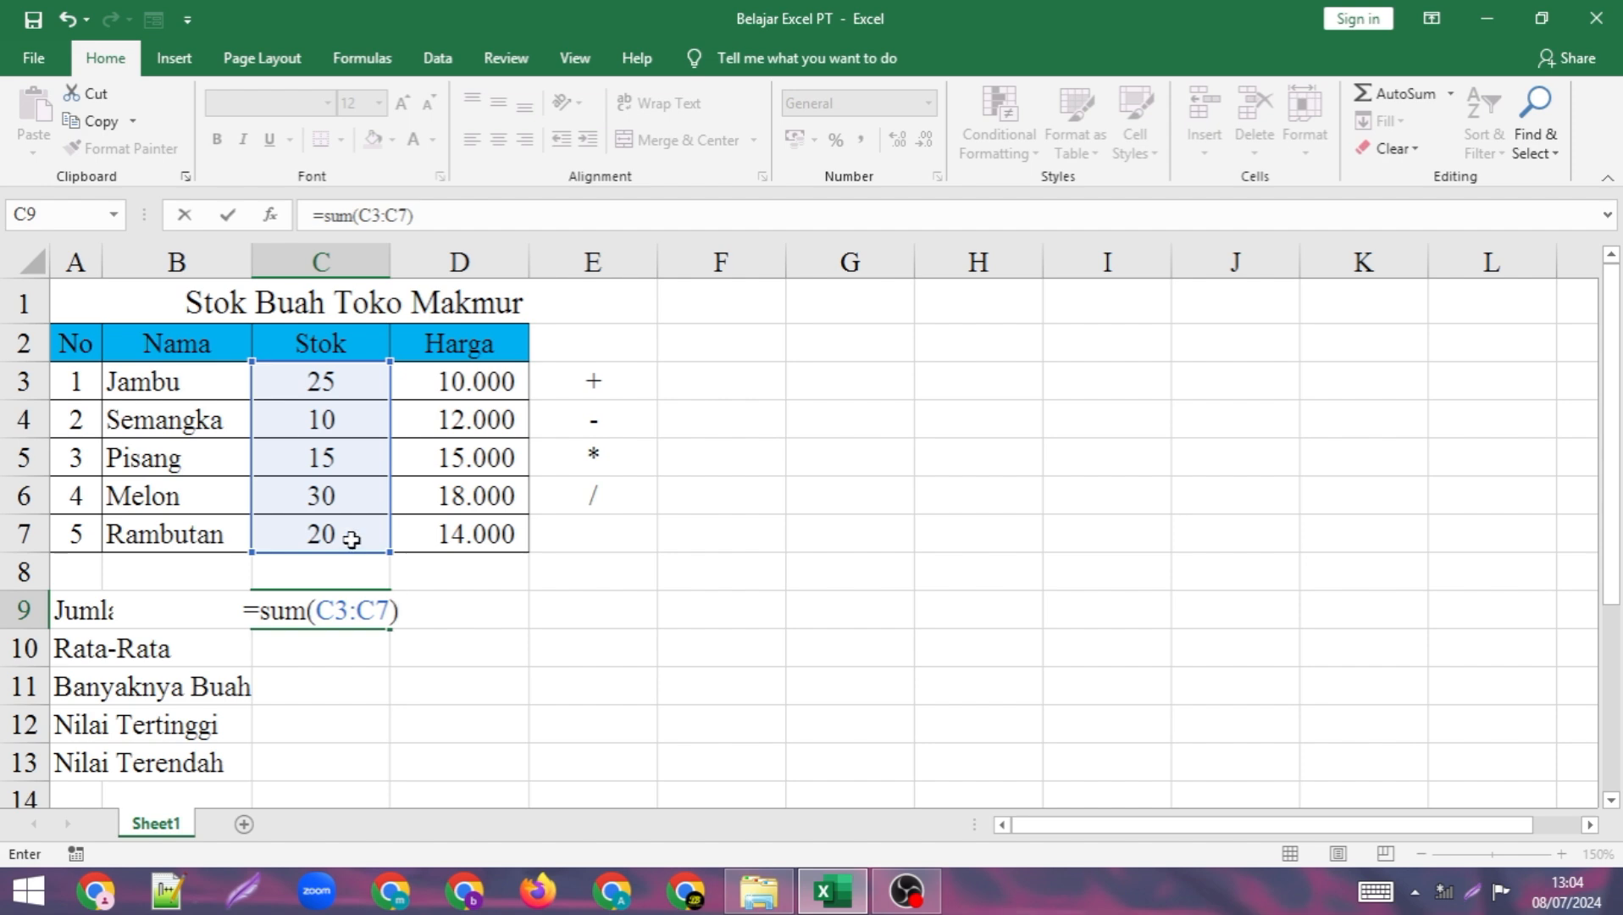
key(Return)
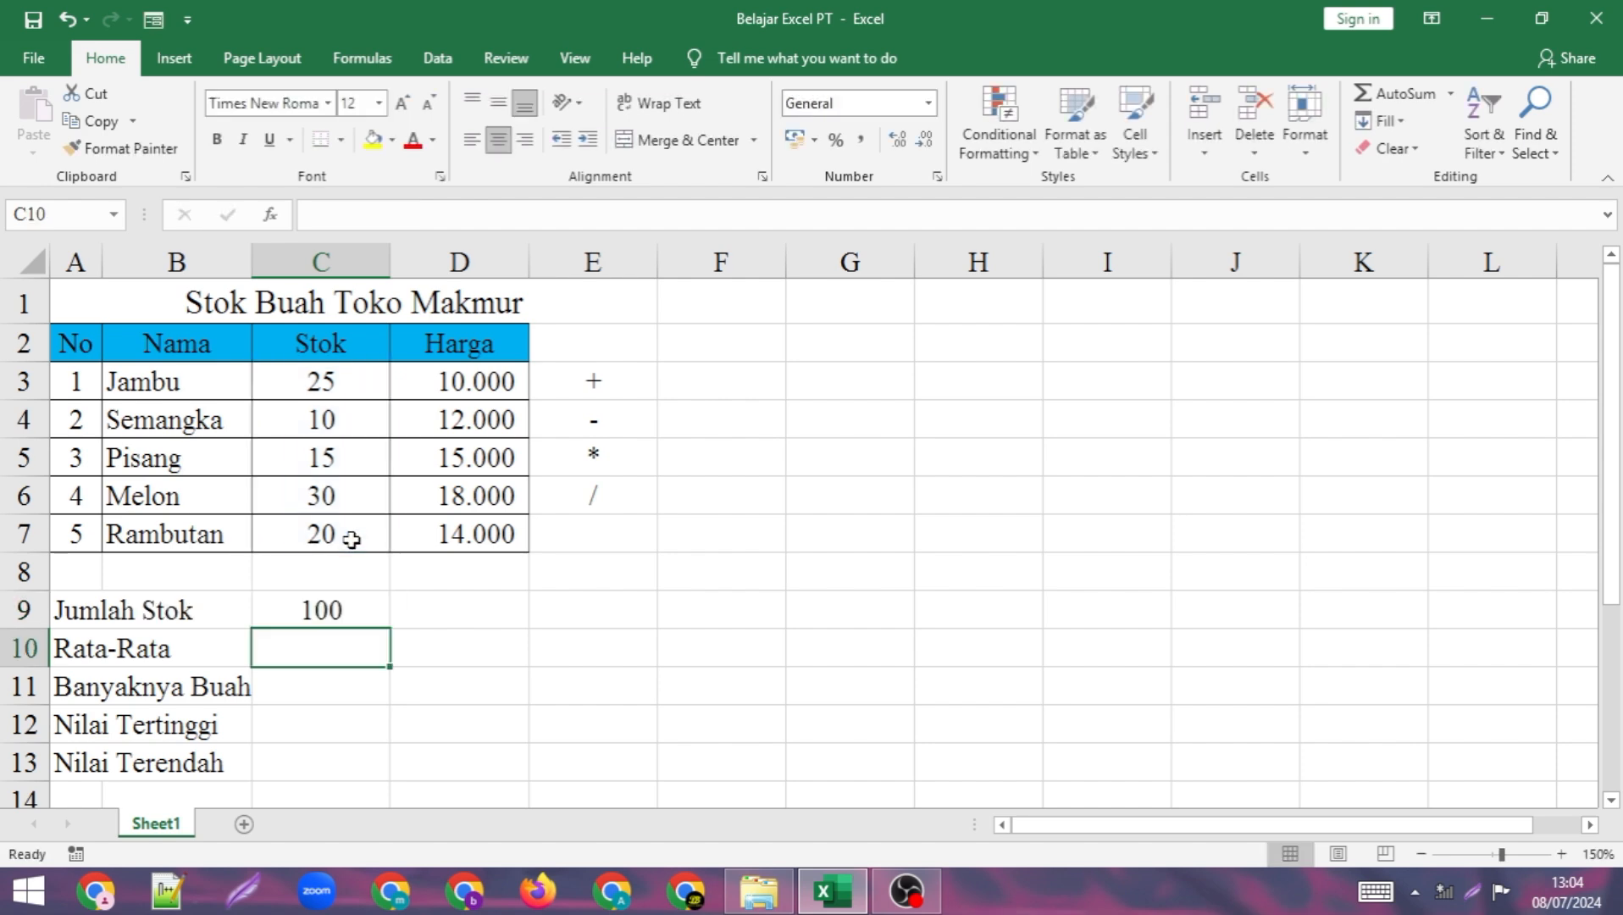
click(315, 609)
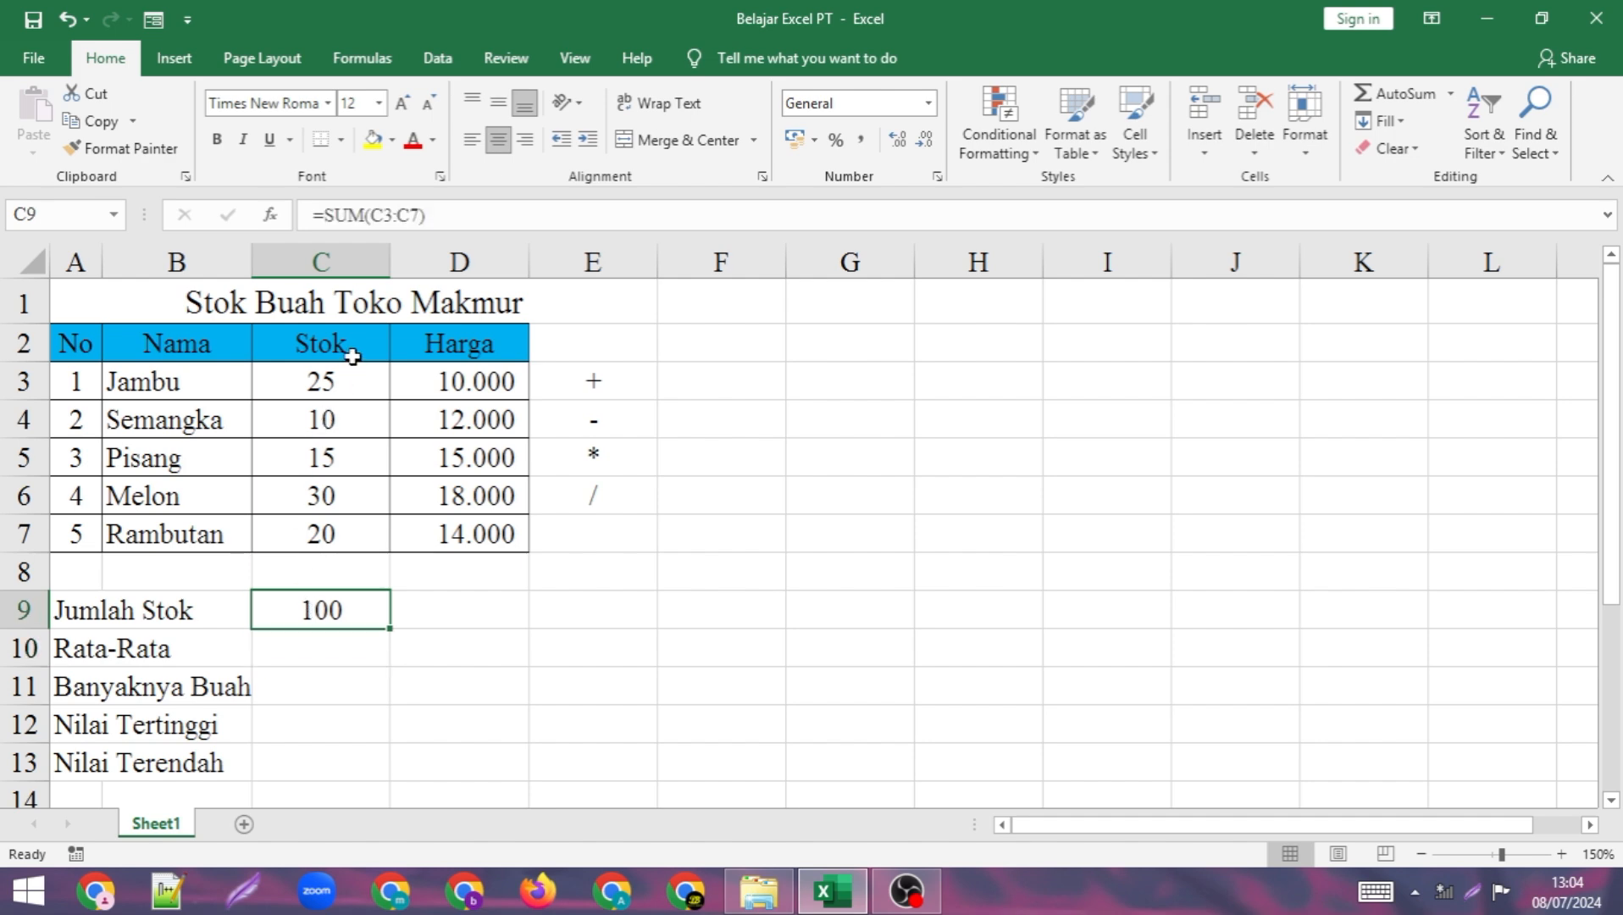
Enter the function label SUM in cell D9, next to the Jumlah Stok value.
click(455, 602)
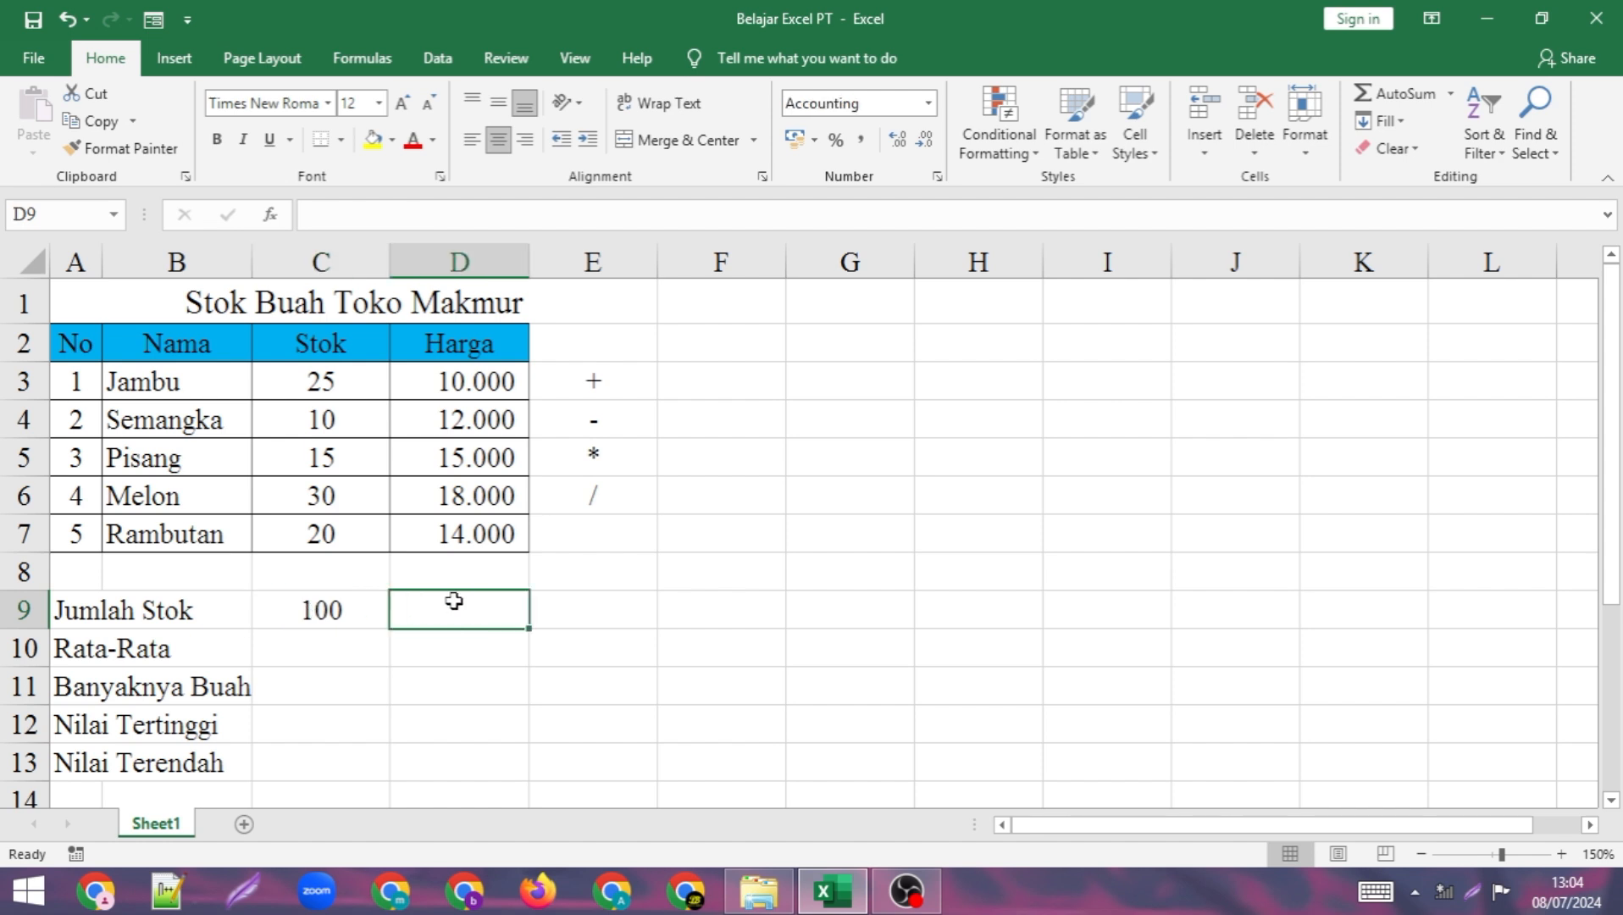
text(SUM)
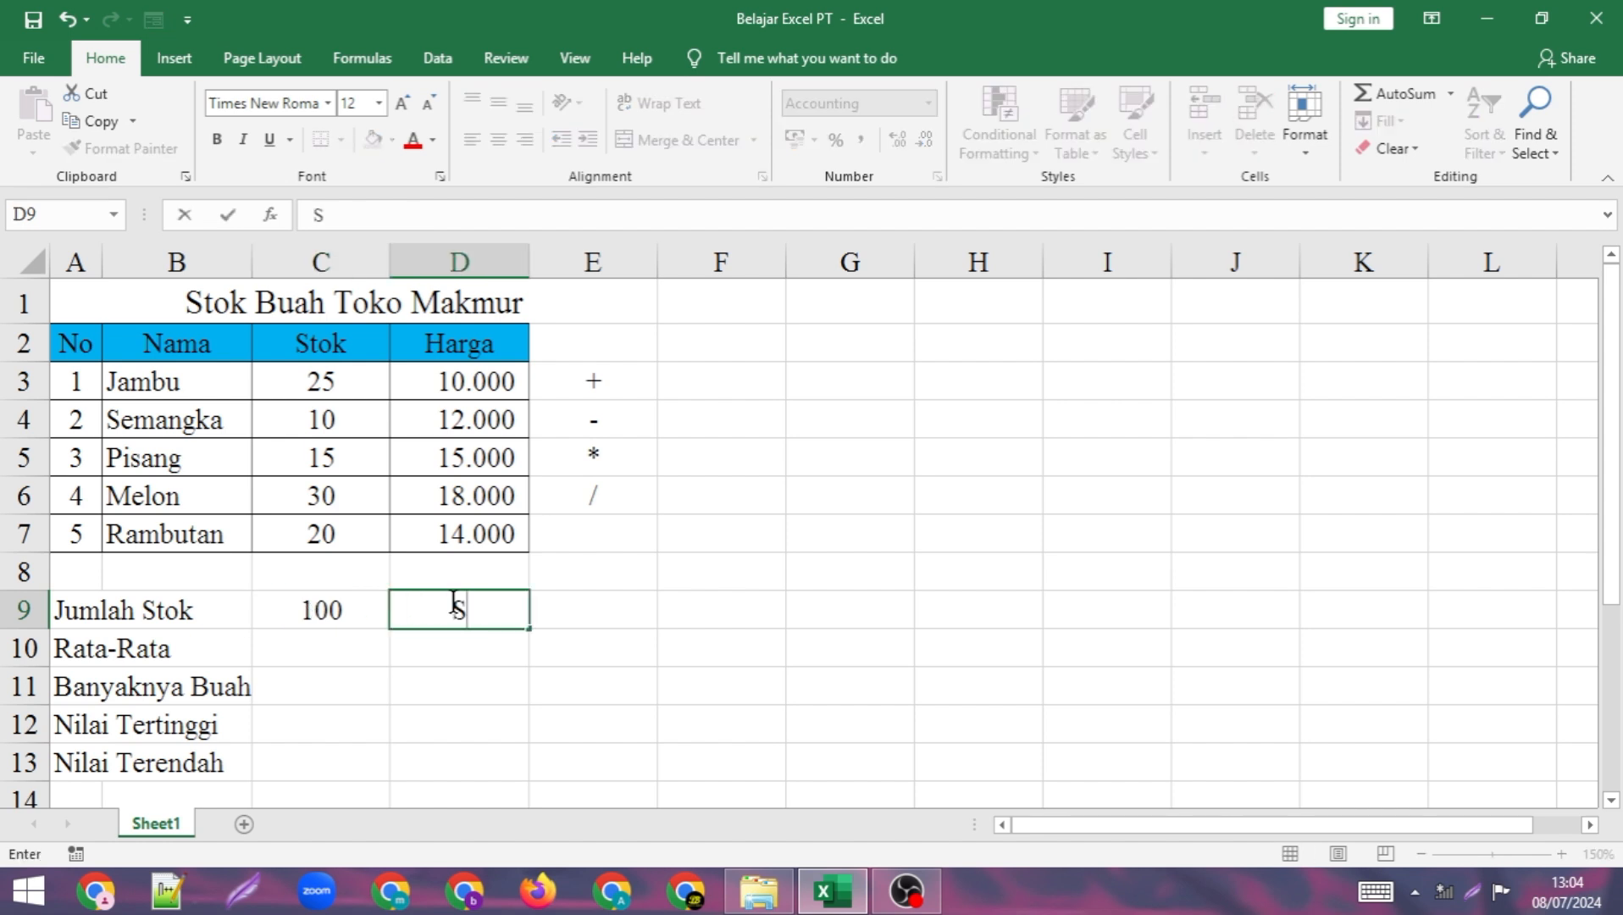
click(432, 682)
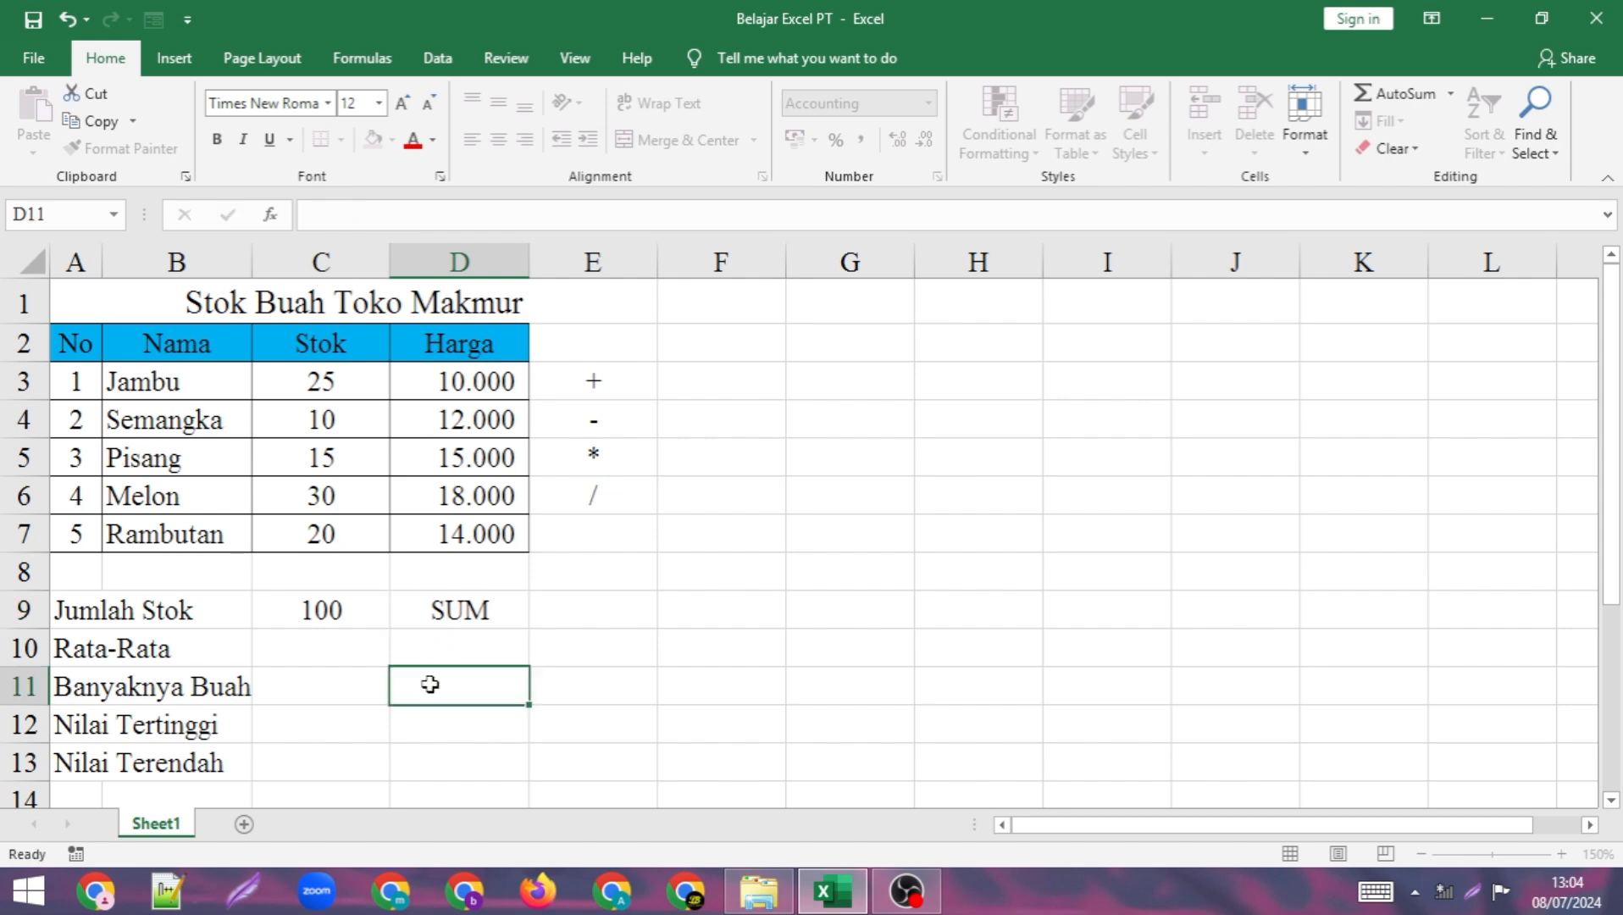
Replace the formula in cell C9 with a SUM of the price range D3:D7.
click(317, 607)
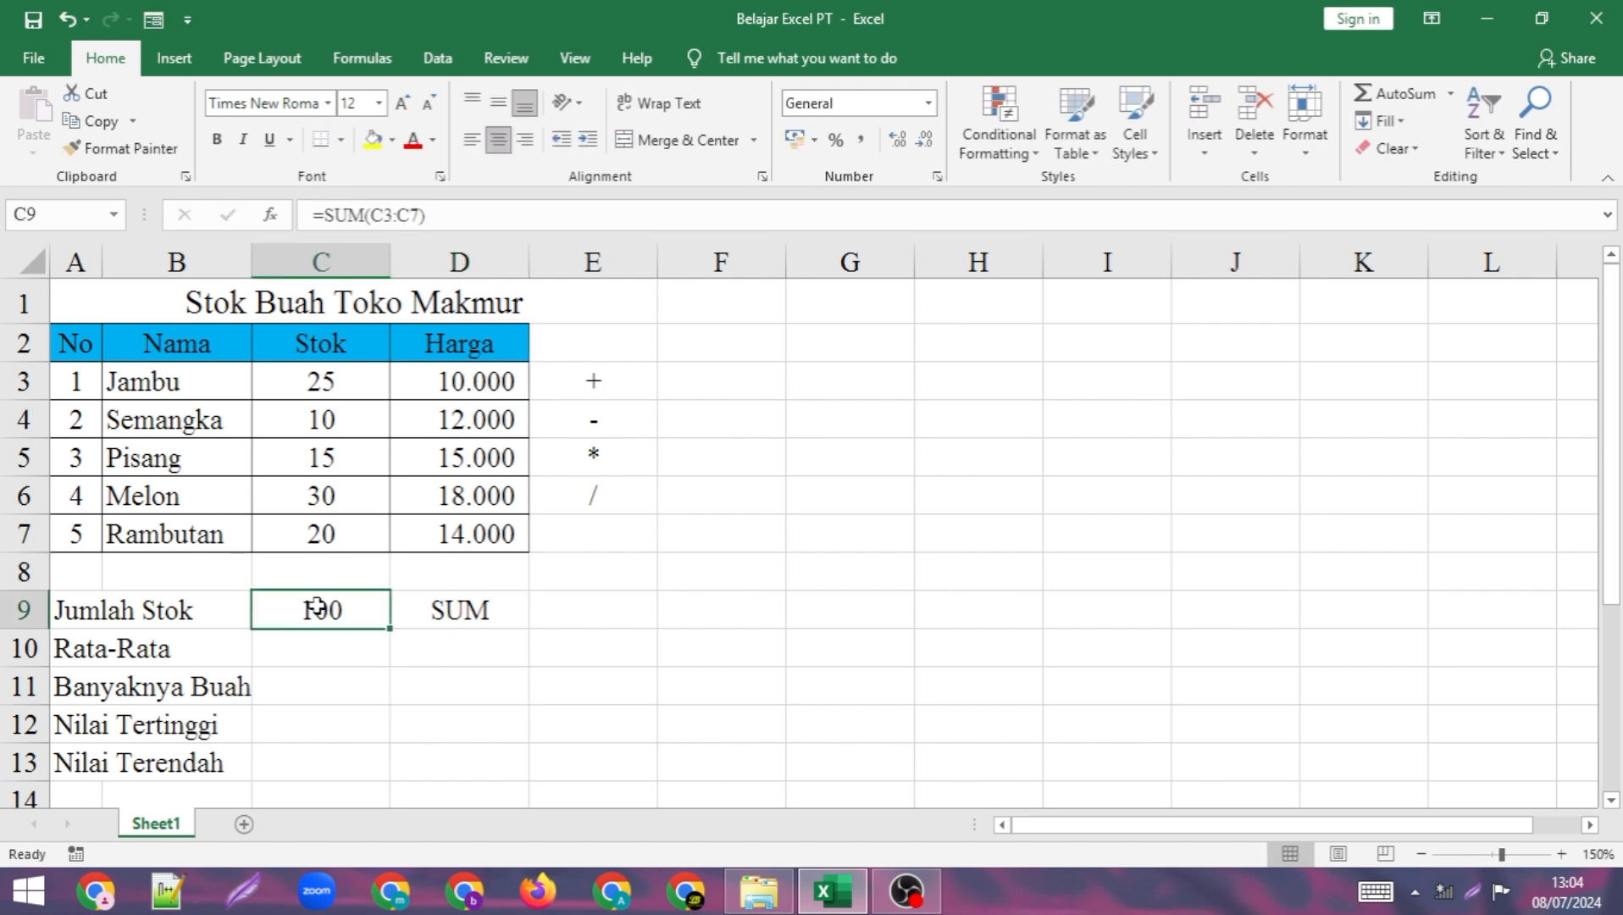
text(=su)
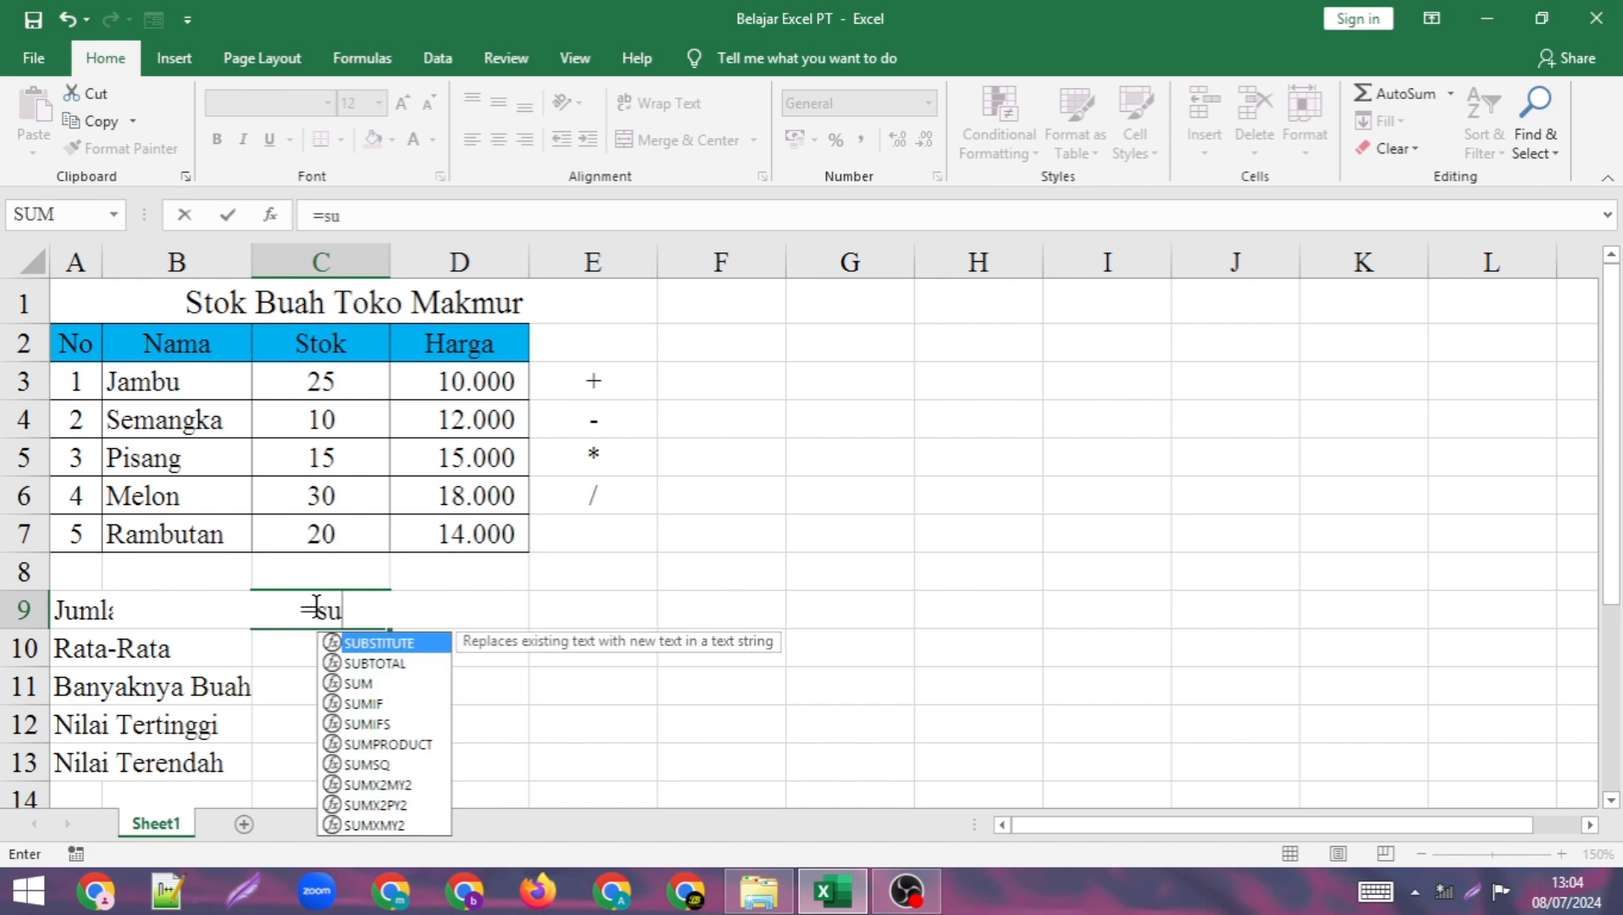
text(m()
drag(453, 394, 455, 529)
text())
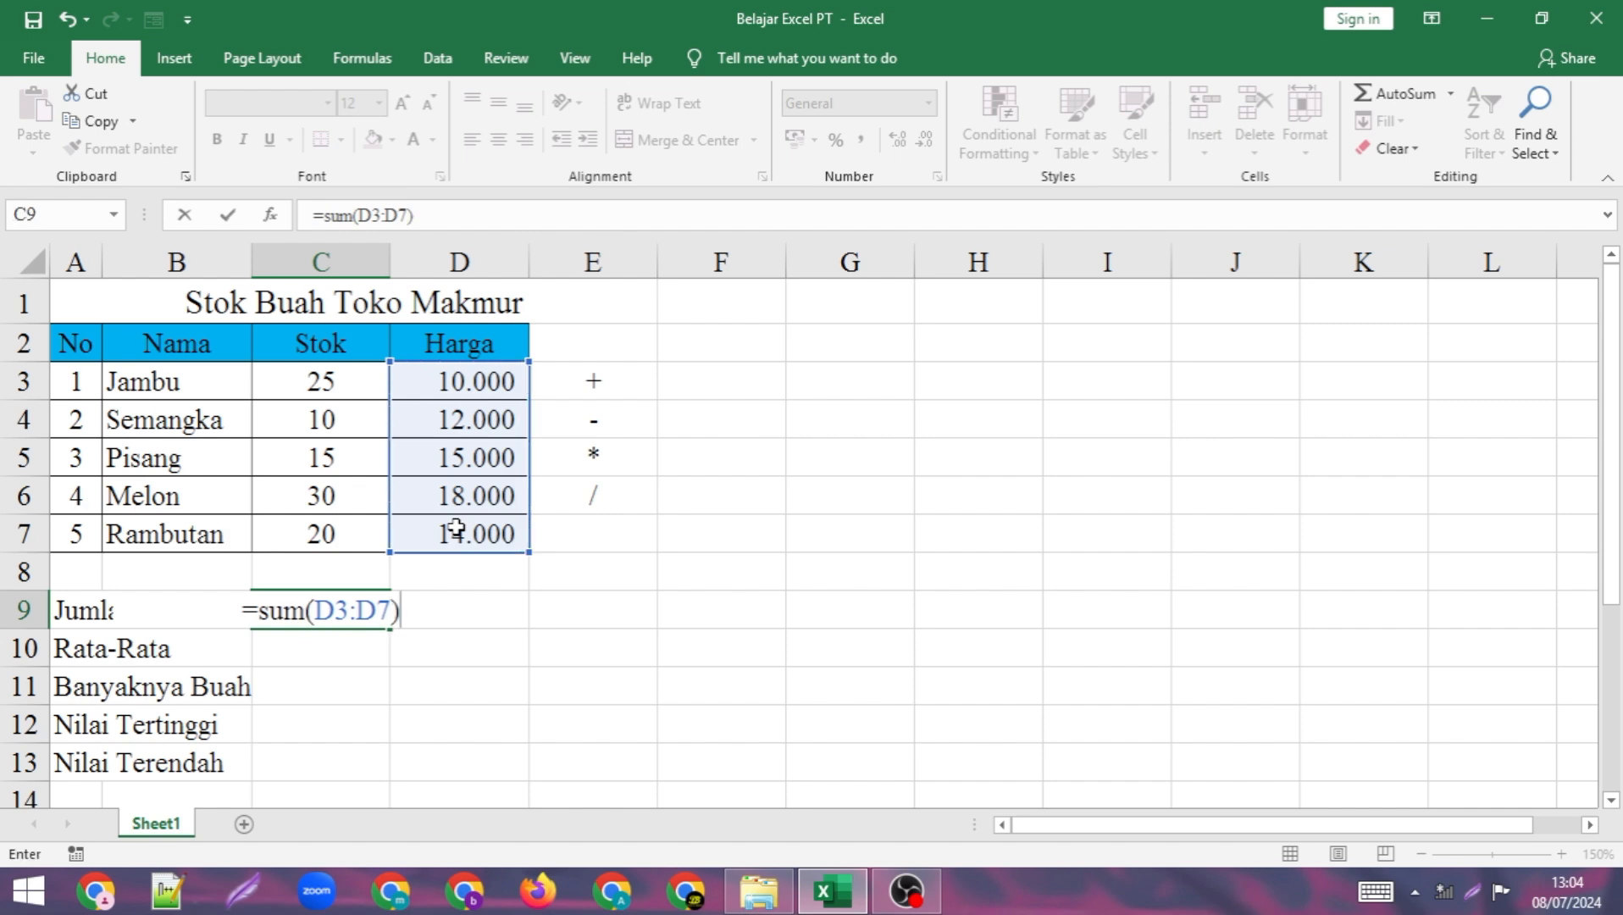
key(Return)
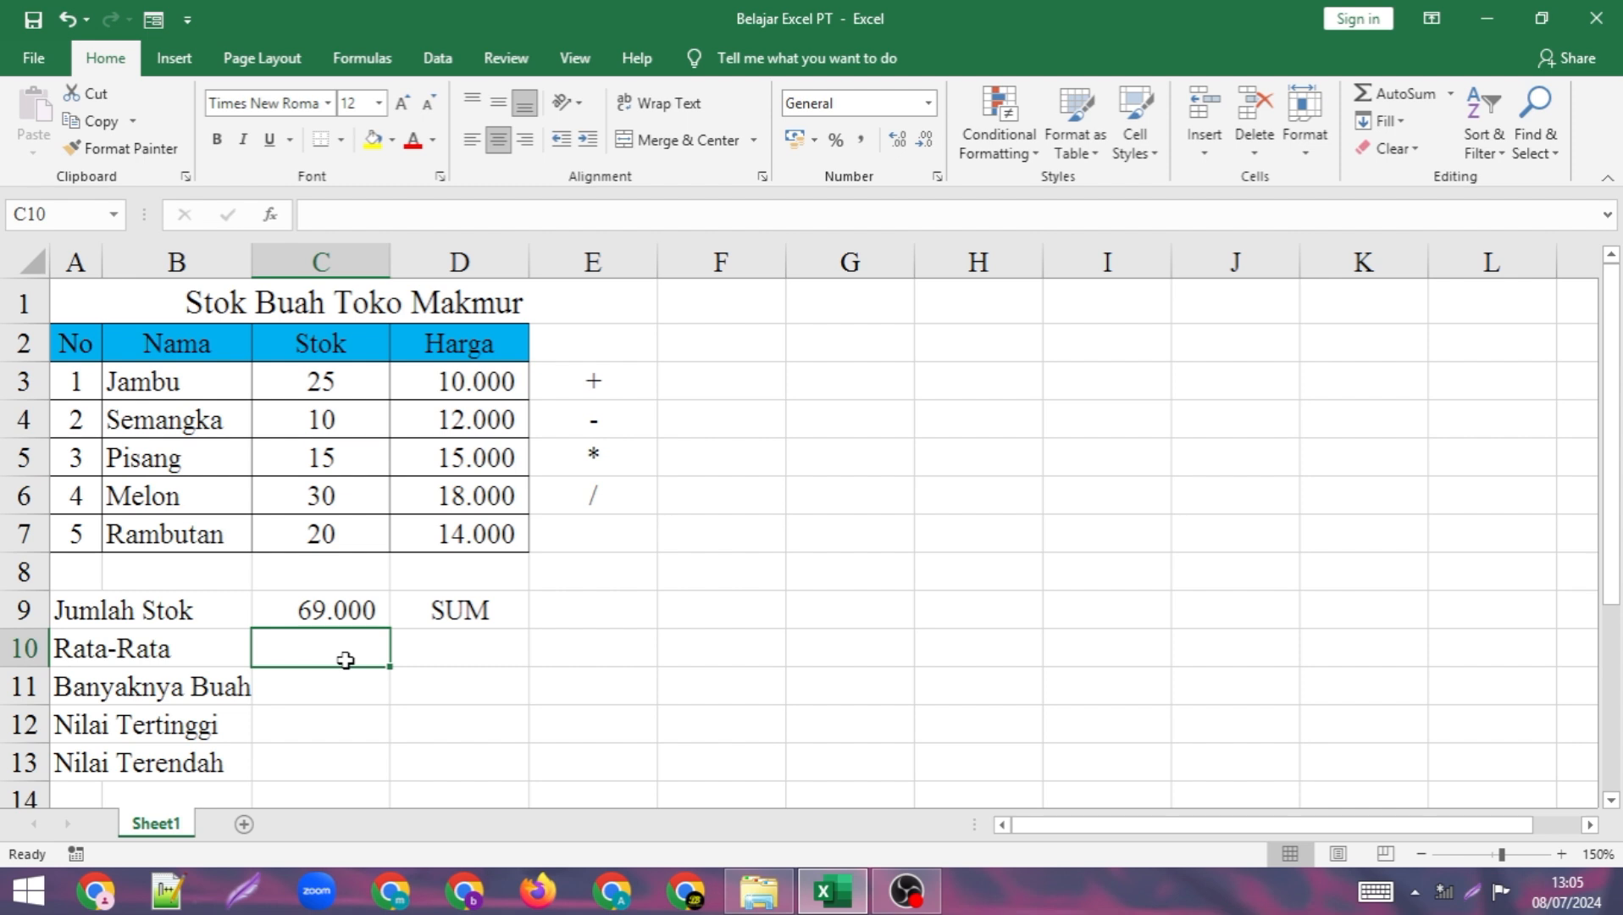
Enter an AVERAGE formula in cell C10 that averages the separate stock cells C3, C5 and C7.
text(=)
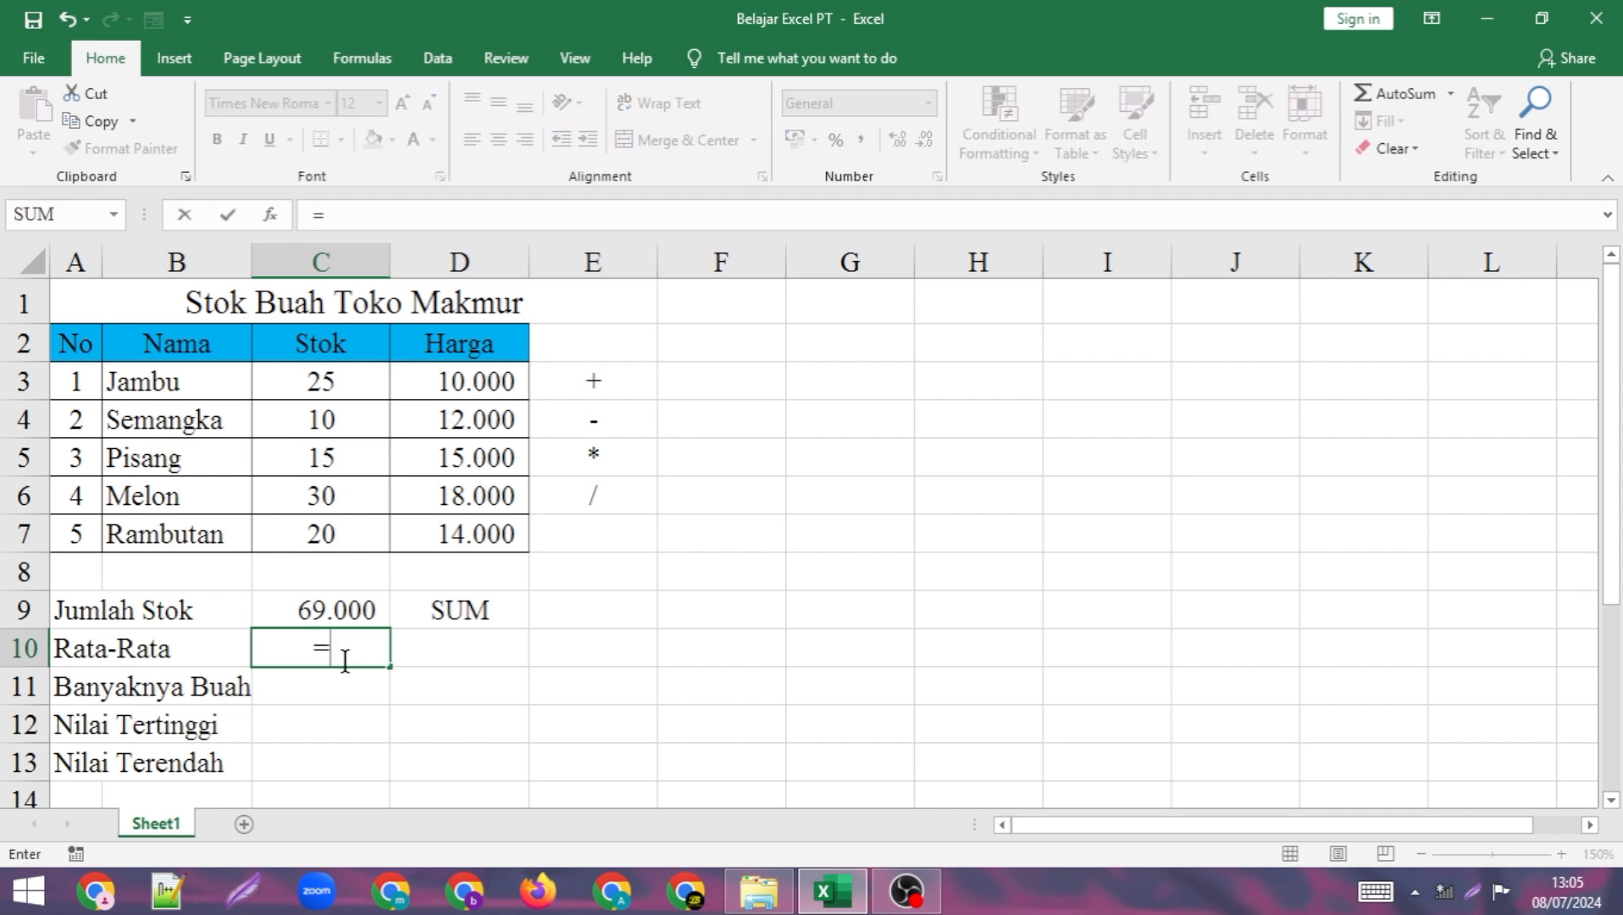
text(aver)
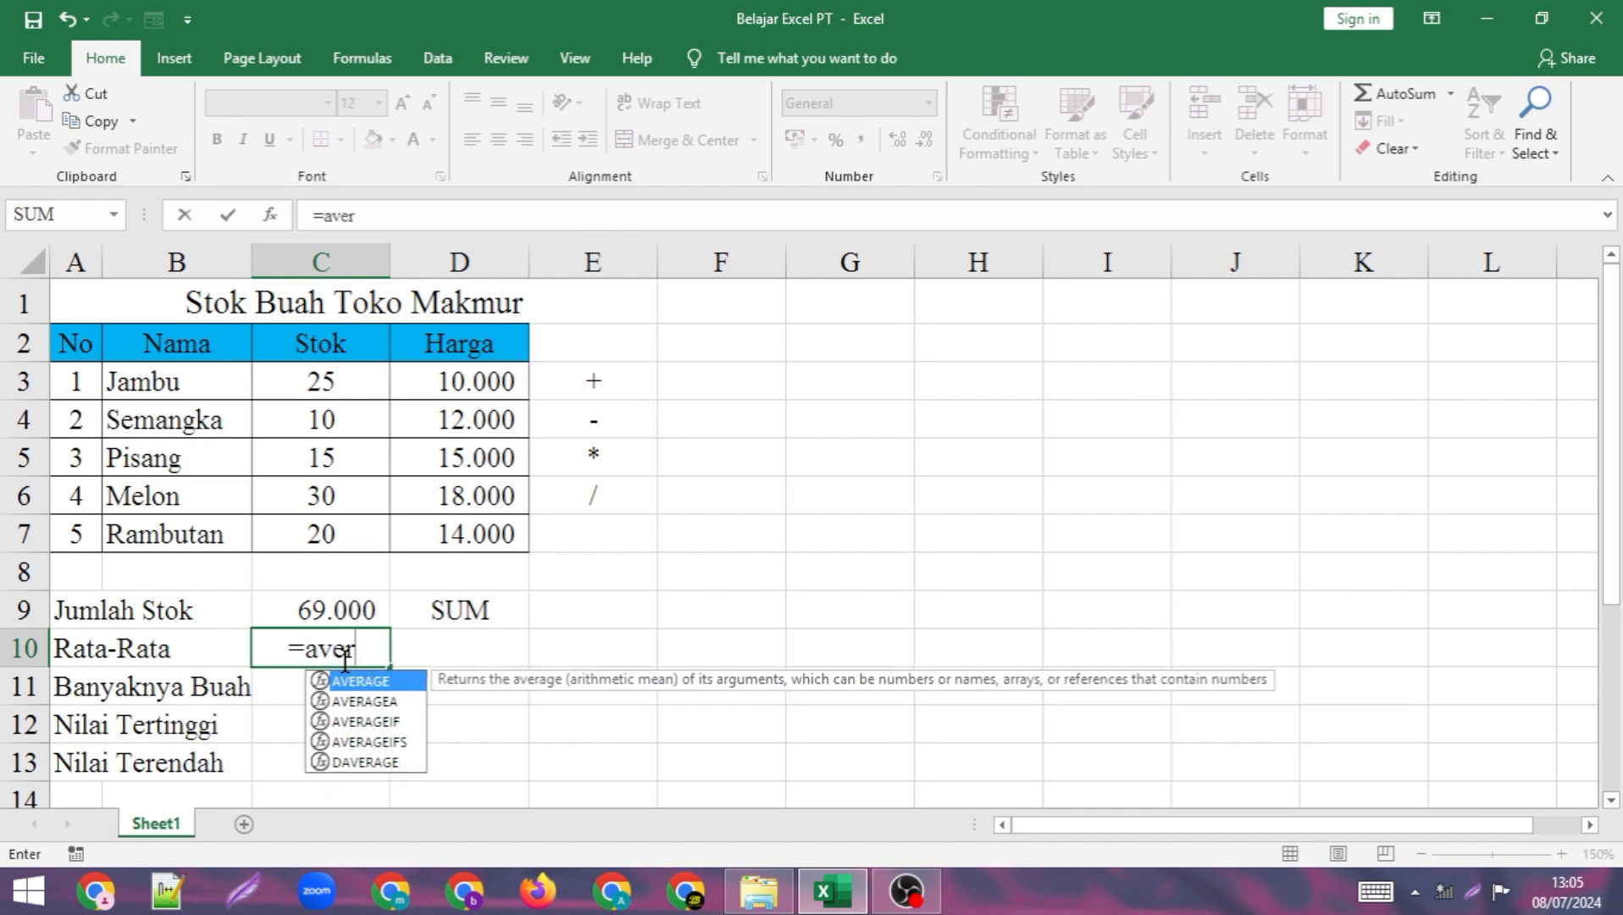
text(age()
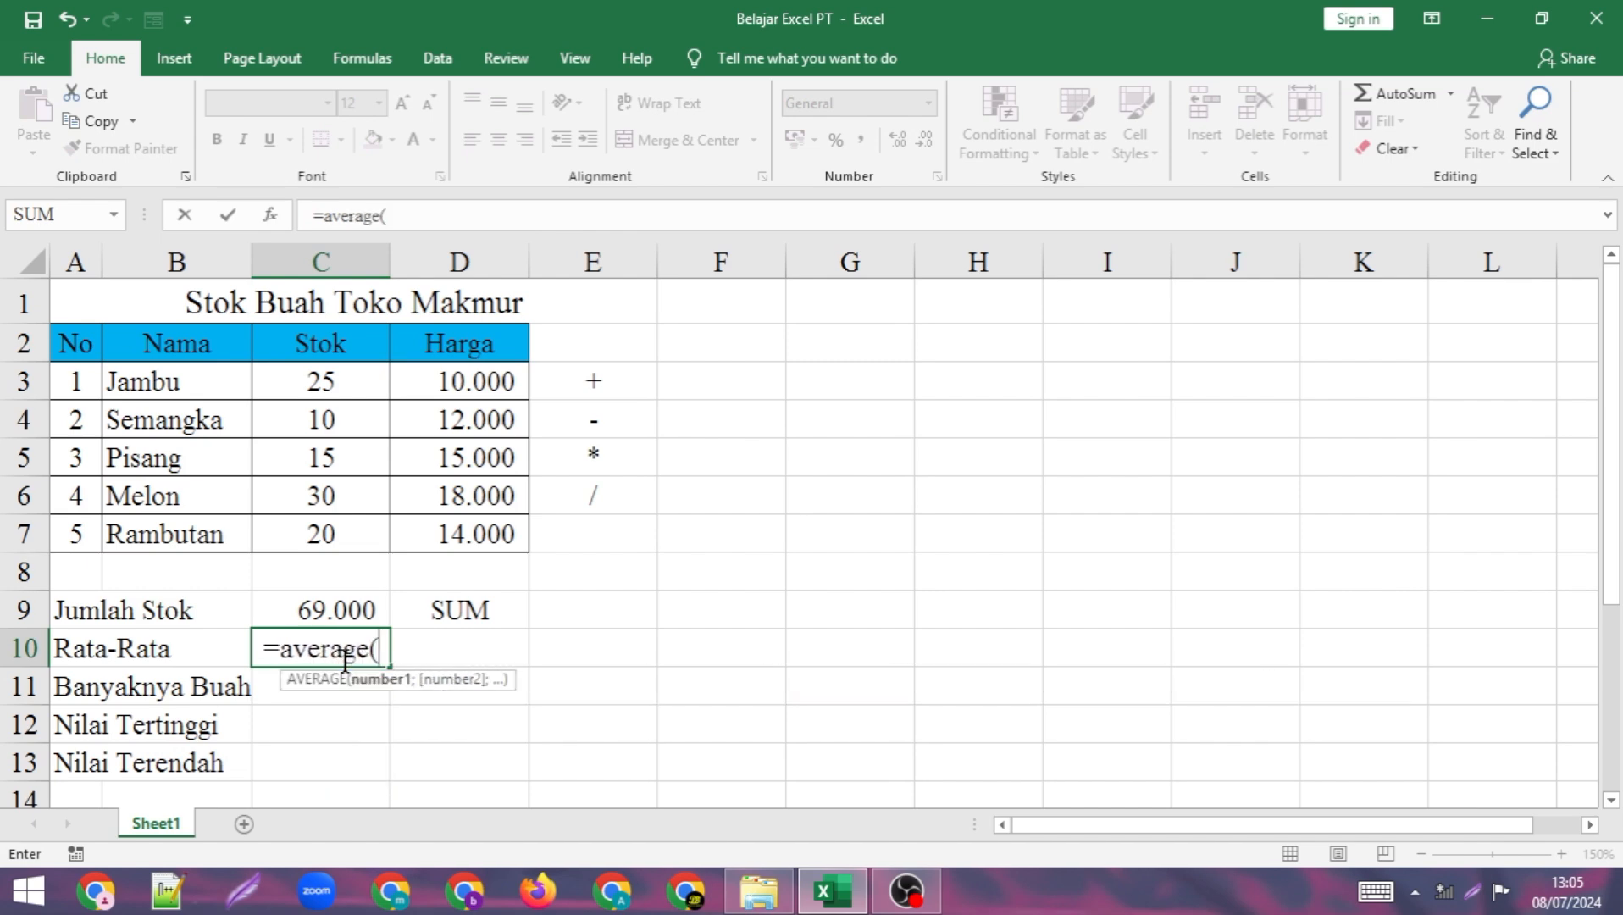
click(323, 384)
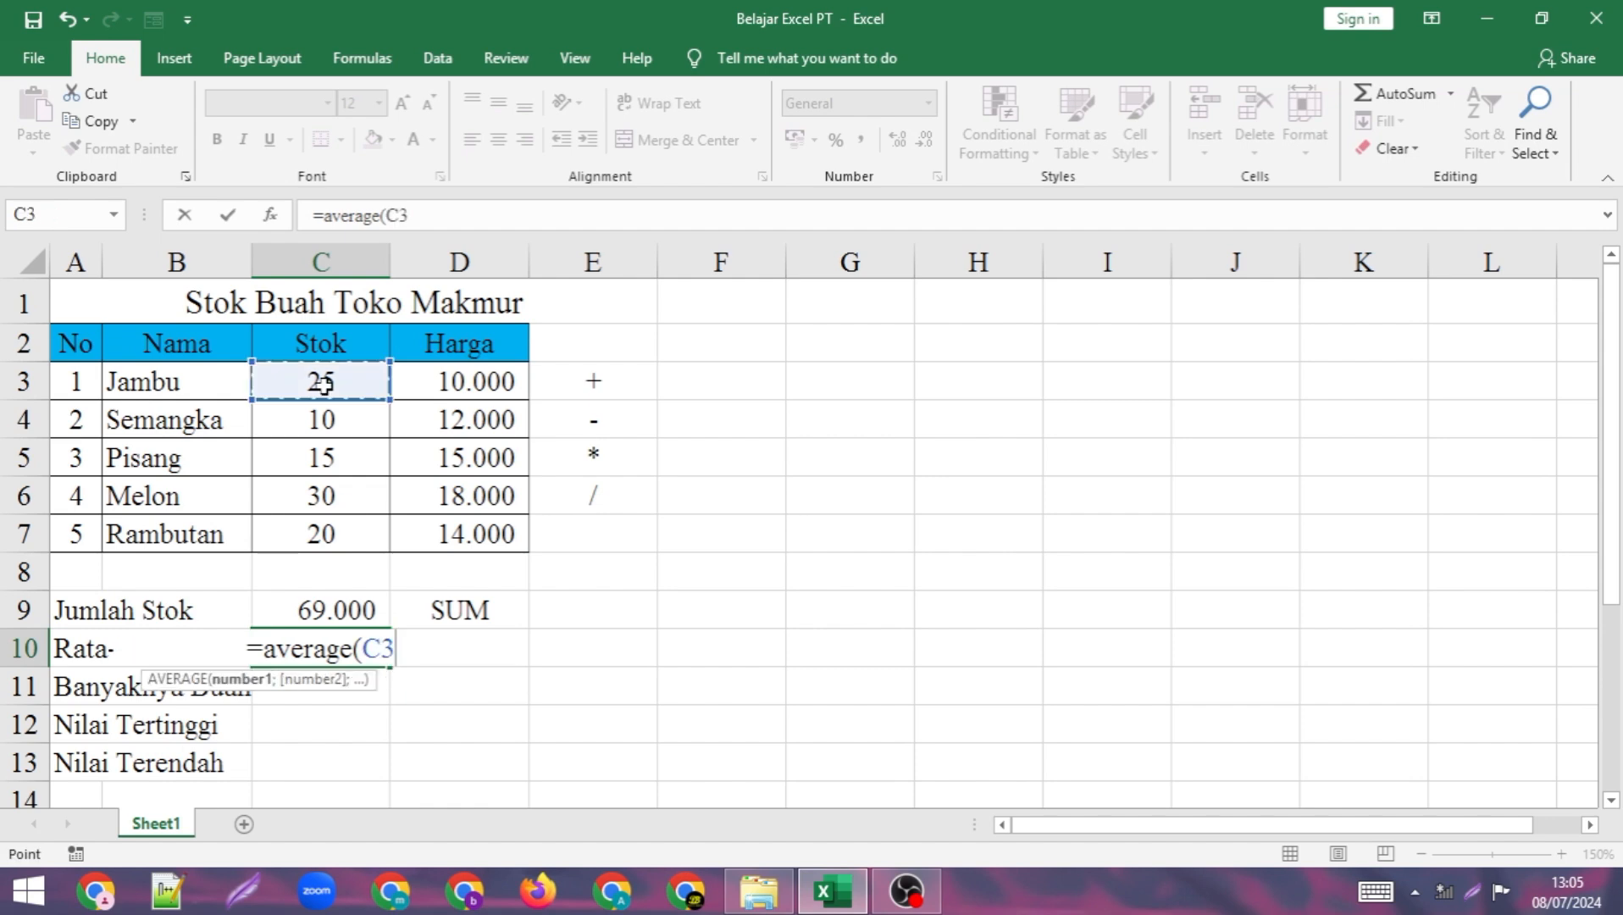
text(;)
click(322, 458)
text(;)
click(330, 533)
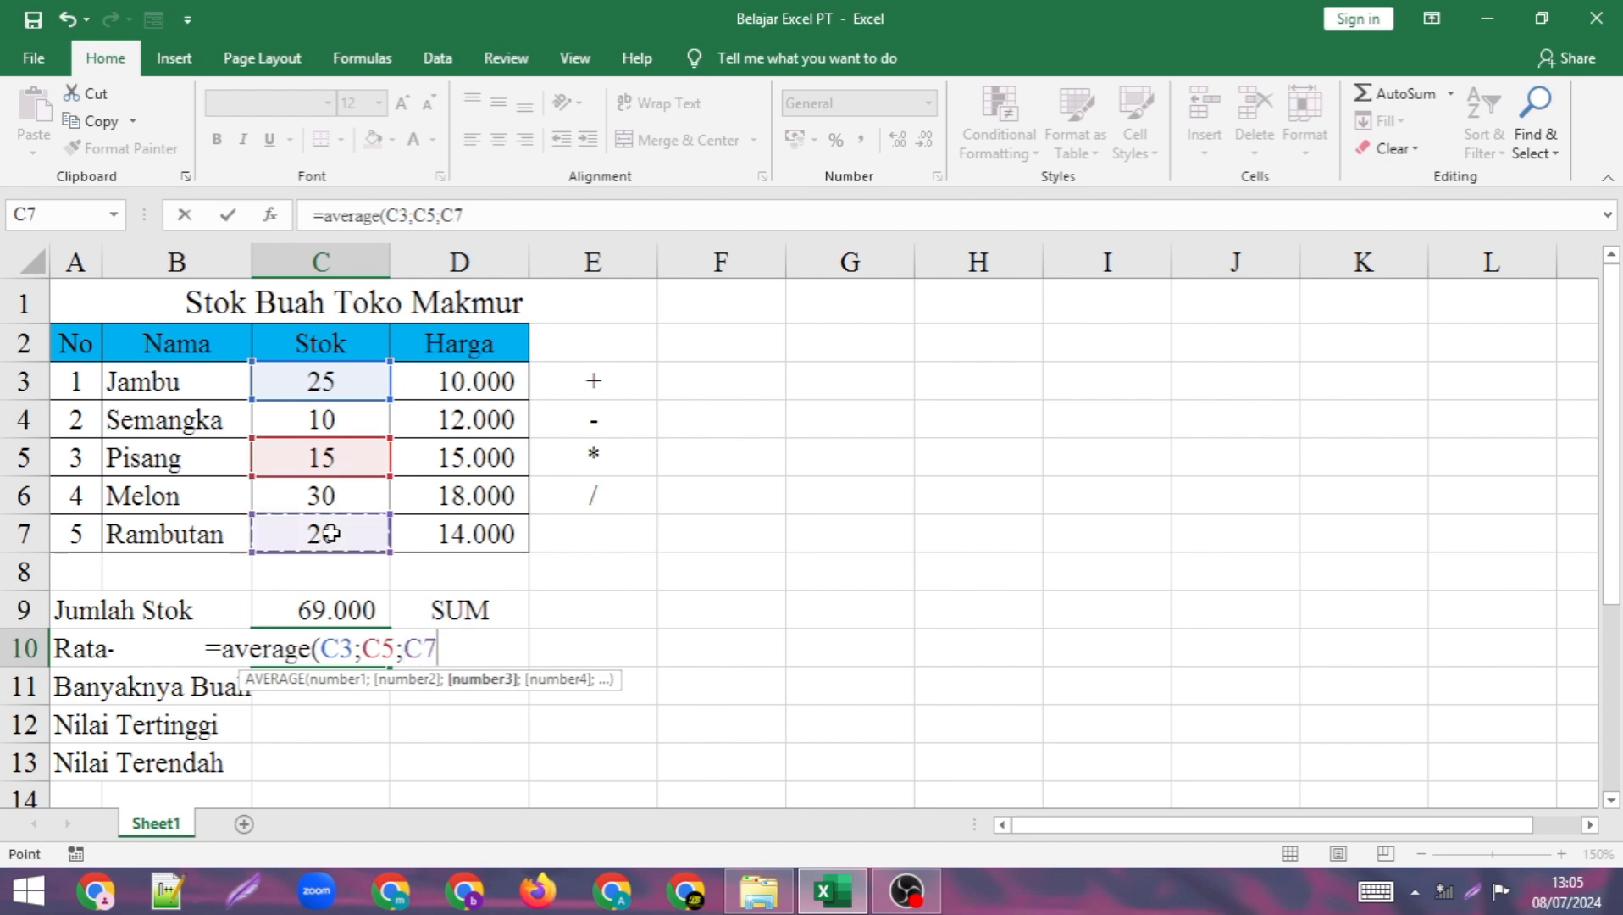
text())
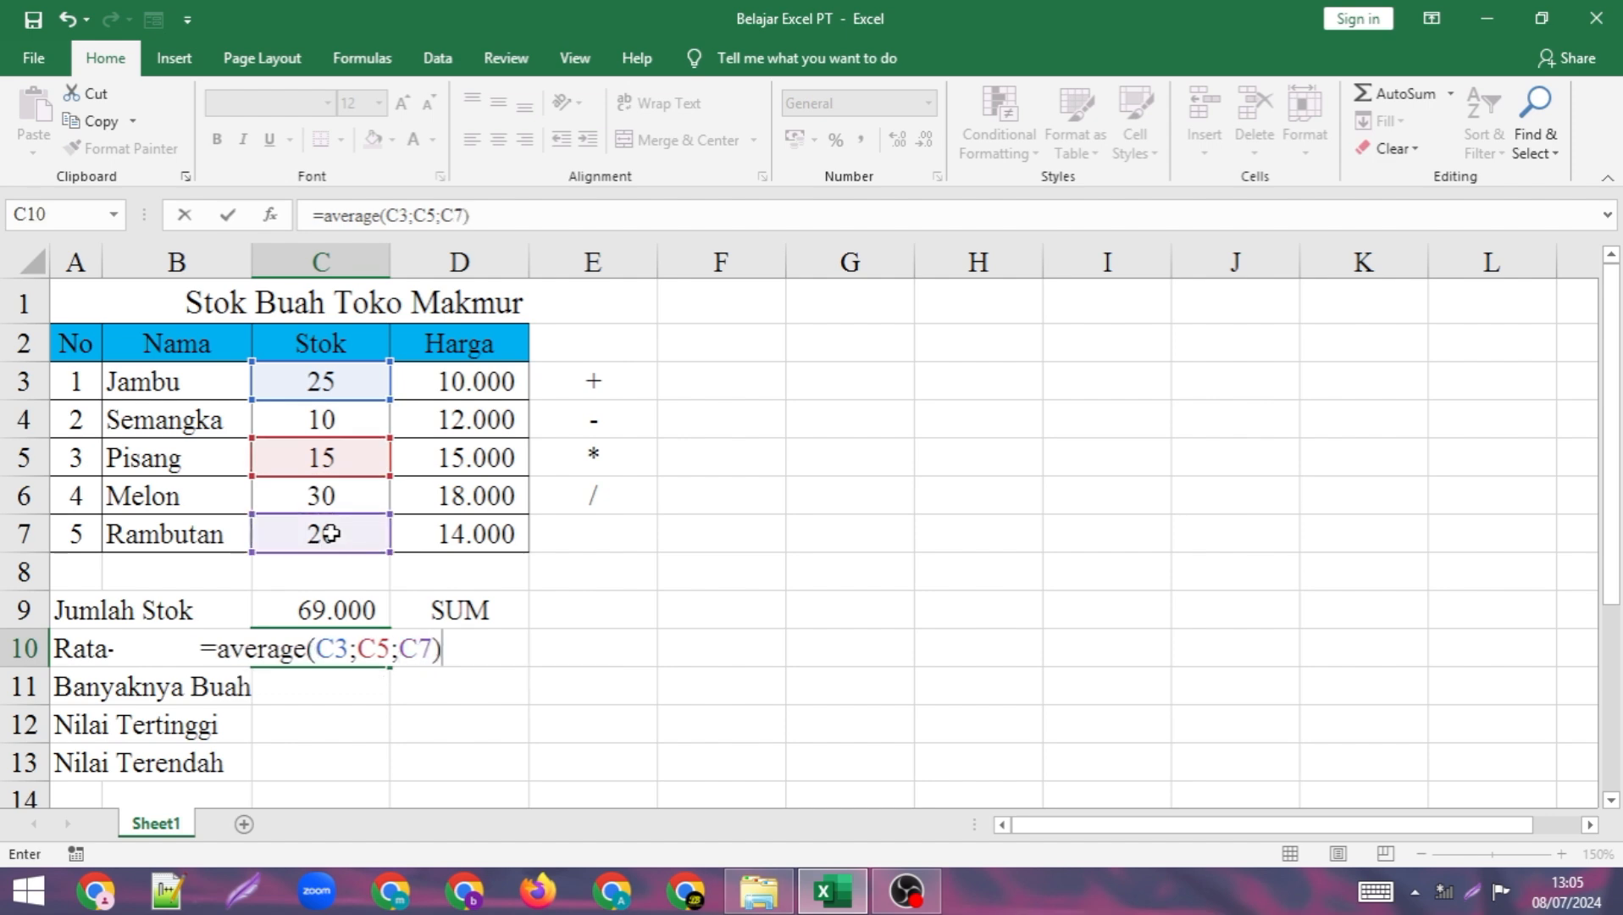
key(Return)
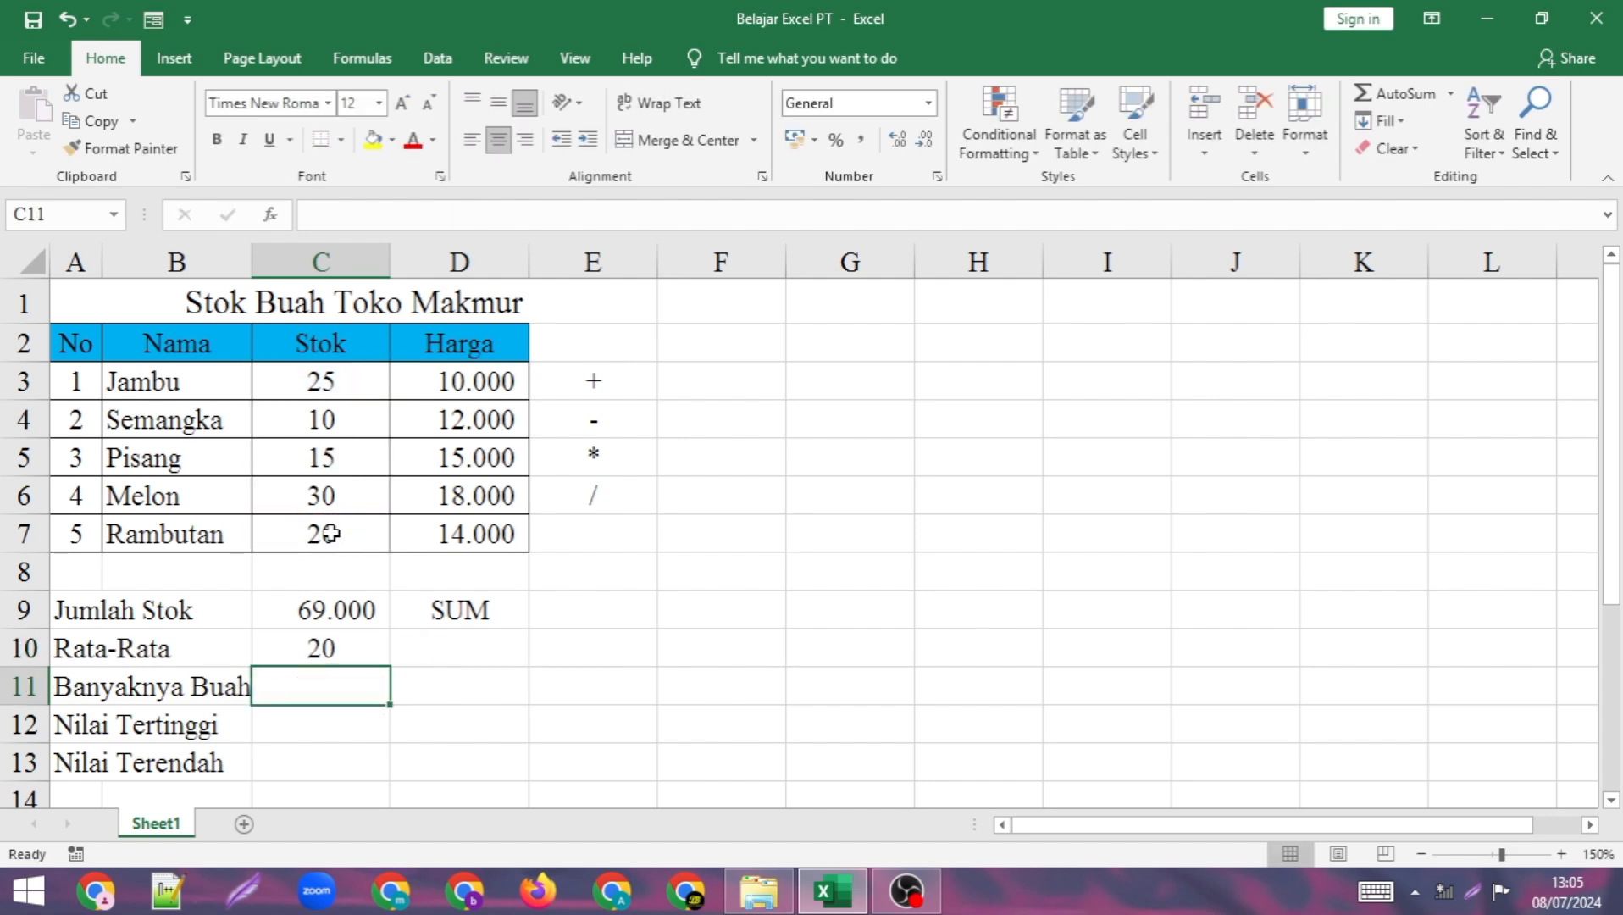
Replace the formula in cell C10 with an AVERAGE of the whole stock range C3:C7.
click(336, 646)
double_click(336, 646)
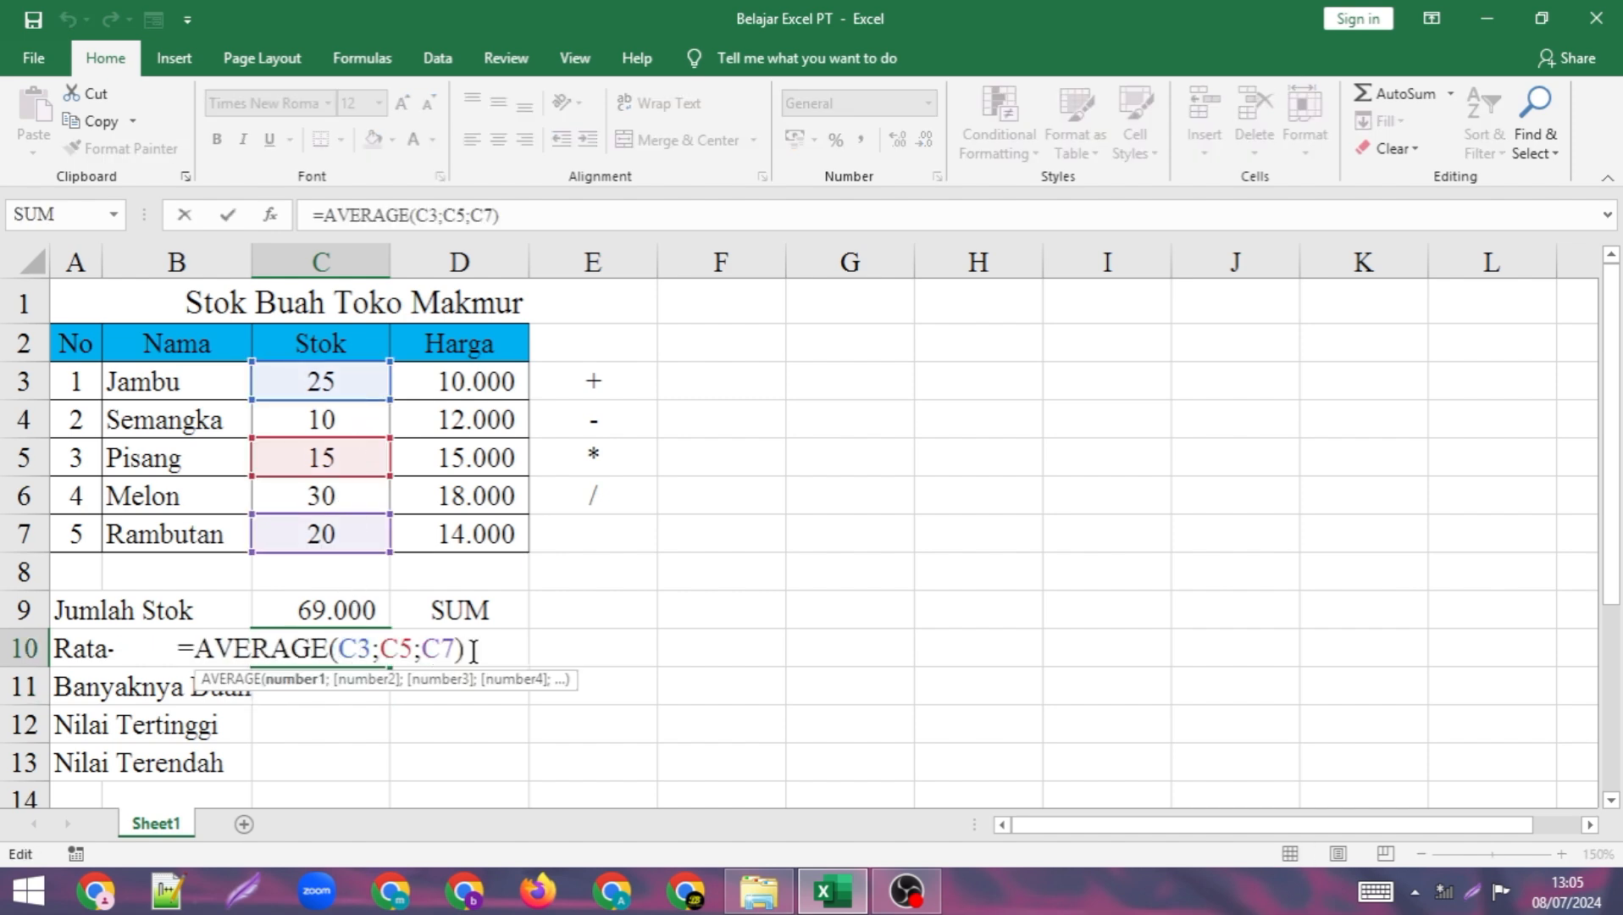
drag(467, 649, 155, 650)
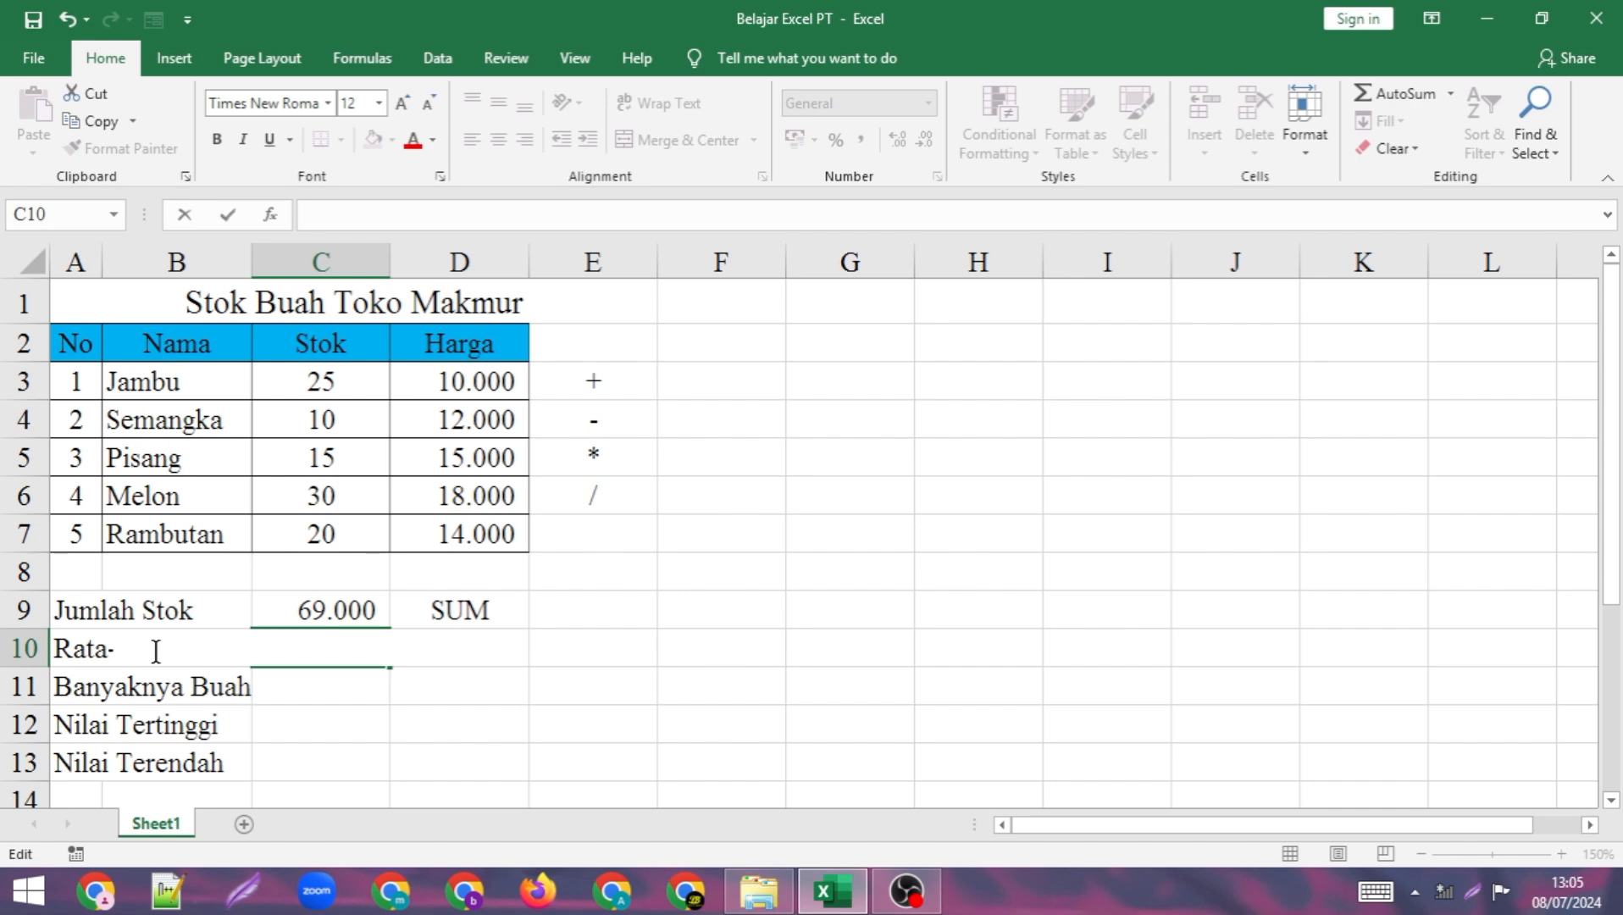
text(=average)
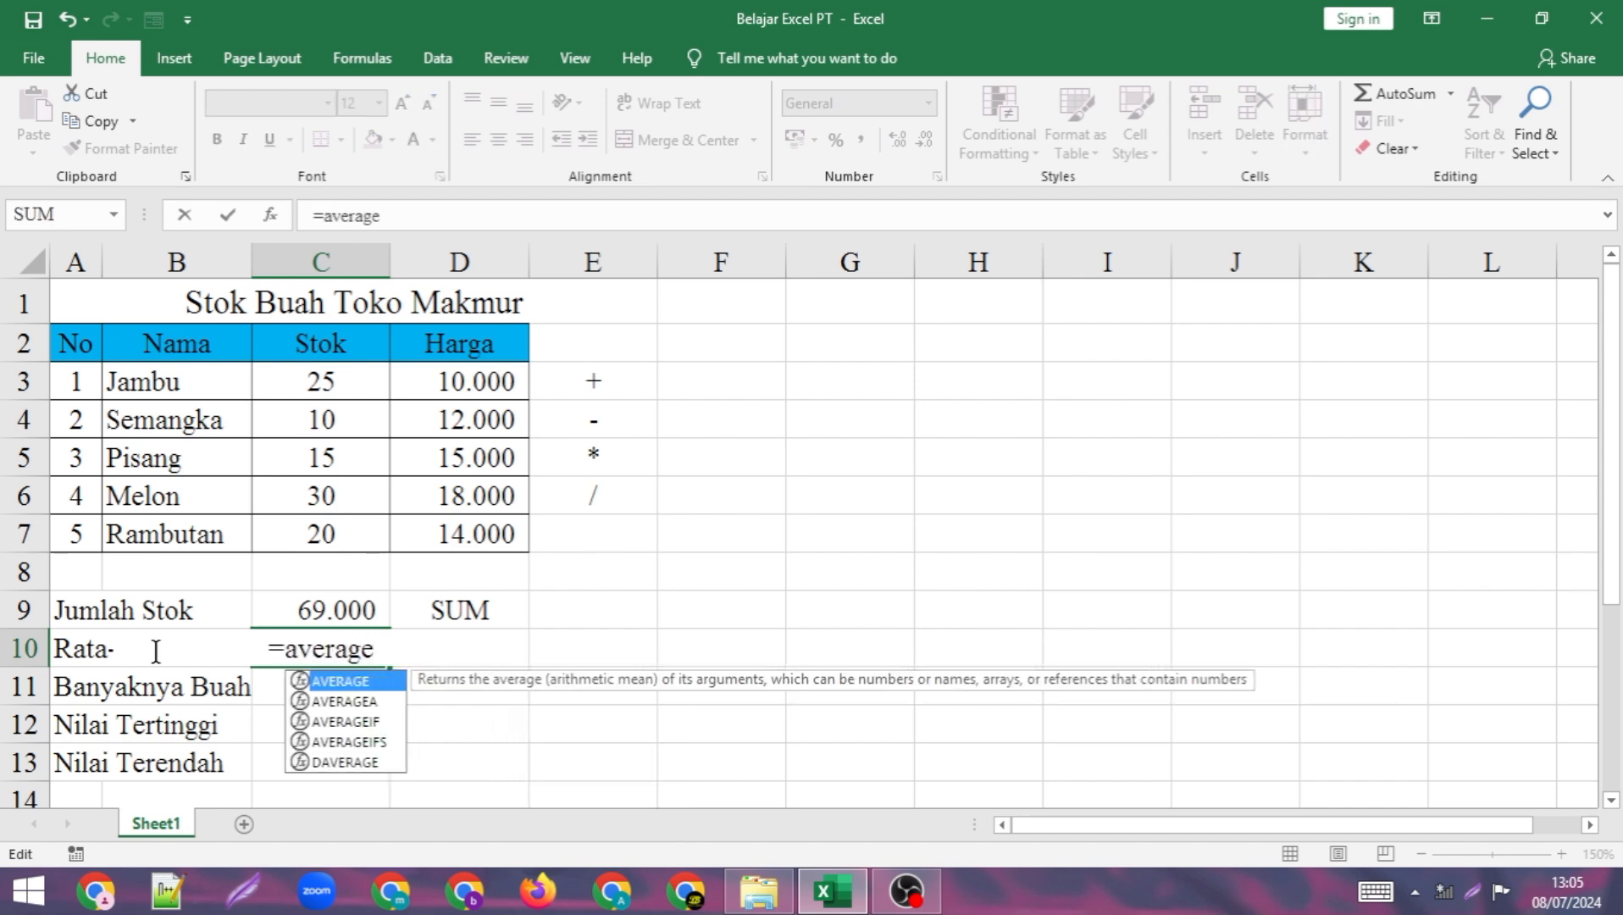
text(()
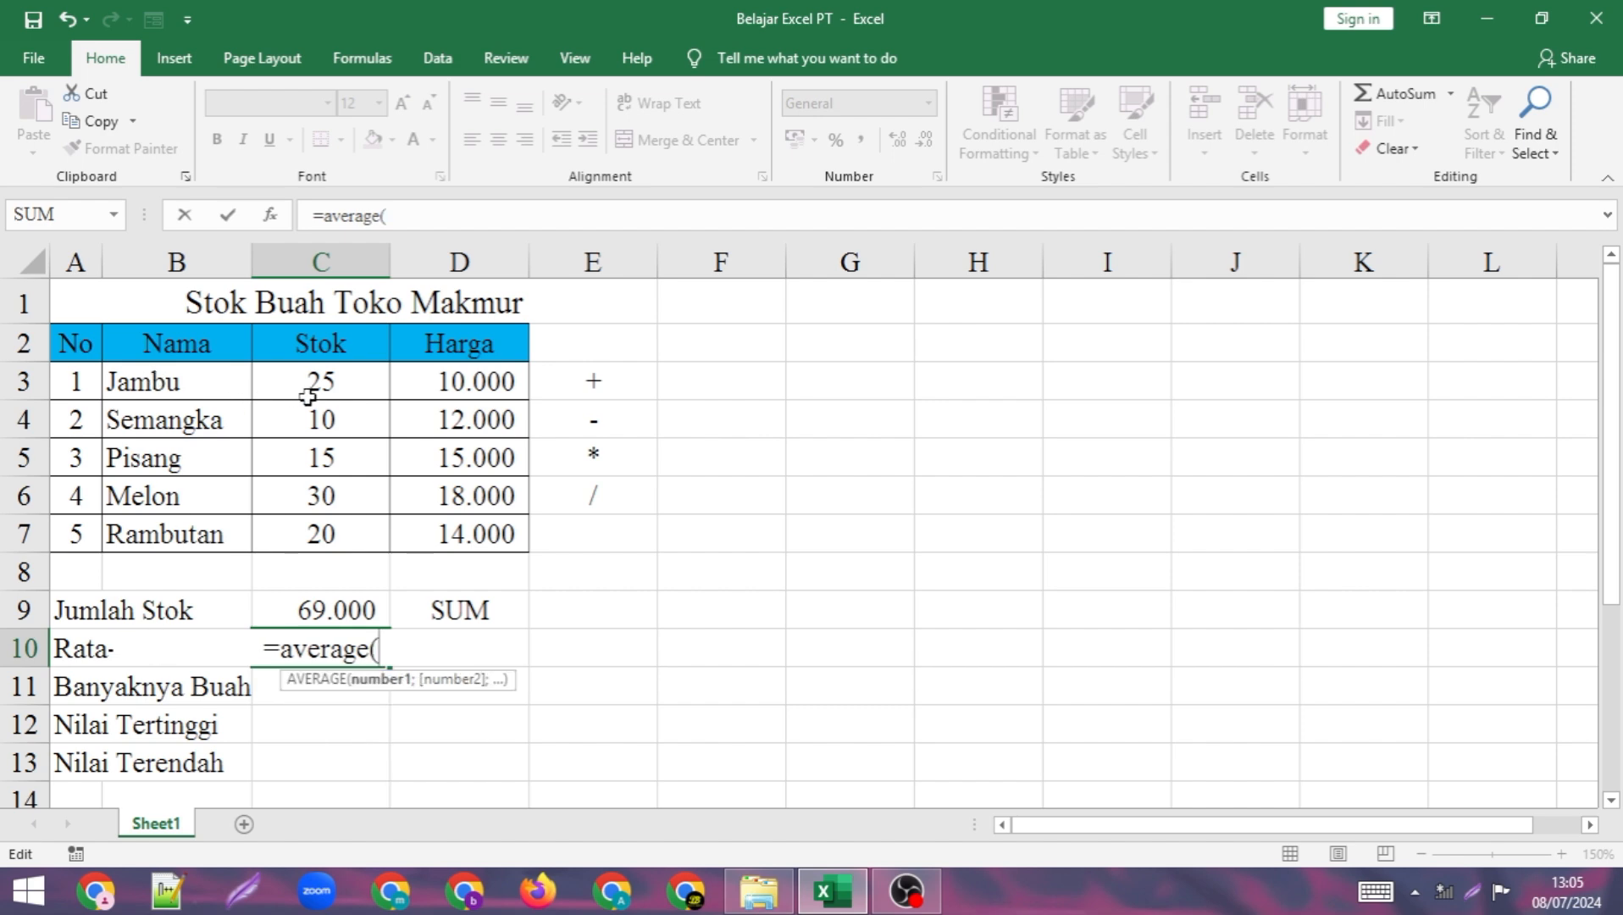
drag(307, 396, 324, 532)
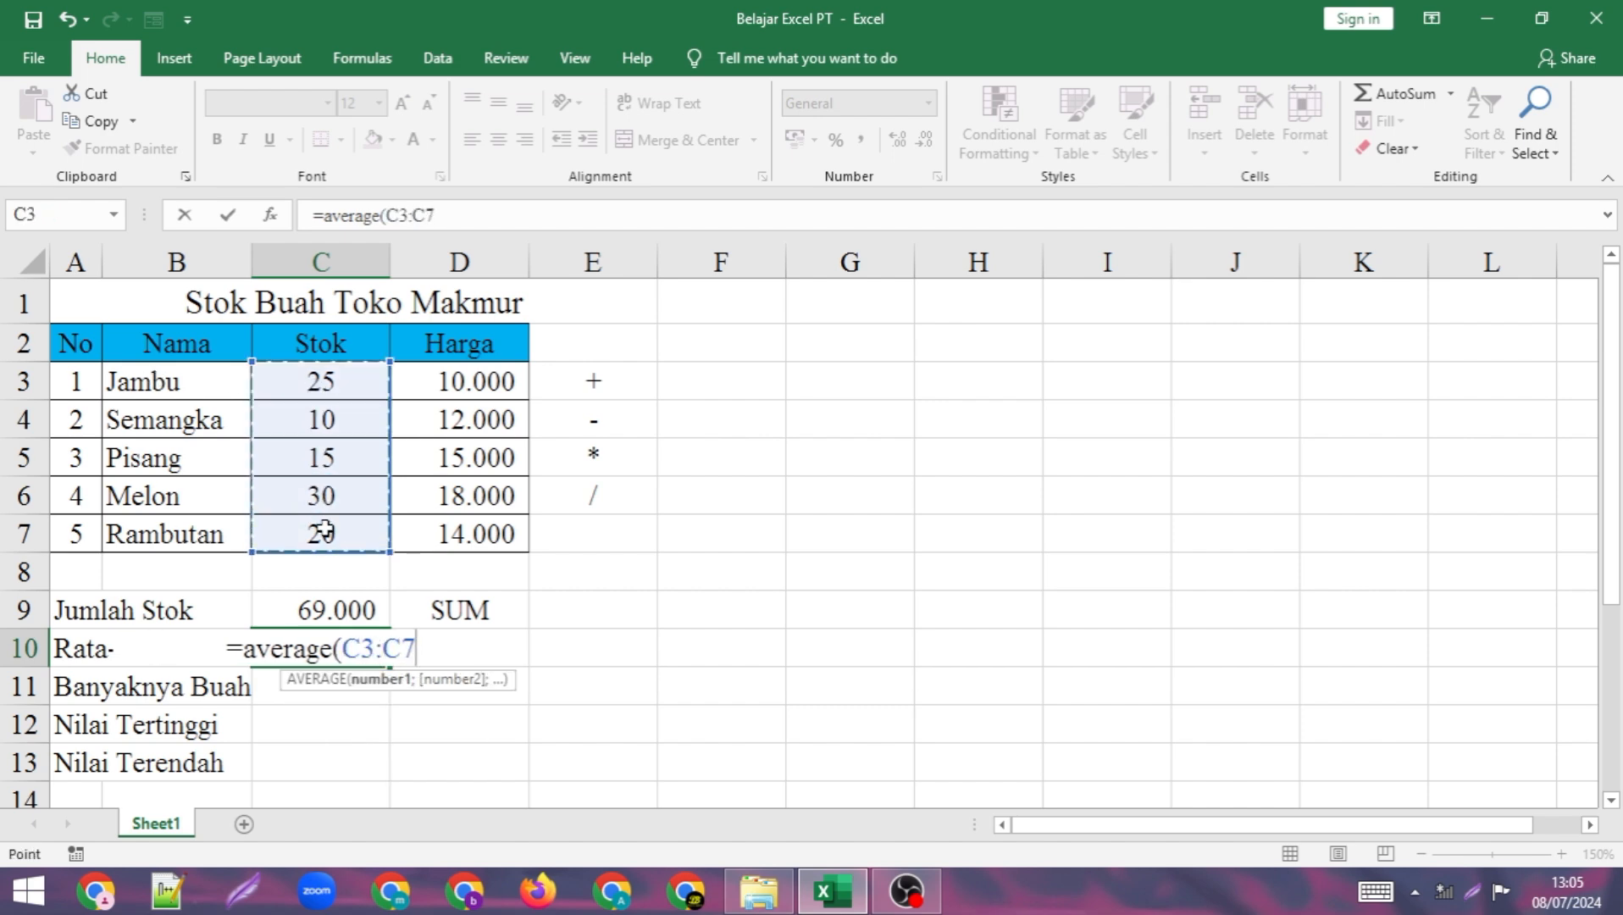
text())
key(Return)
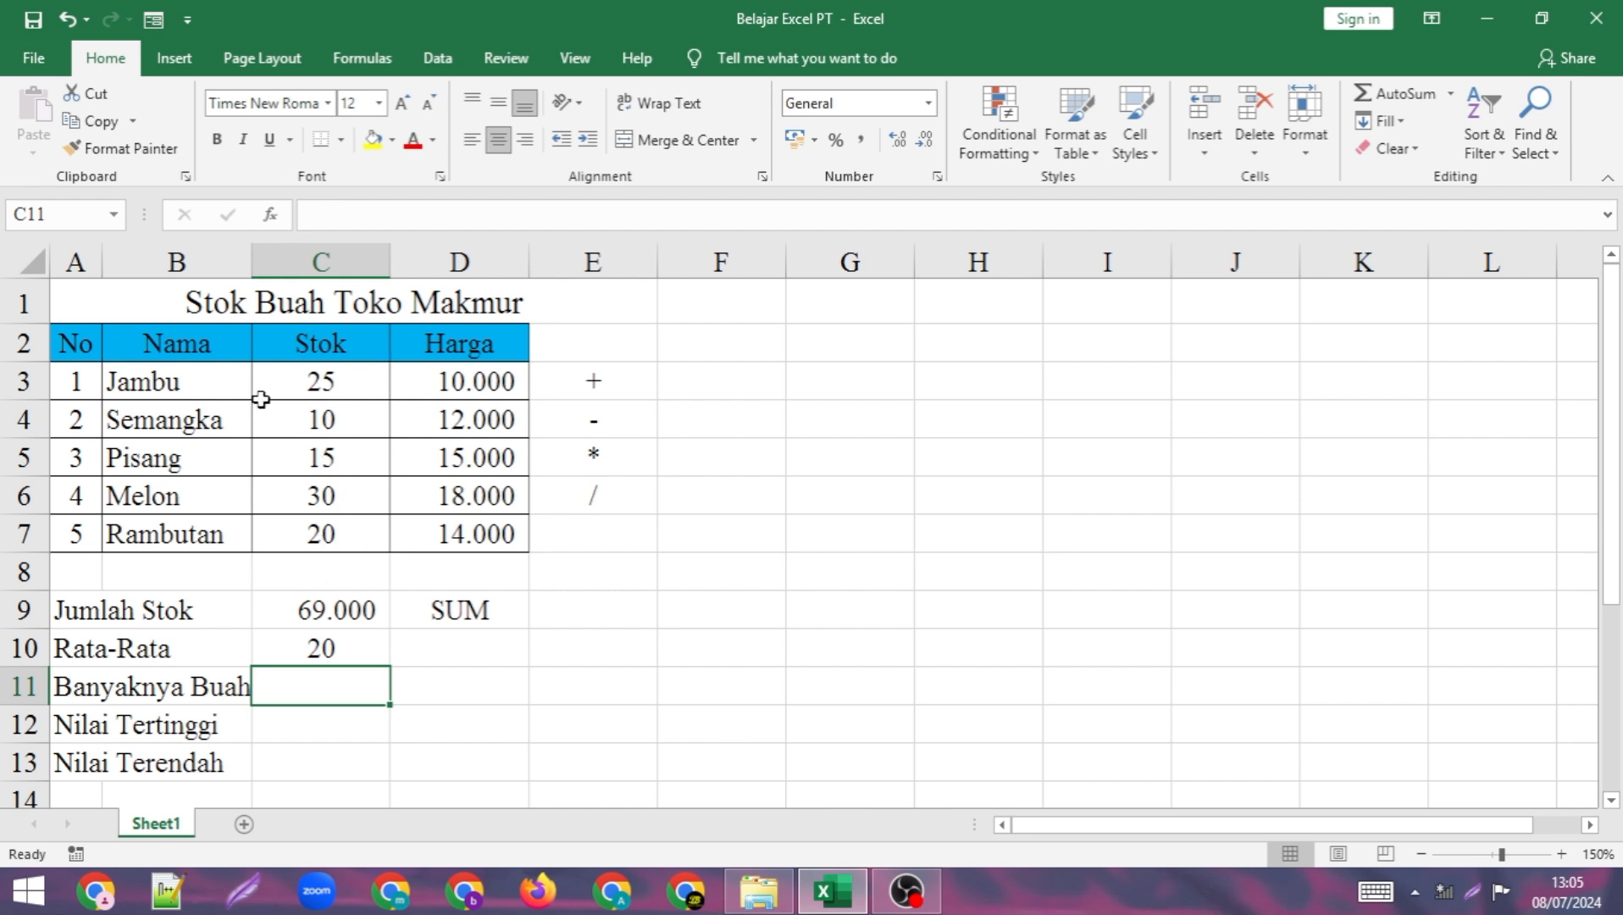
Enter the function label AVERAGE in cell D10, next to the Rata-Rata value.
click(359, 648)
click(475, 648)
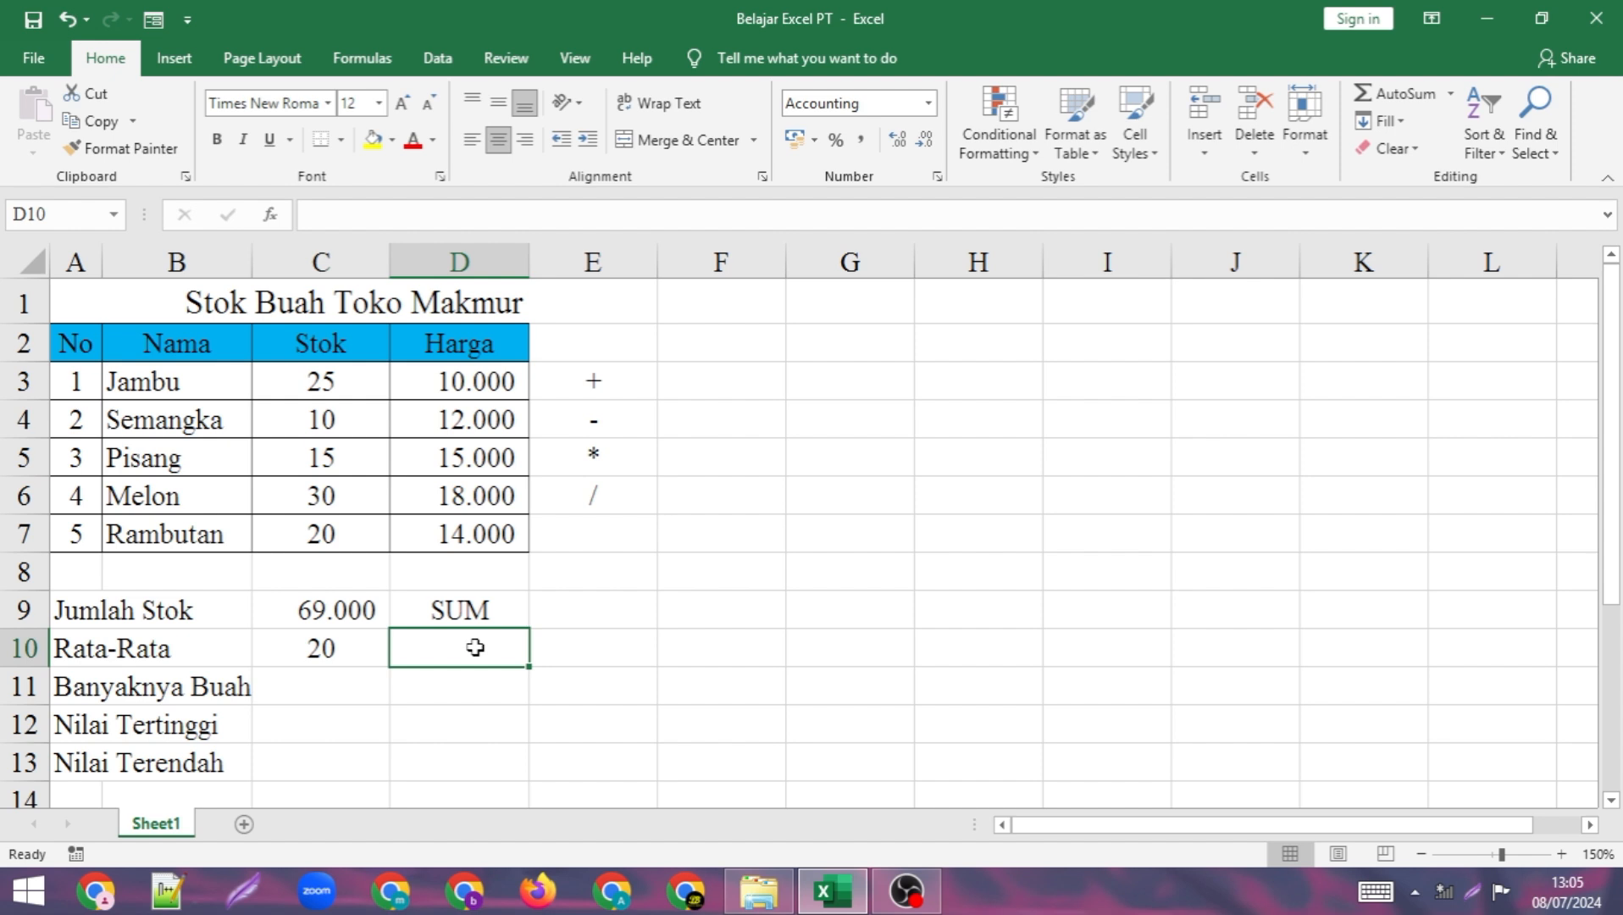
text(A)
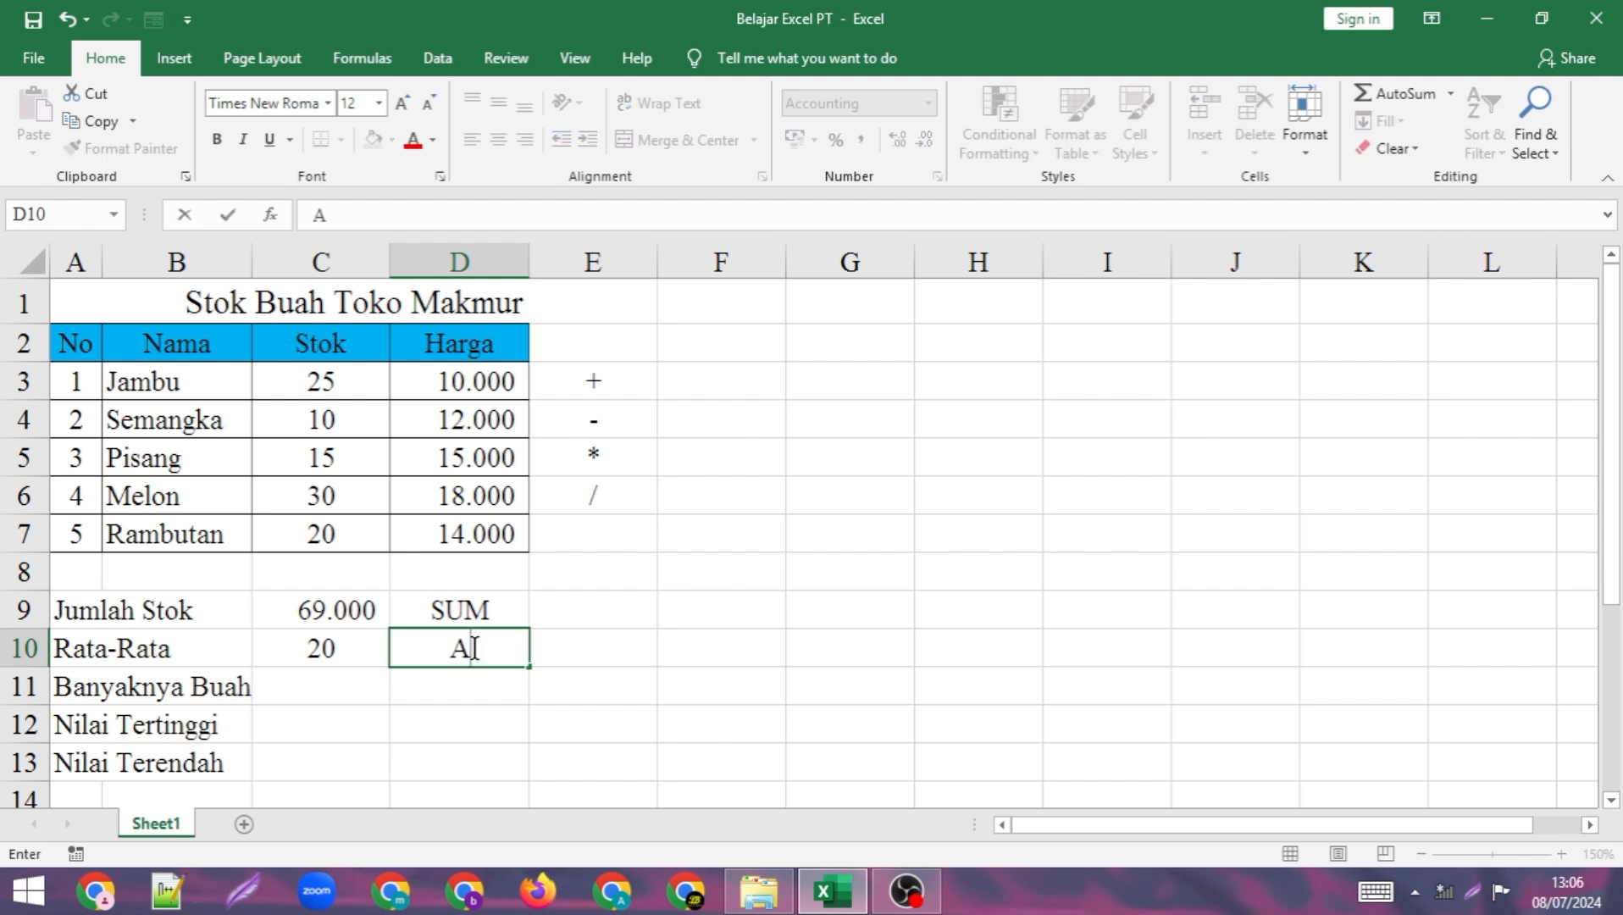
text(VERAGE)
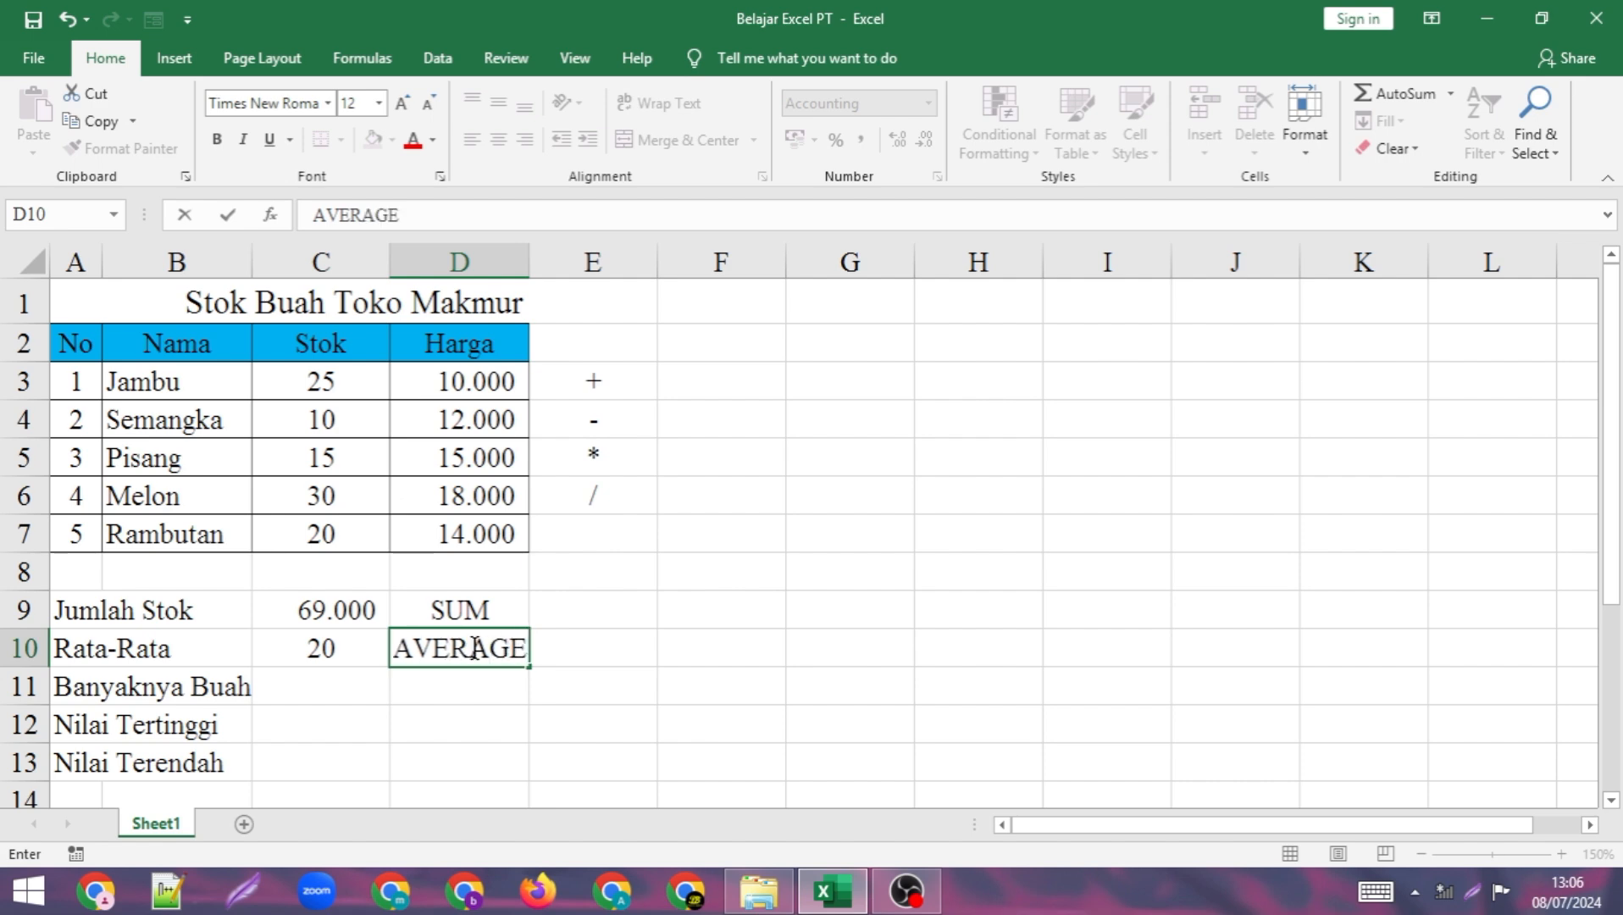
click(333, 691)
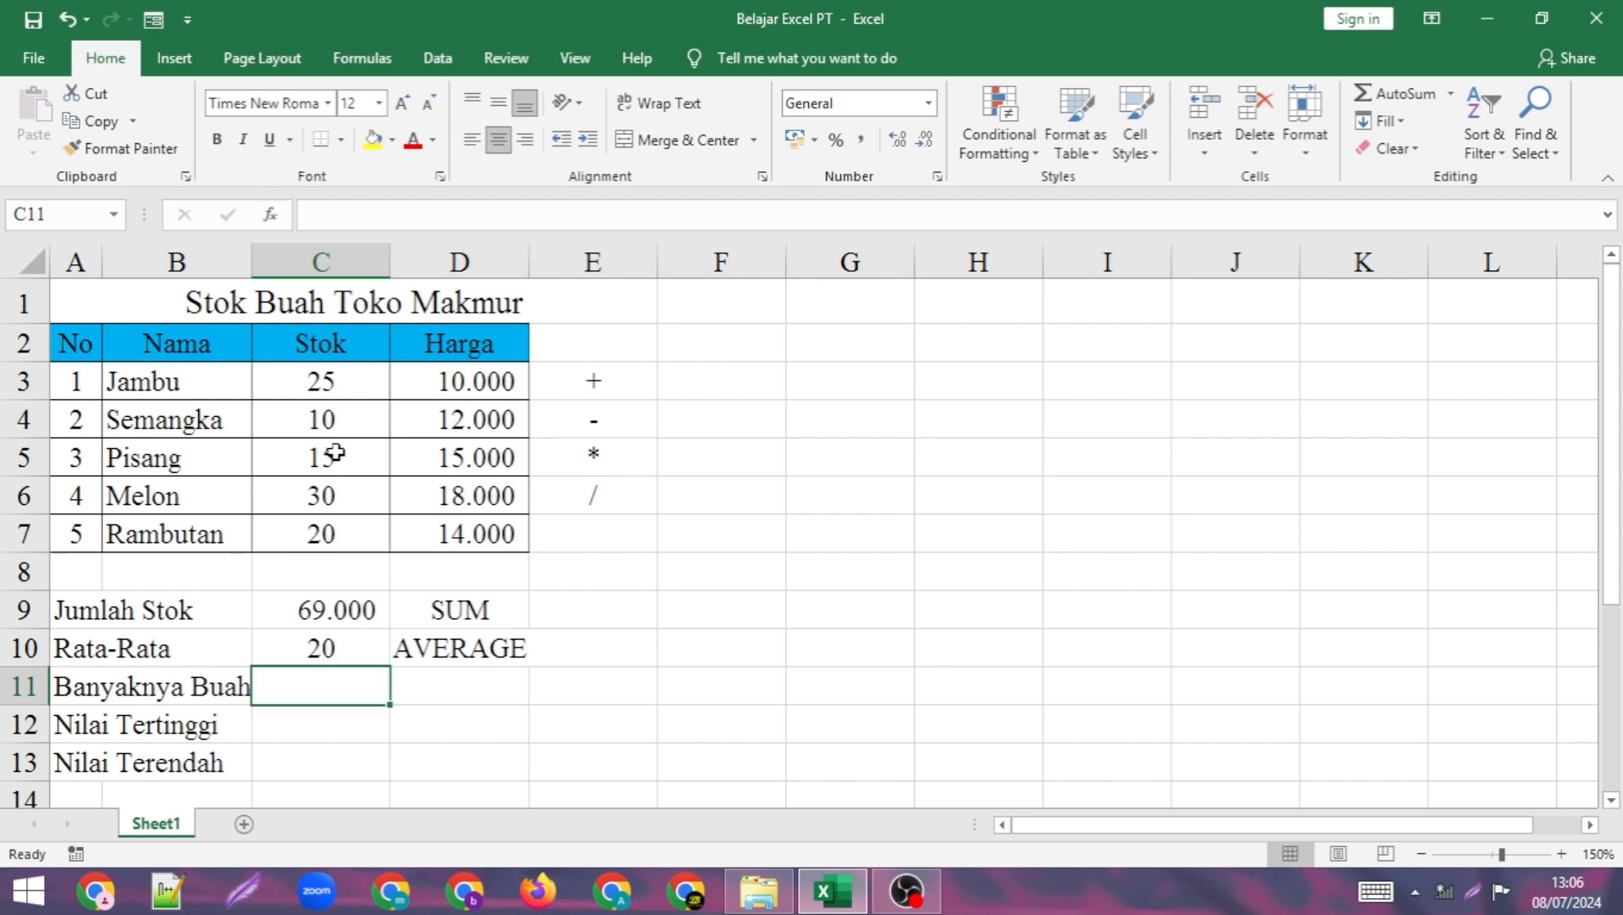
Enter a COUNT formula in cell C11 that counts the entries in the stock range C3:C7.
click(292, 378)
click(301, 428)
click(297, 477)
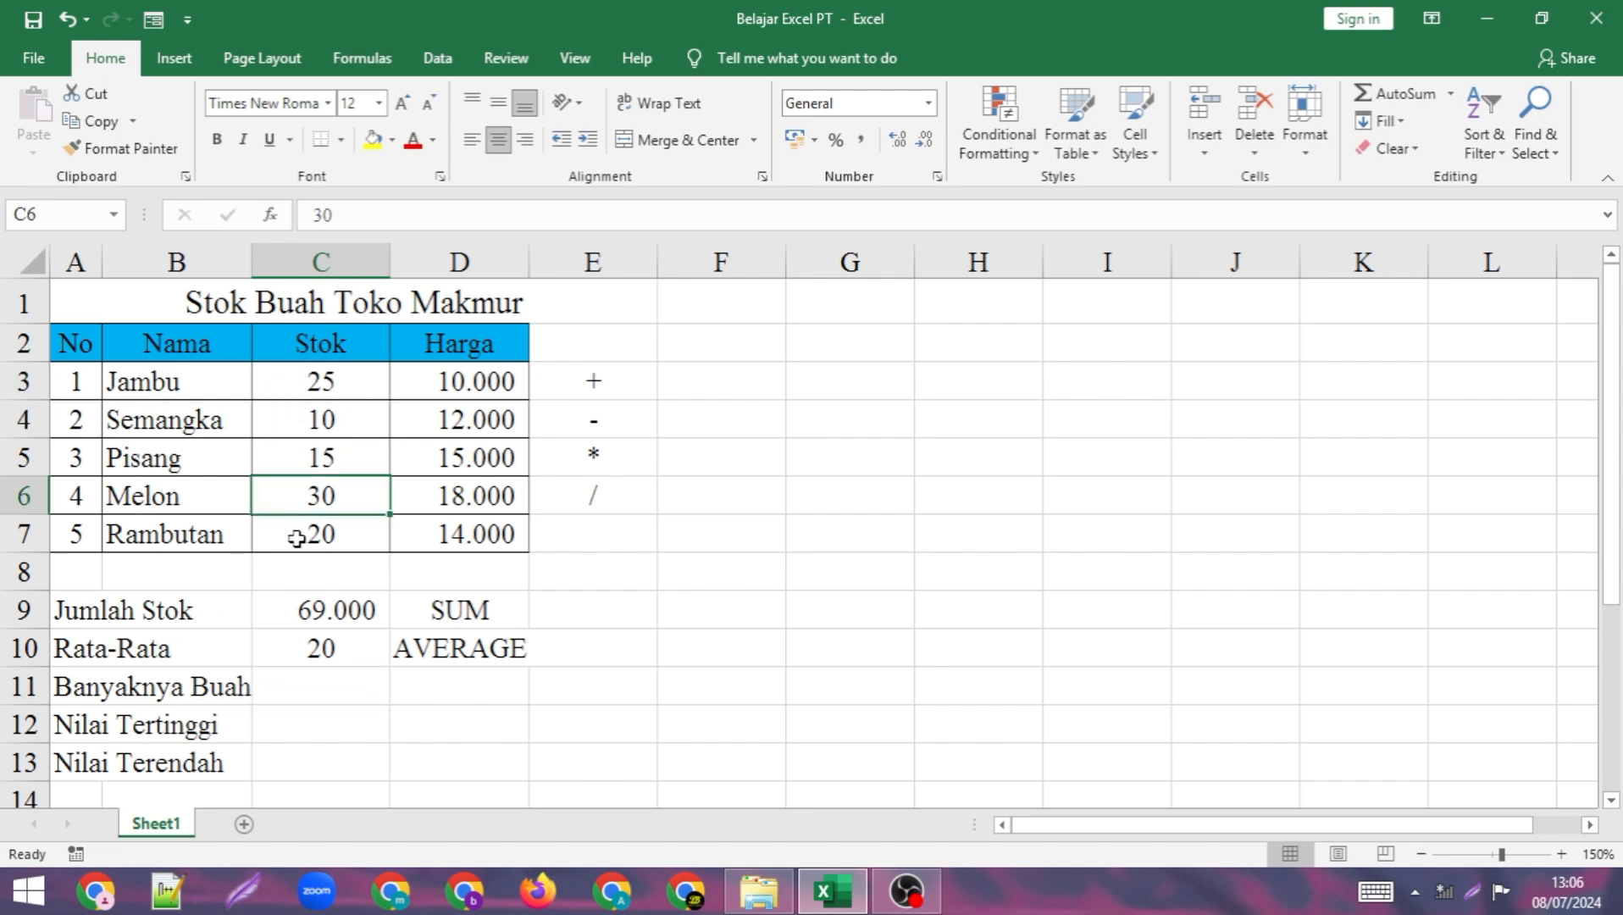
click(311, 688)
text(=)
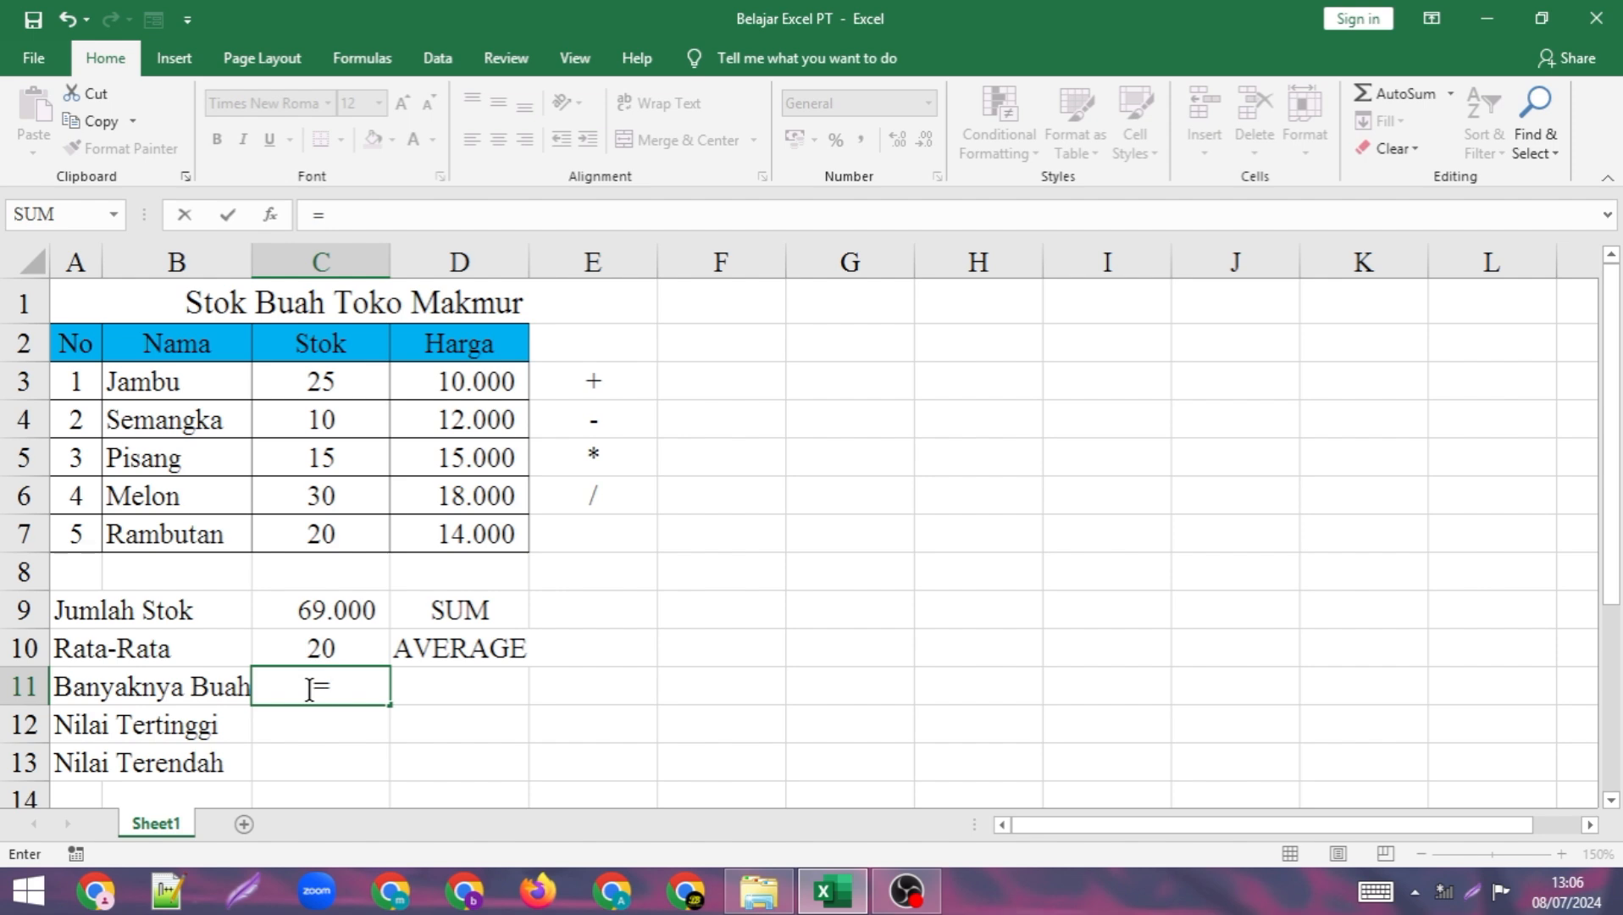
text(c)
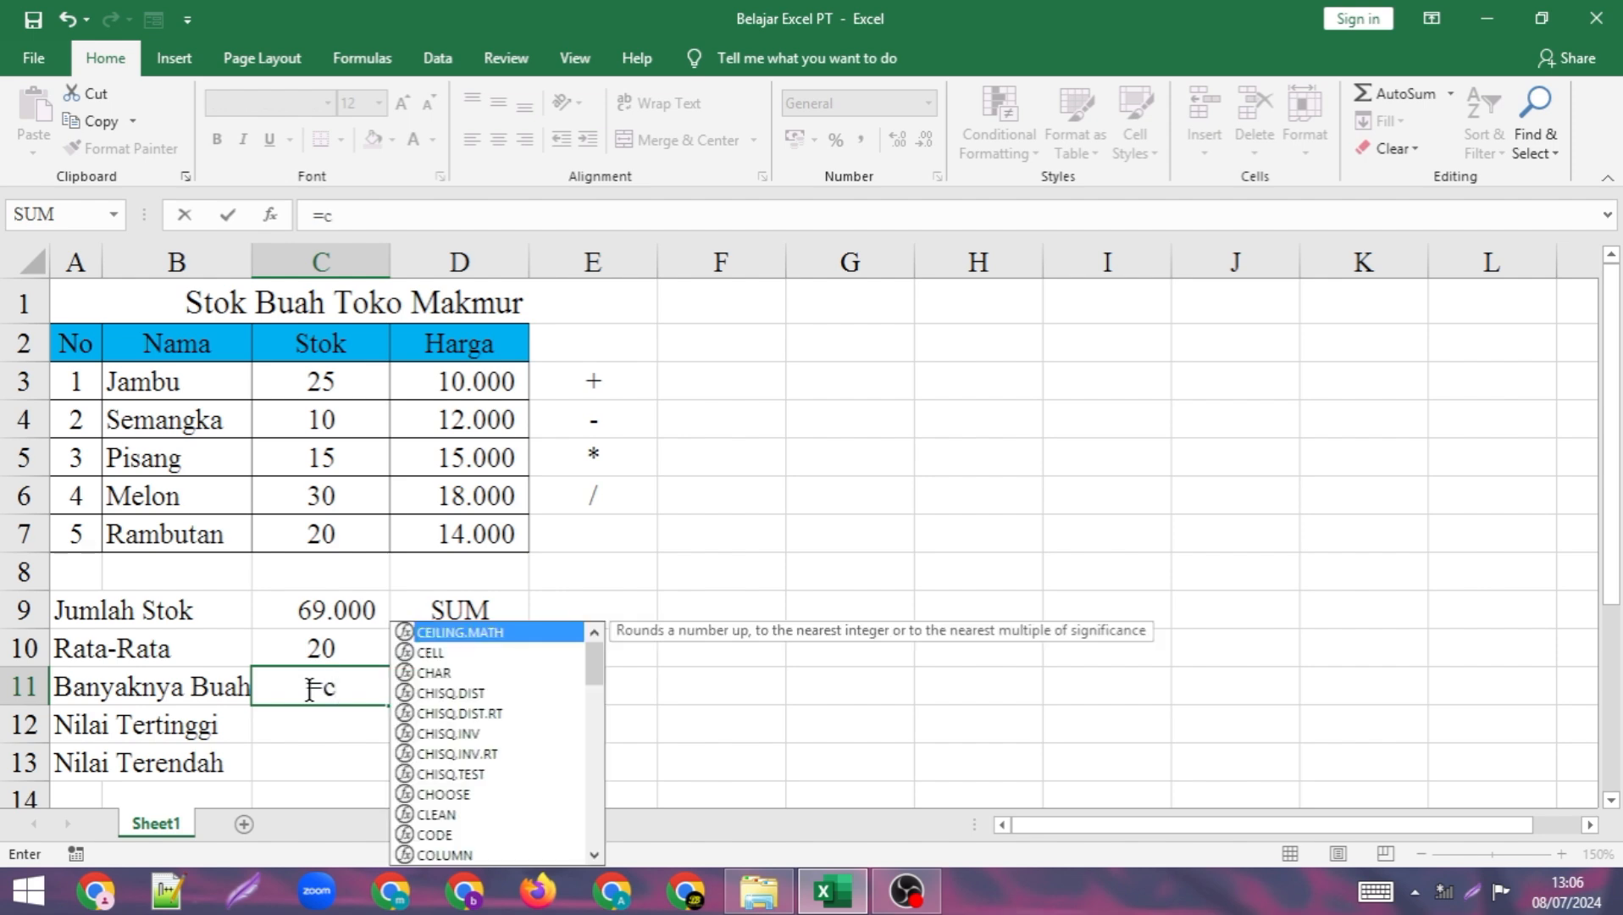
text(ount)
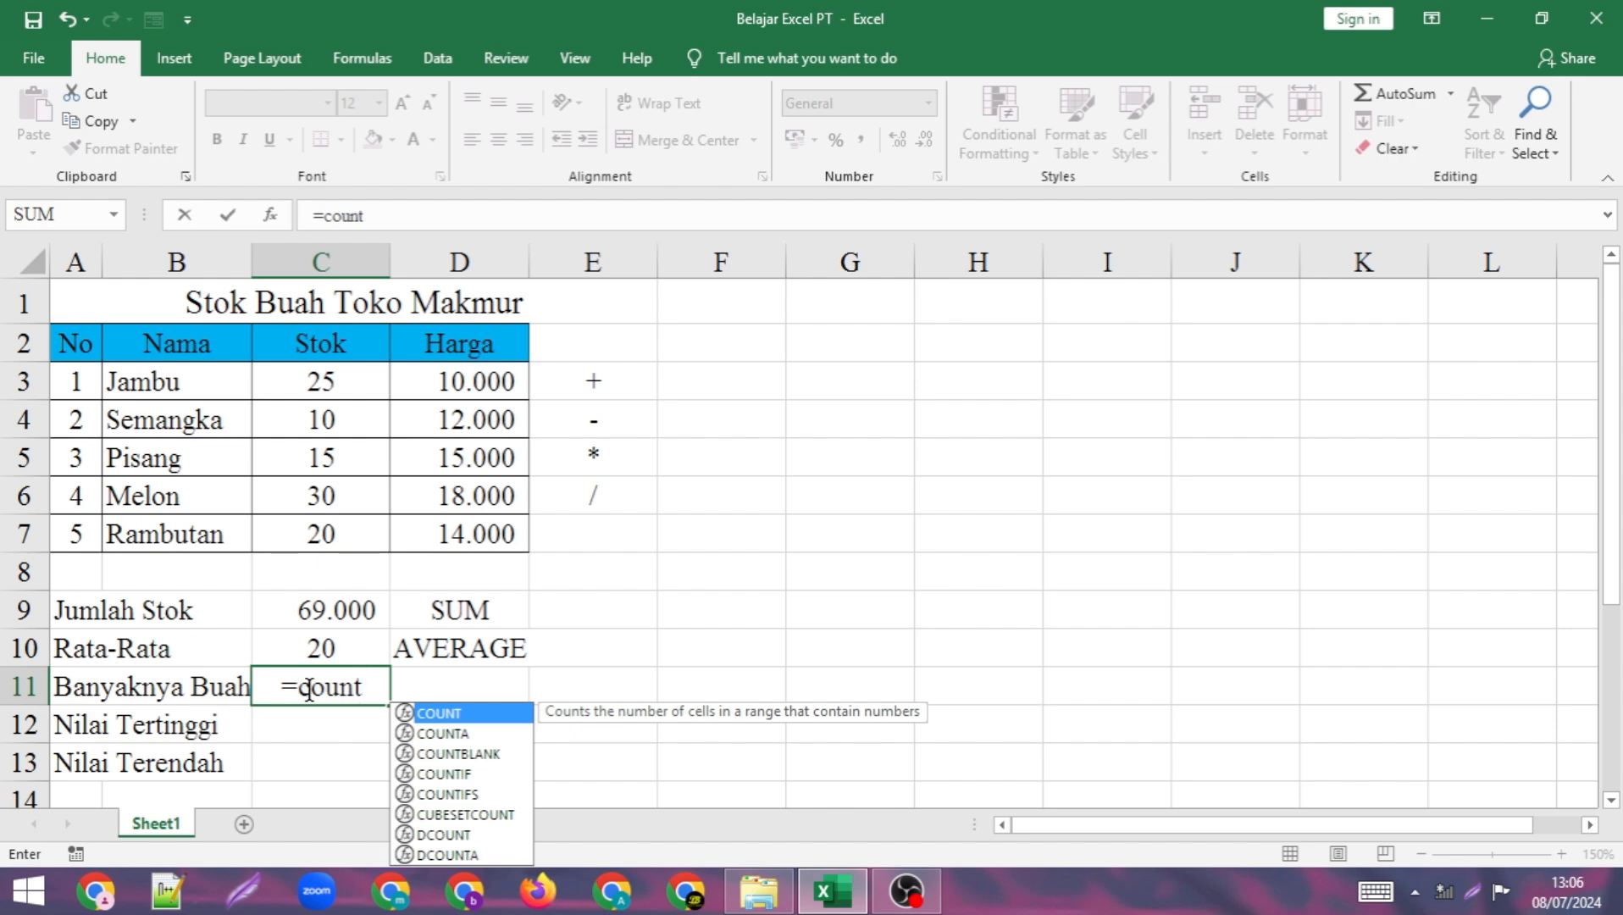
text(()
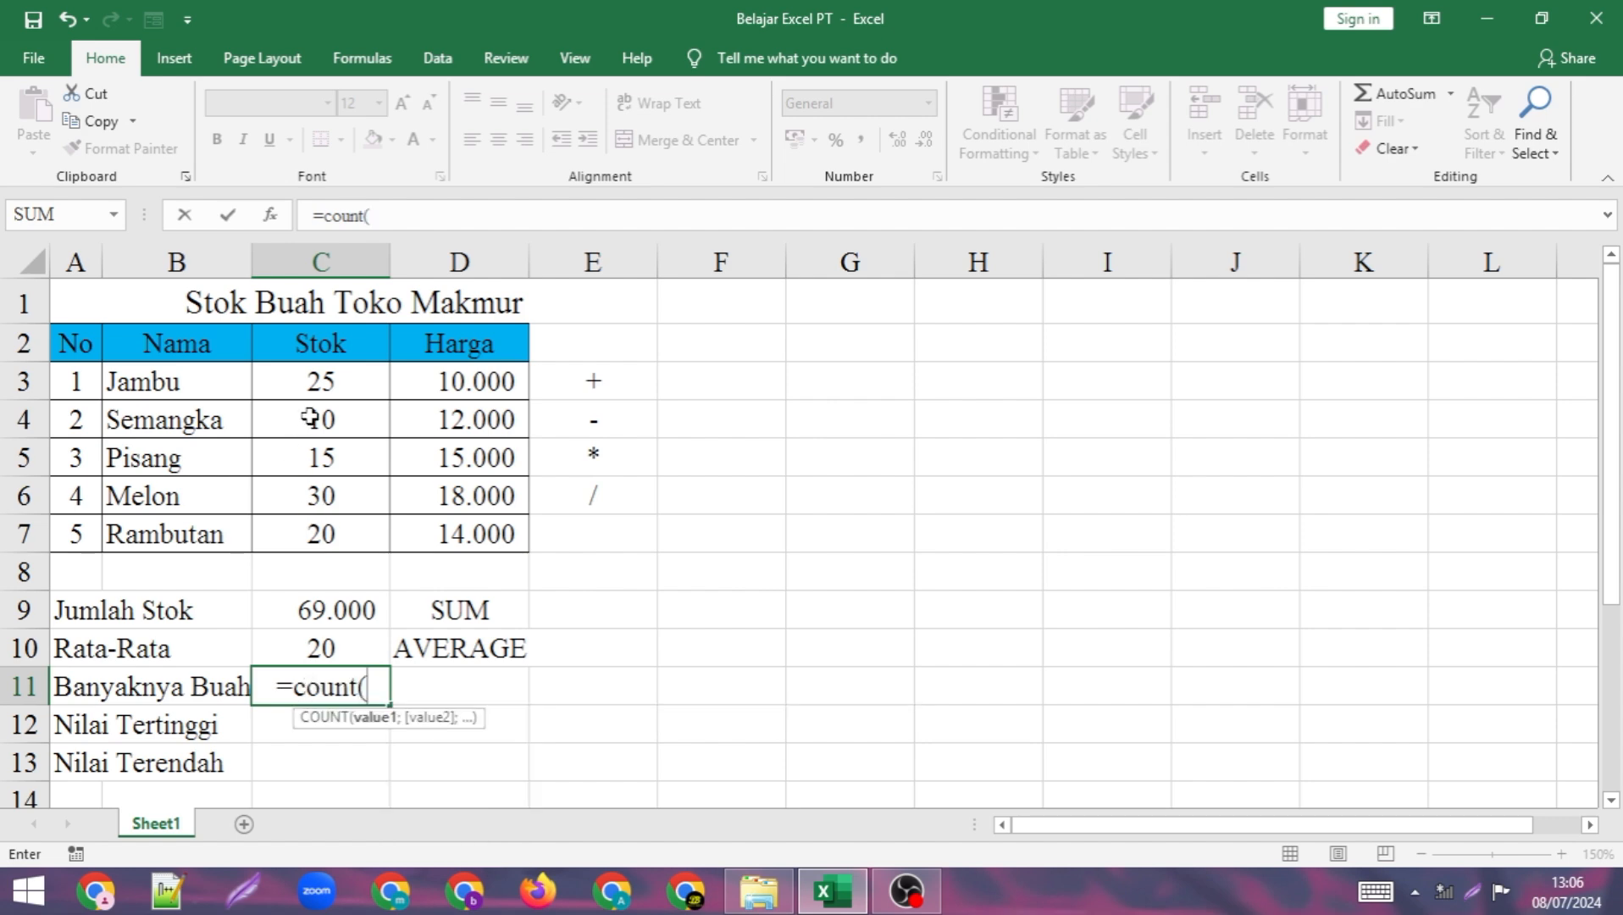
drag(322, 379, 321, 519)
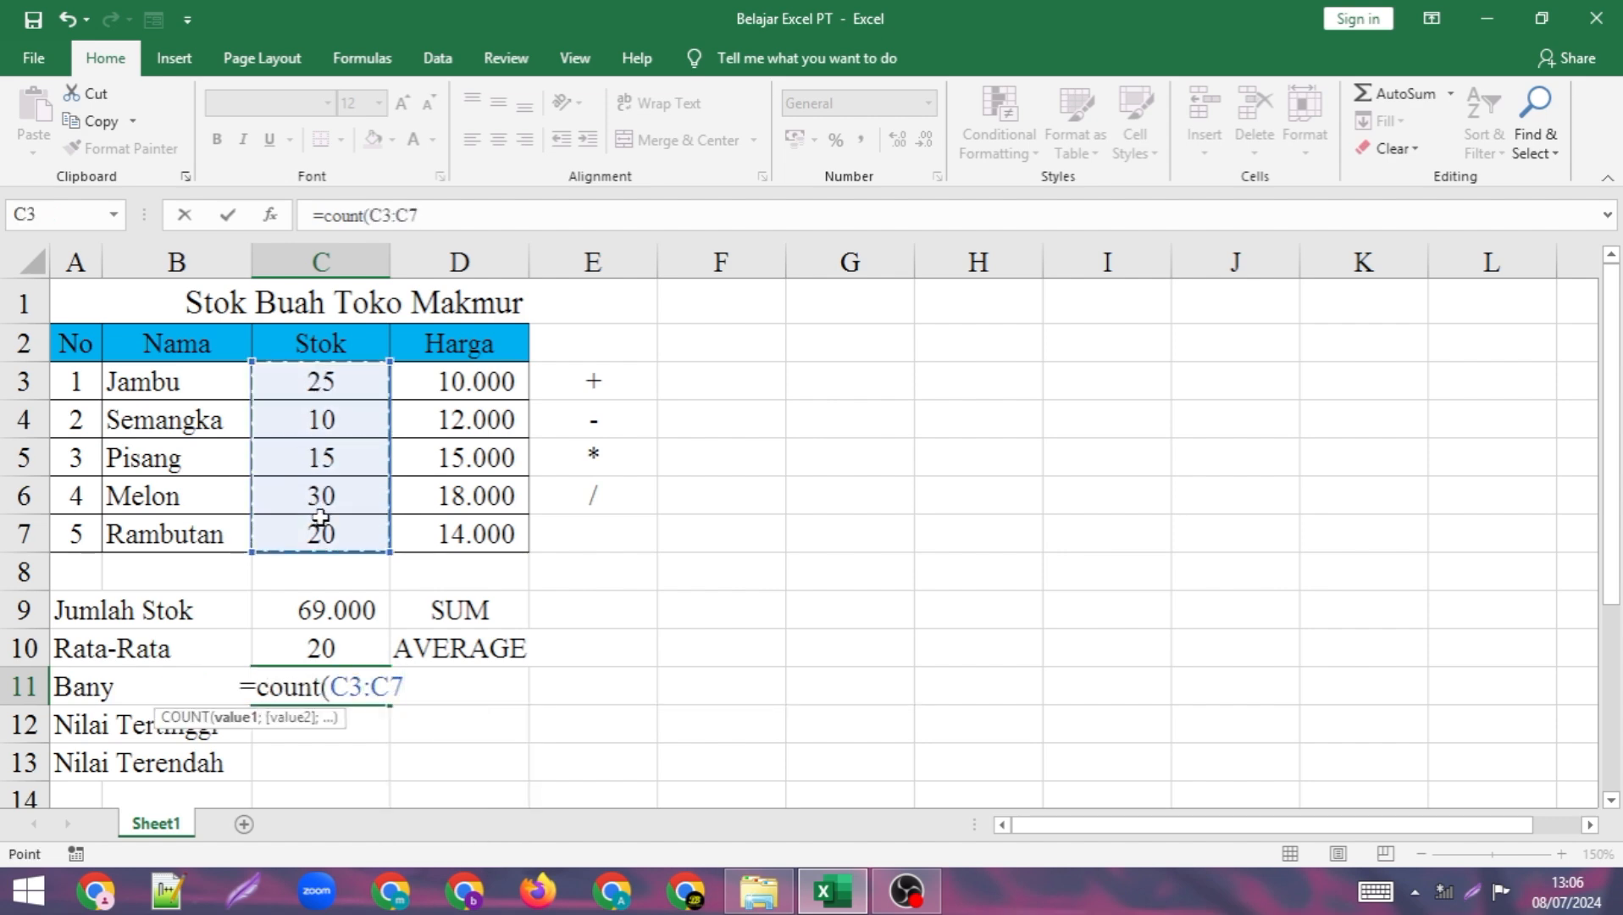
text())
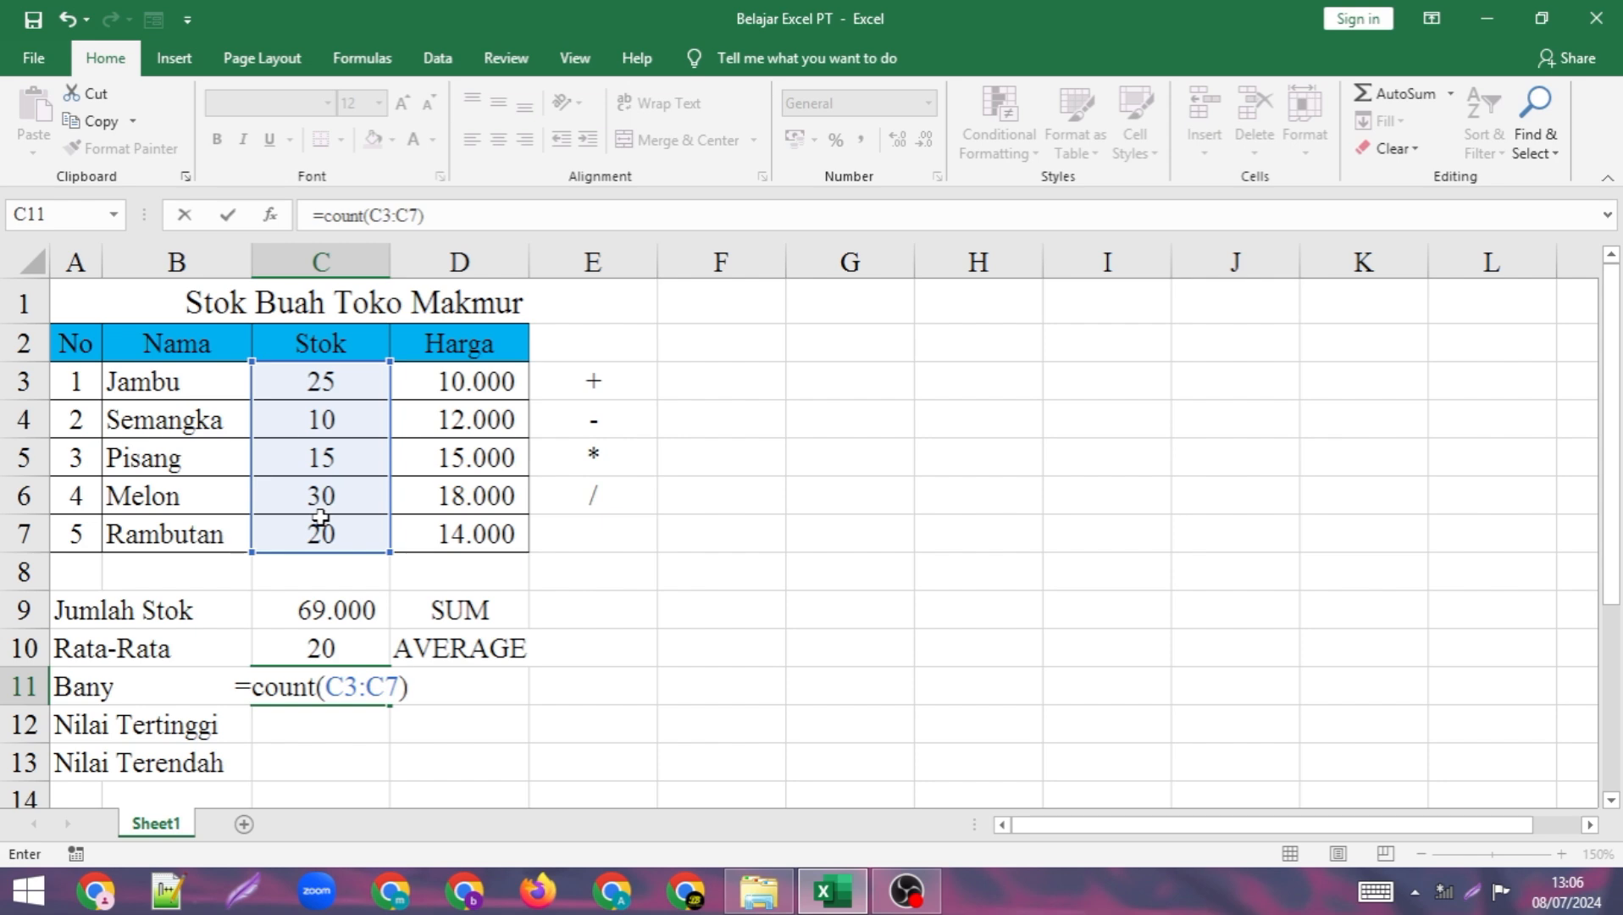
key(Return)
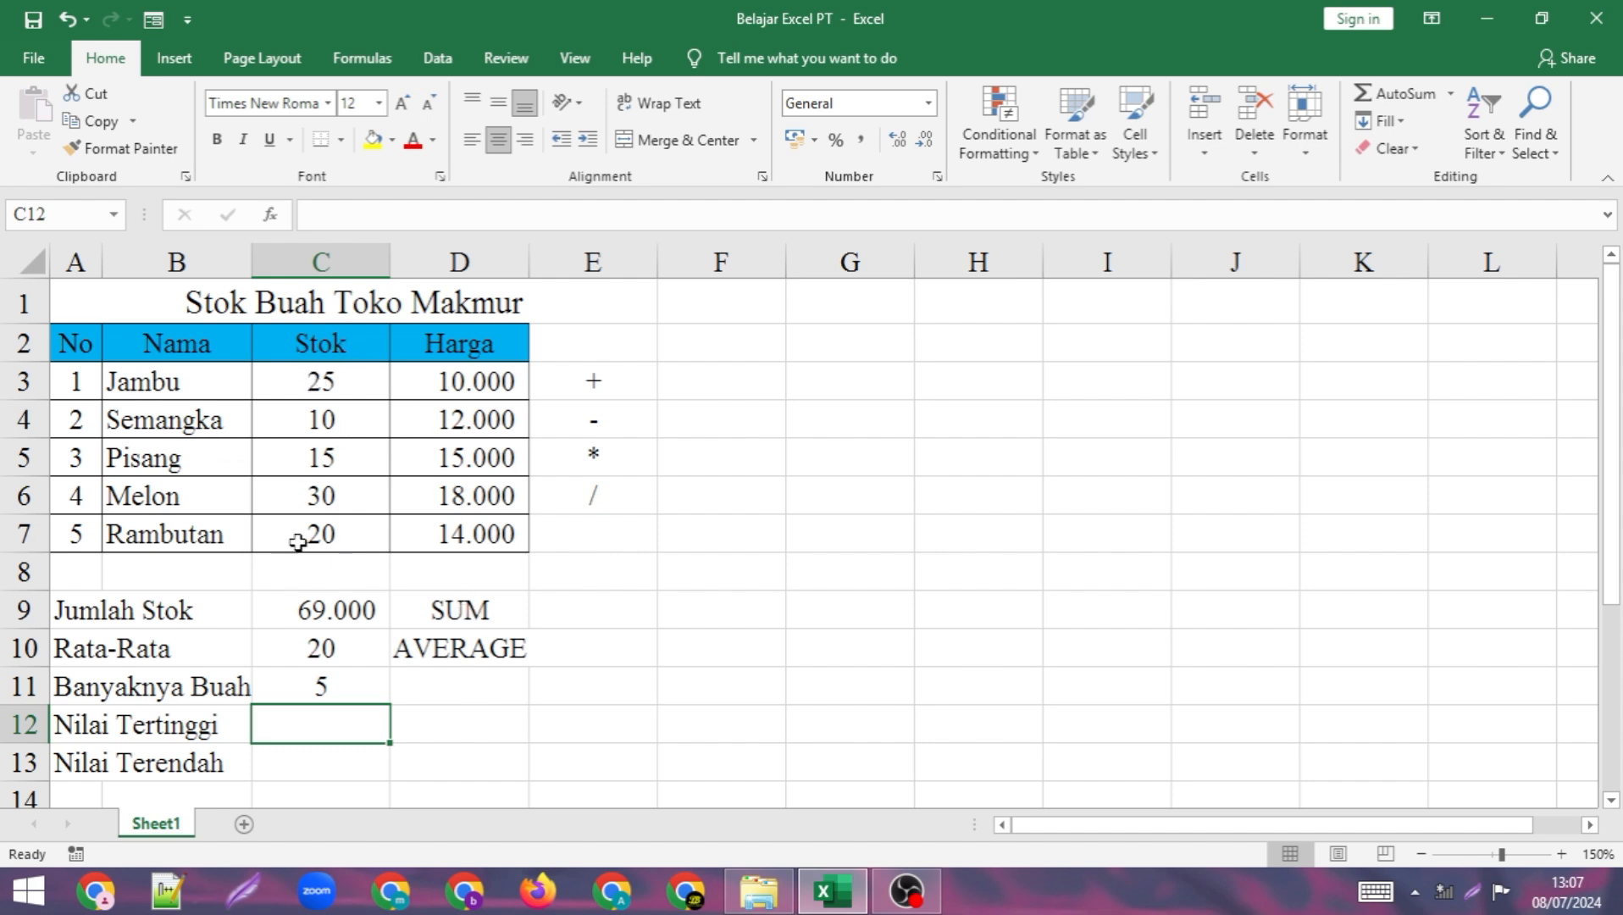
Enter the function label COUNT in capitals in cell D11, next to the Banyaknya Buah value.
click(449, 692)
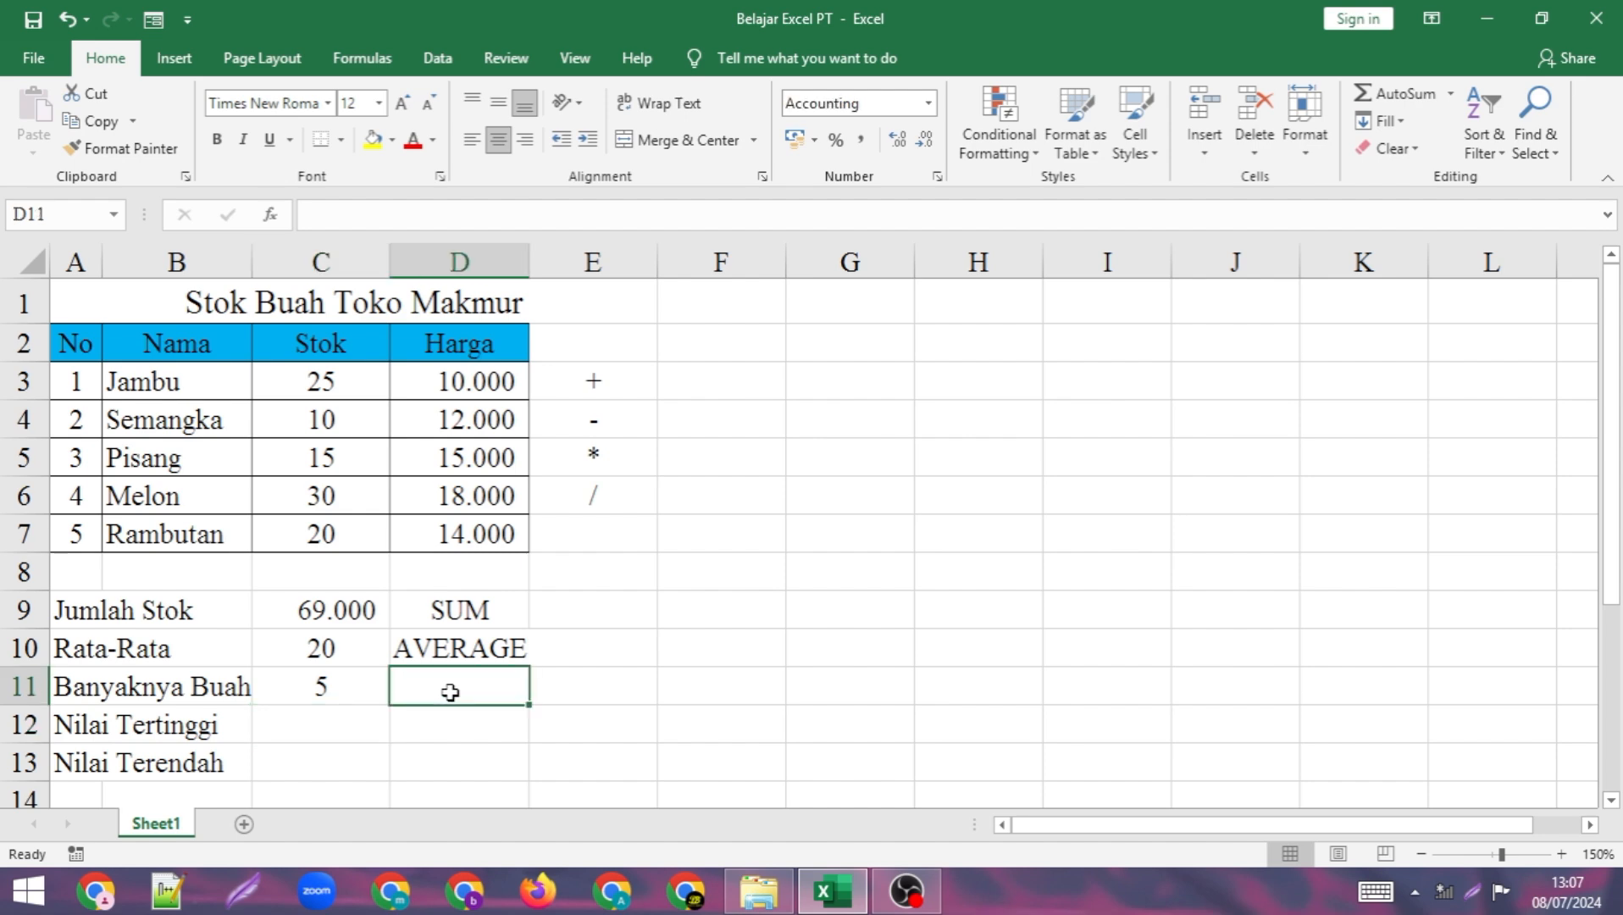
text(Count)
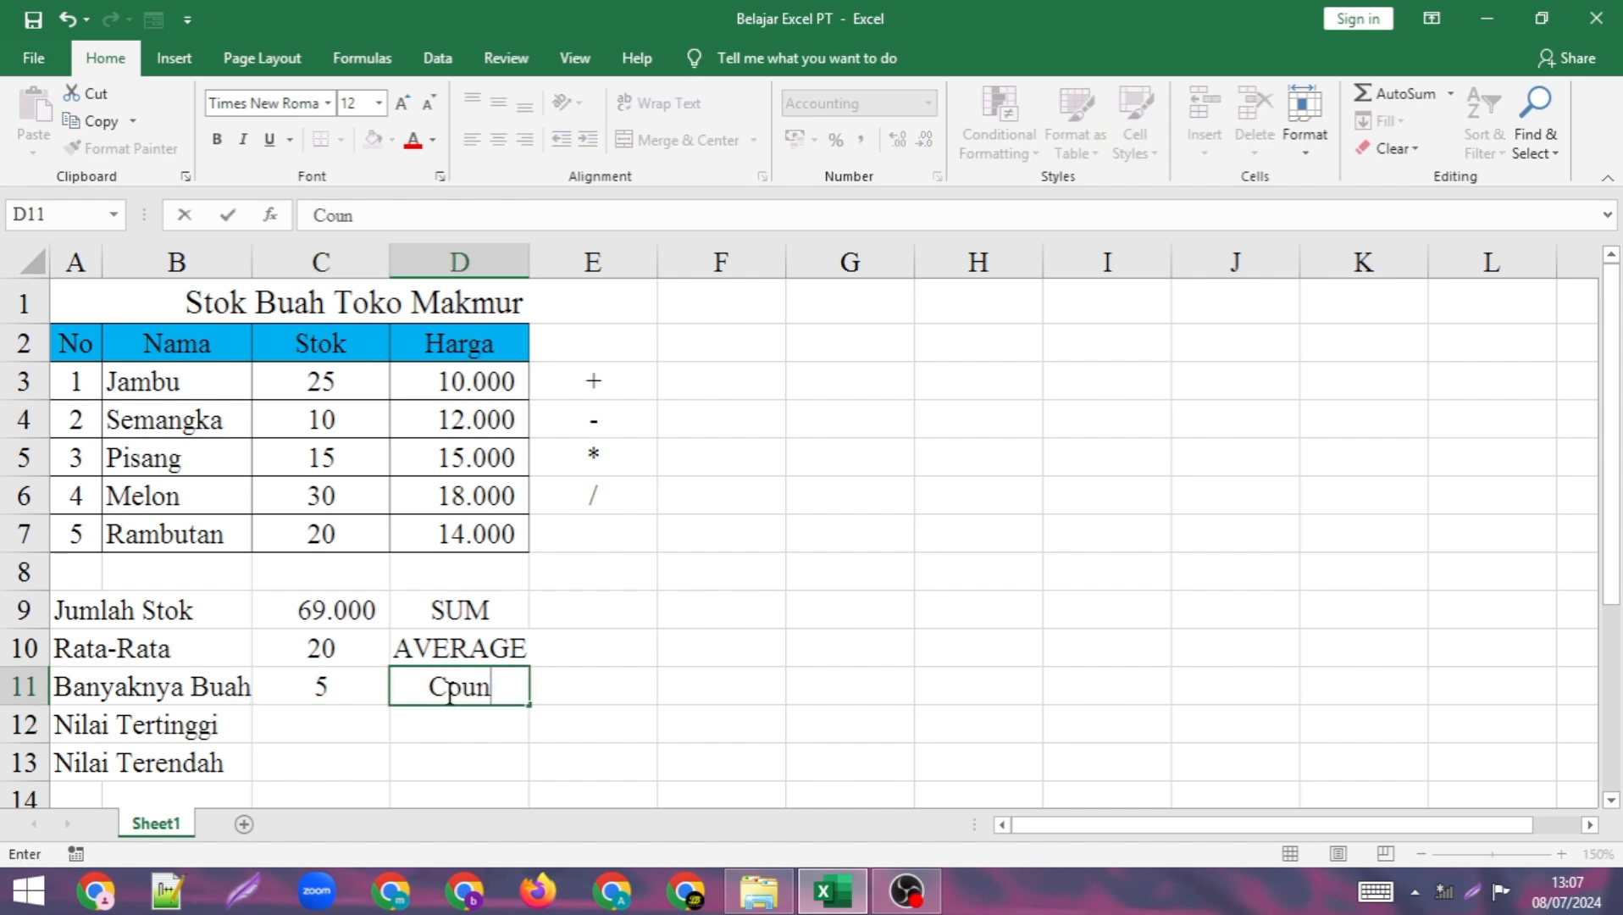
key(BackSpace)
key(BackSpace)
key(BackSpace)
key(BackSpace)
text(OUNT)
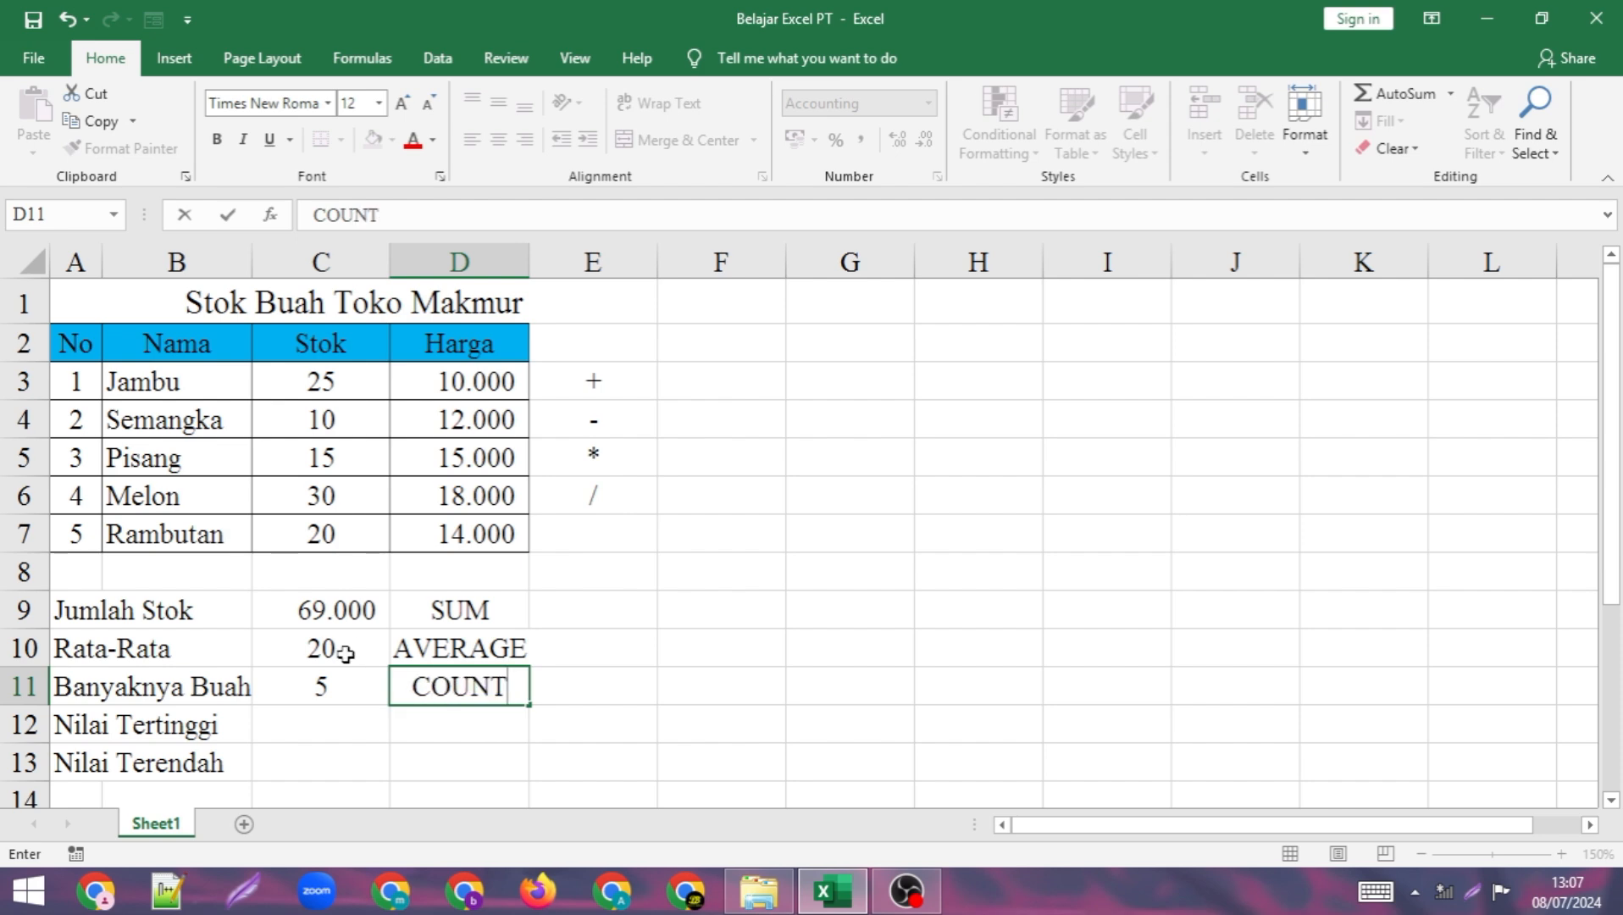
key(Return)
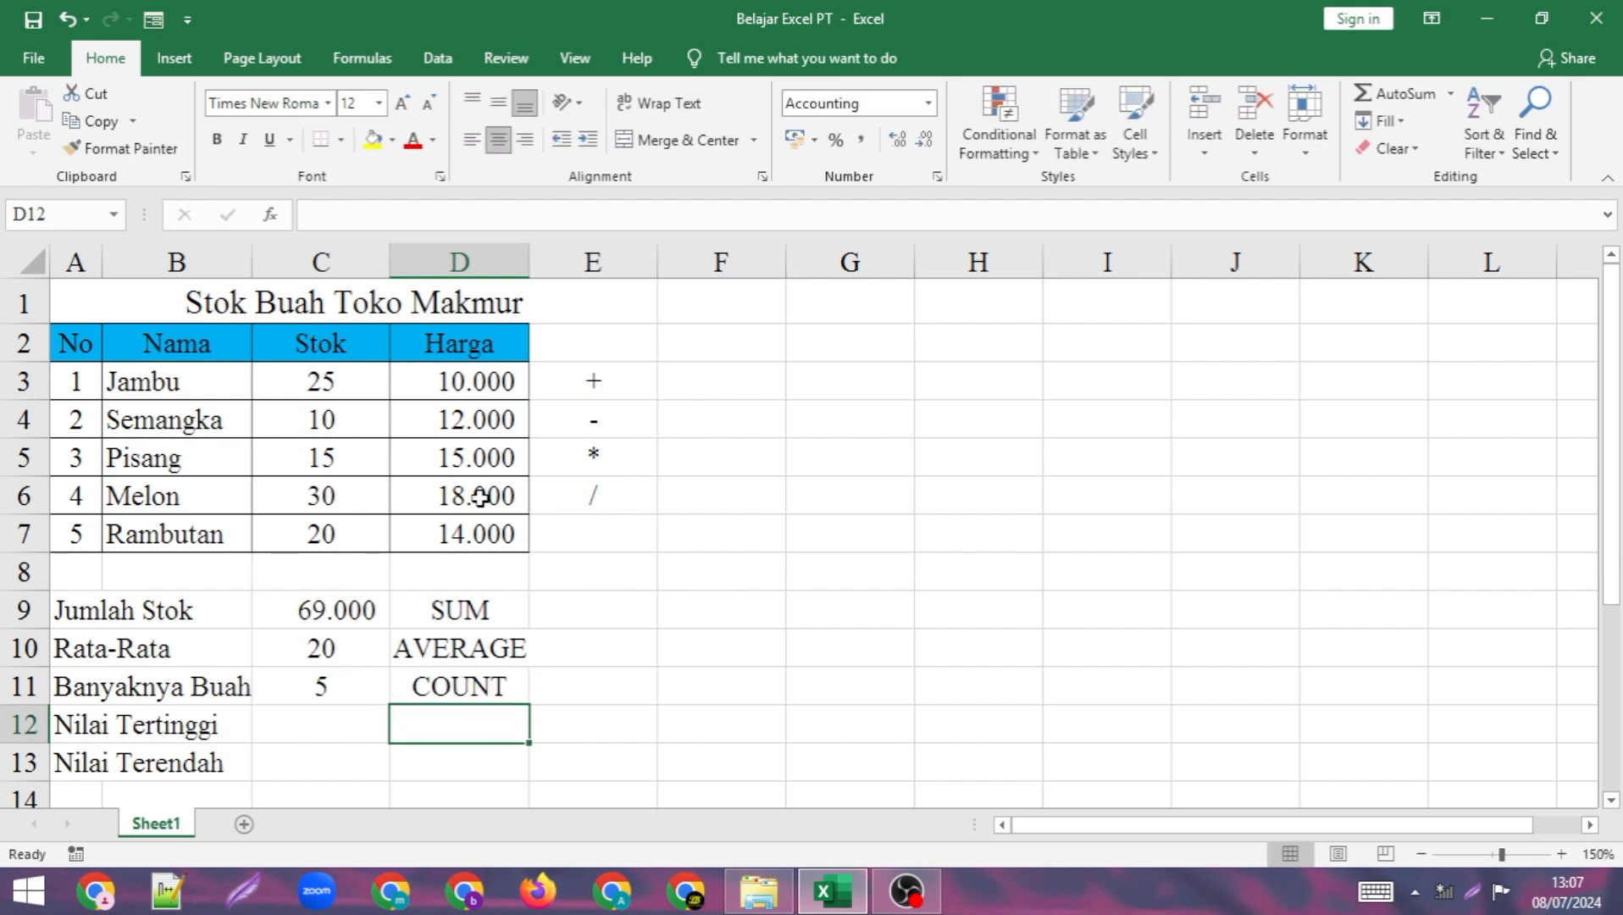
Go through the stock entries in cells C3 to C7 one by one.
click(333, 381)
click(333, 421)
click(332, 462)
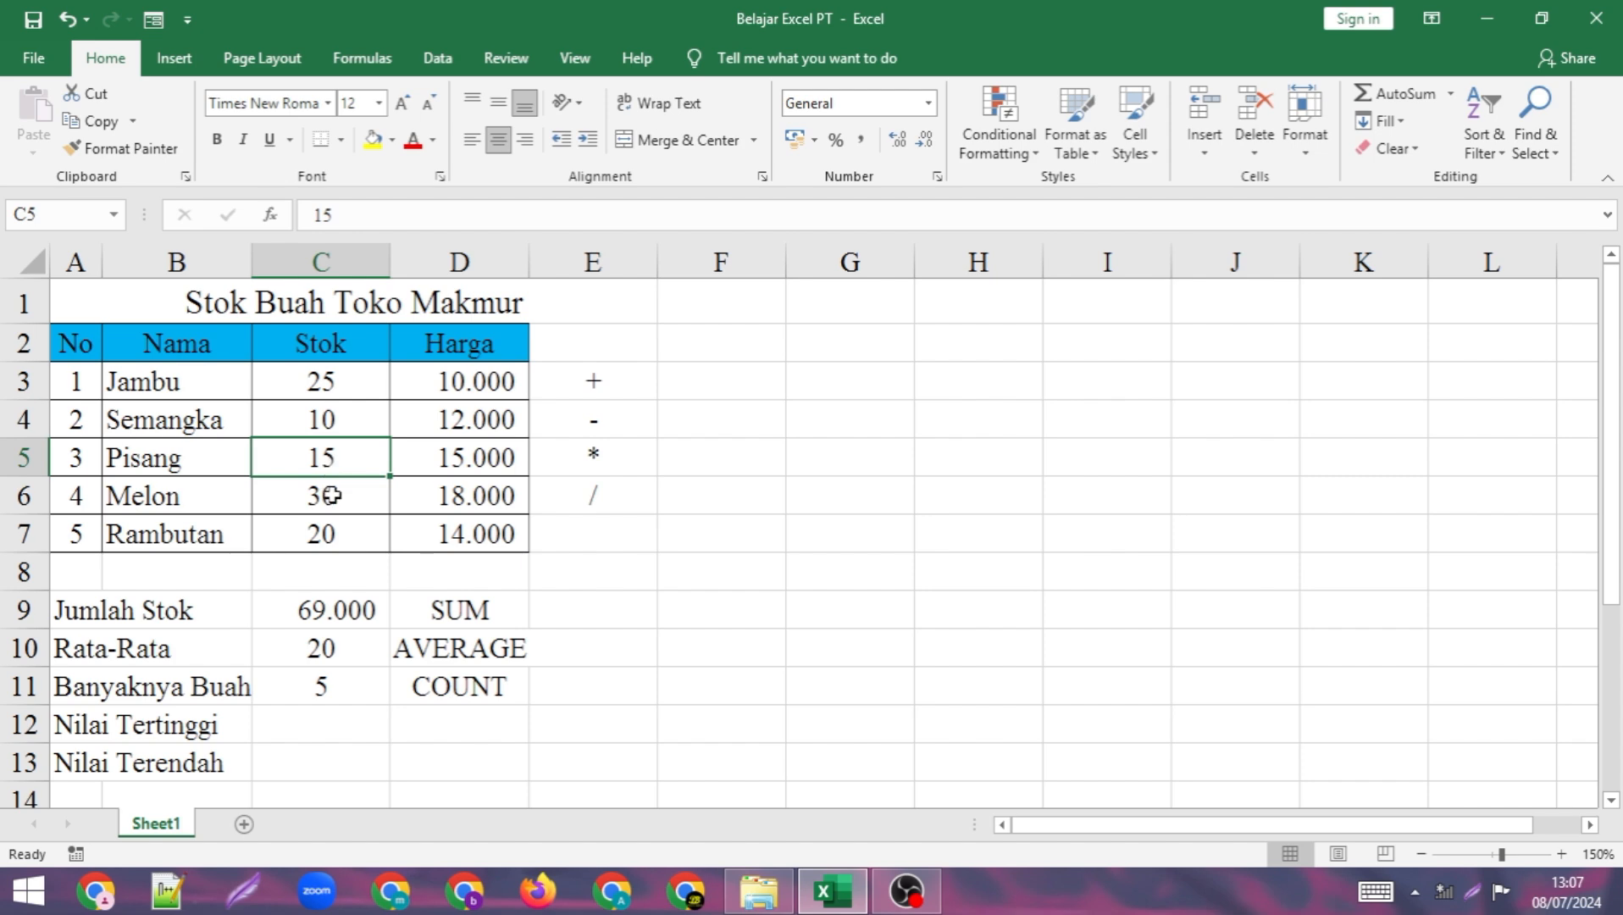
click(335, 498)
click(342, 538)
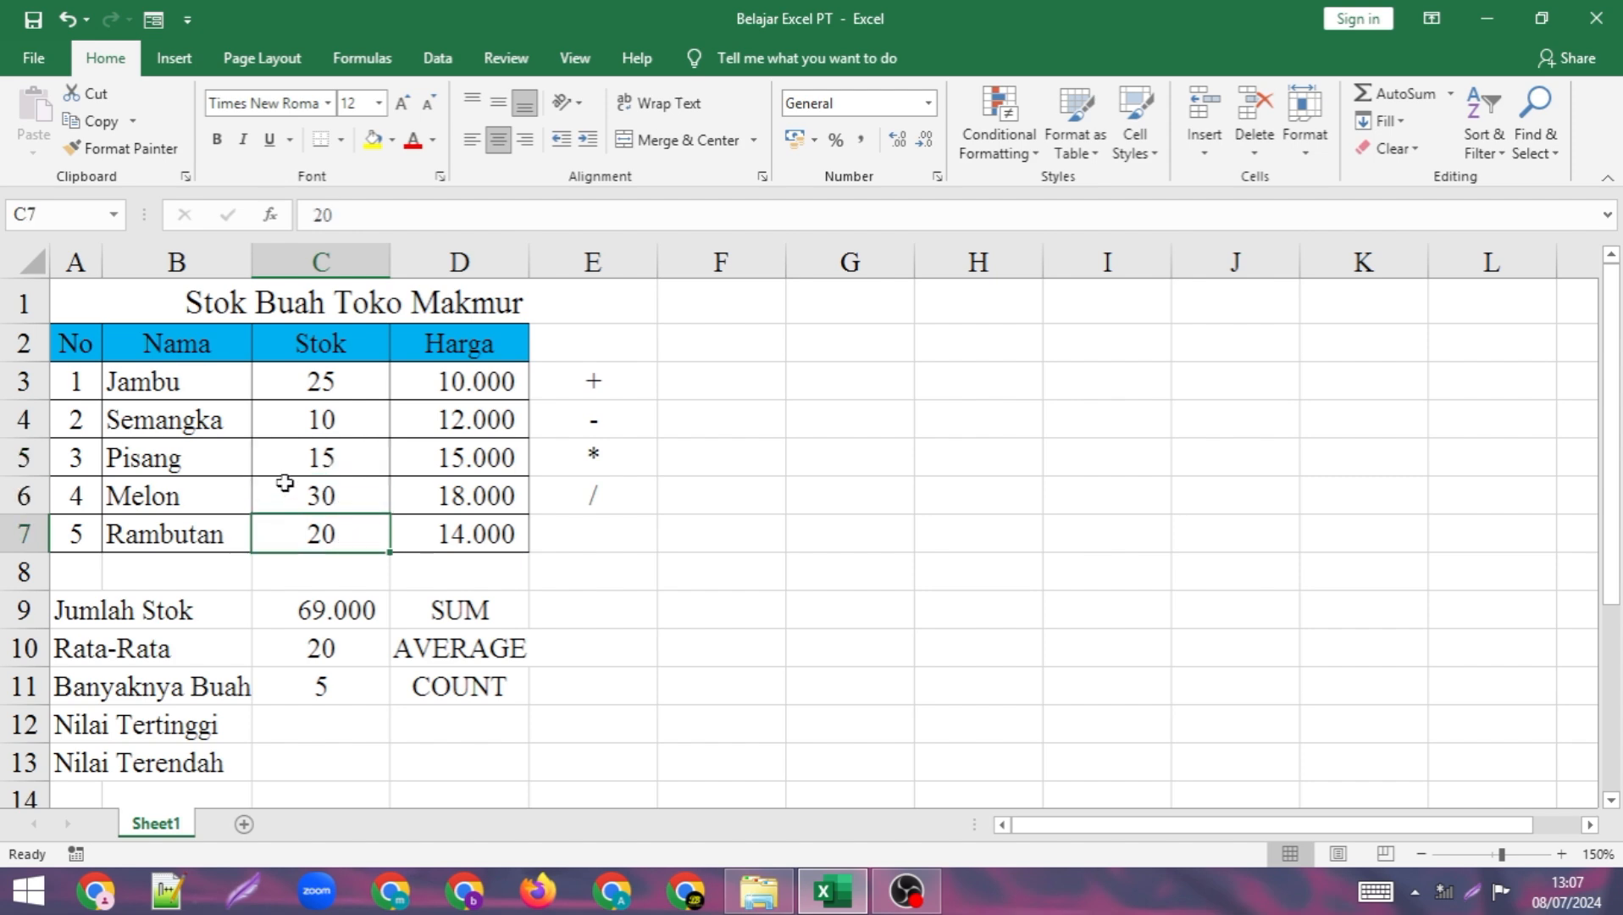
Try to replace the formula in cell C11 with a COUNT of the fruit names in B3:B7.
double_click(357, 695)
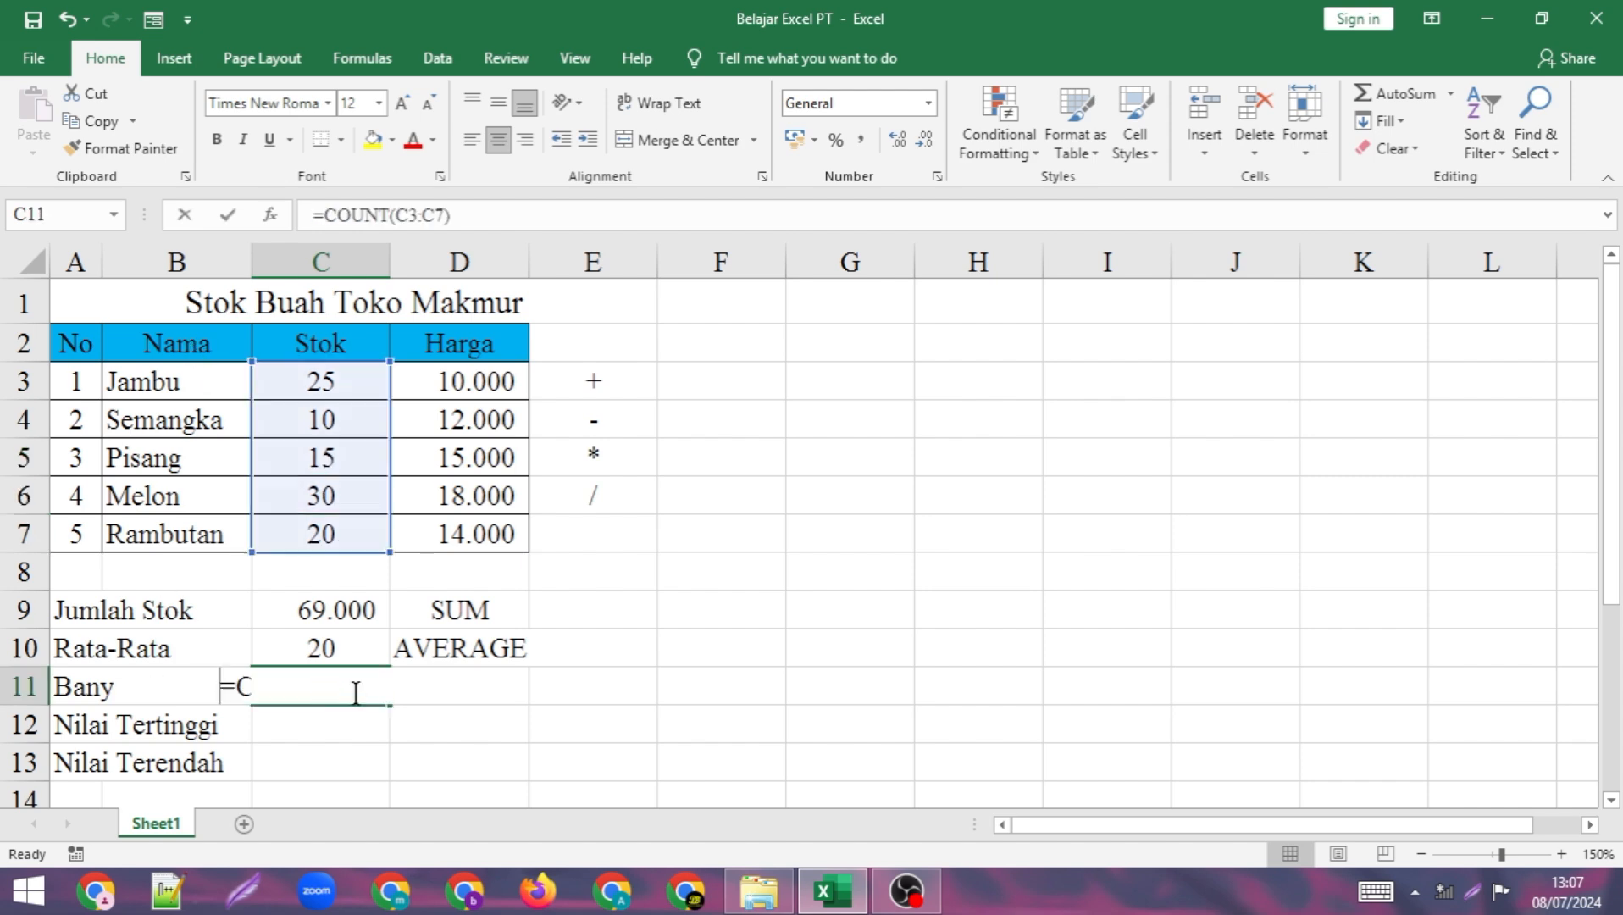
drag(428, 687, 238, 684)
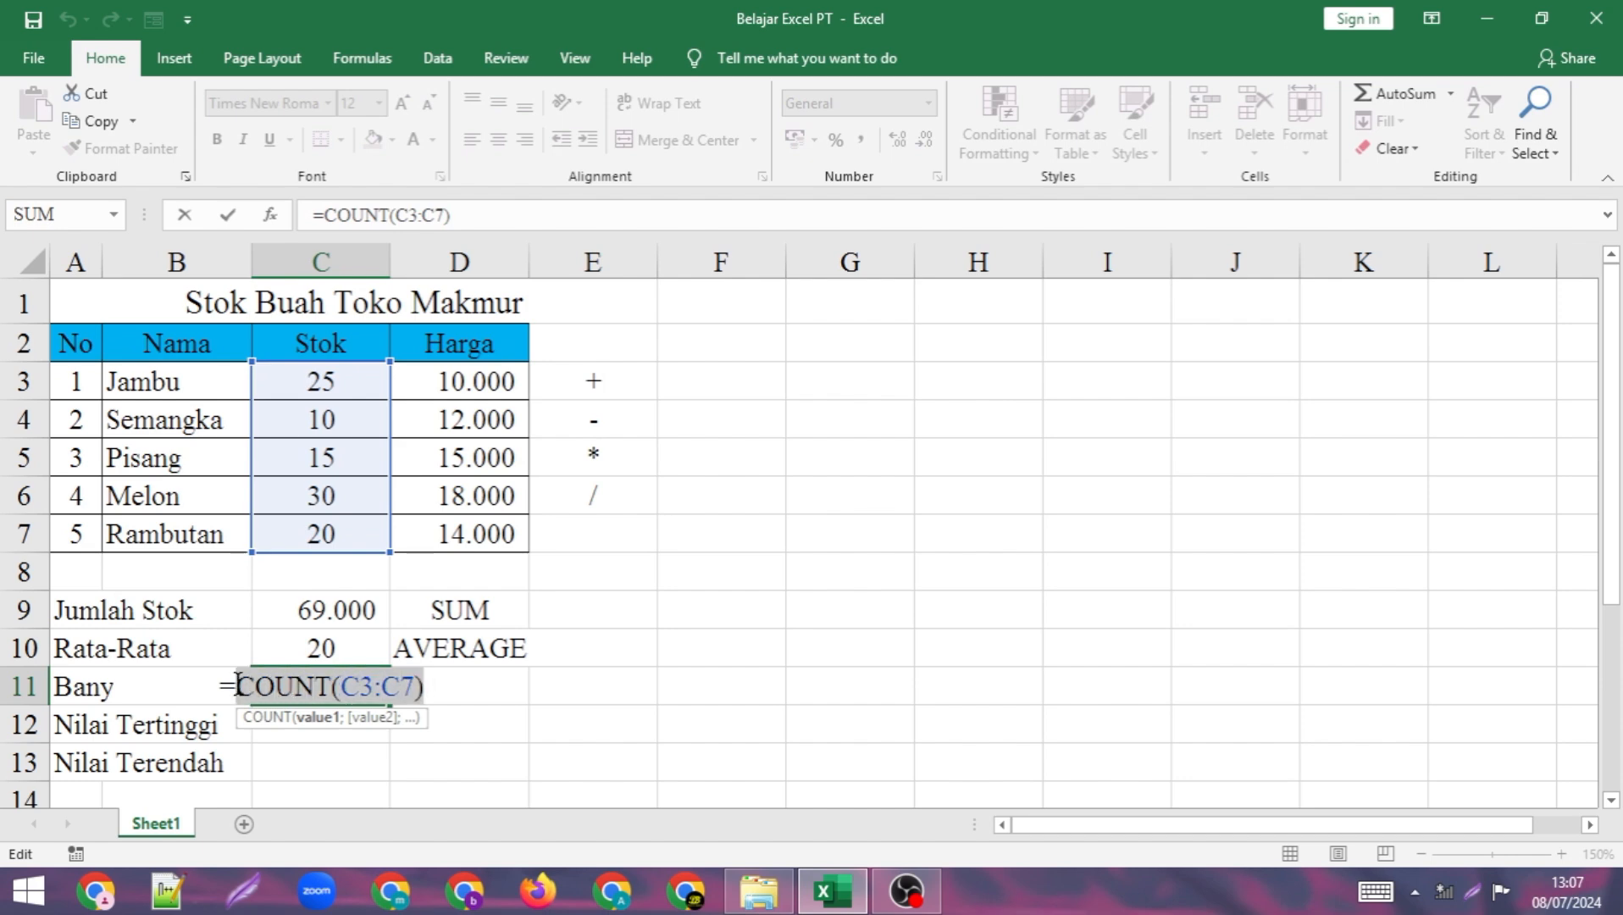
text(count)
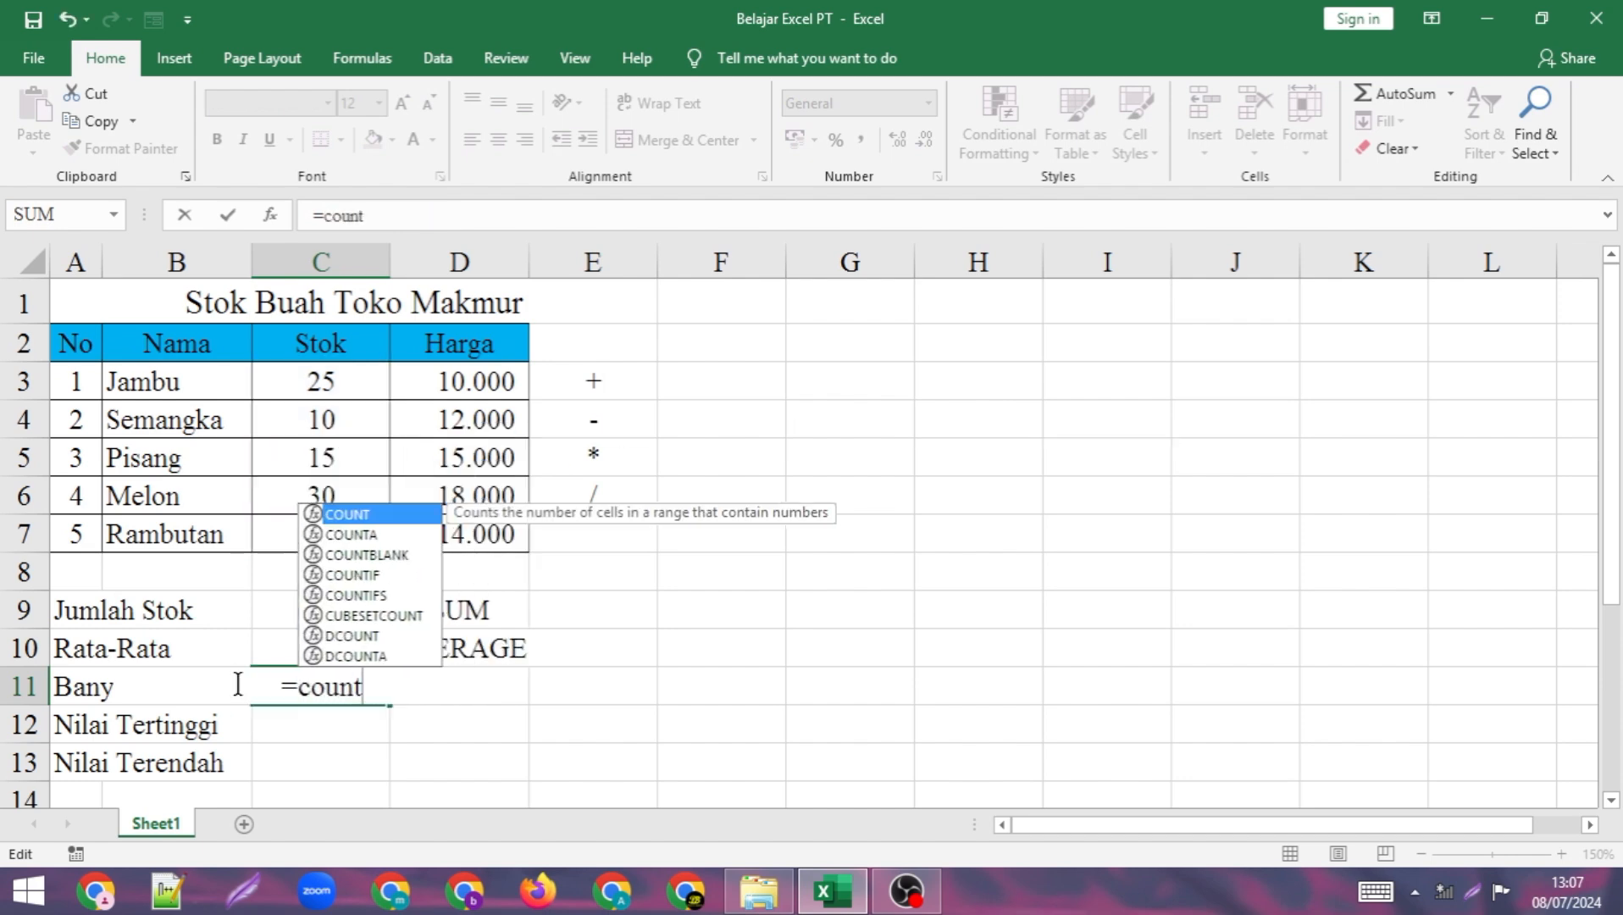
drag(197, 383, 190, 531)
text())
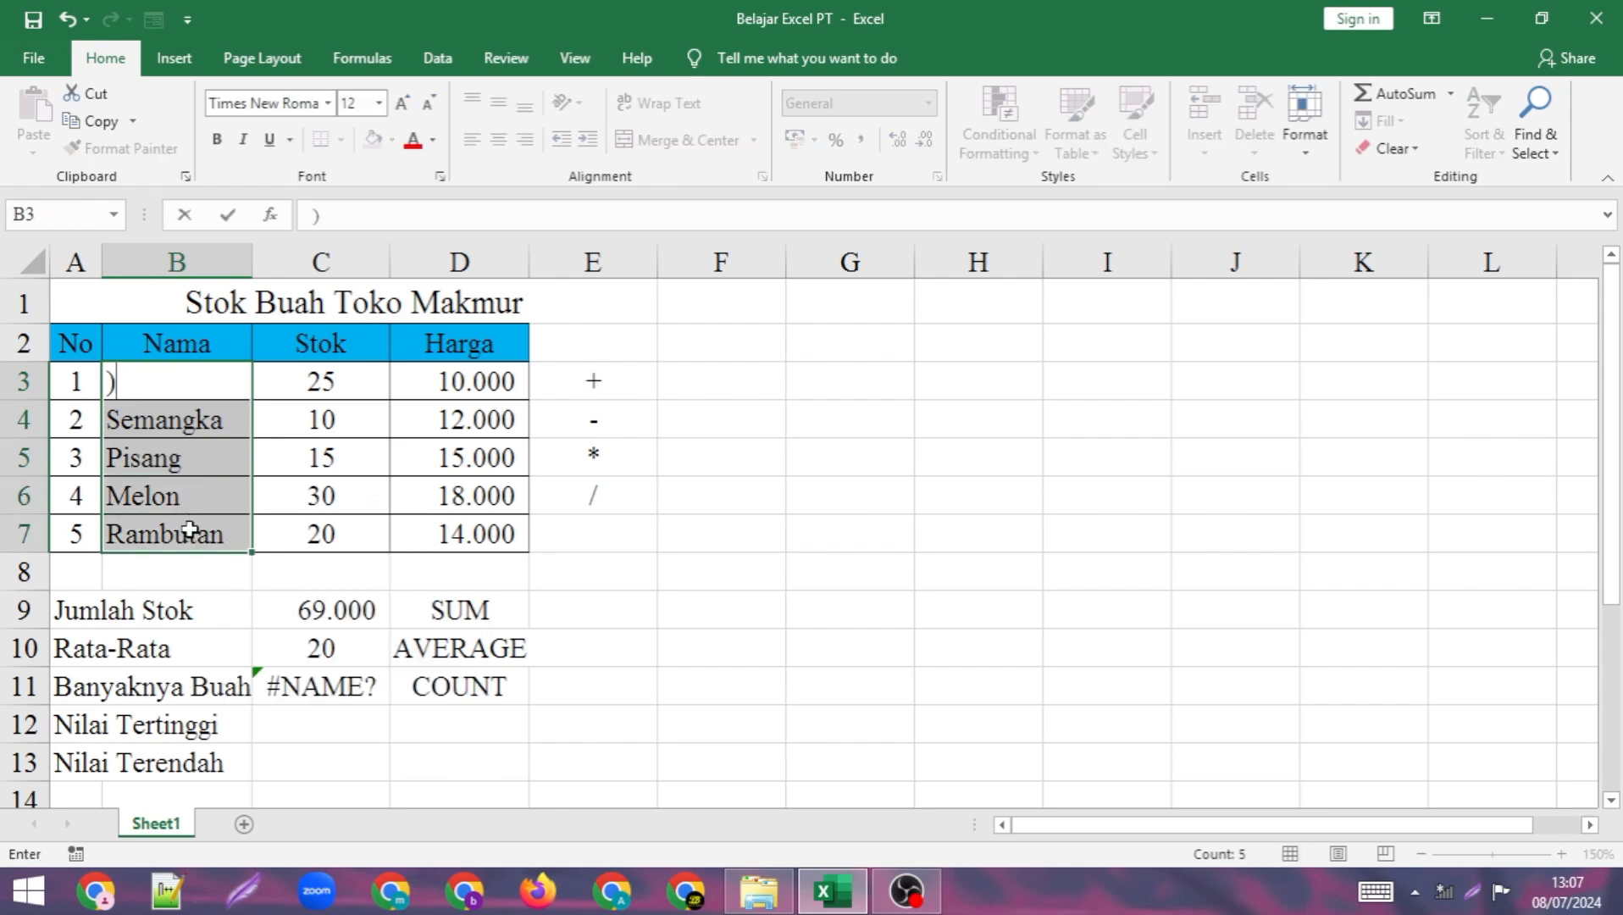
key(Return)
Try to re-edit the incomplete formula in C11 so that COUNT refers to the fruit names, starting with cell B3.
double_click(311, 685)
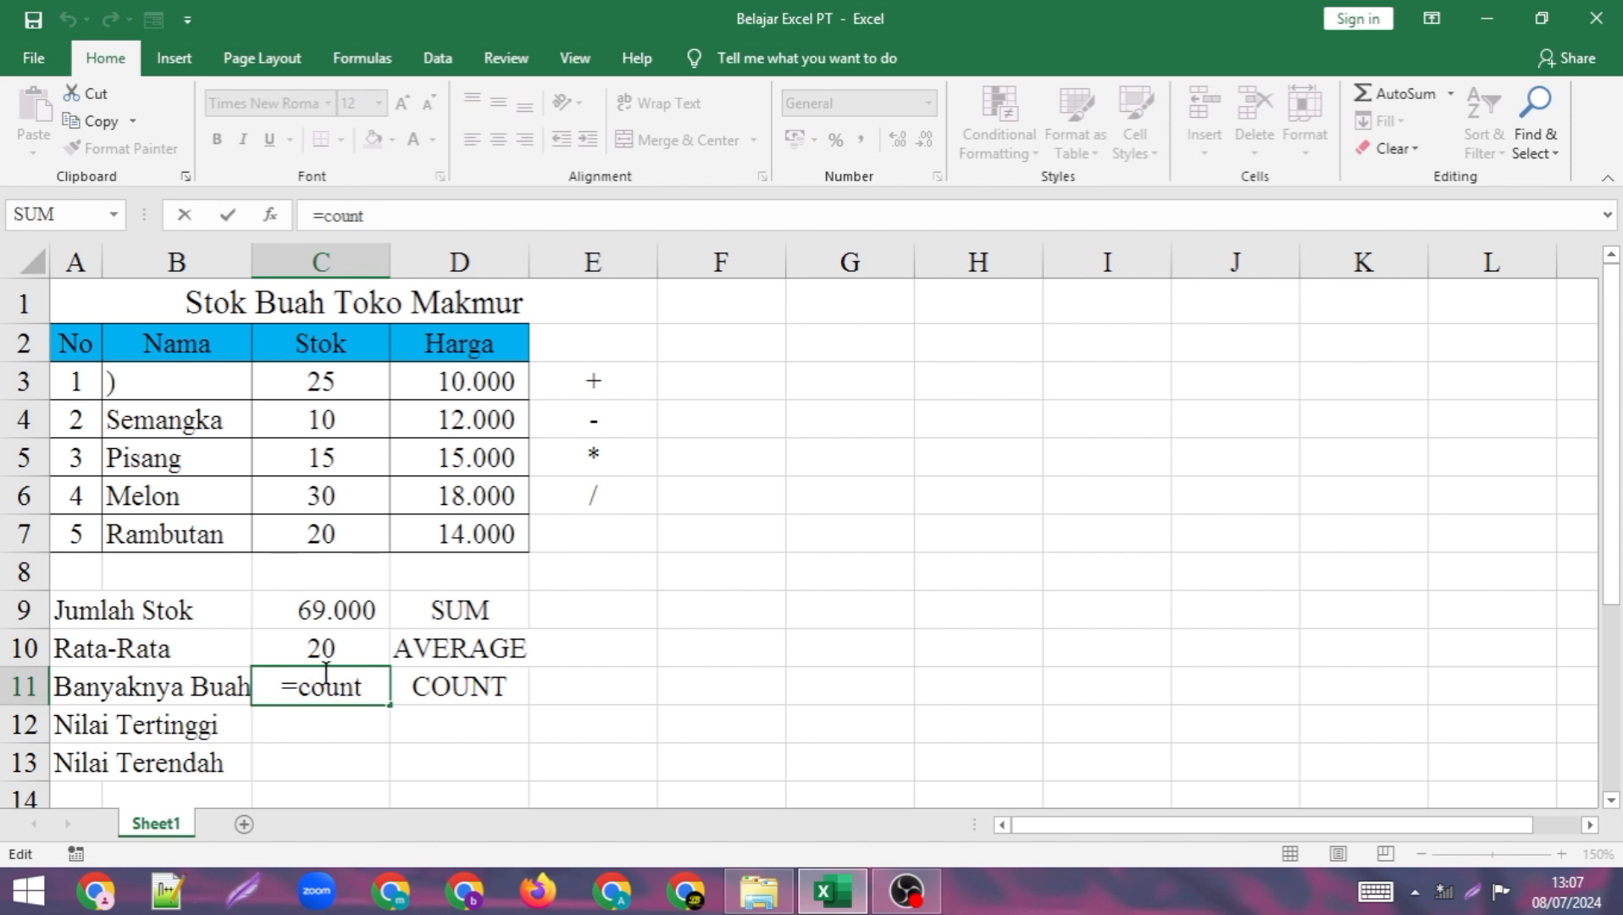
click(367, 684)
key(BackSpace)
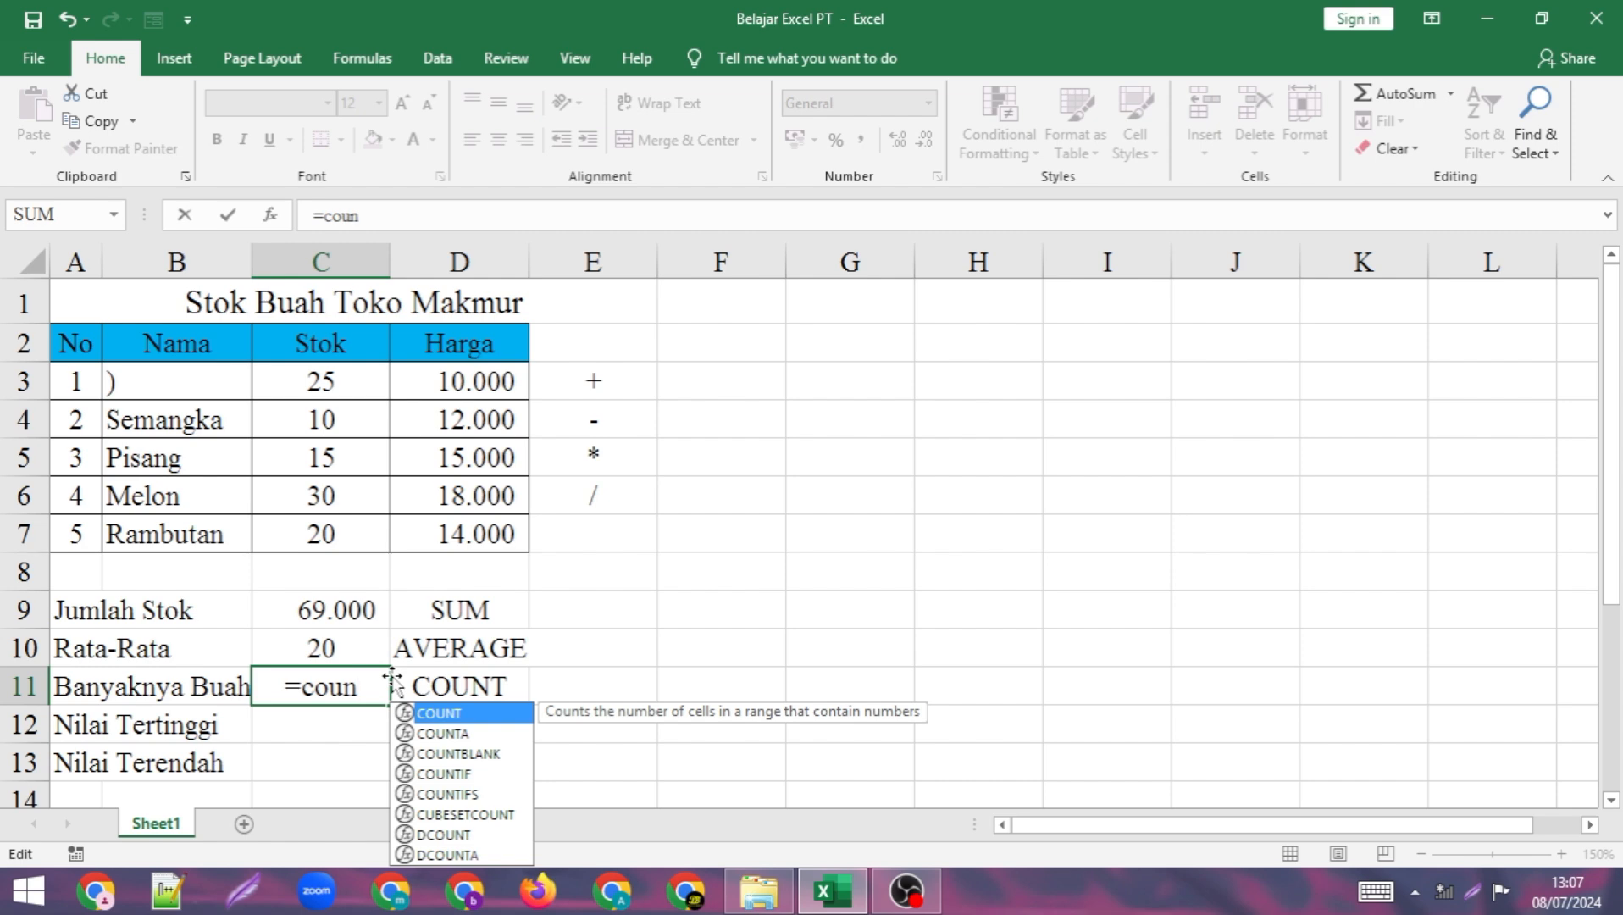
text(t()
click(176, 384)
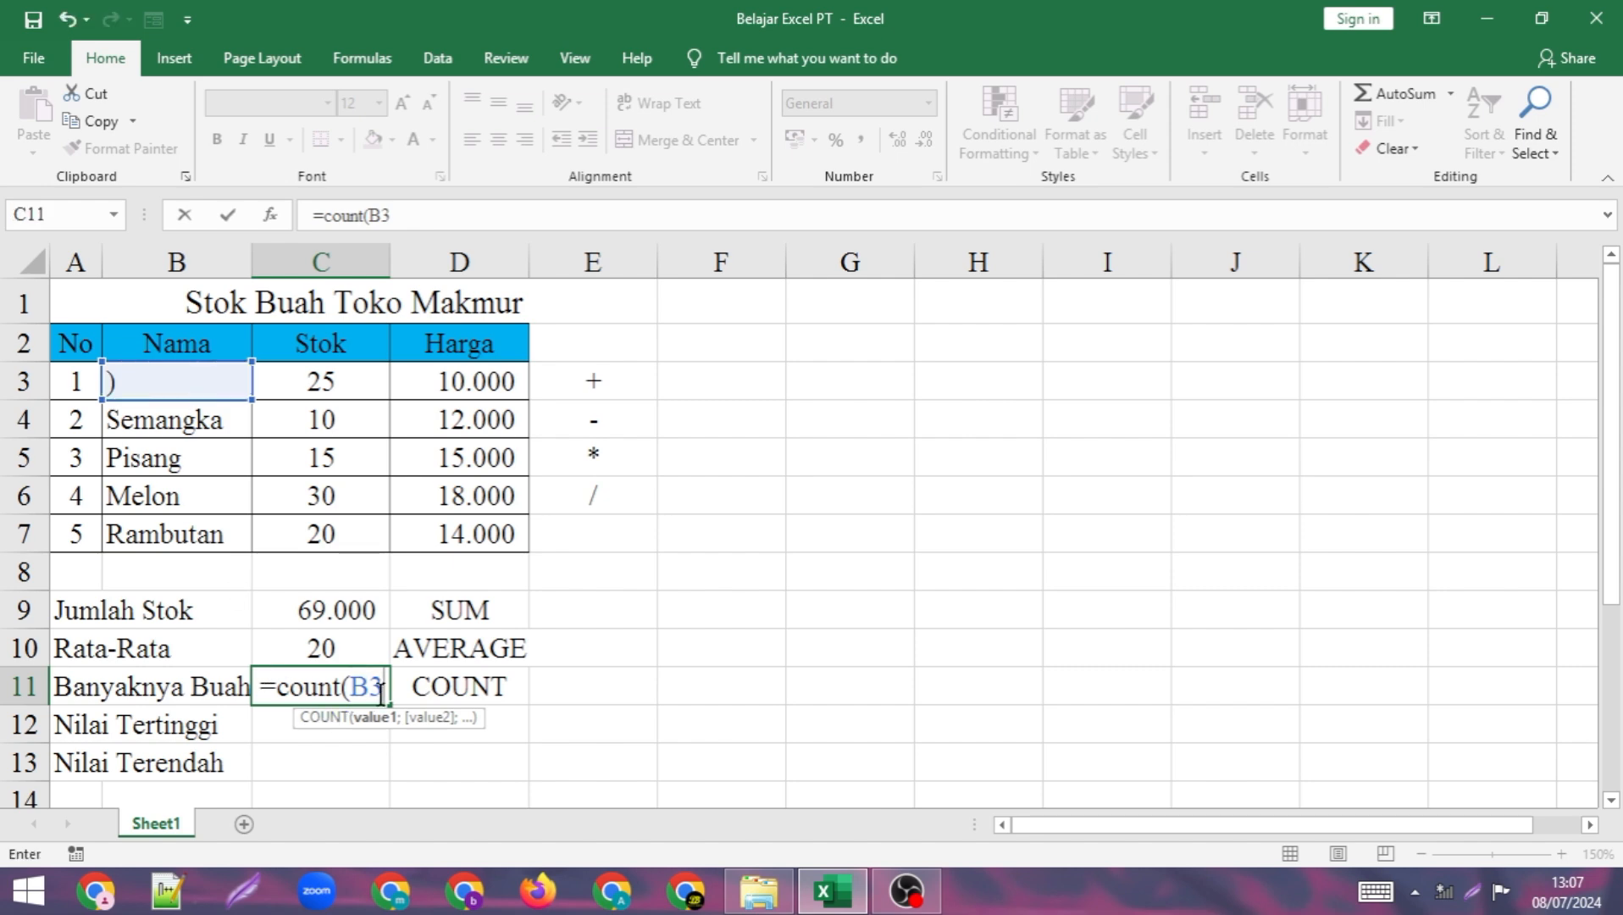
key(BackSpace)
key(BackSpace)
key(BackSpace)
key(BackSpace)
key(Return)
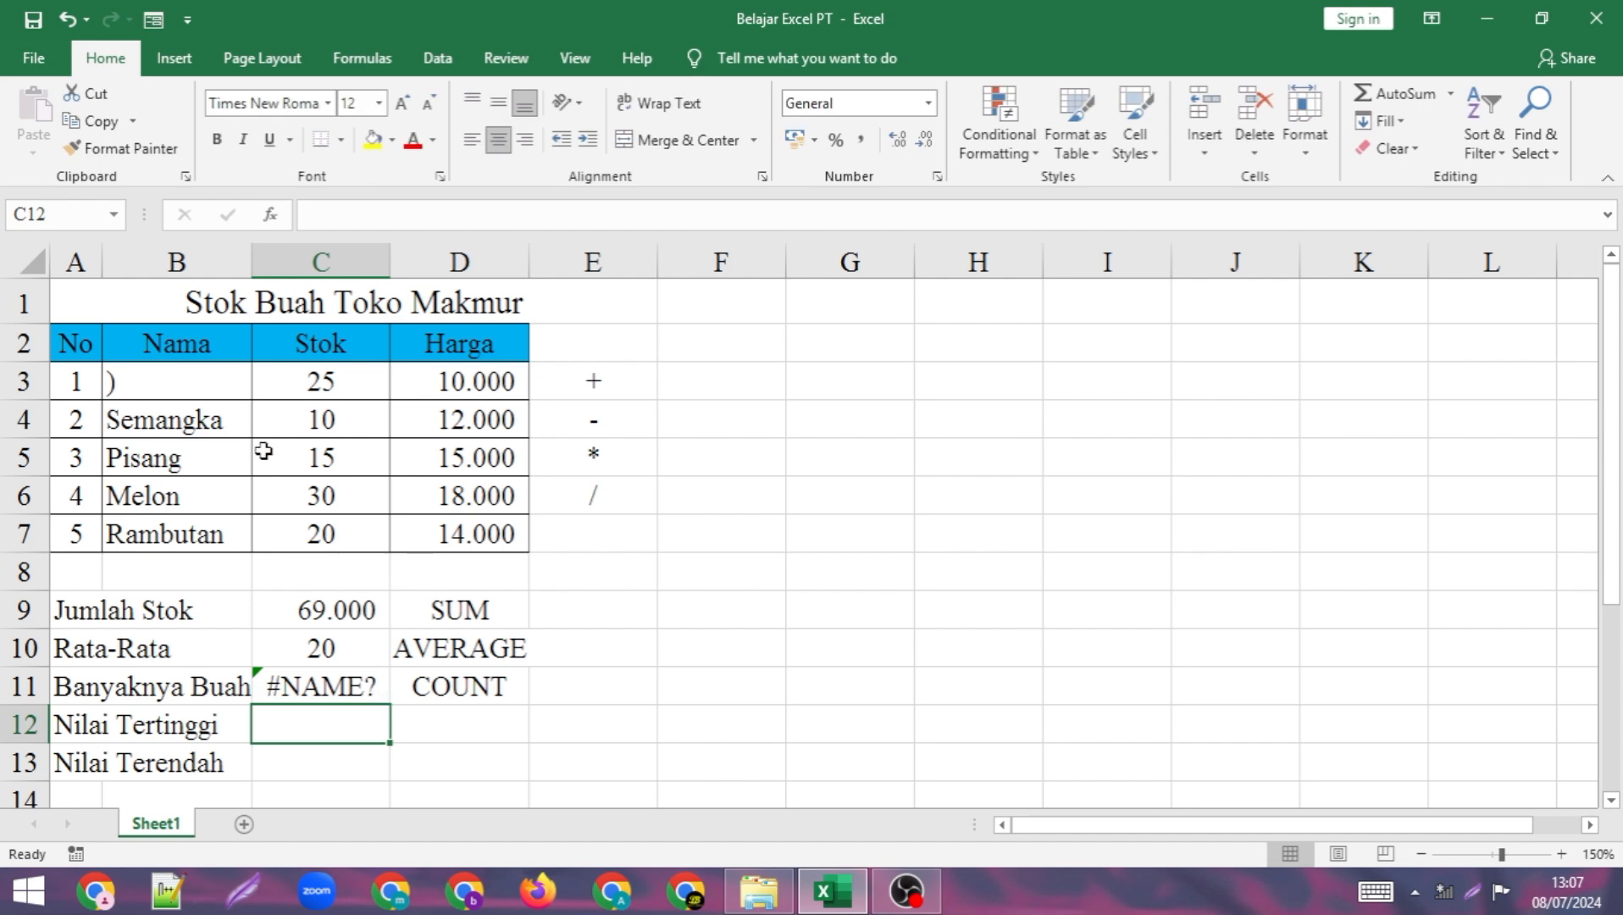
Restore the fruit name Jambu in cell B3.
double_click(200, 385)
key(BackSpace)
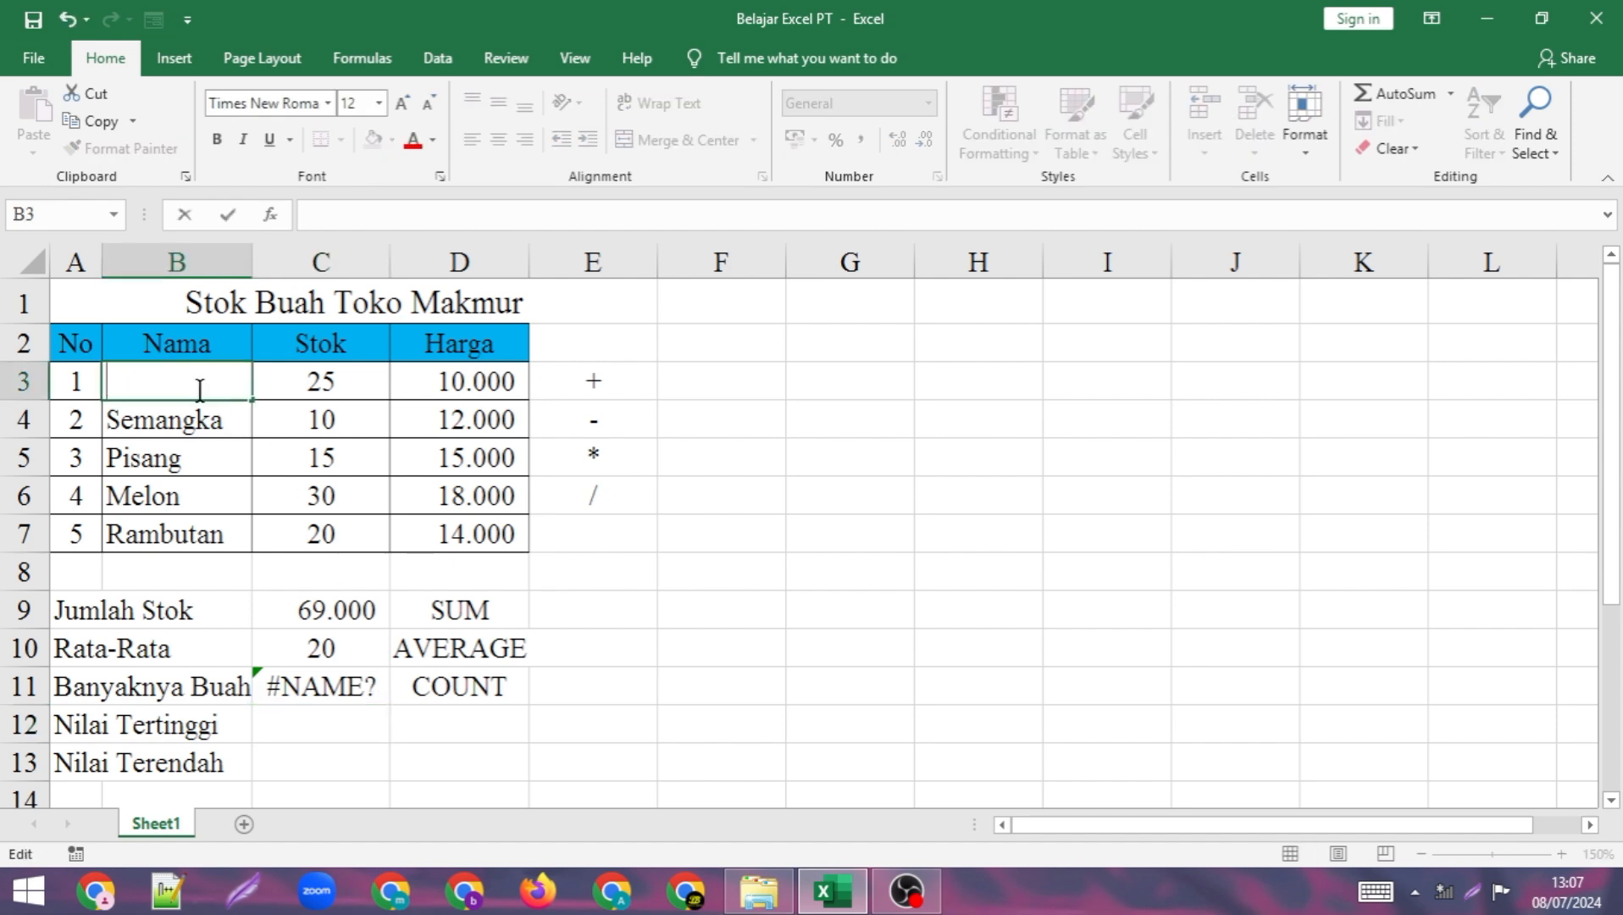
text(Jambu)
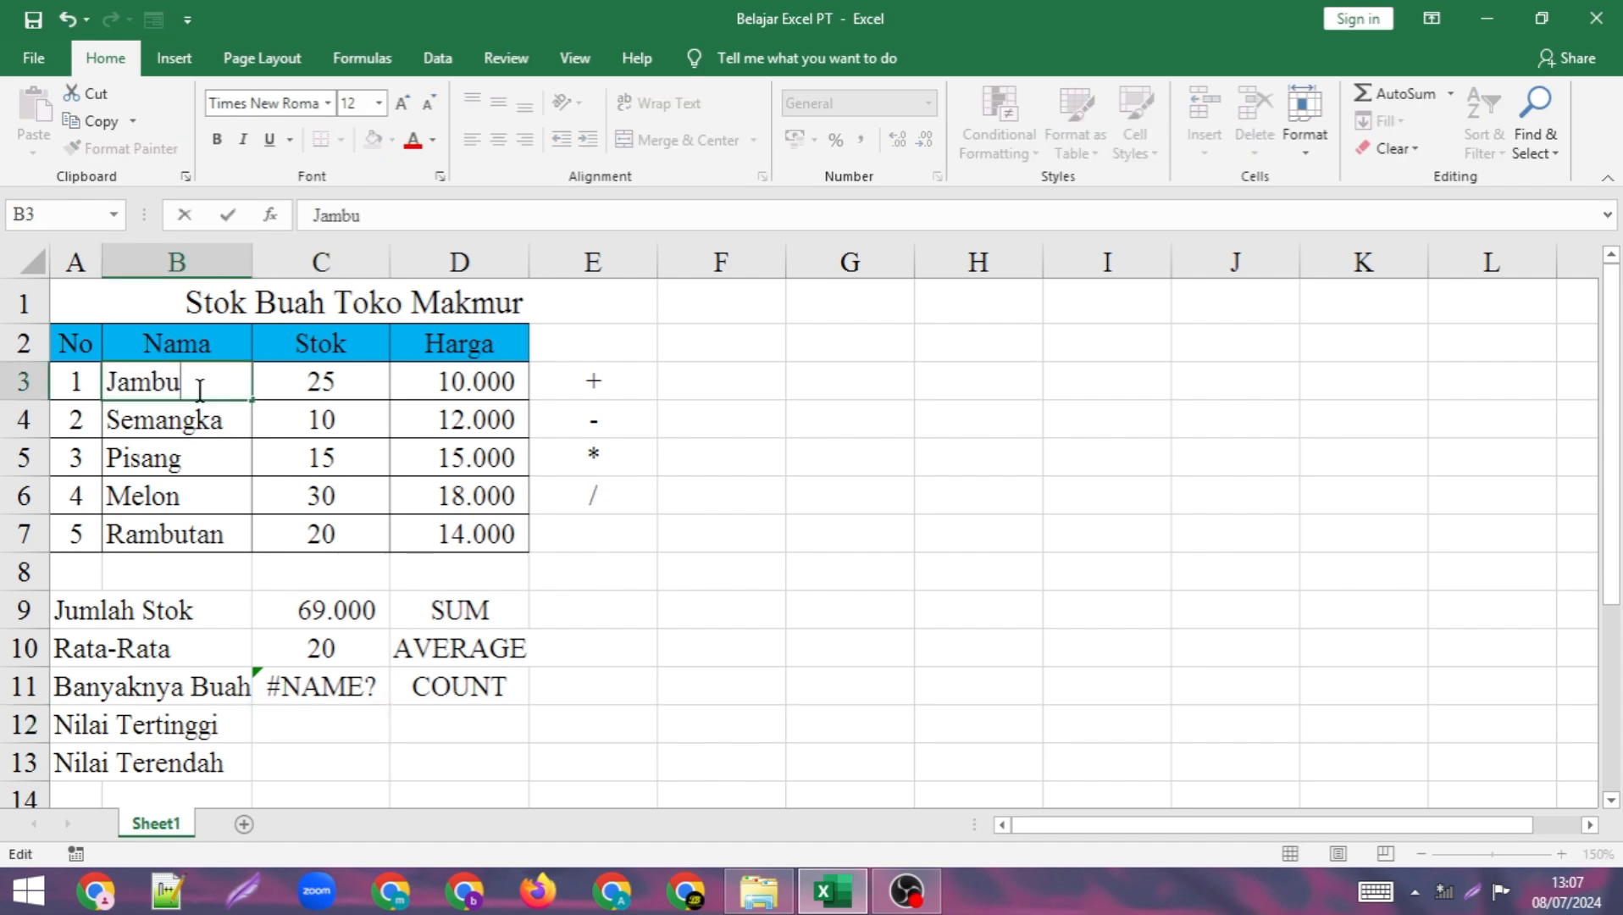
click(327, 688)
Complete the formula in cell C11 as a COUNT of the fruit names in B3:B7.
double_click(327, 688)
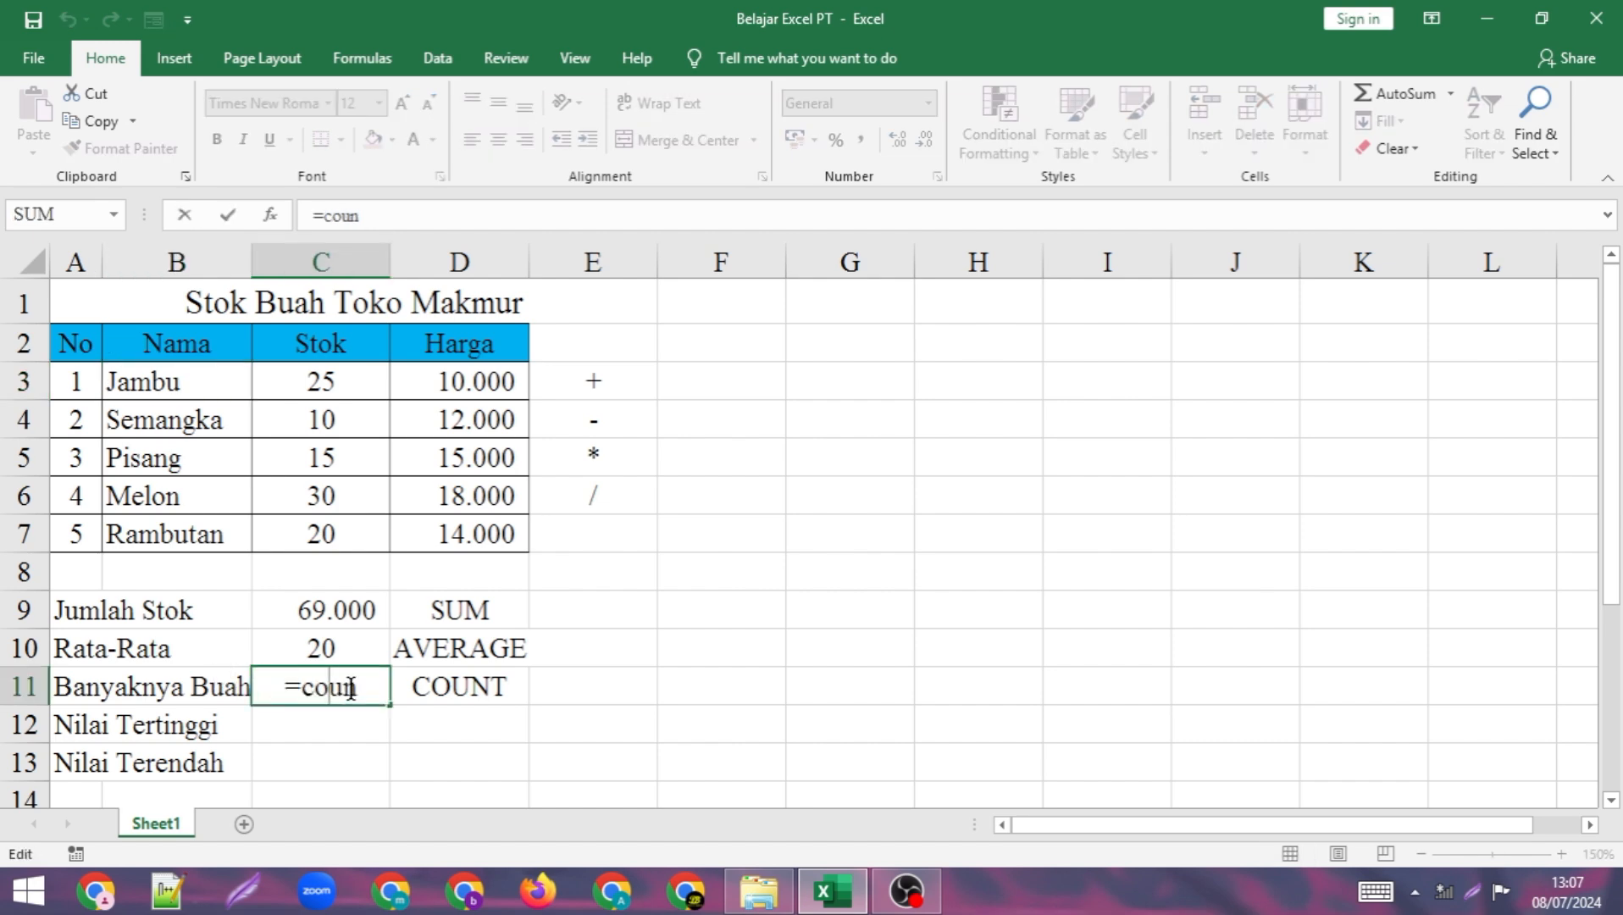
click(373, 685)
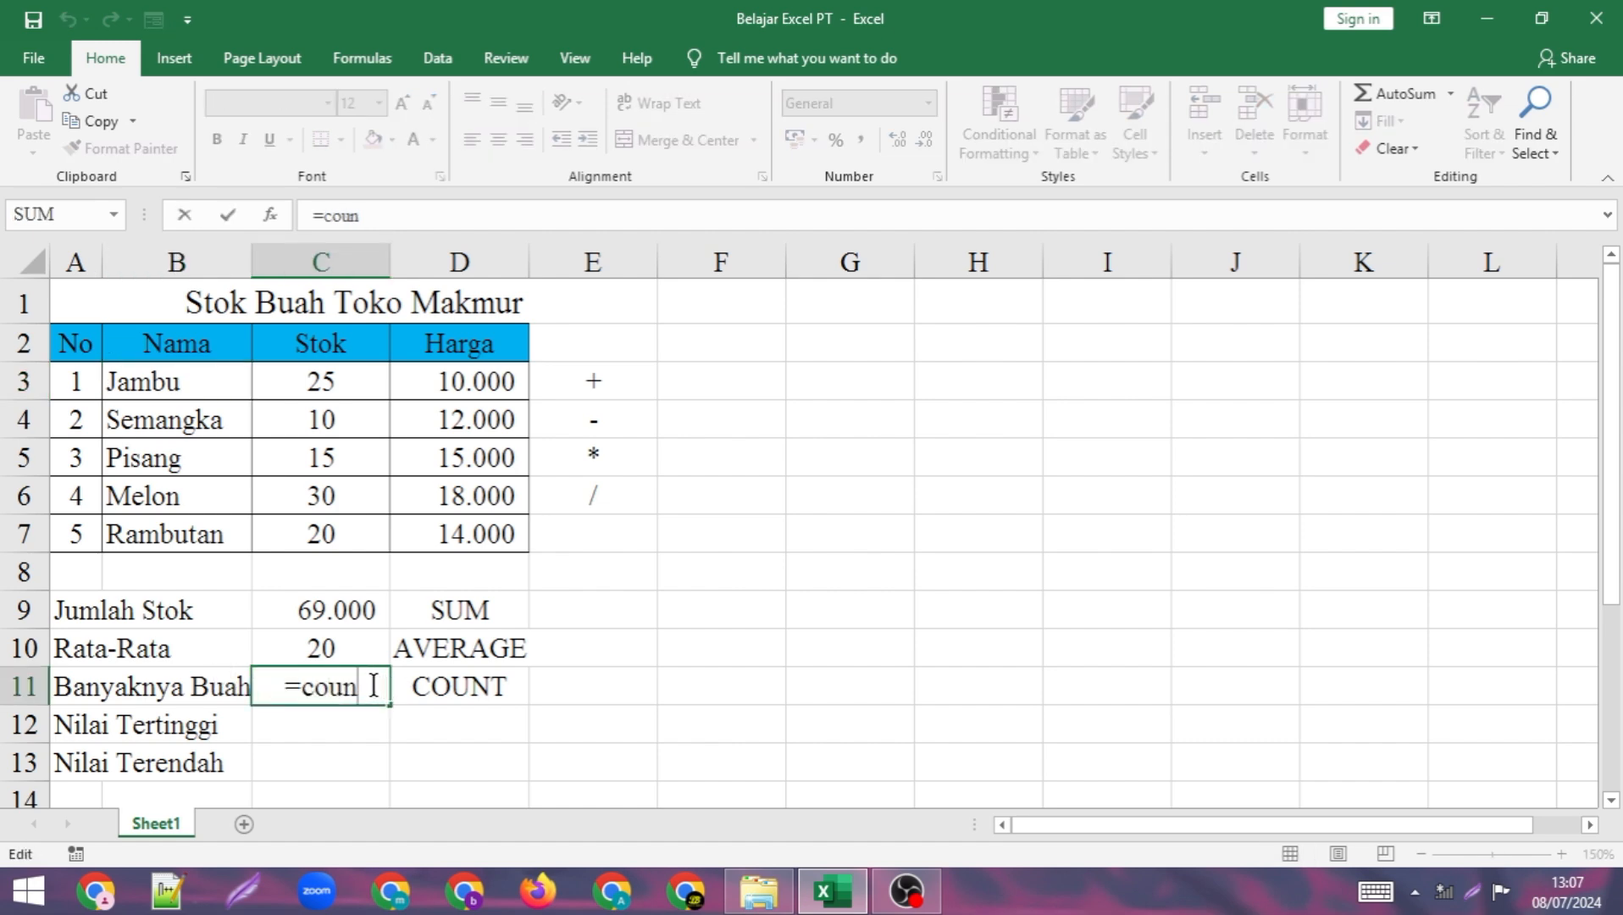
text(t()
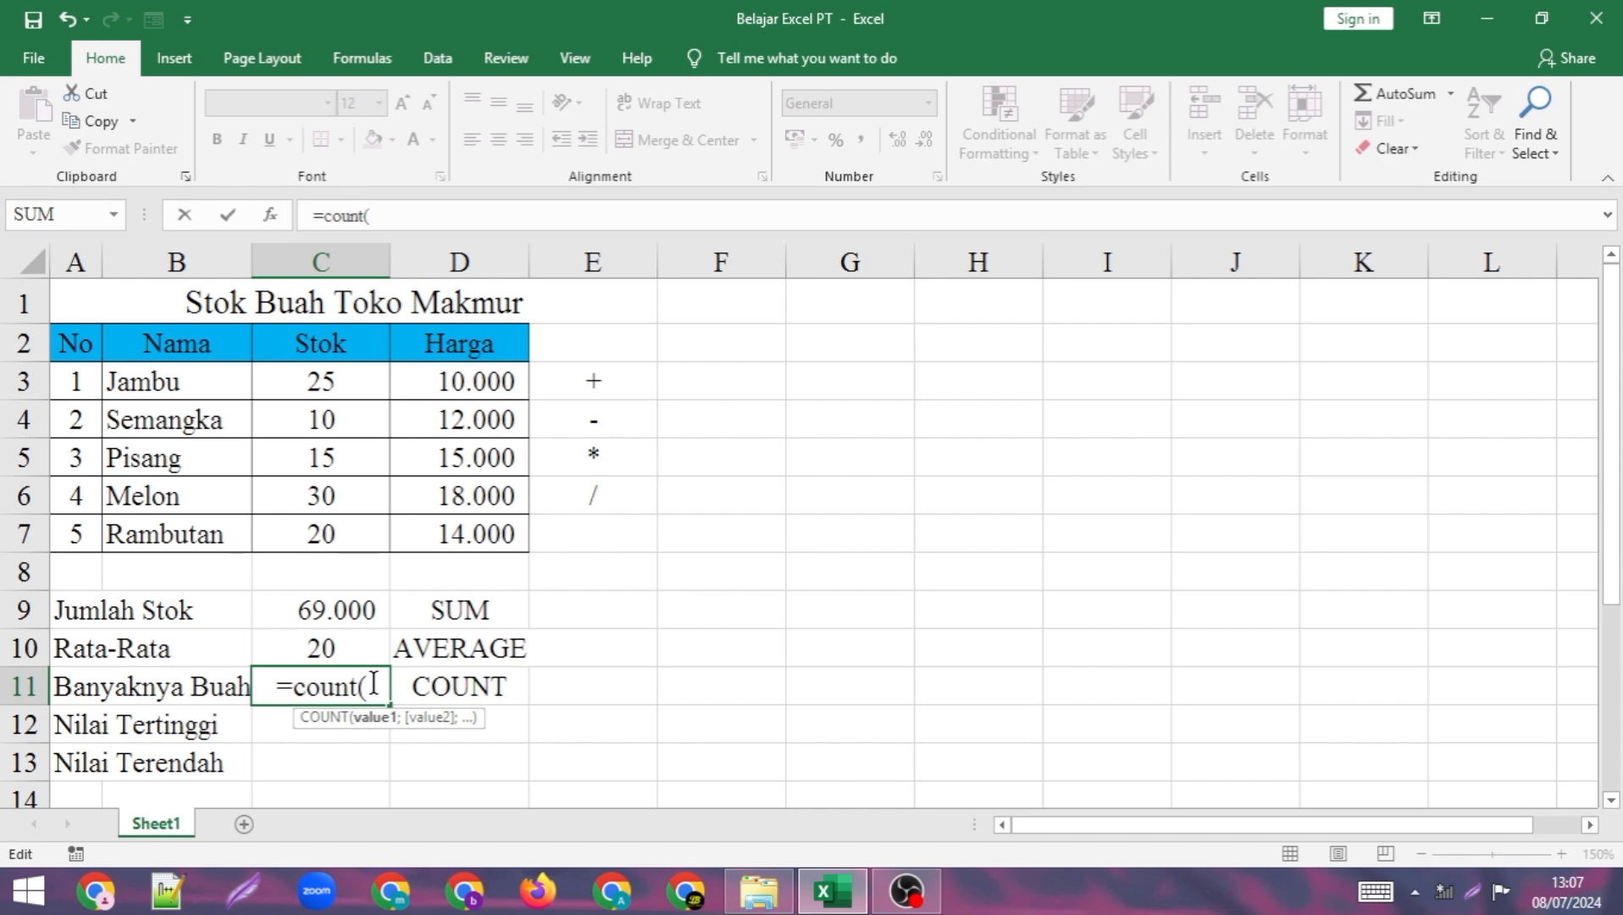
drag(201, 377, 178, 523)
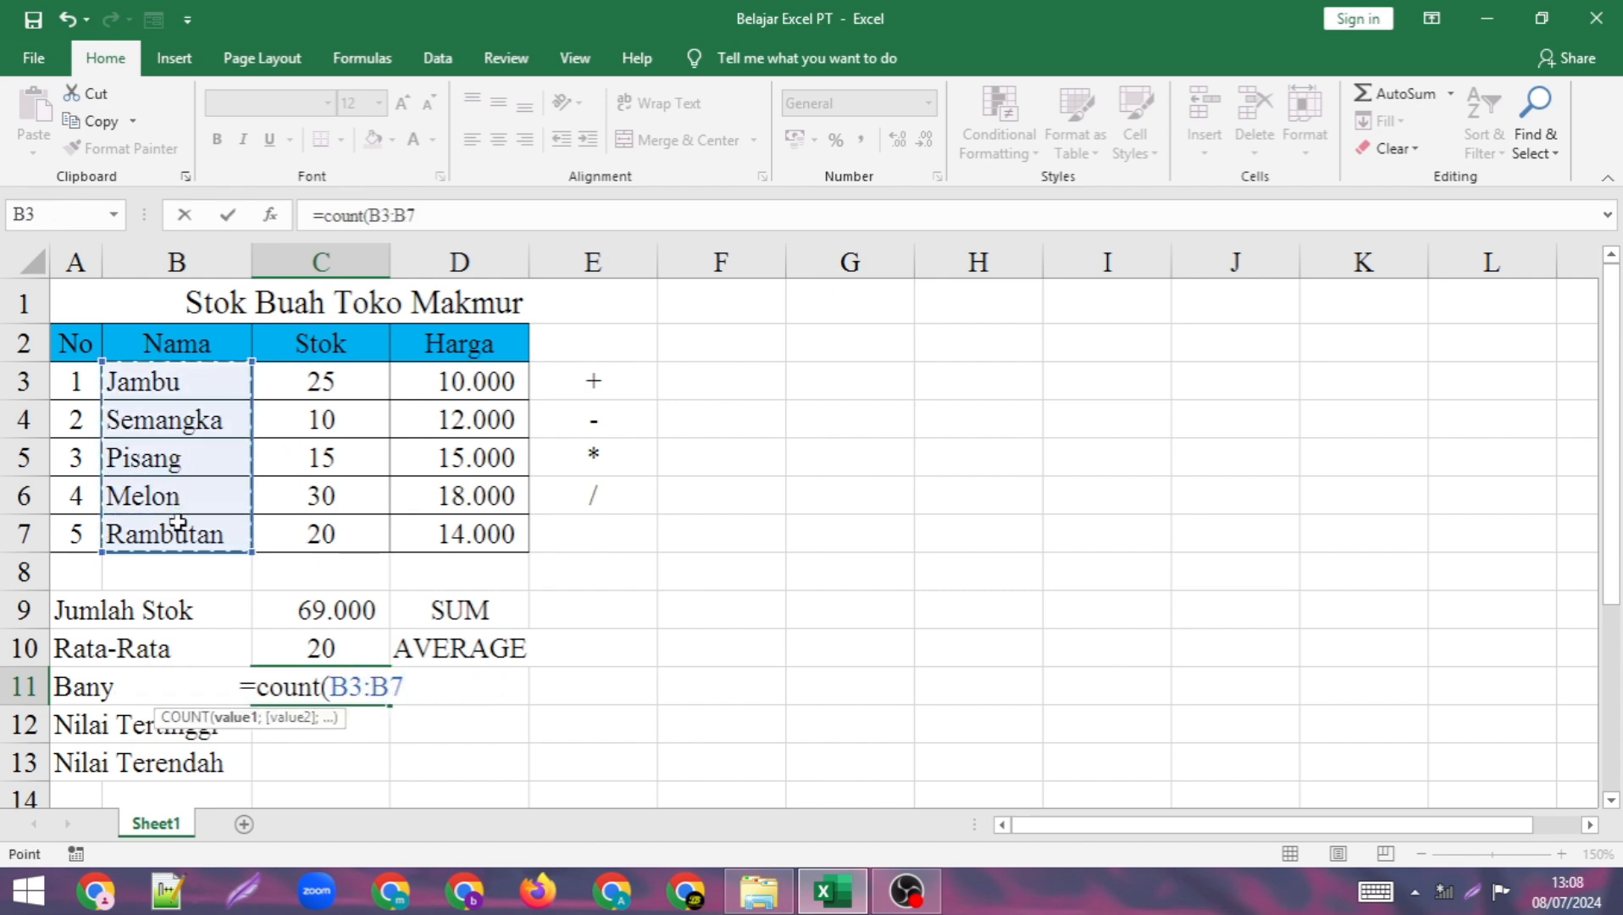
text())
key(Return)
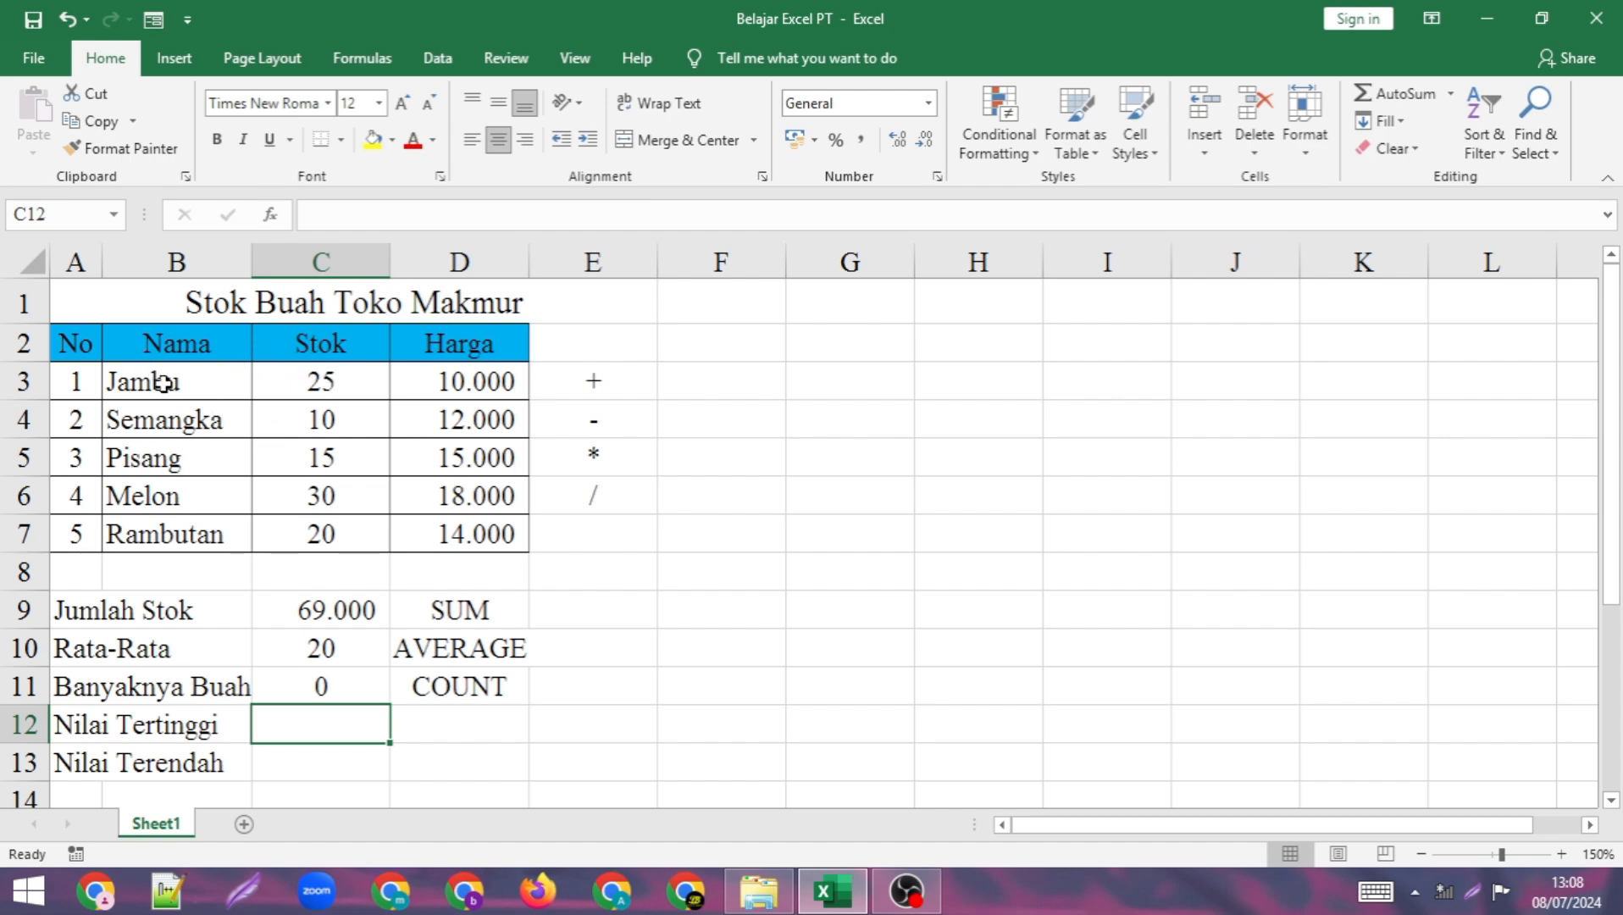
Extend the function label in cell D11 to read COUNT/COUNTA.
double_click(511, 688)
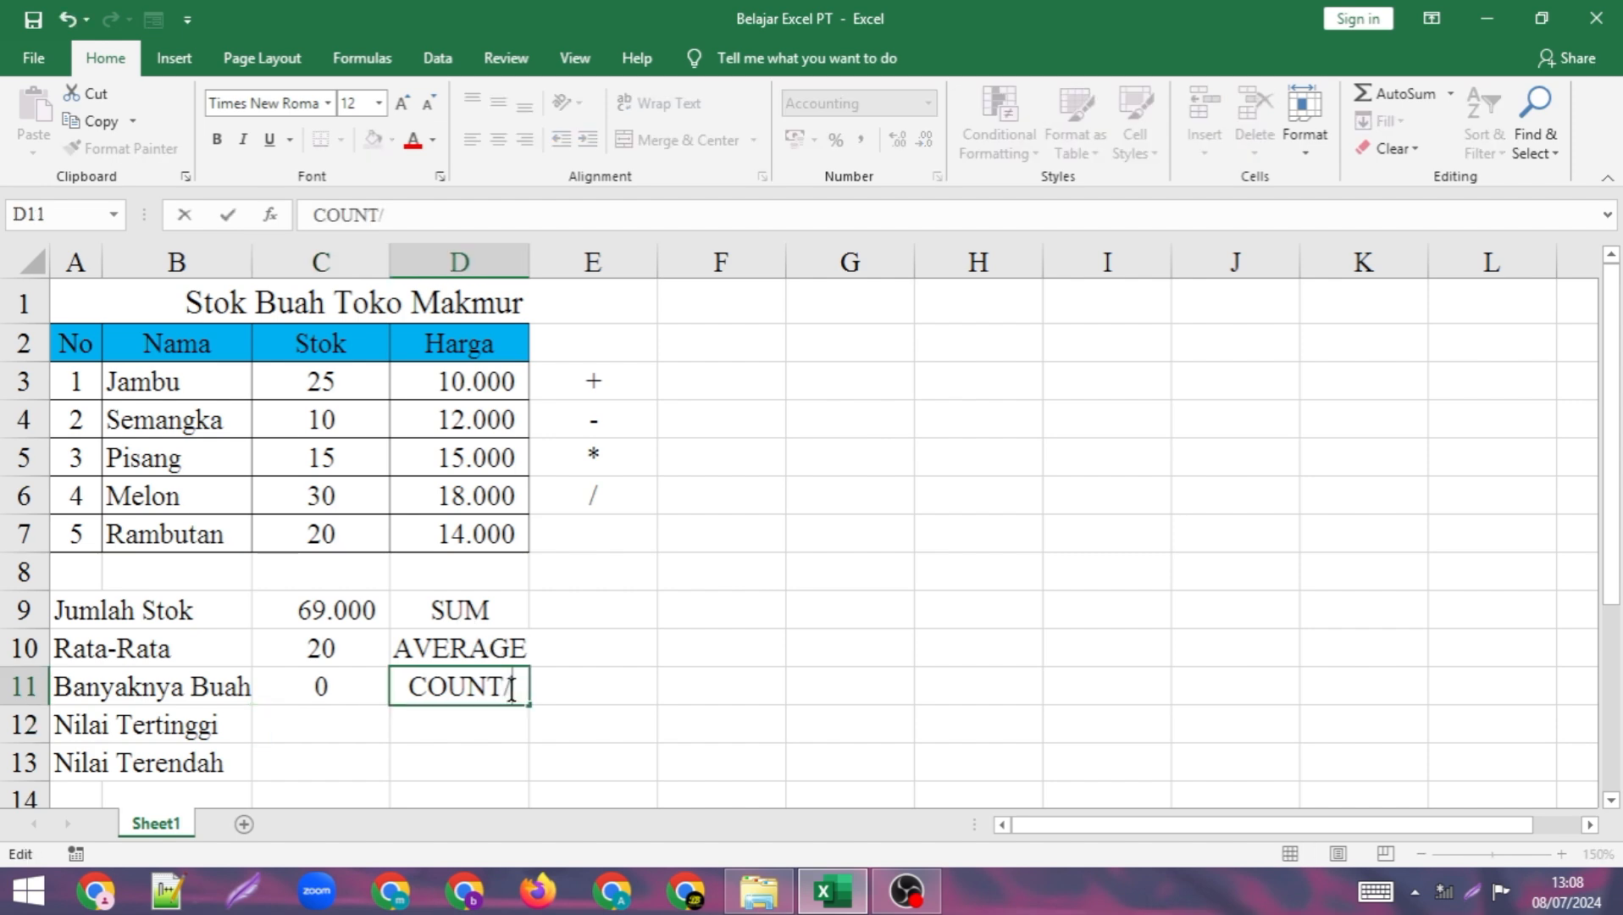
text(/COUNTA)
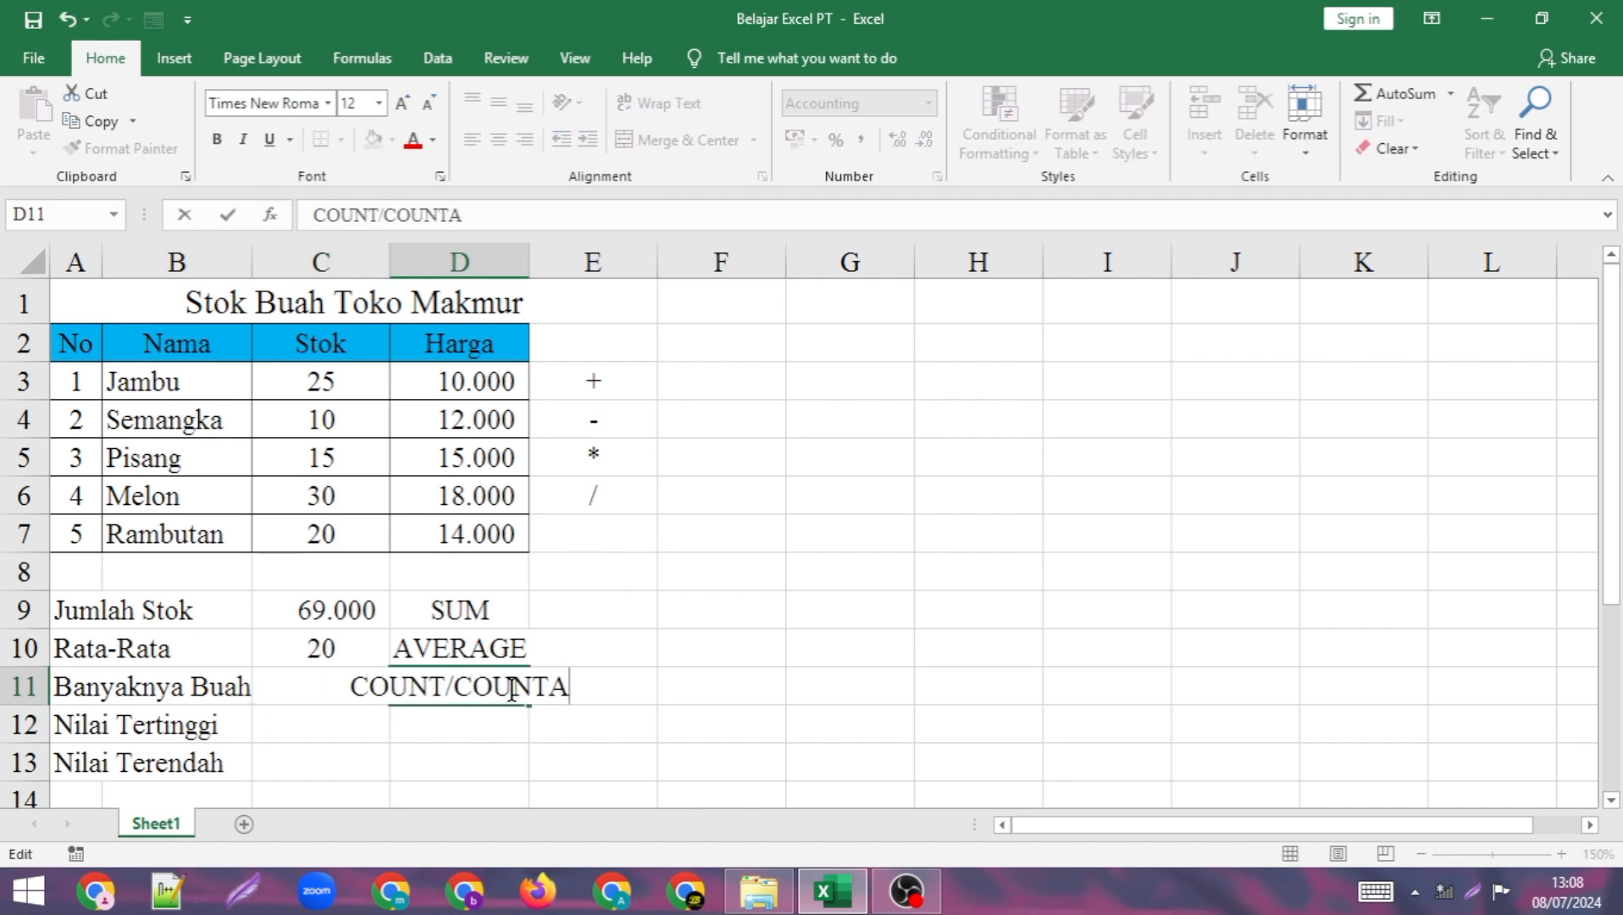
key(Return)
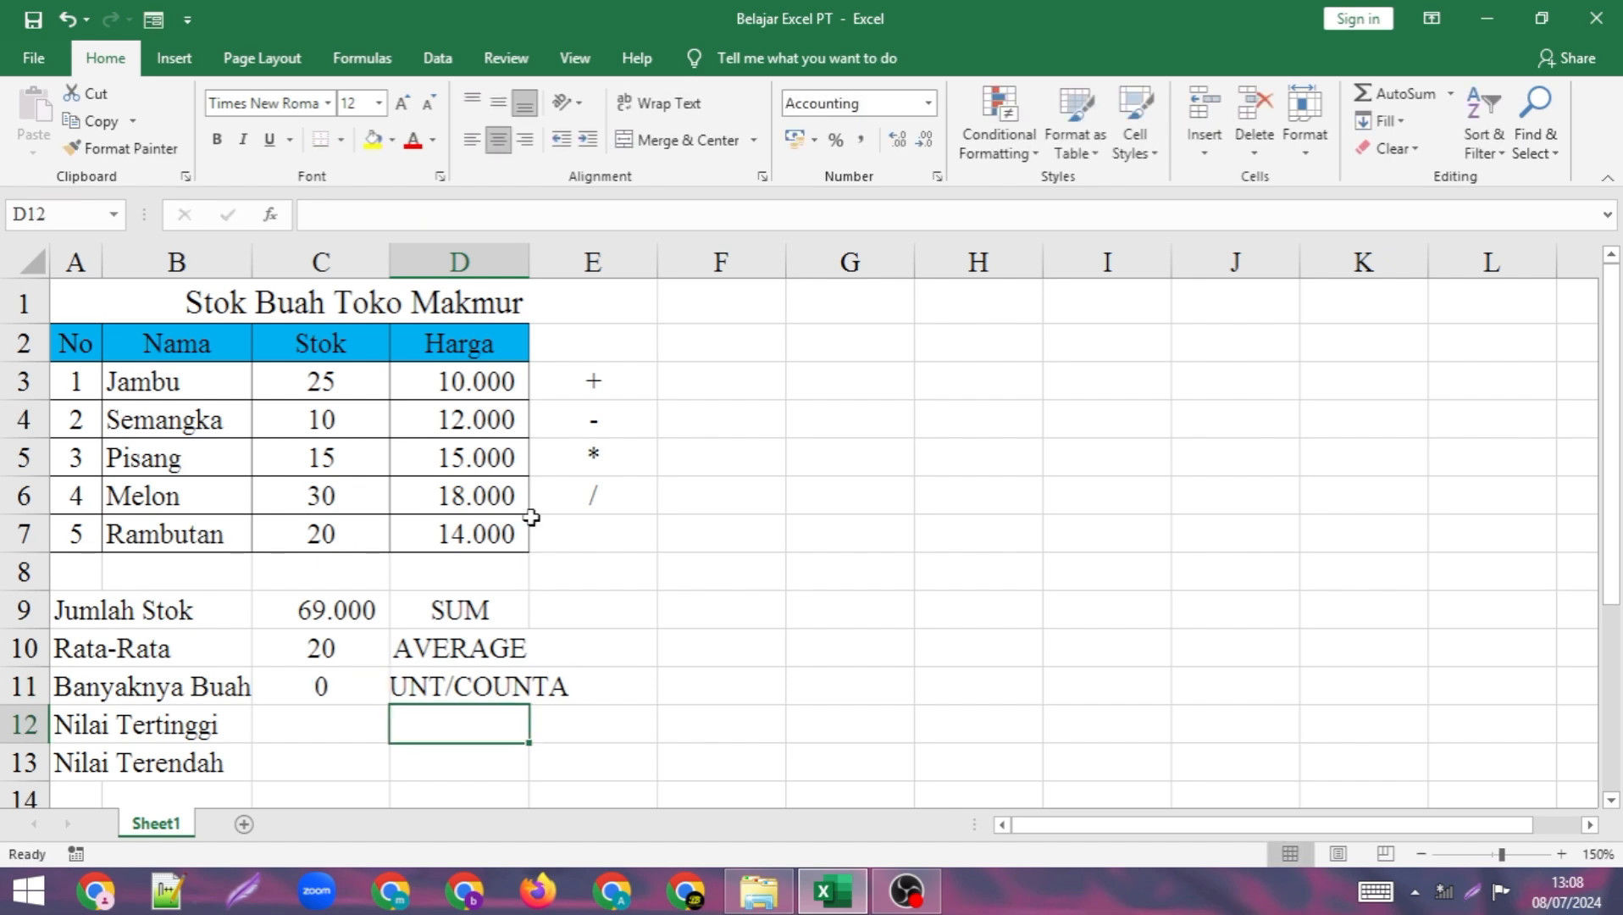
Left-align the COUNT/COUNTA label in D11 and resize column D to slightly wider than the AVERAGE label.
drag(527, 269, 622, 258)
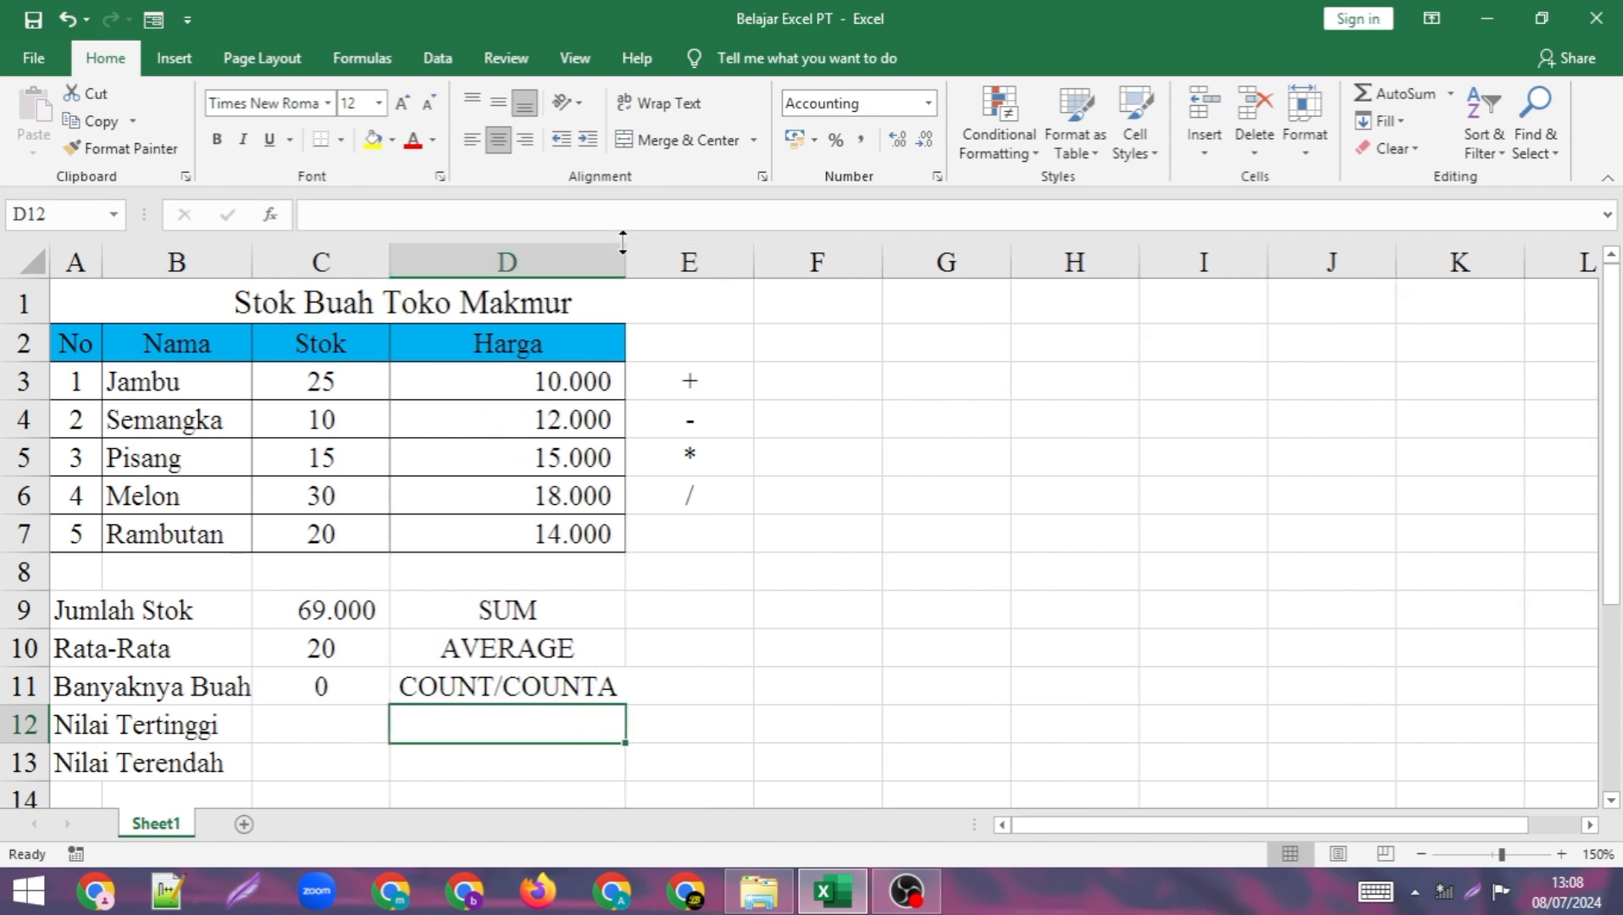
drag(623, 244, 555, 261)
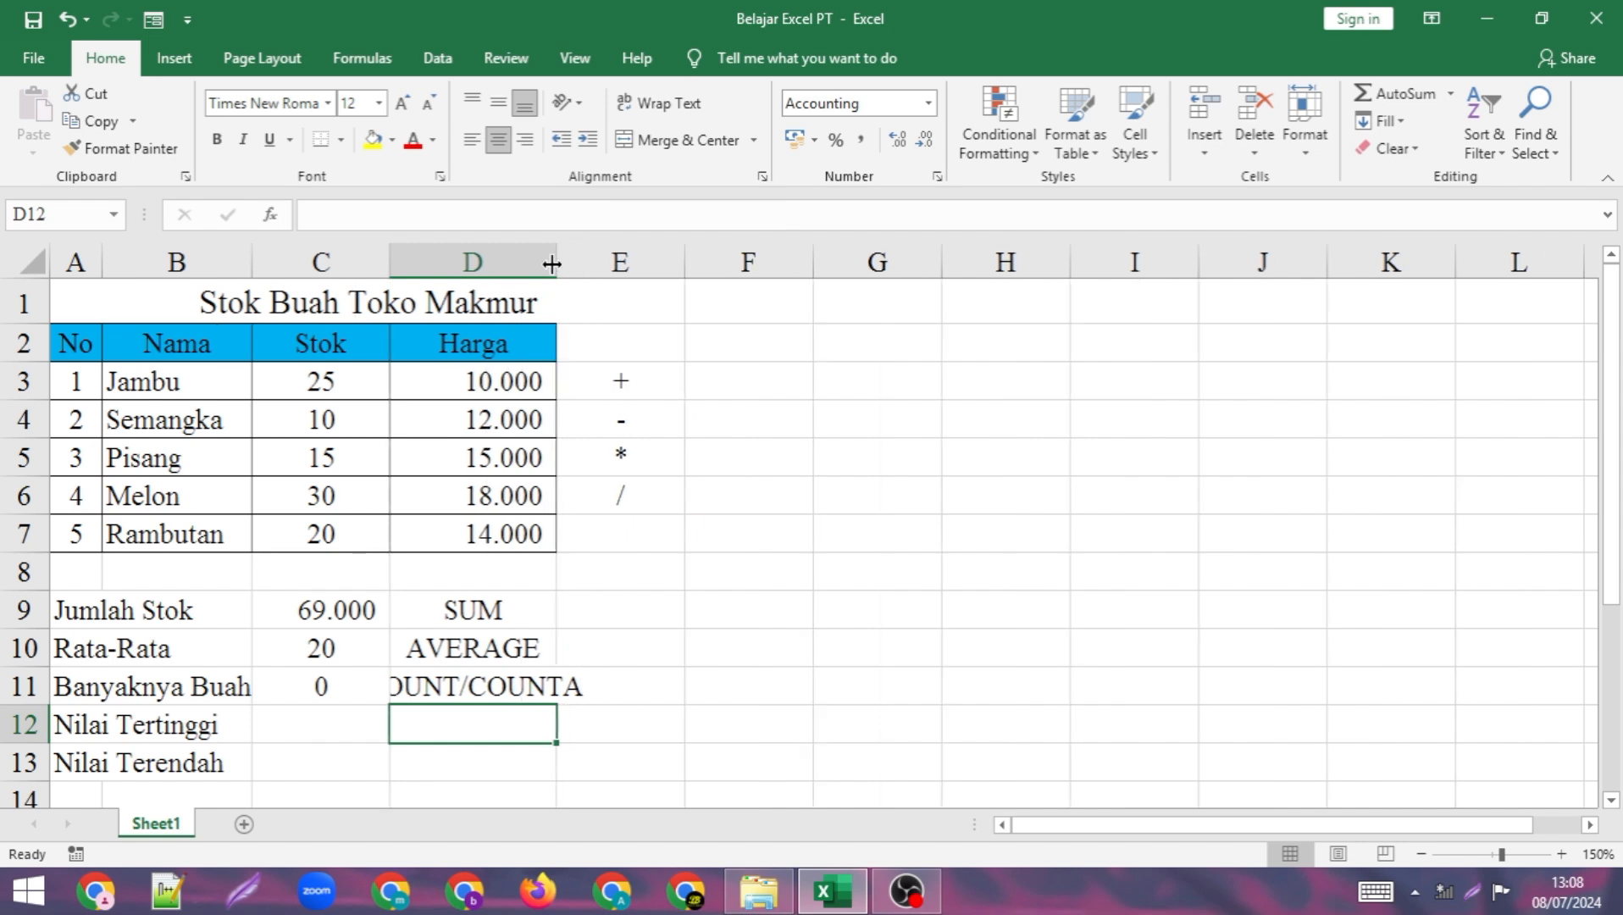
click(539, 690)
click(472, 139)
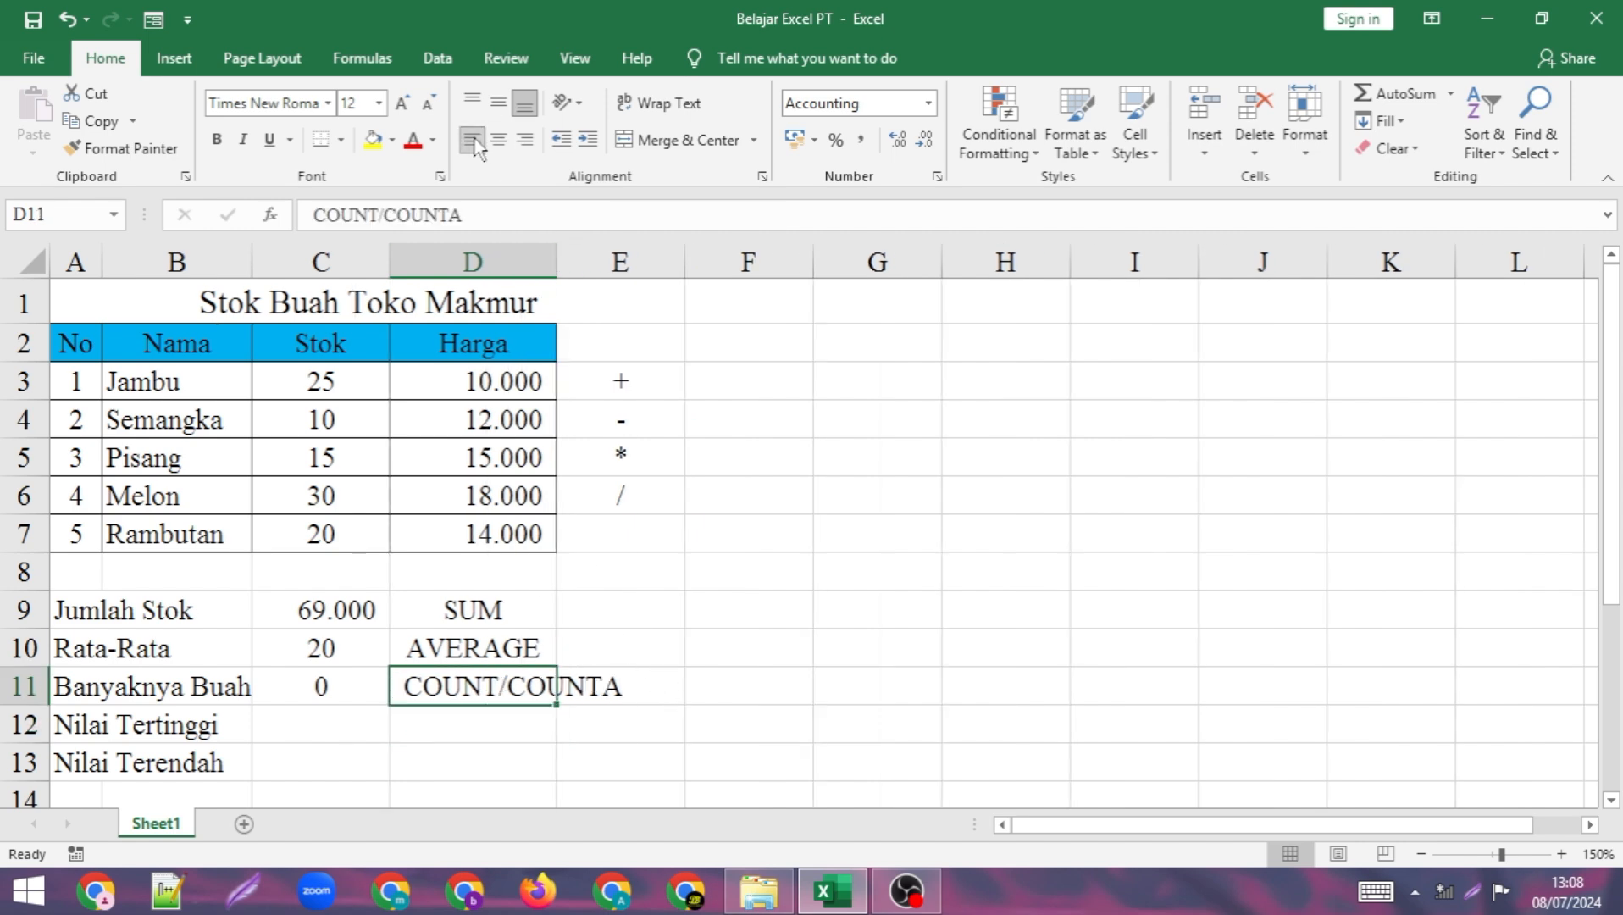
click(802, 485)
drag(556, 261, 533, 265)
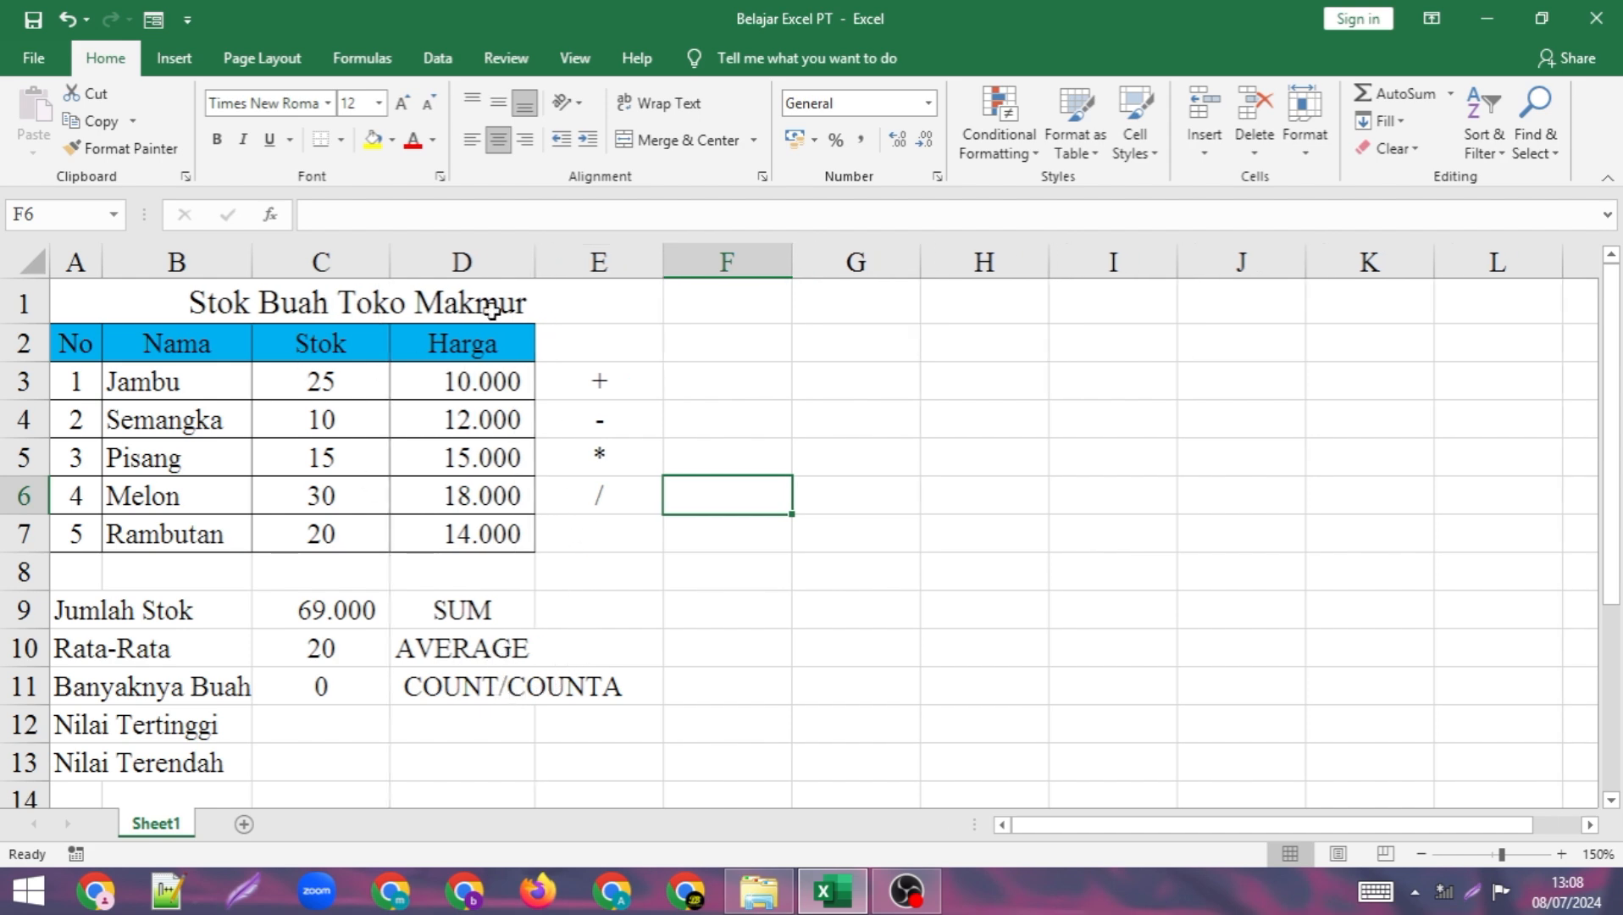
drag(545, 253, 560, 254)
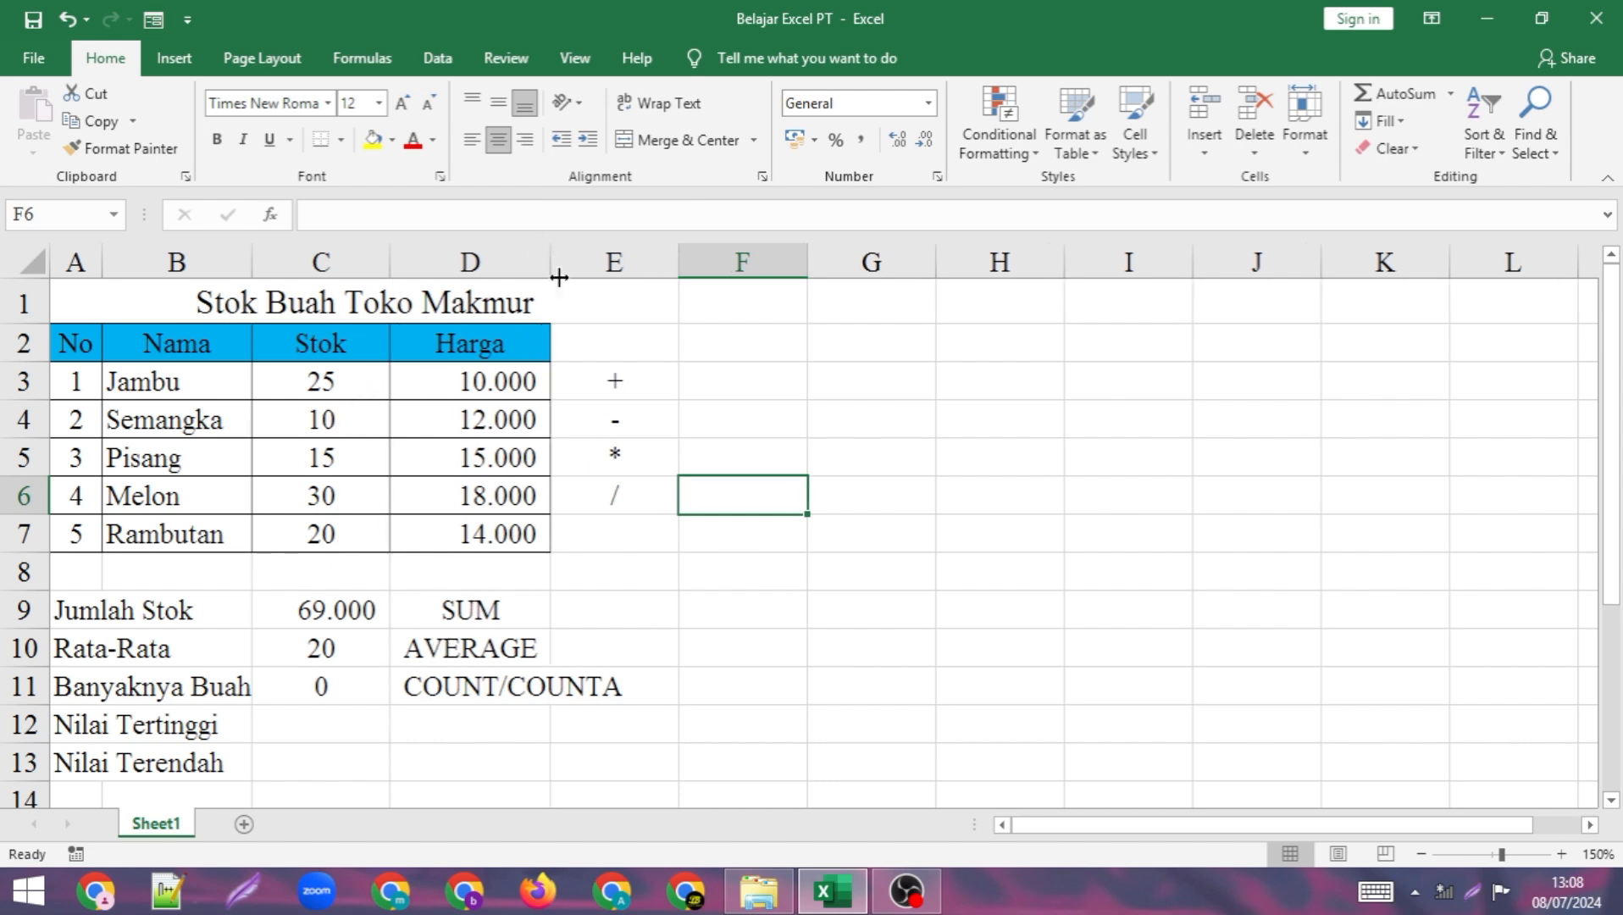
drag(548, 263, 540, 262)
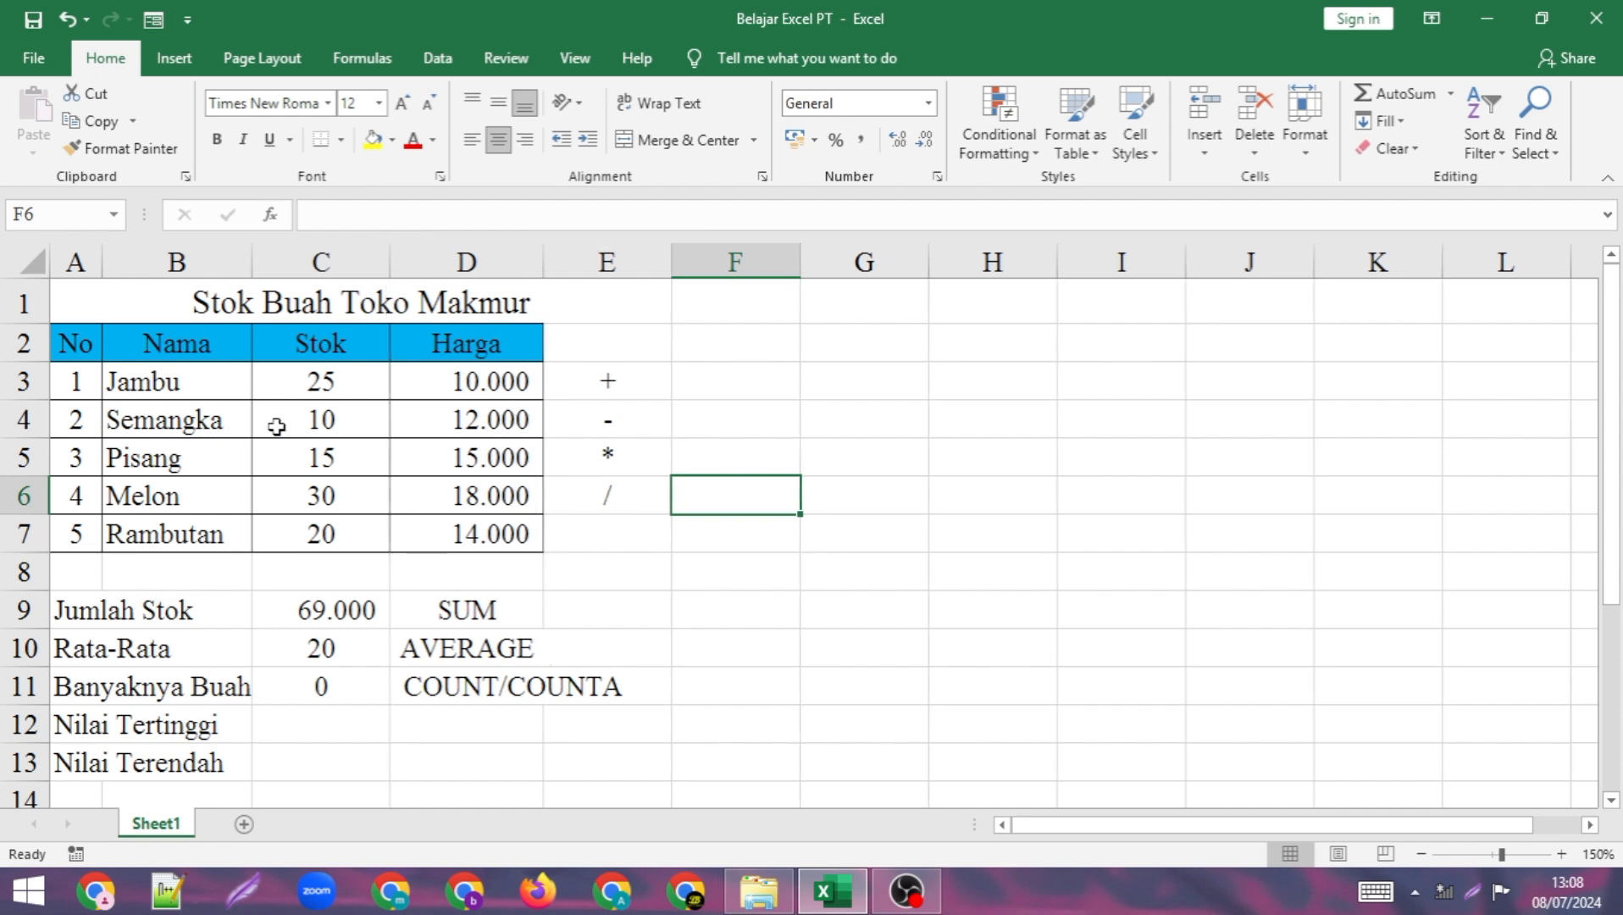
Replace the formula in cell C11 with a COUNTA of the fruit names in B3:B7.
click(174, 412)
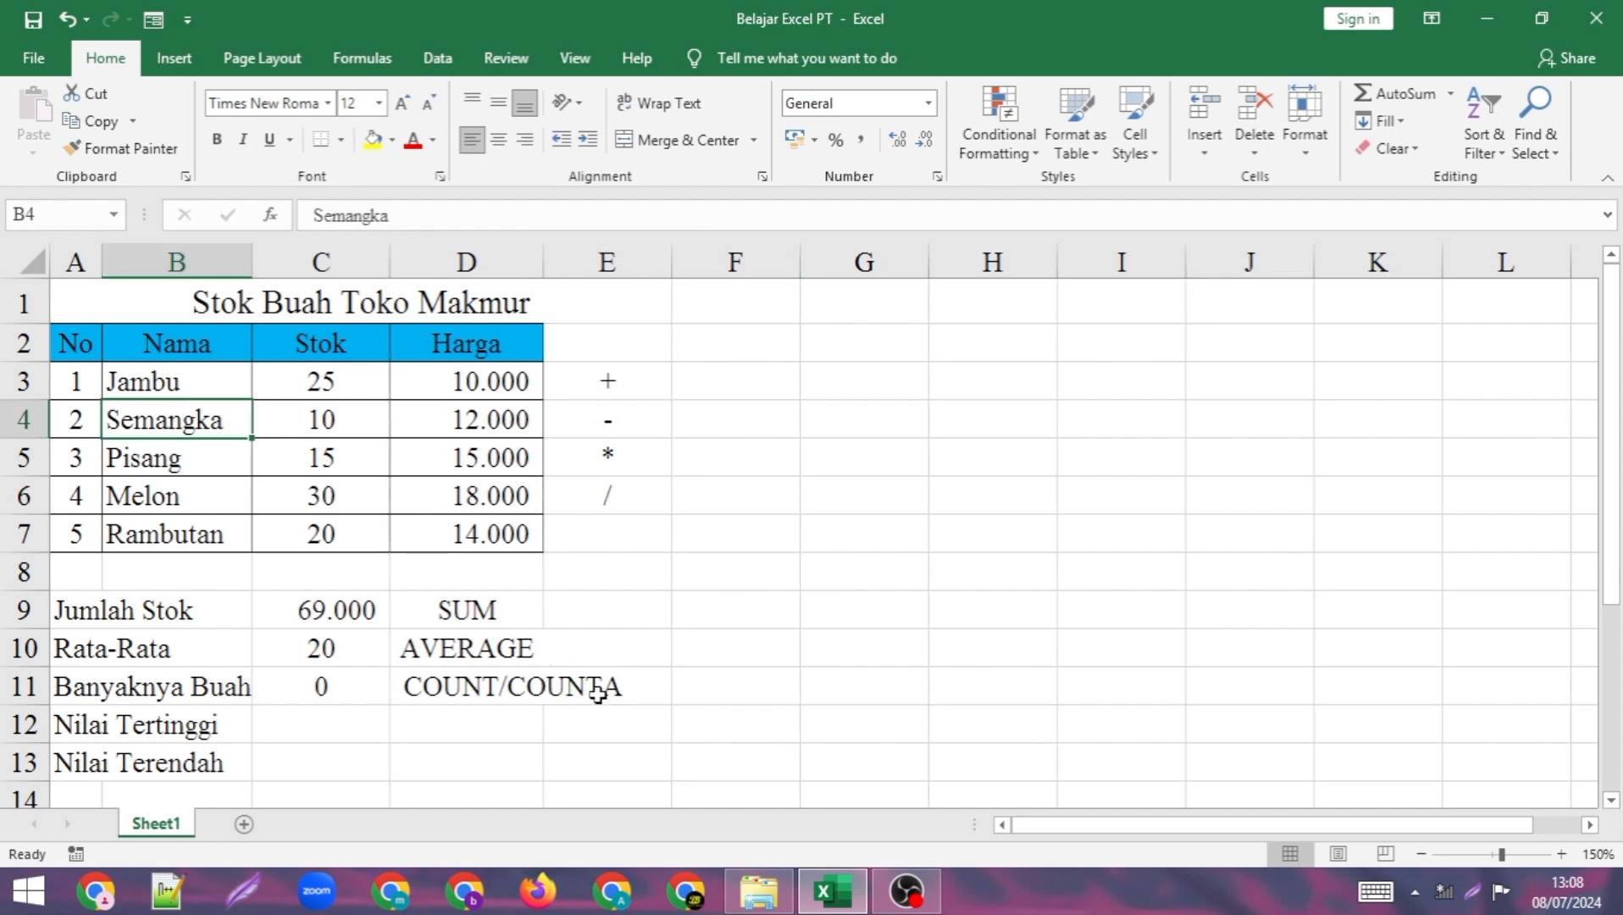
click(339, 694)
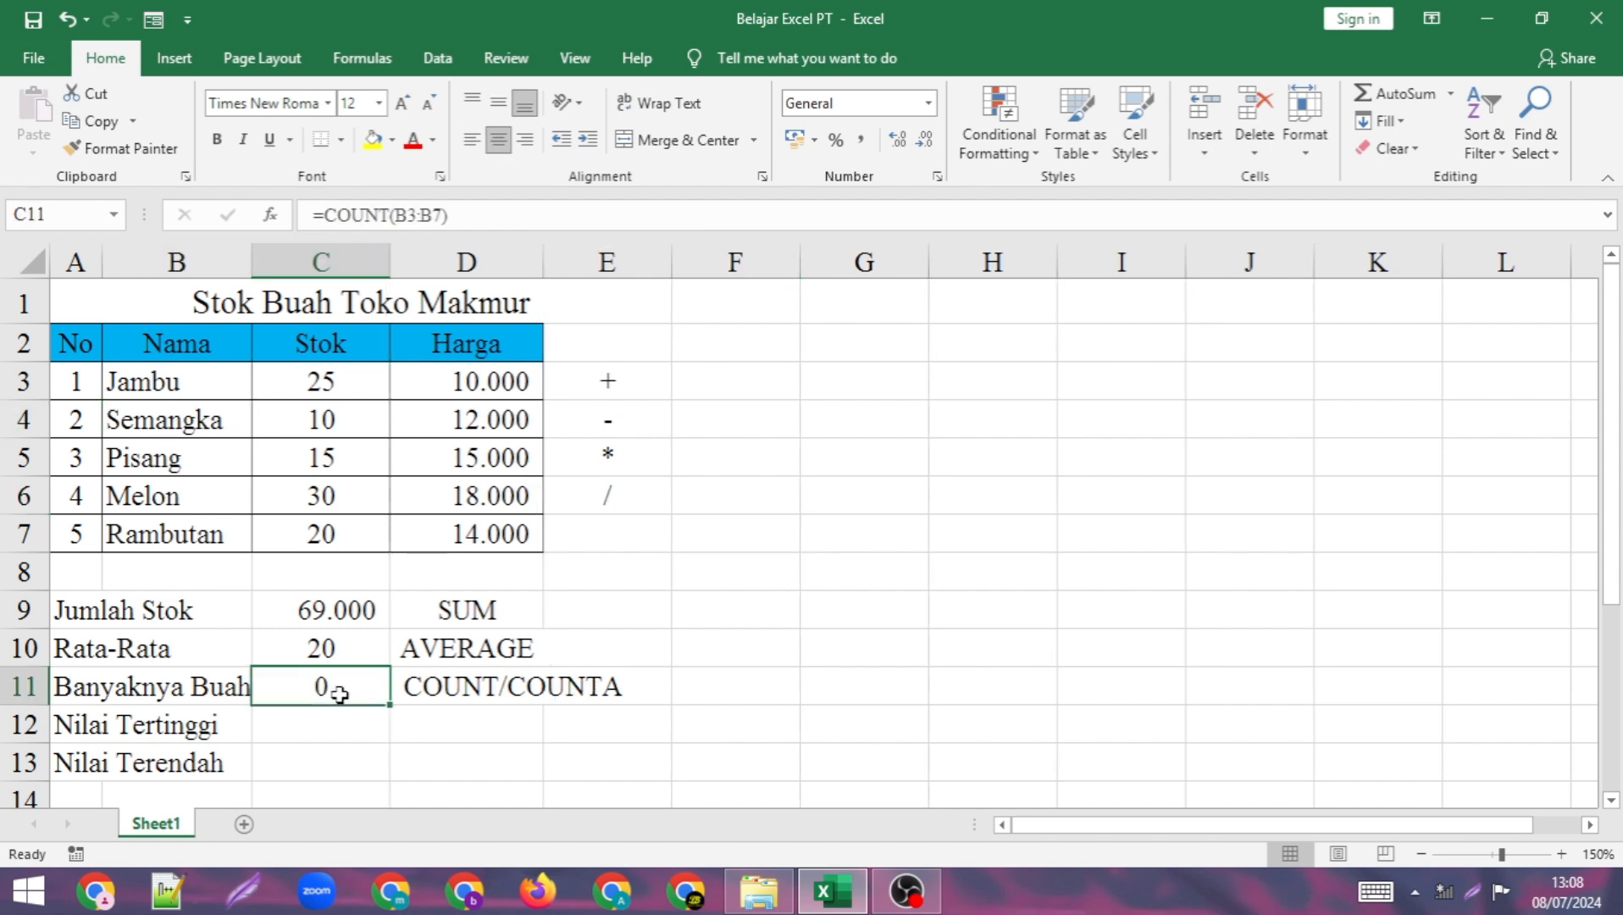
text(=cou)
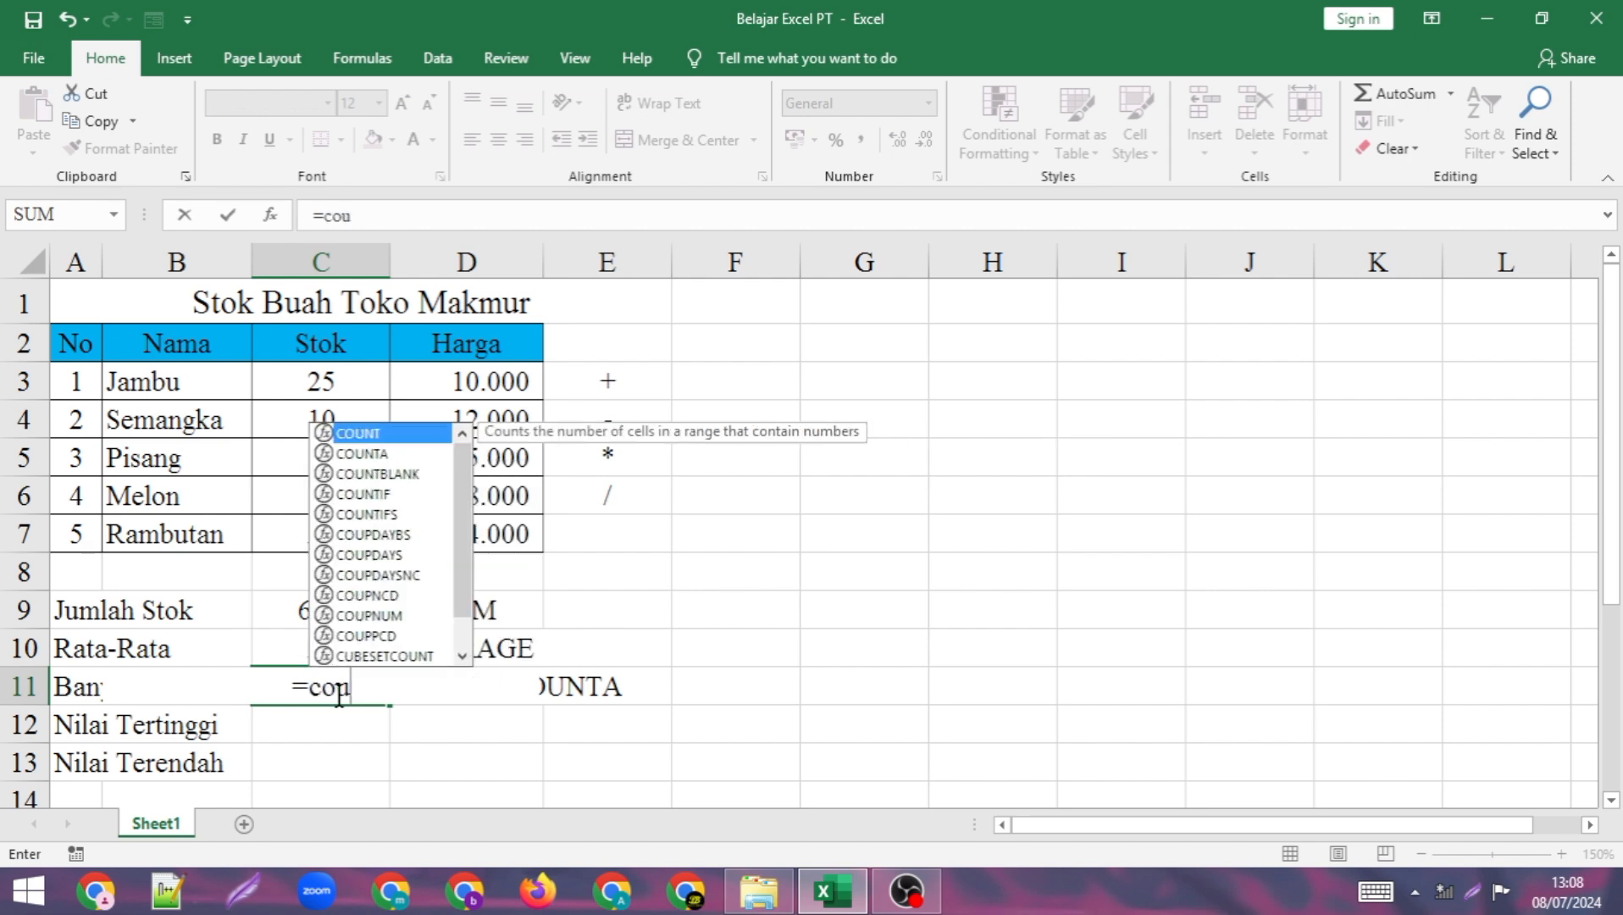
text(nta()
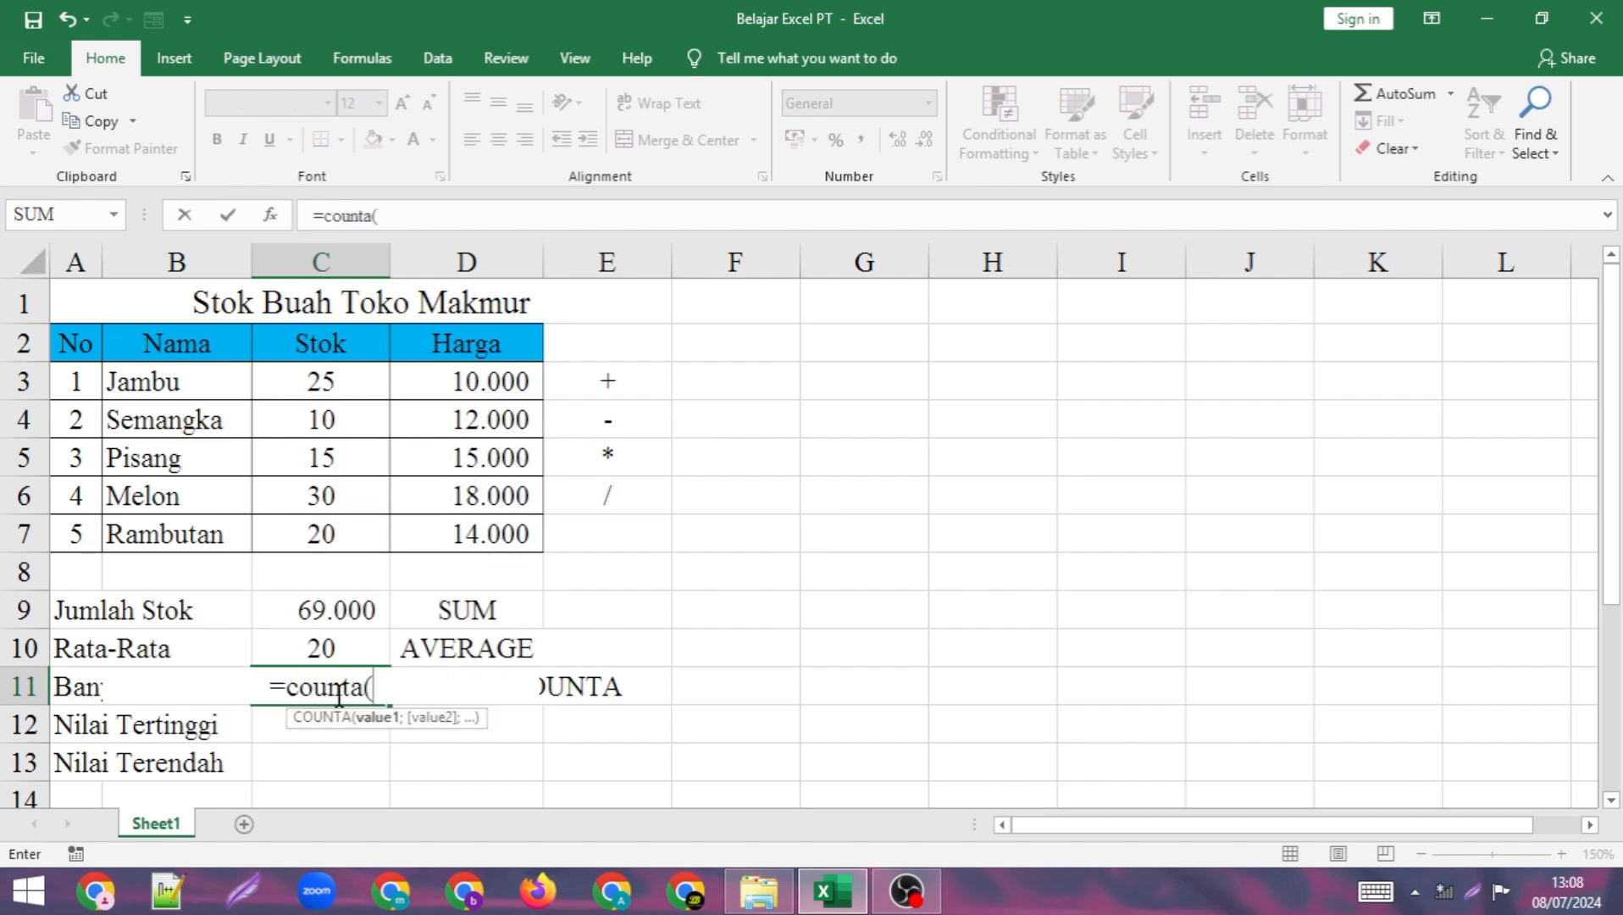
drag(186, 379, 193, 536)
text())
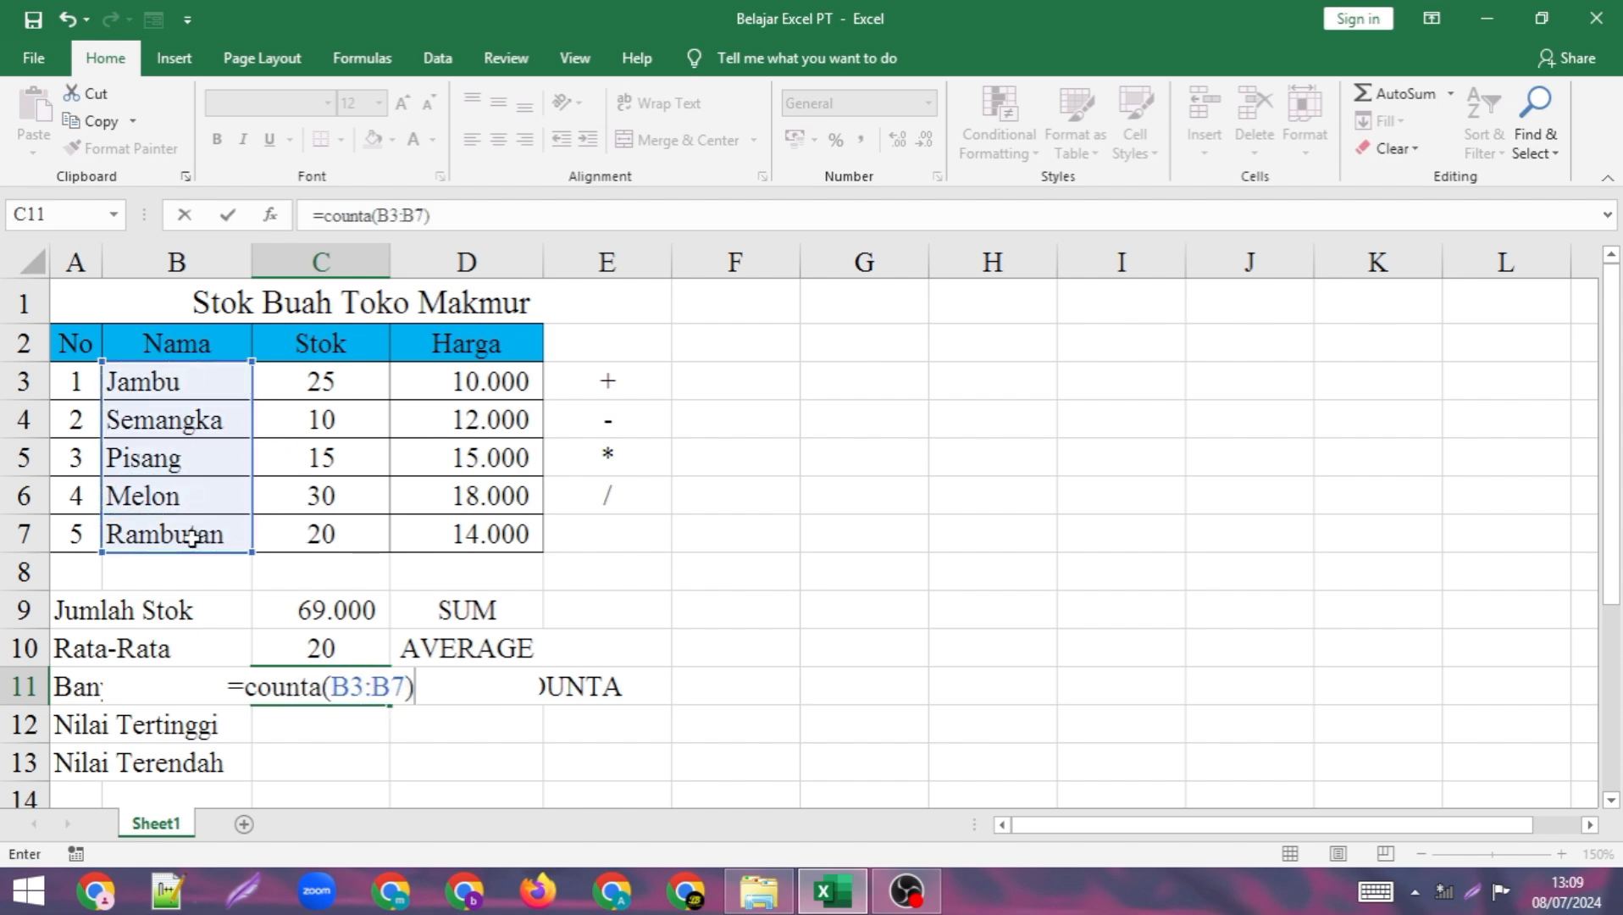
key(Return)
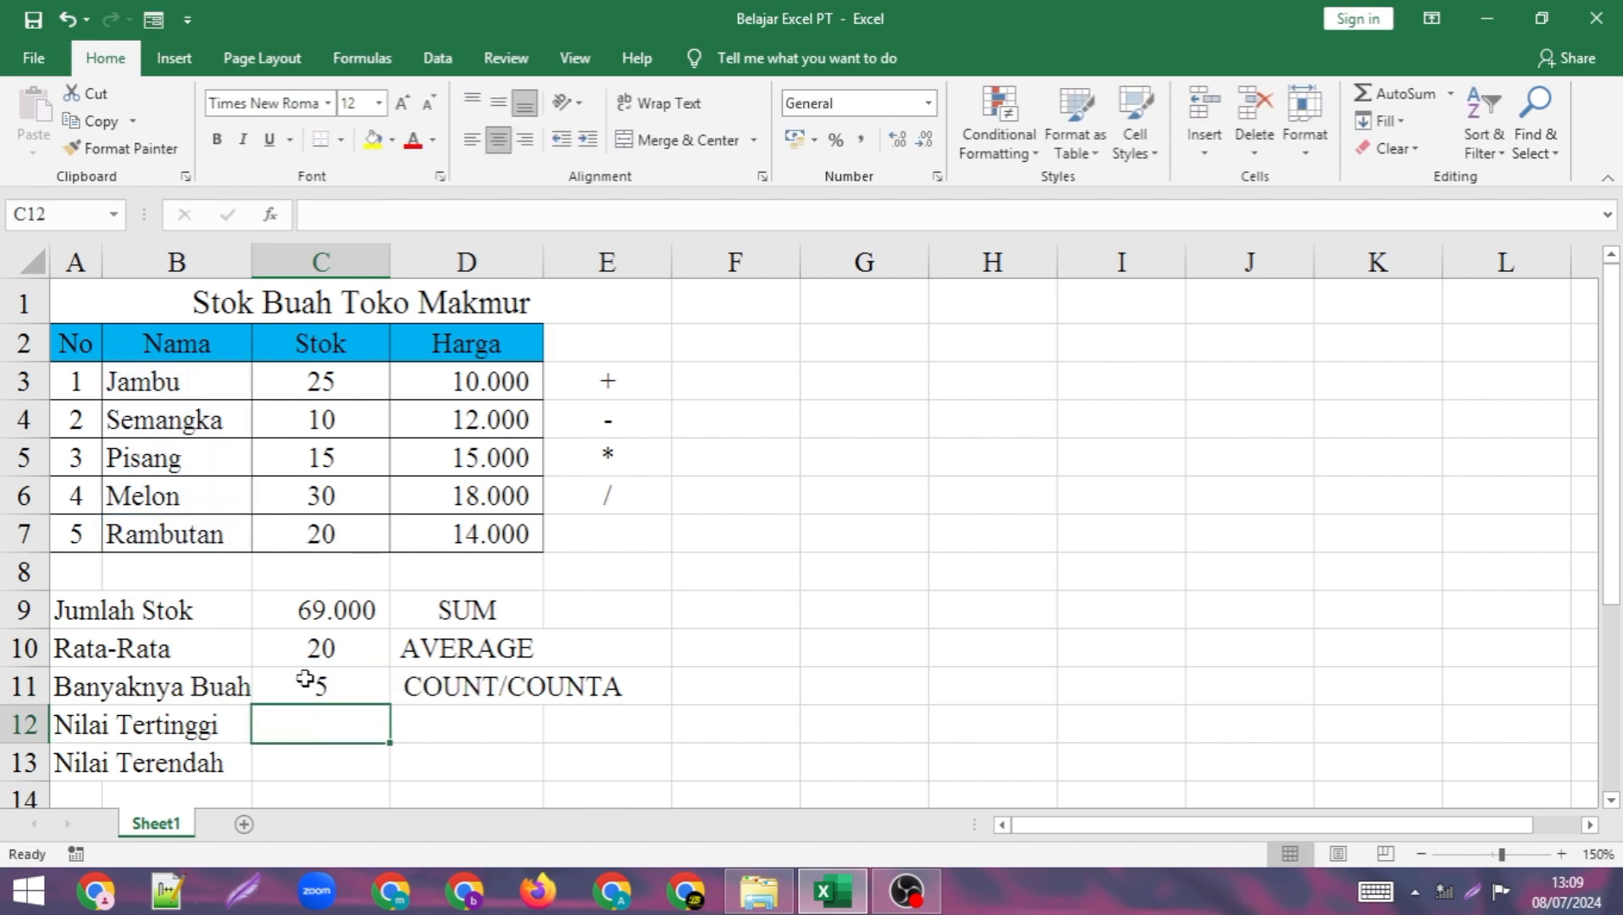
Go through the fruit names in cells B3 to B7 one by one to check the Banyaknya Buah count.
click(139, 387)
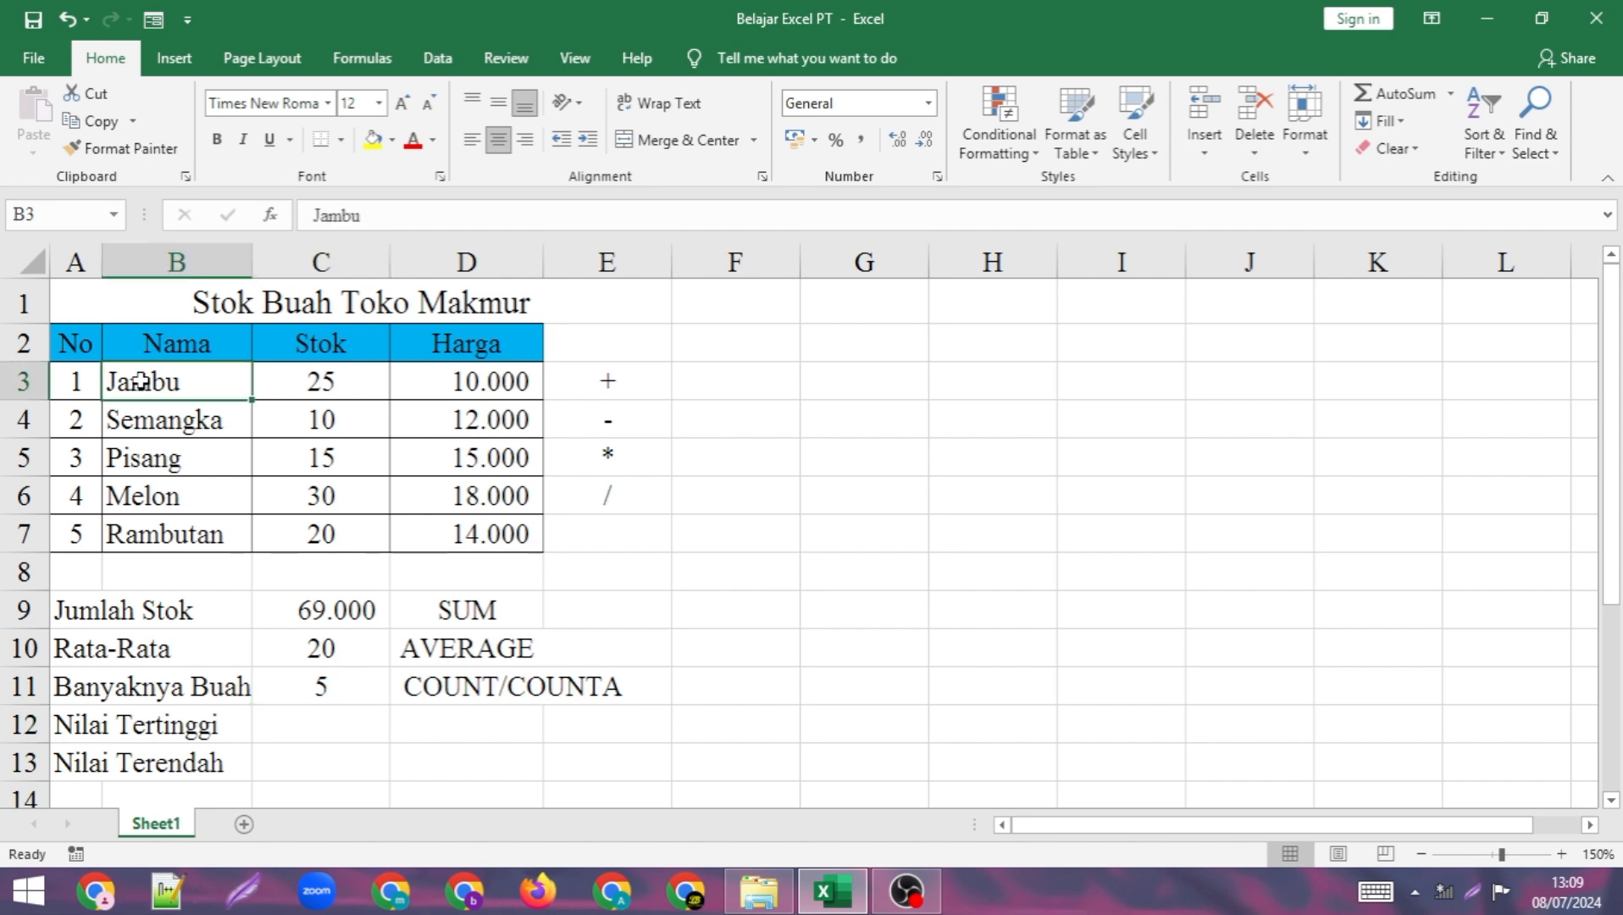
click(148, 421)
click(153, 462)
click(162, 507)
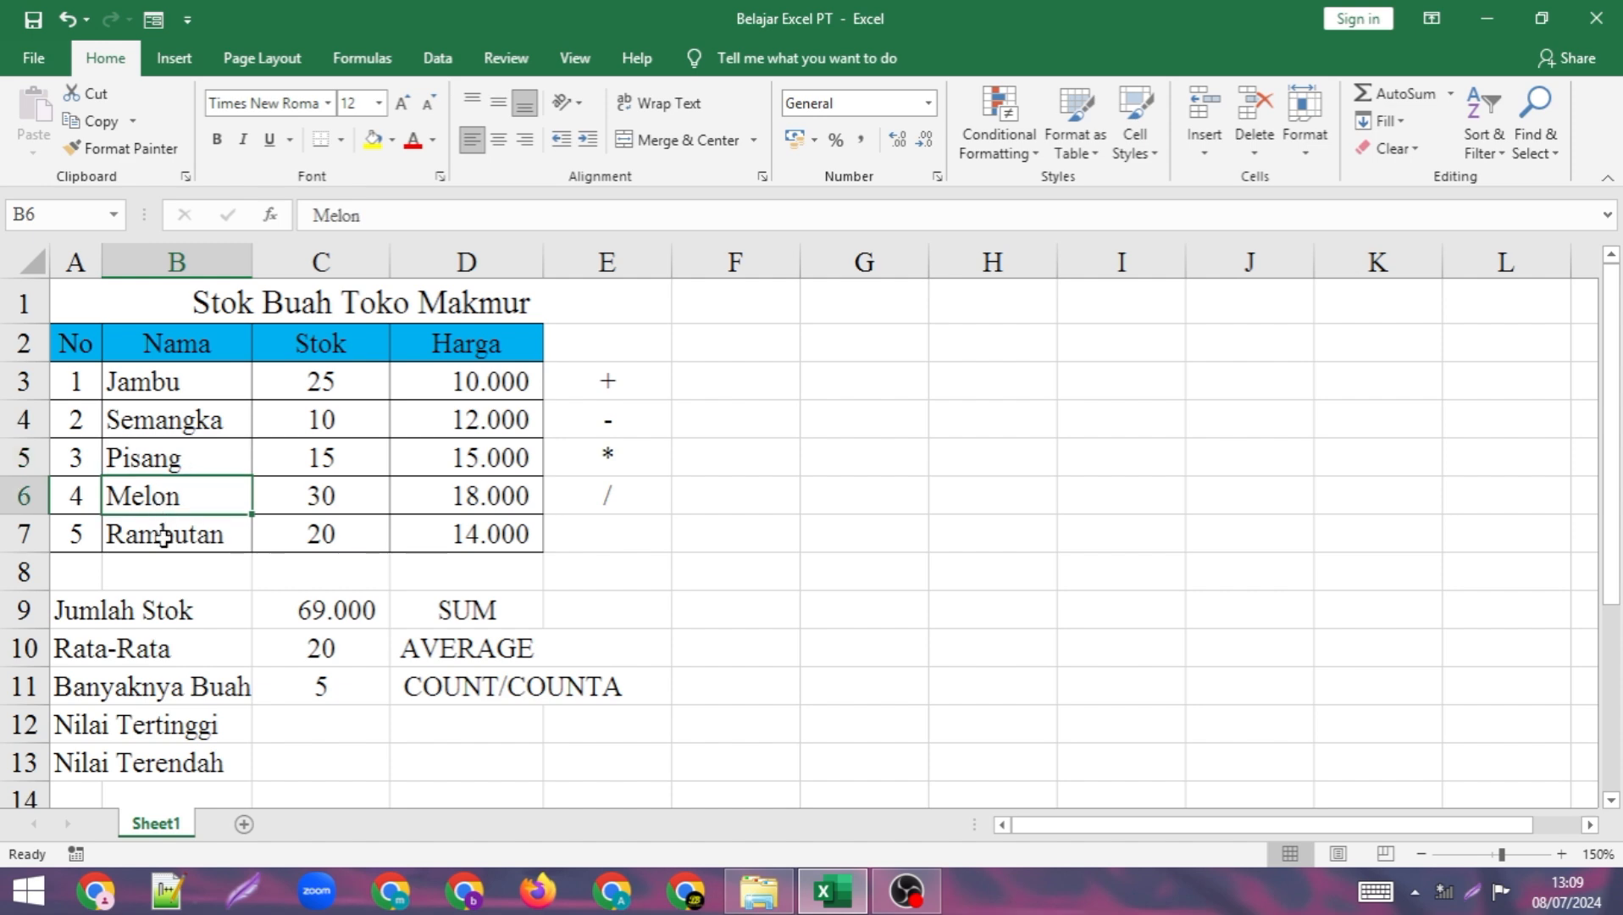
click(161, 537)
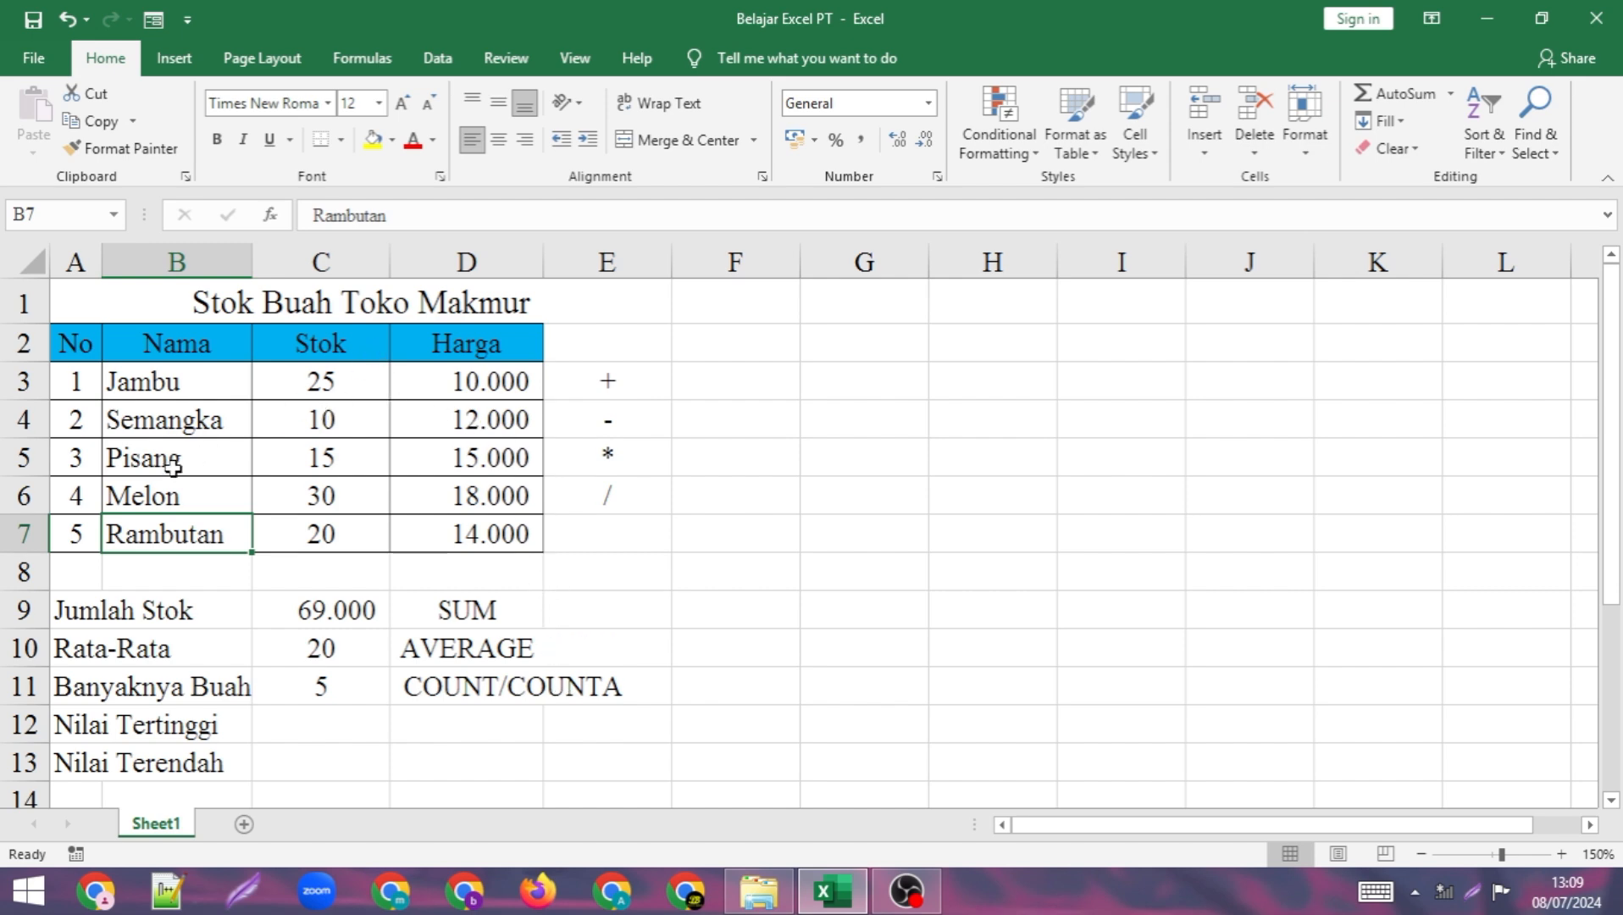
Enter a MAX formula over the stock values C3:C7 in cell C12 for Nilai Tertinggi.
click(326, 735)
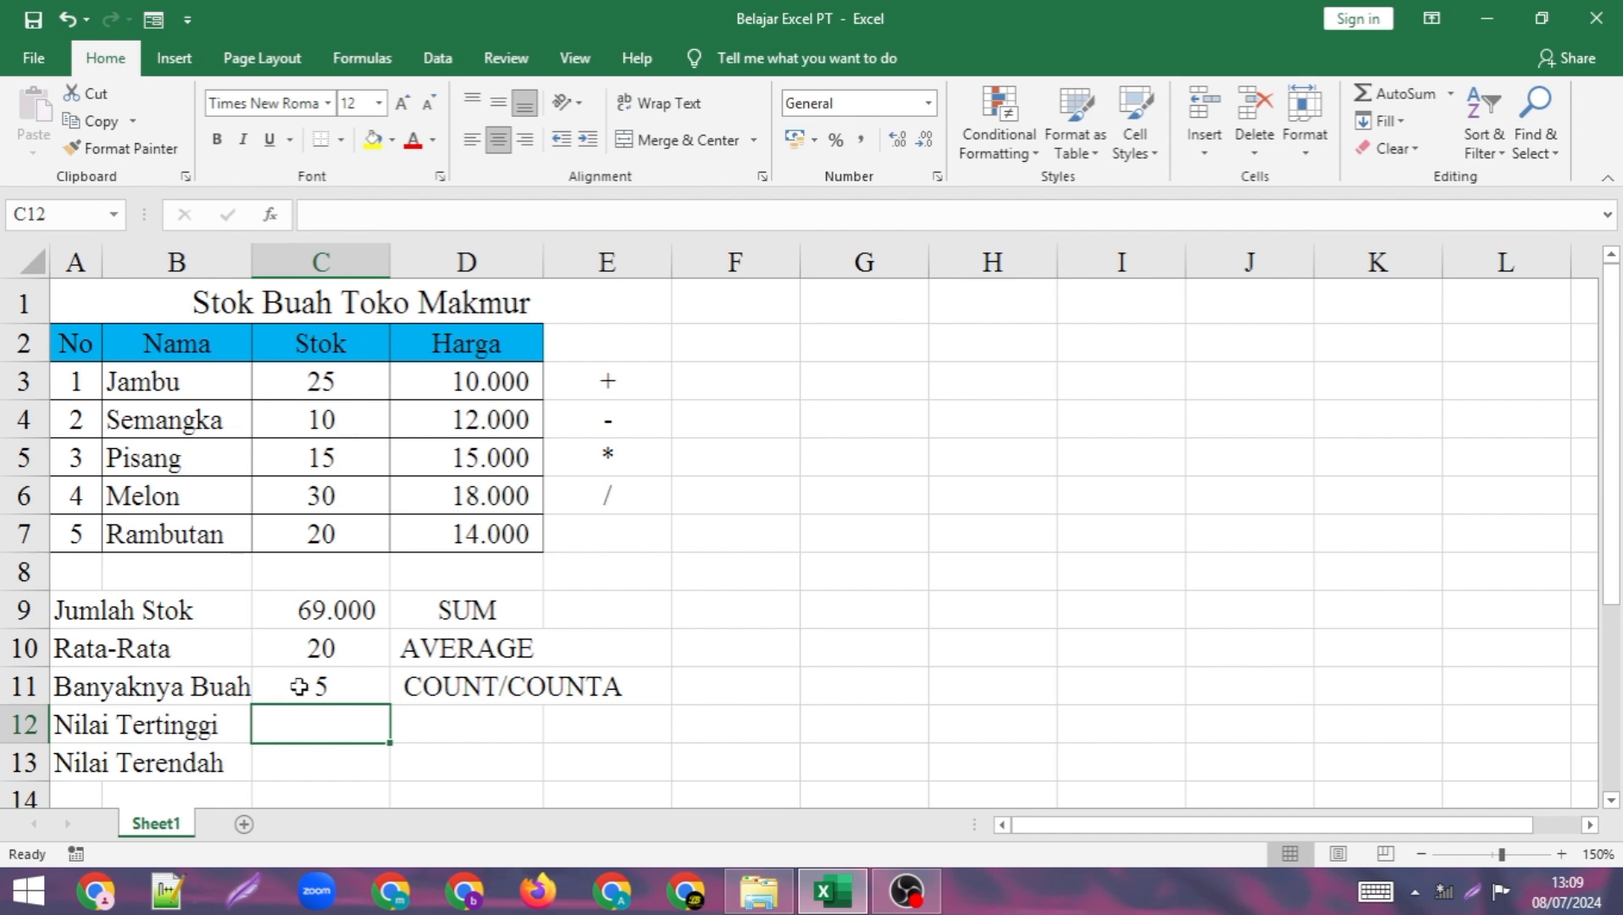
text(=)
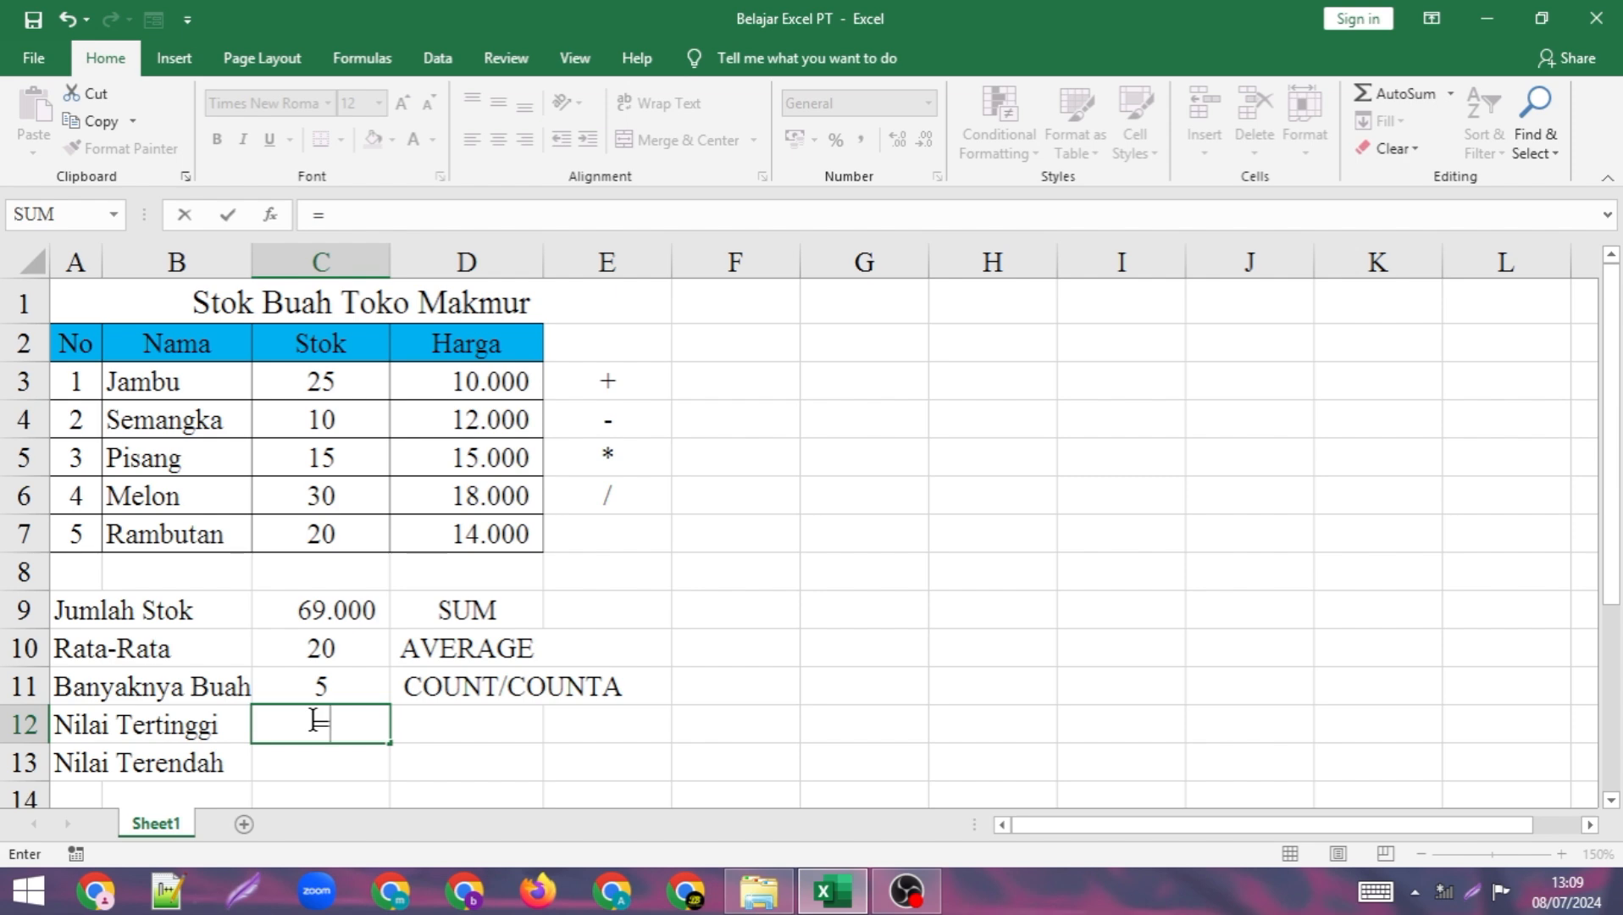
text(max)
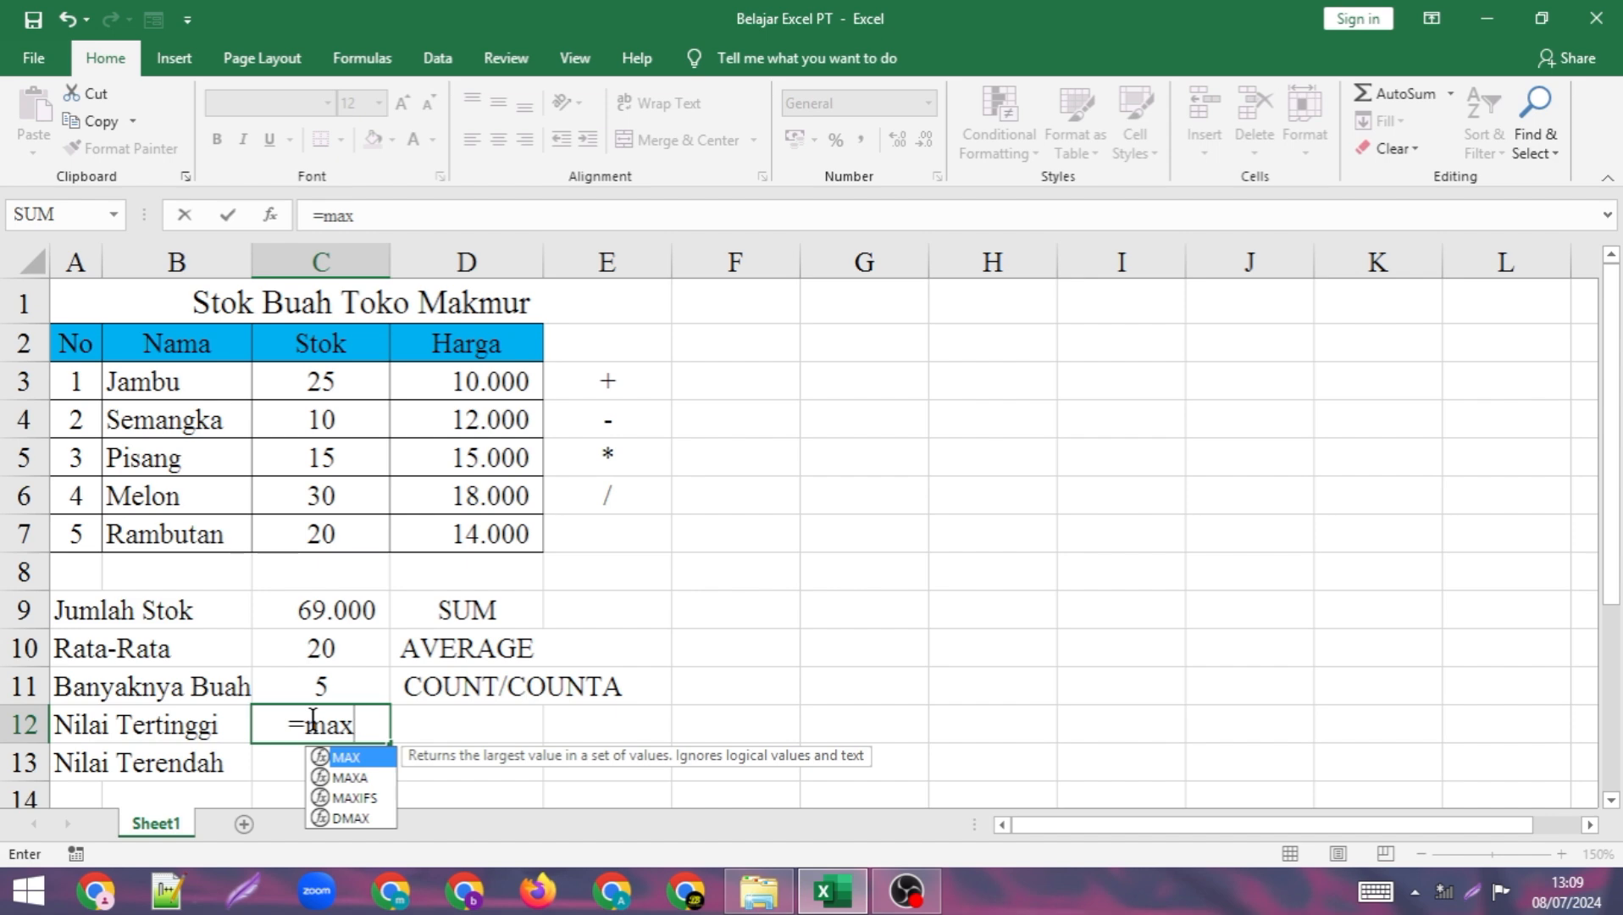
text(()
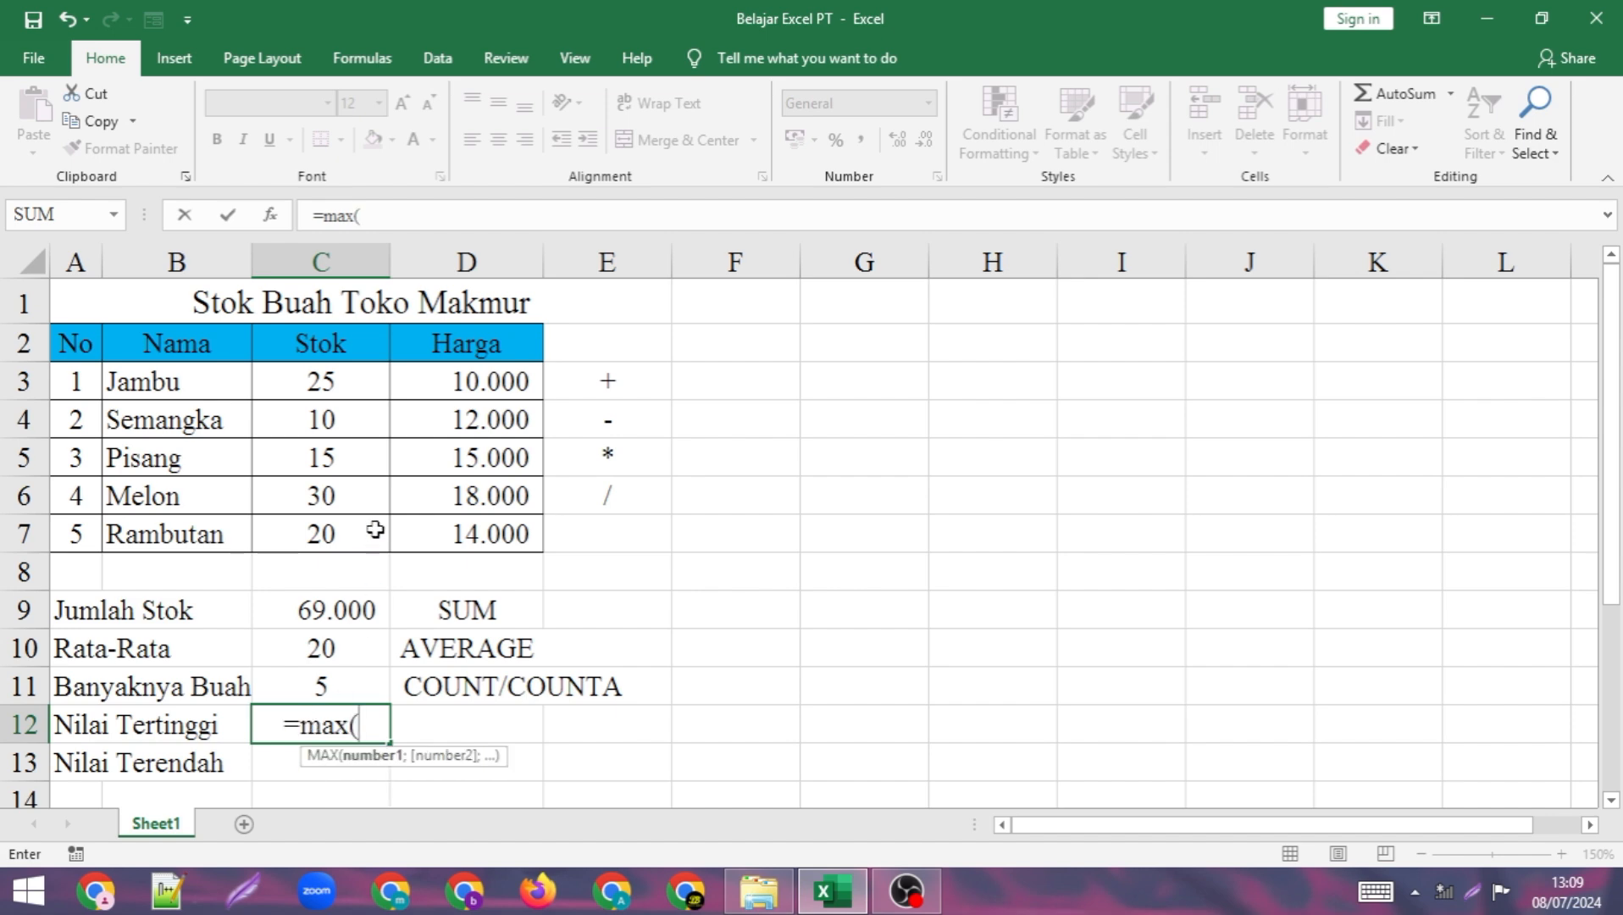
drag(318, 388, 313, 531)
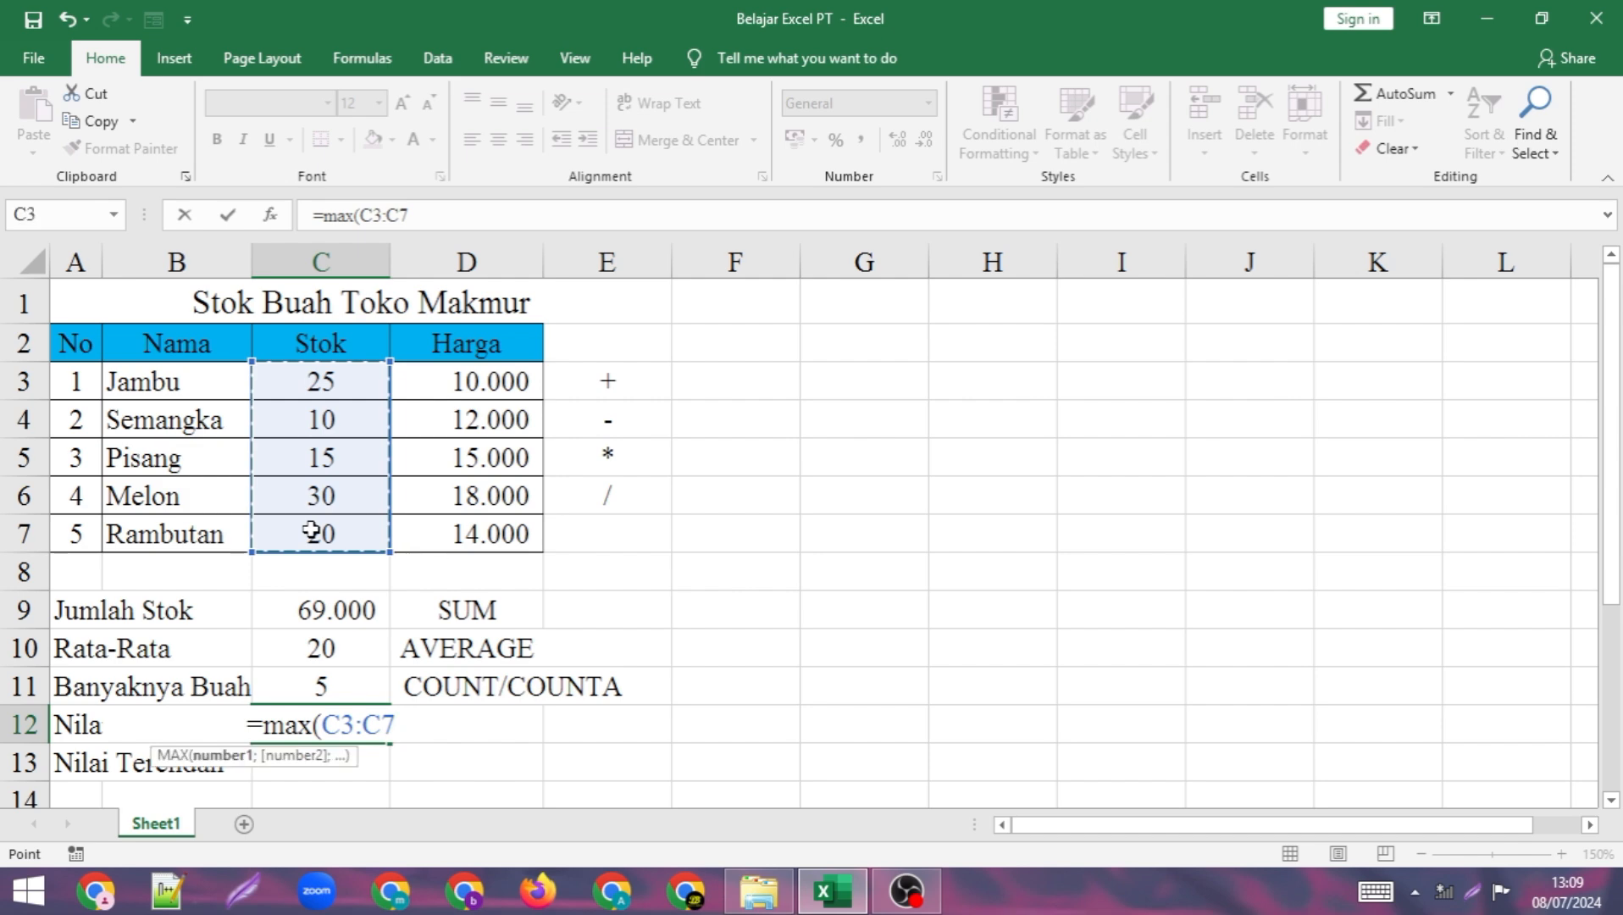
text())
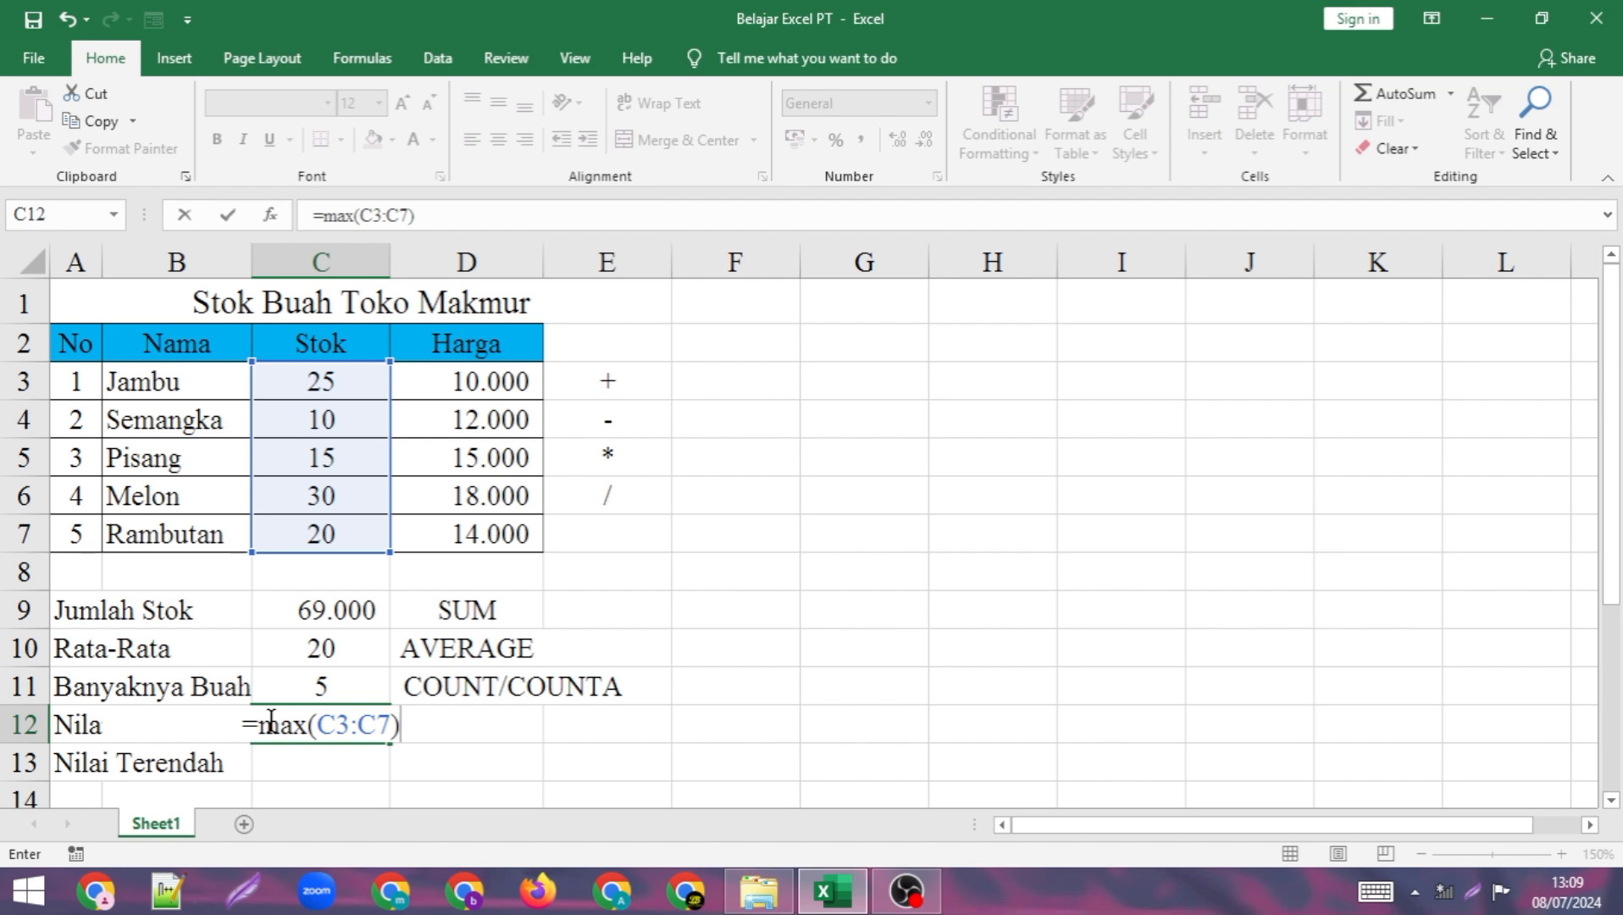
key(Return)
Replace the formula in cell C12 with a MAX of the Harga prices in D3:D7.
click(387, 720)
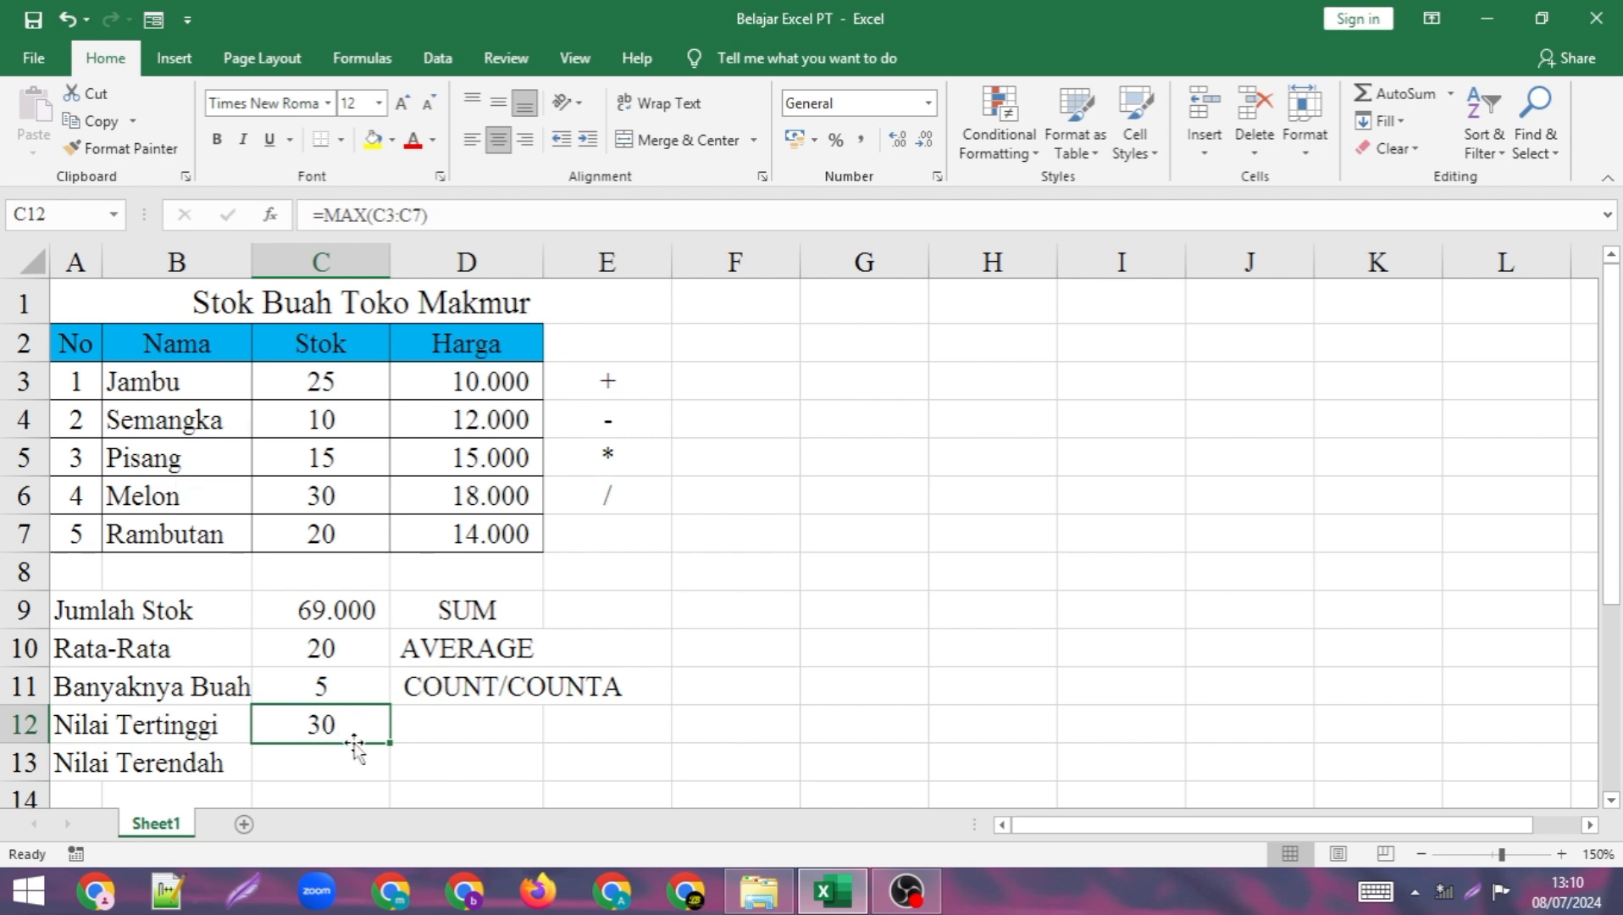
text(=)
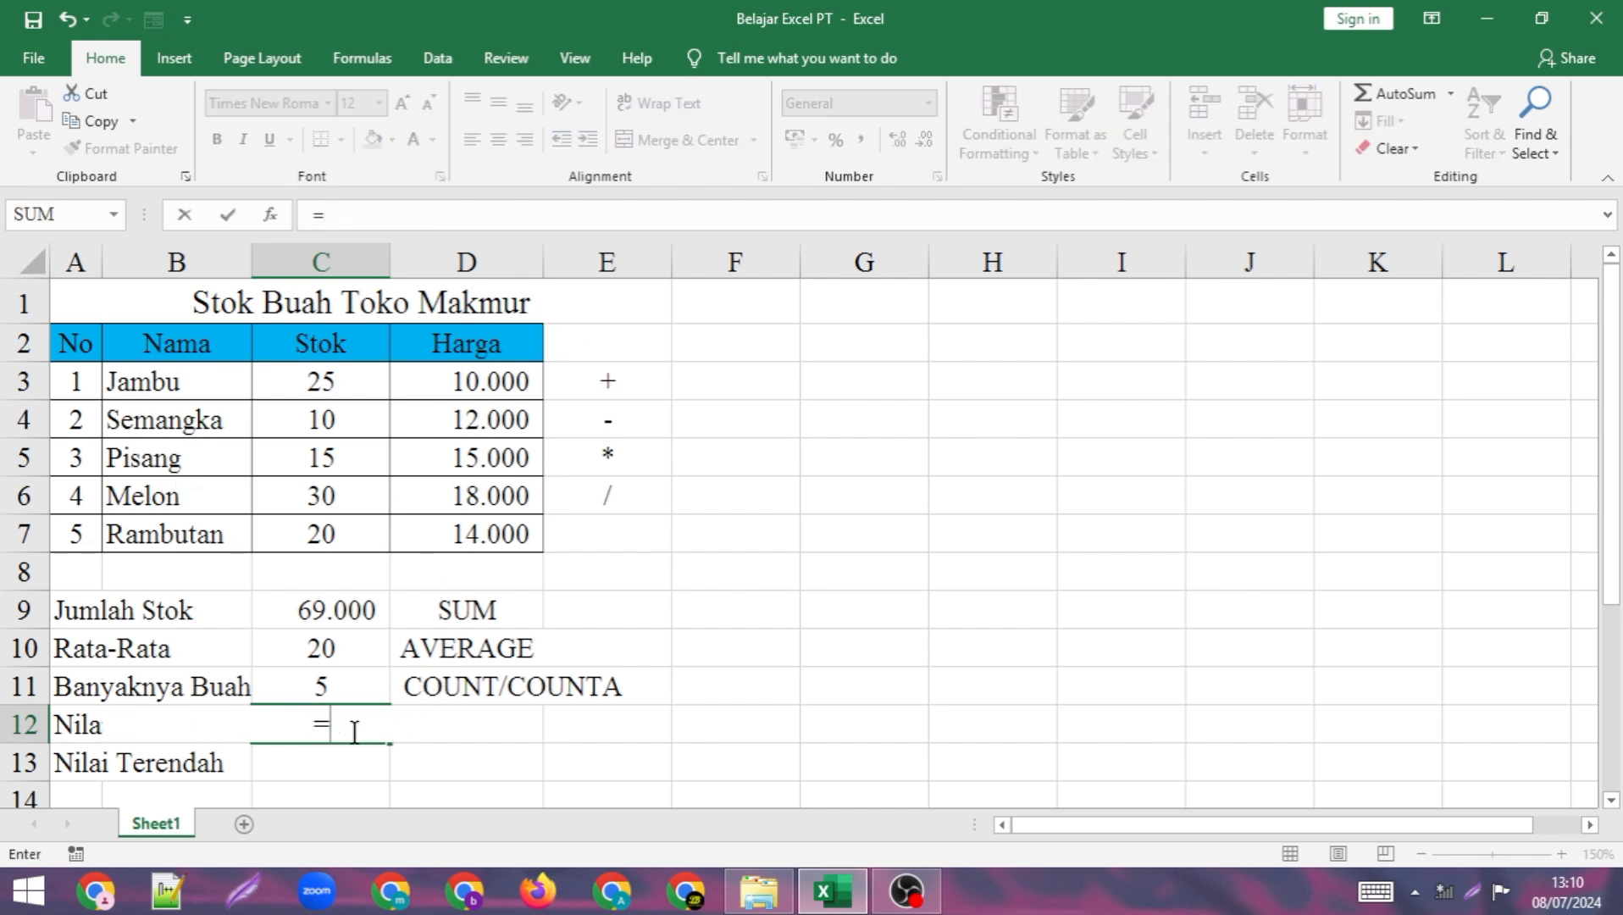
text(max()
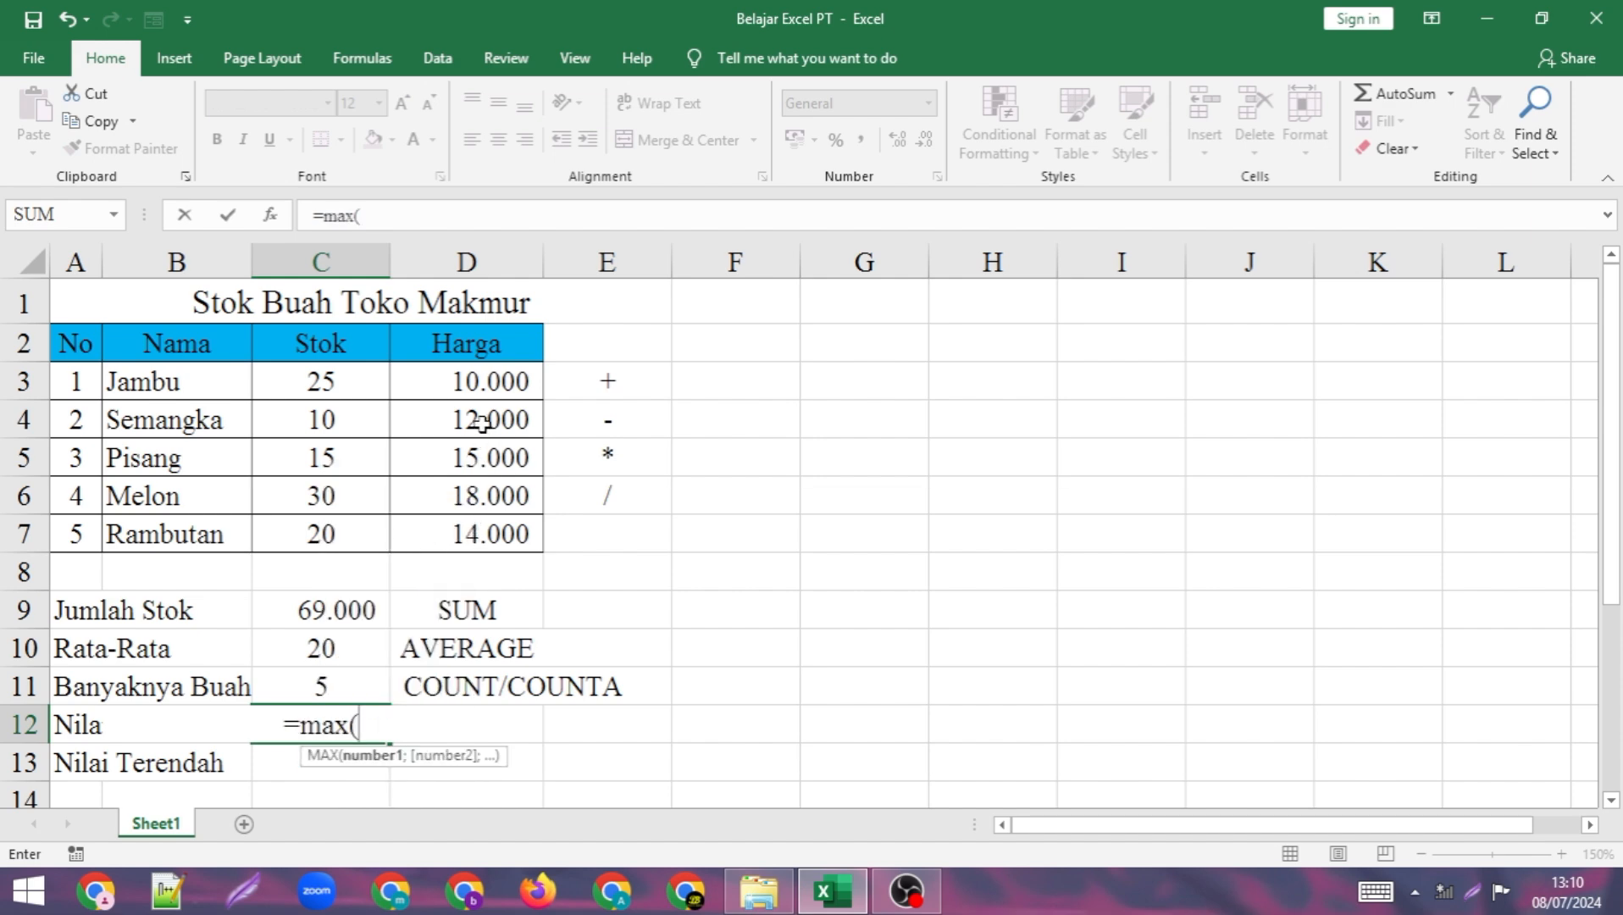
drag(482, 383, 490, 556)
text())
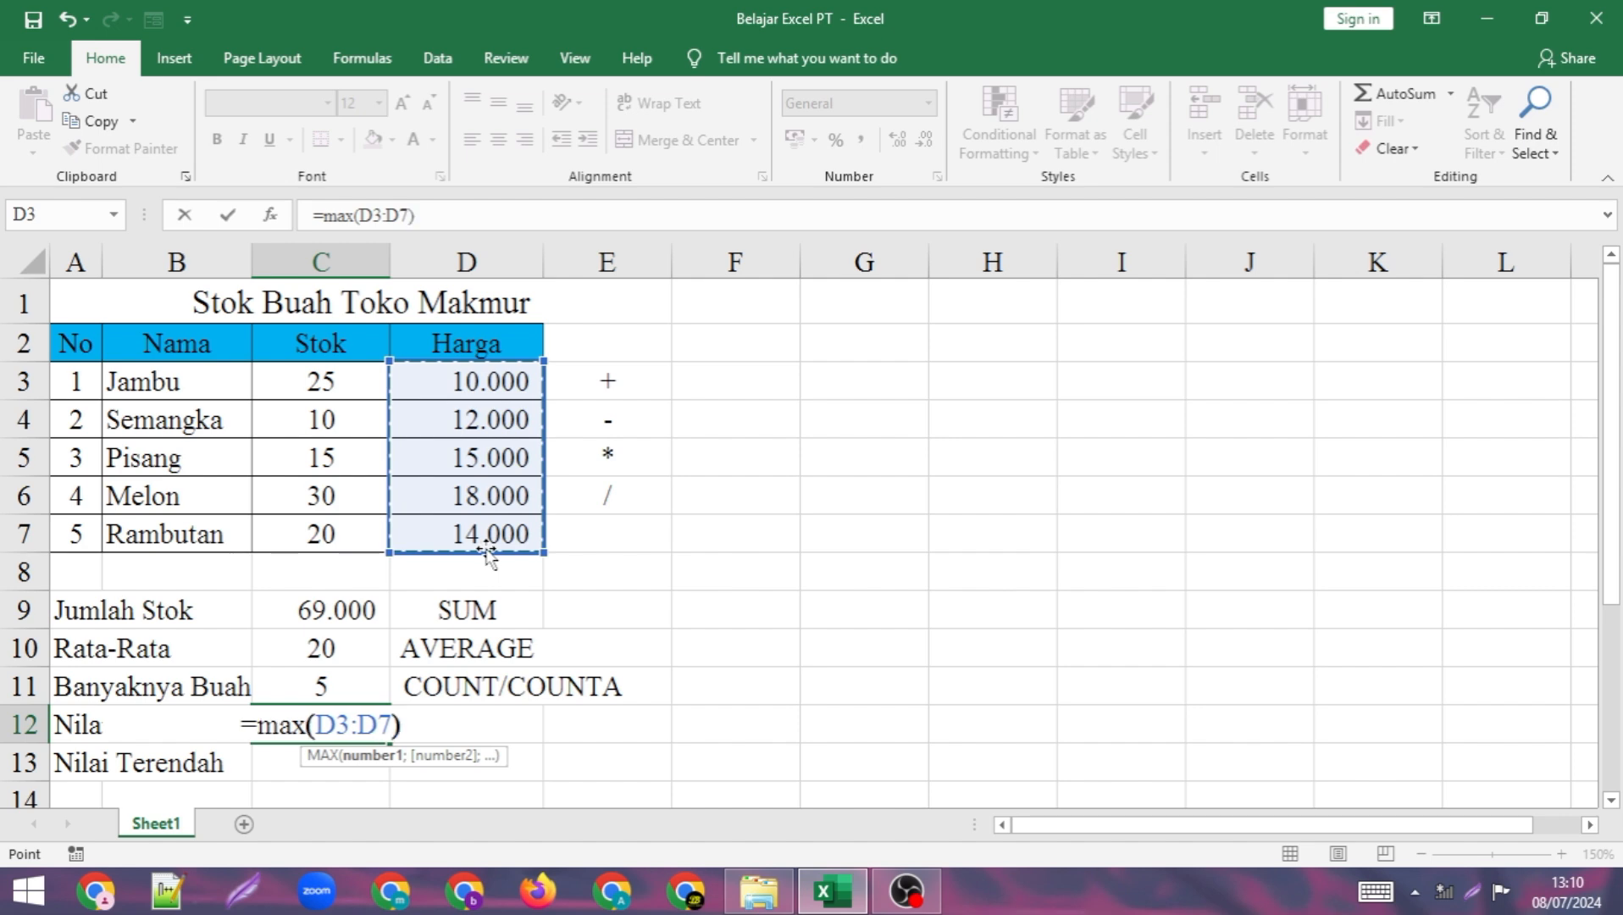
key(Return)
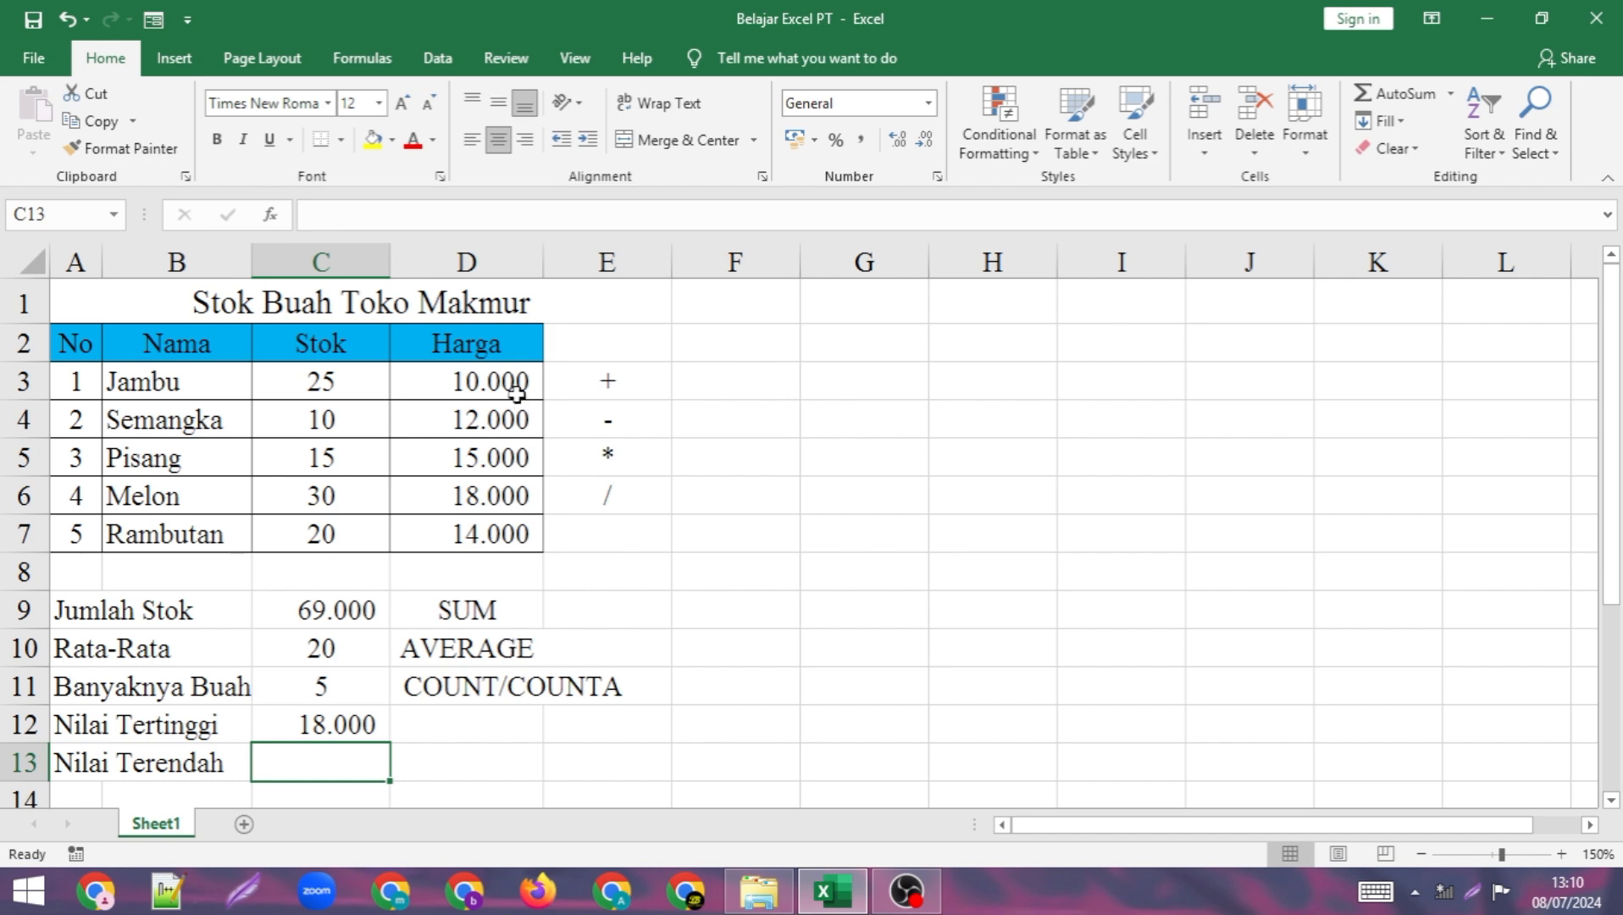
click(338, 721)
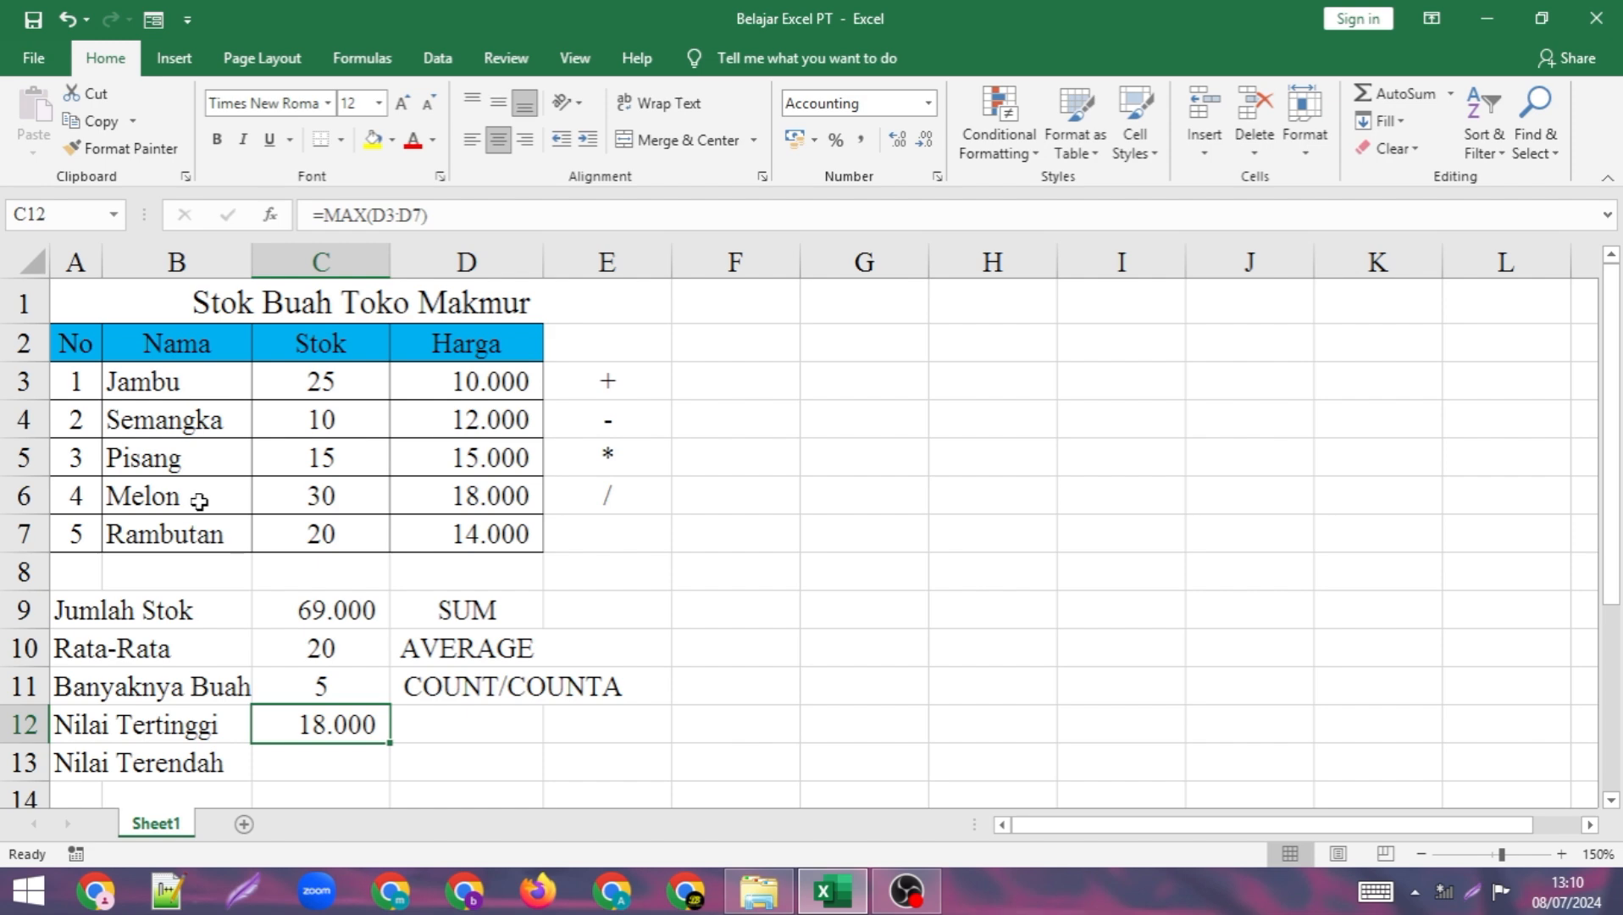
Label the Nilai Tertinggi row with the function name MAX in cell D12.
click(451, 727)
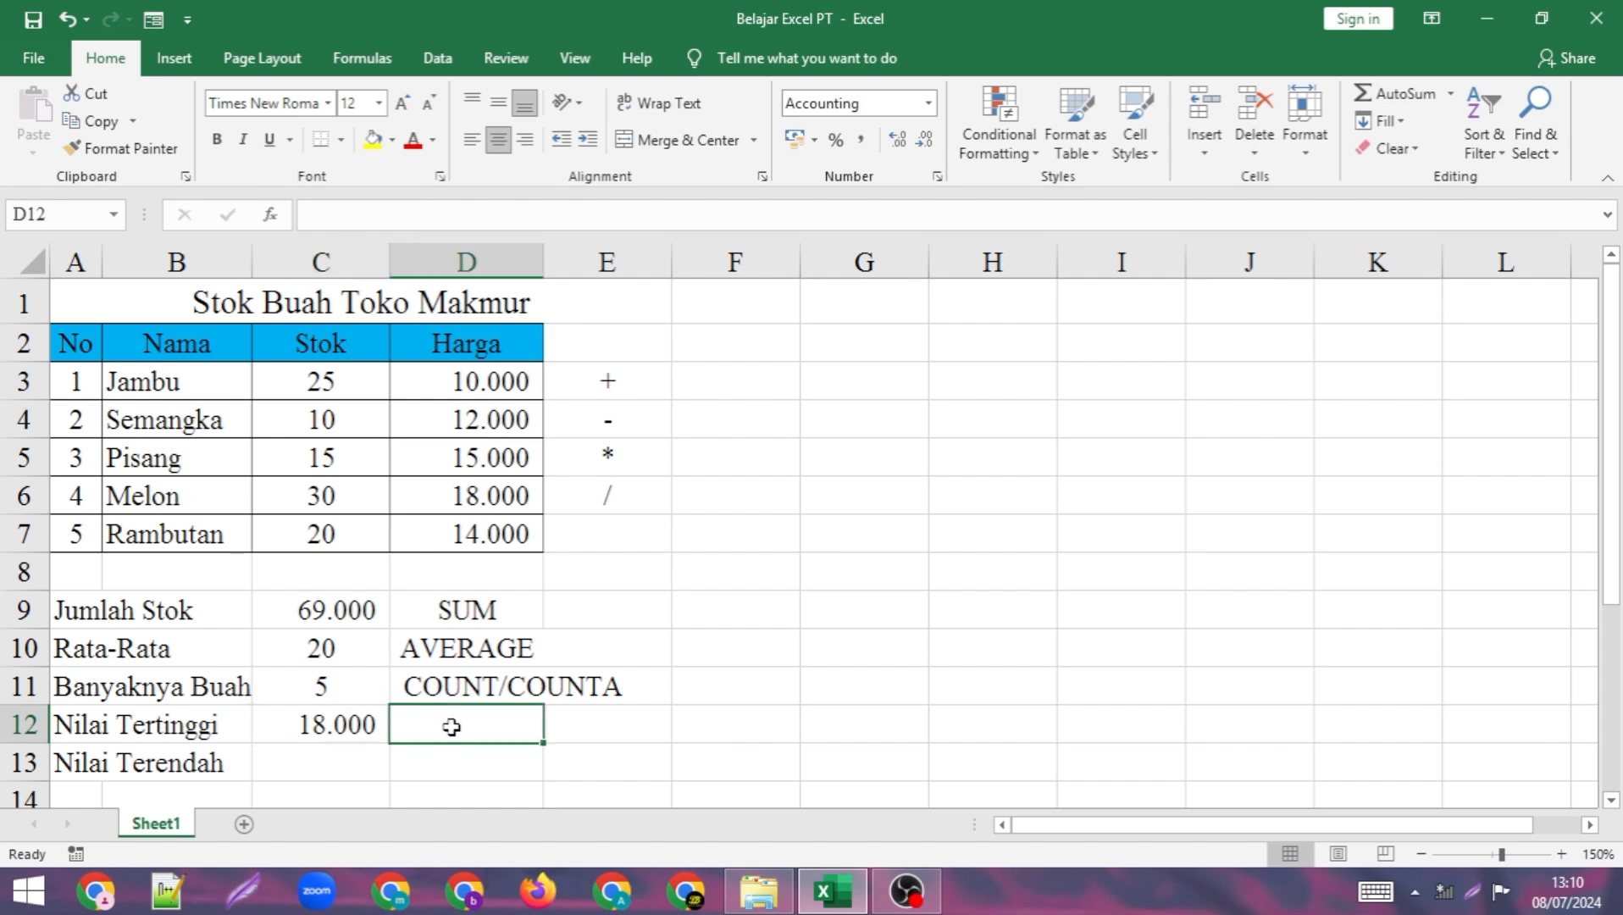
text(M)
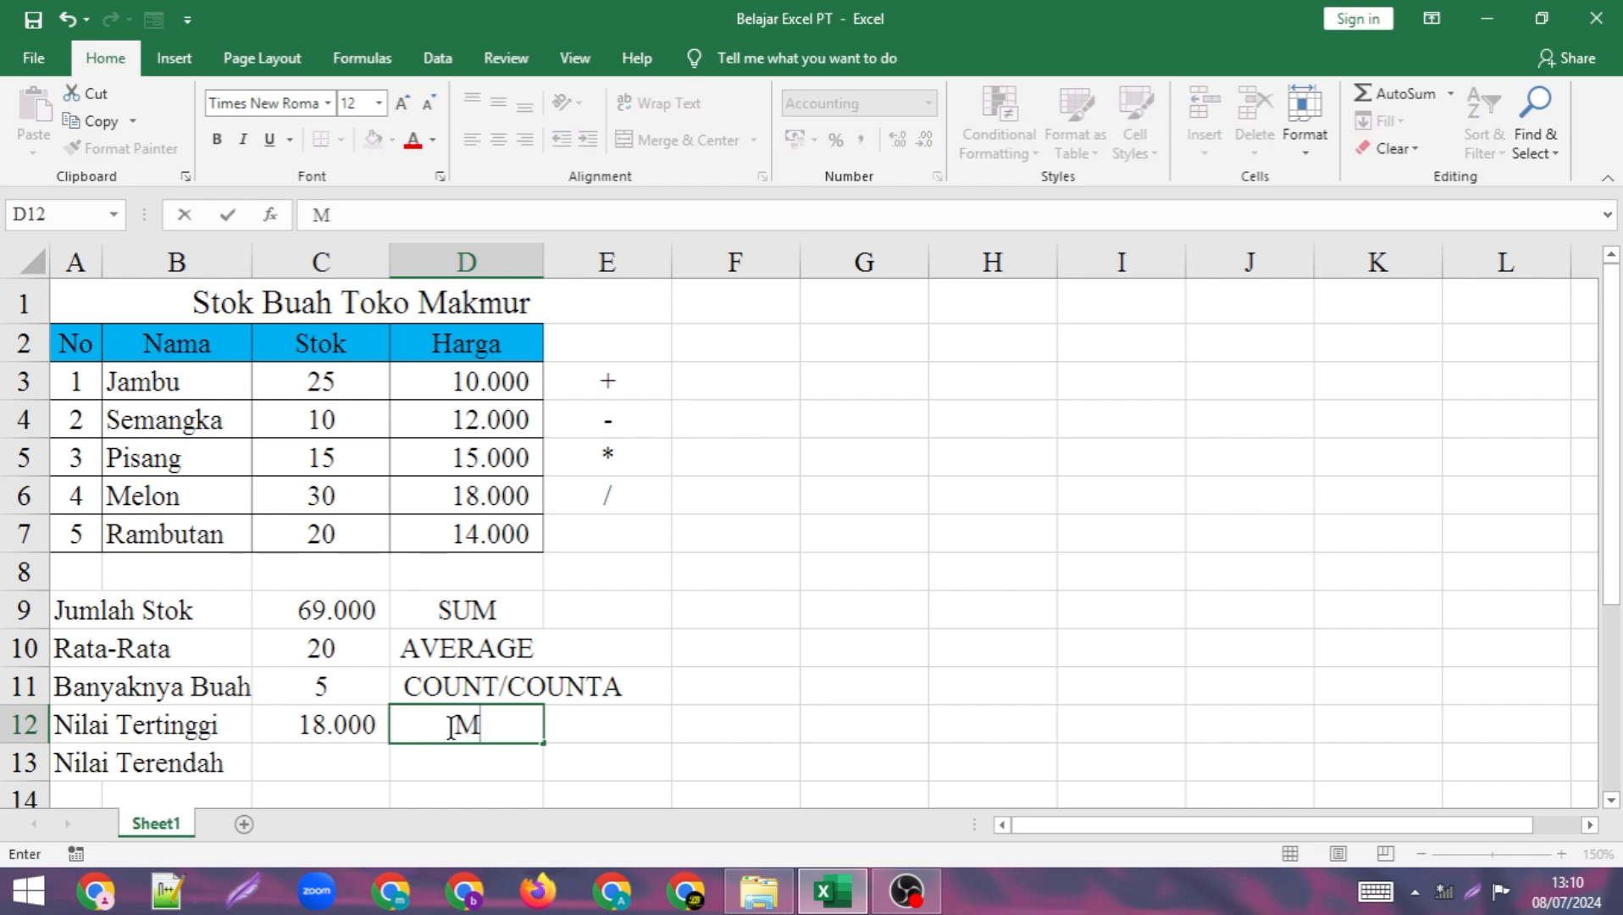
text(AX)
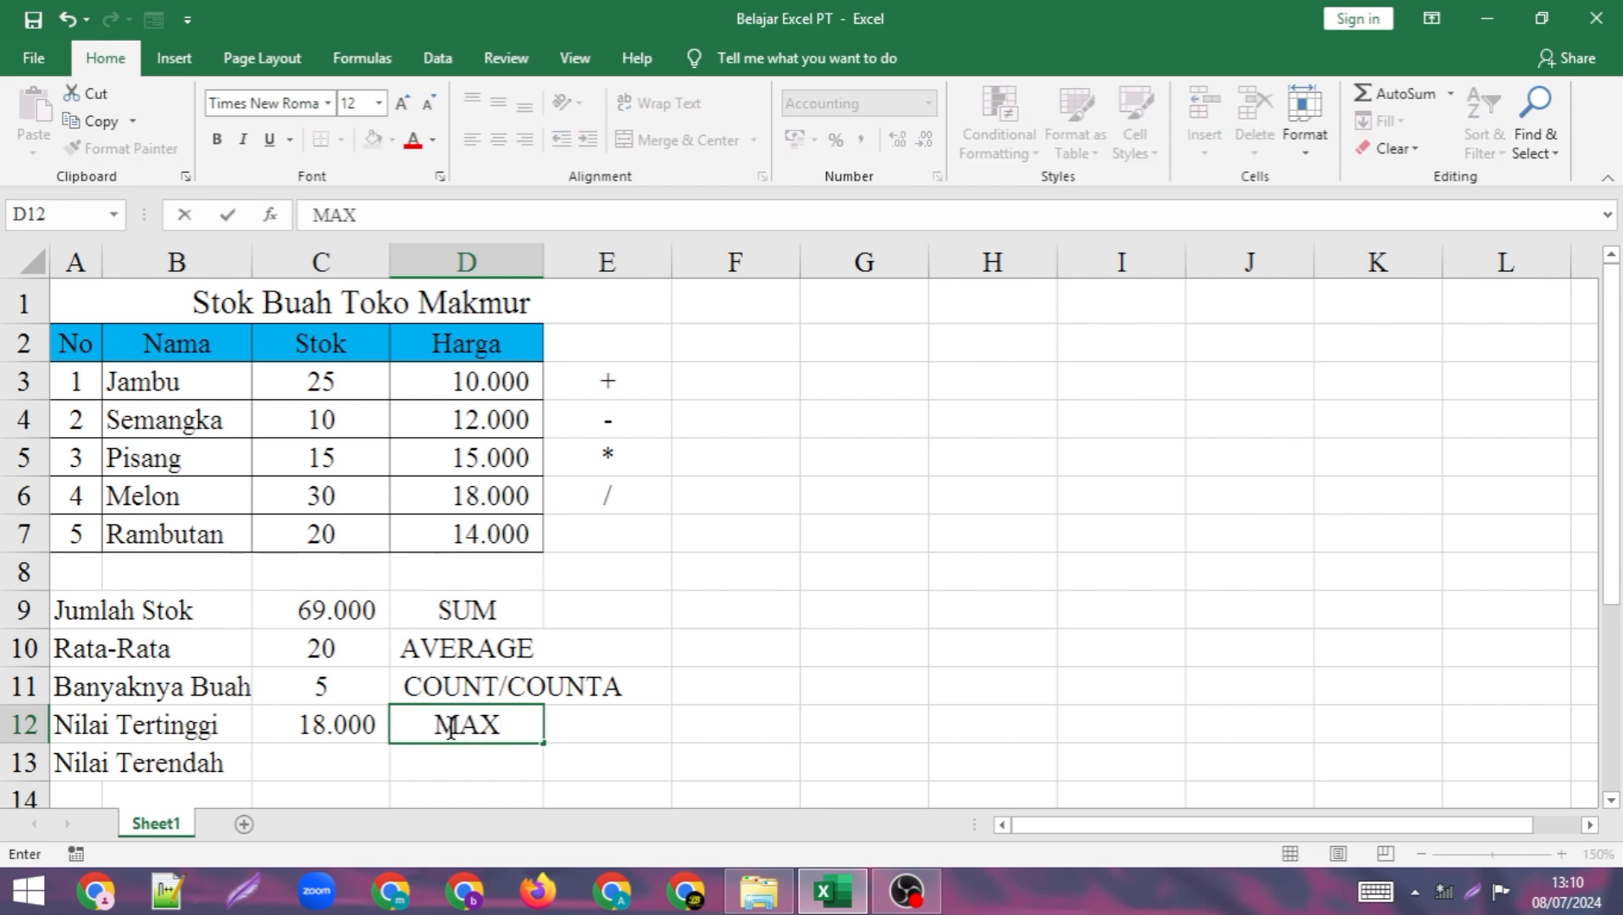
Enter a MIN formula over the stock values C3:C7 in cell C13 for Nilai Terendah.
click(356, 751)
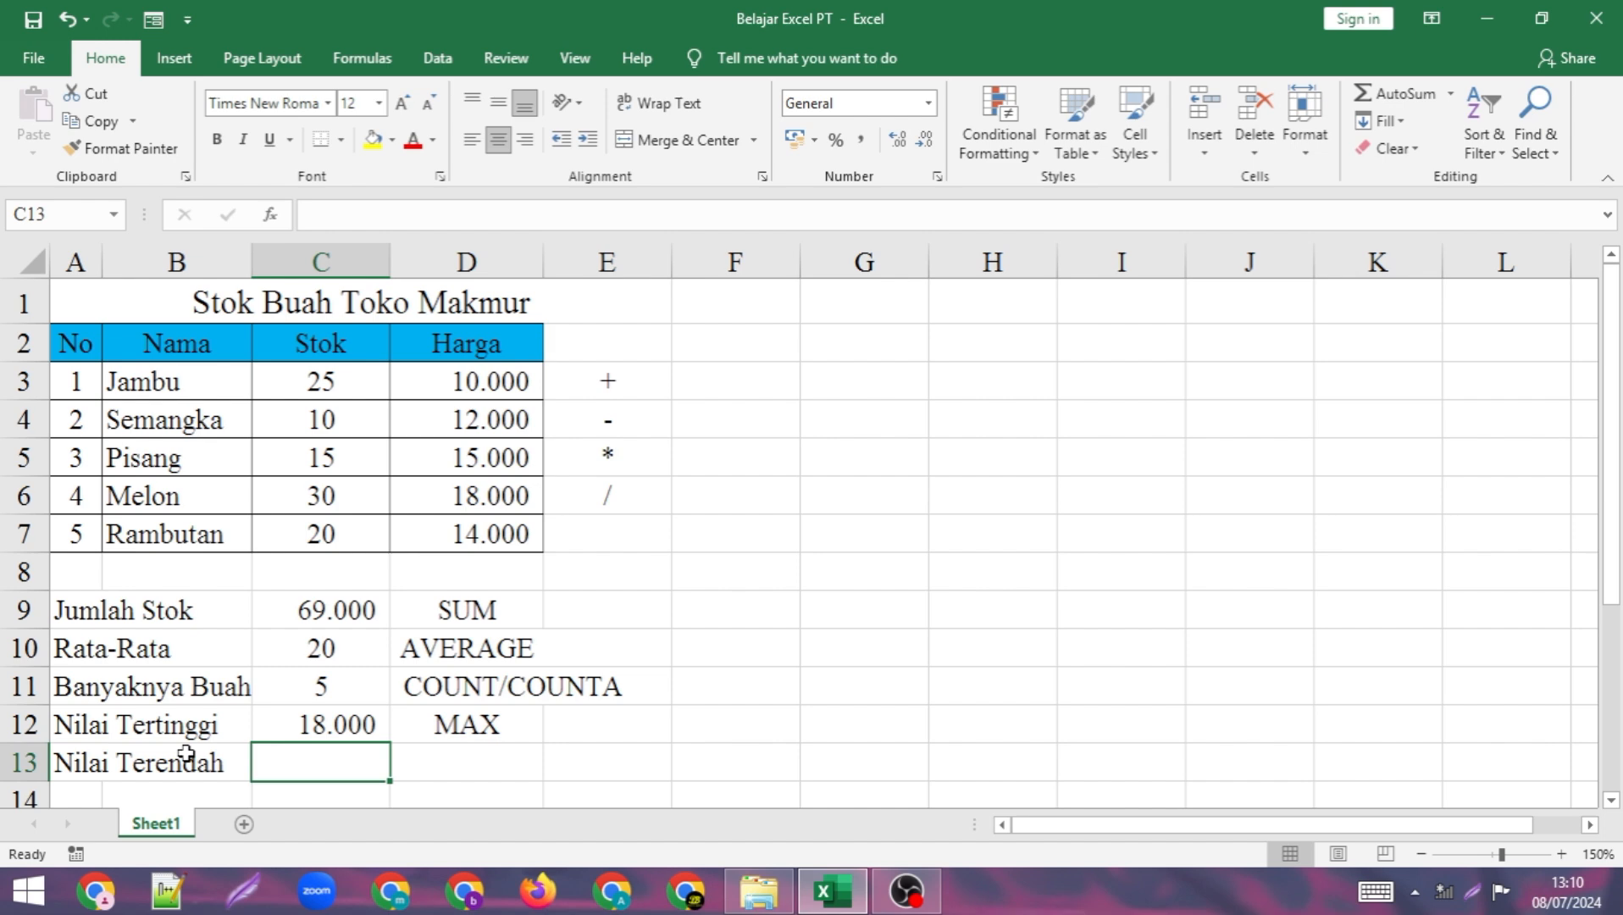
text(=M)
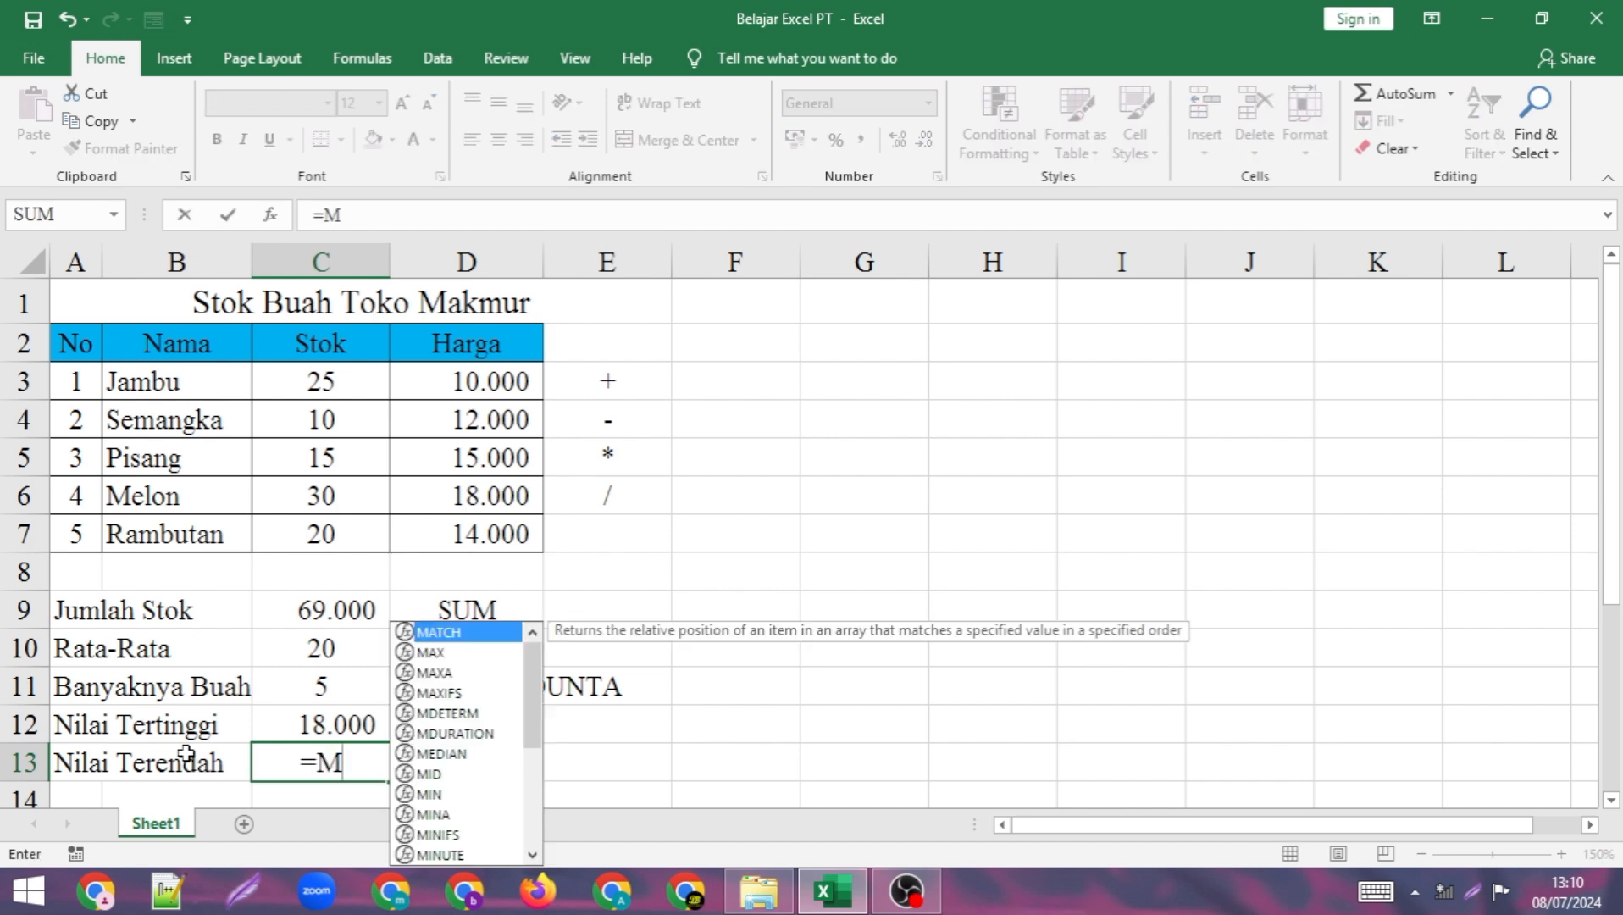
text(in)
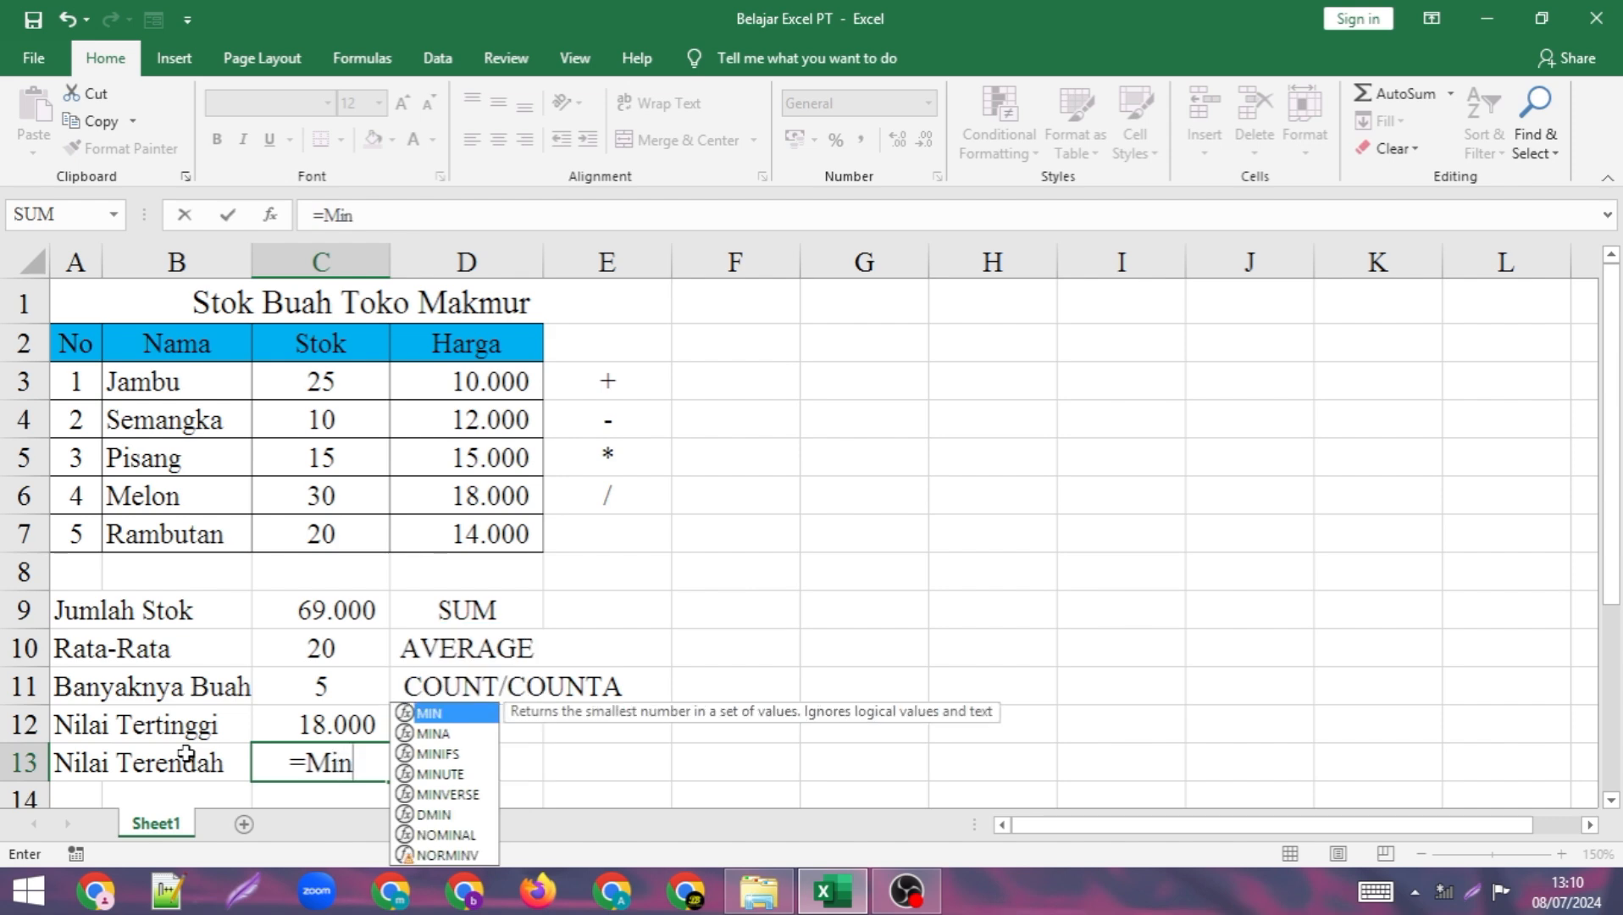
text(()
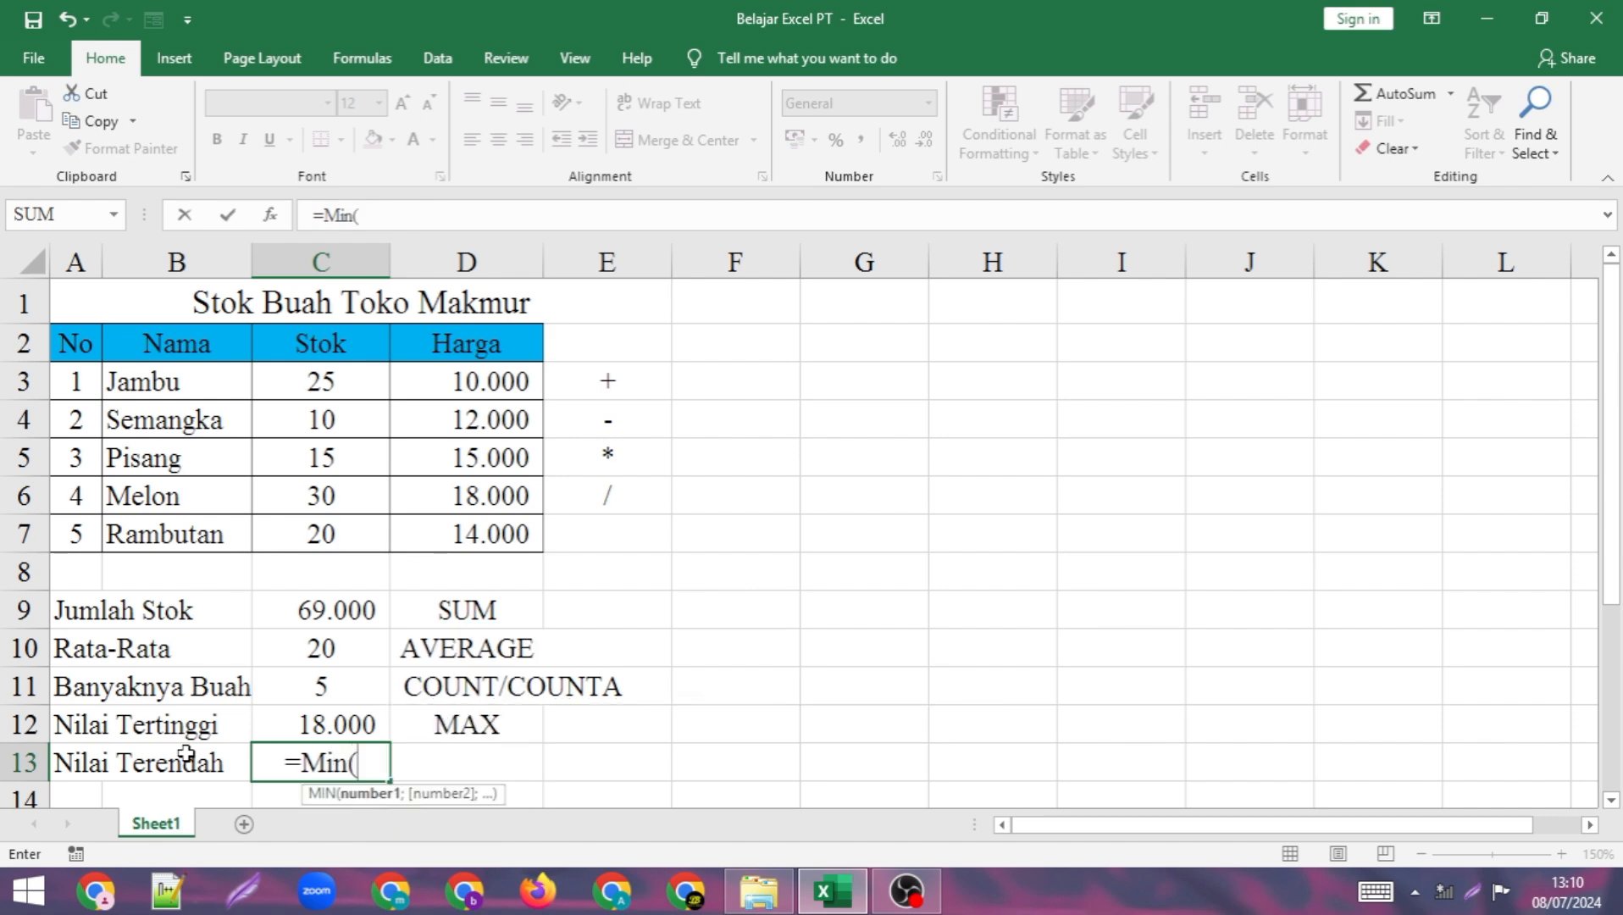
drag(288, 386, 310, 538)
text())
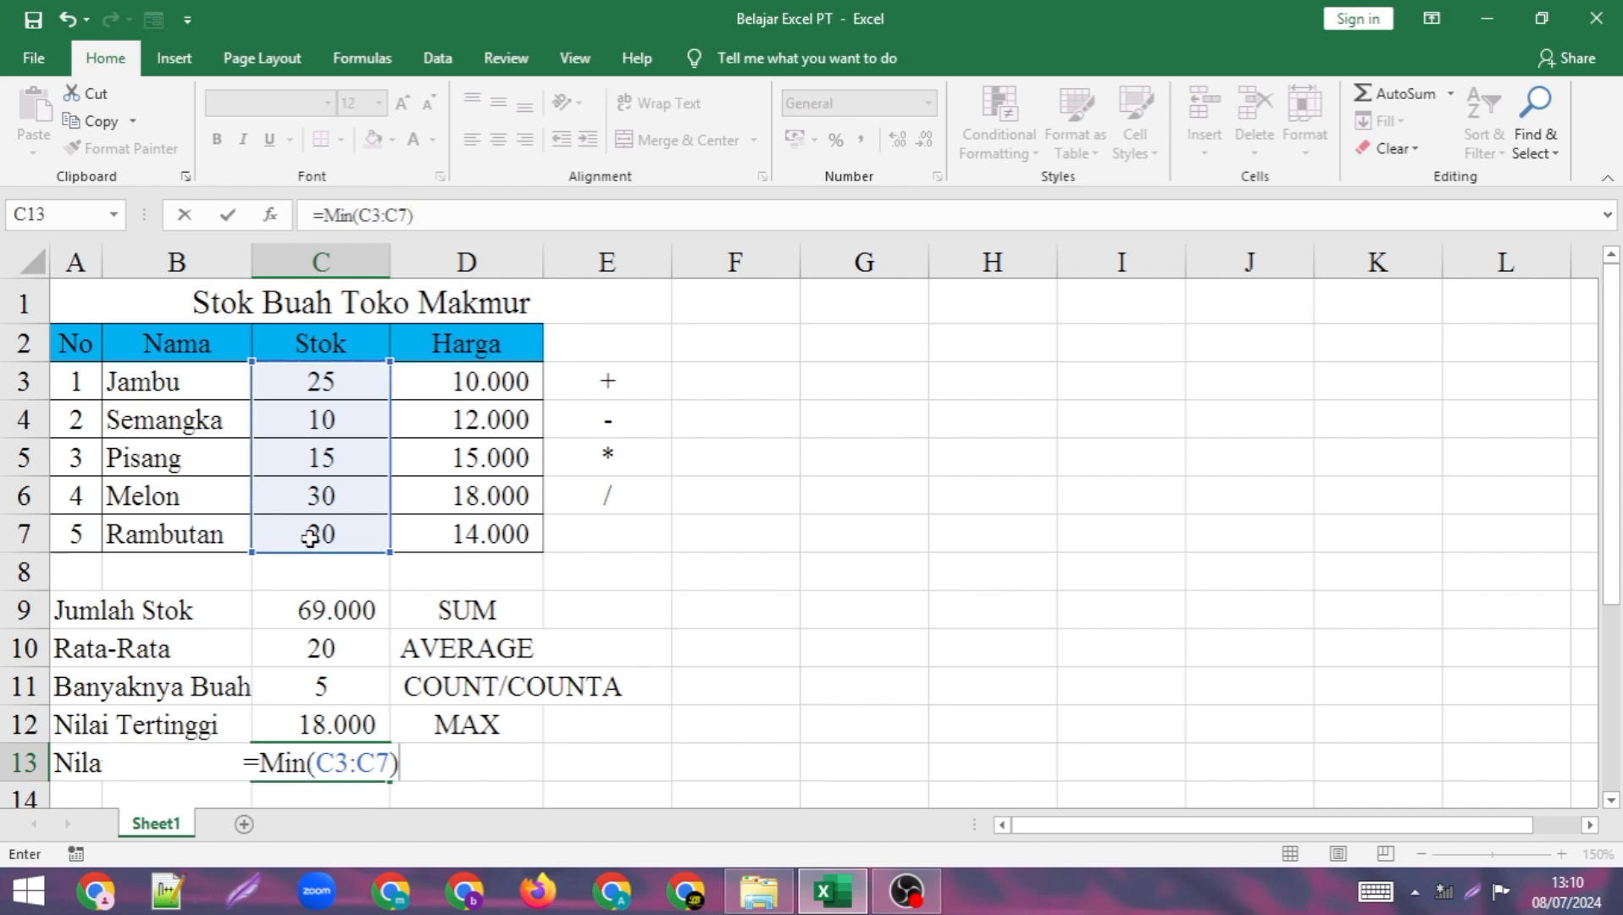
key(Return)
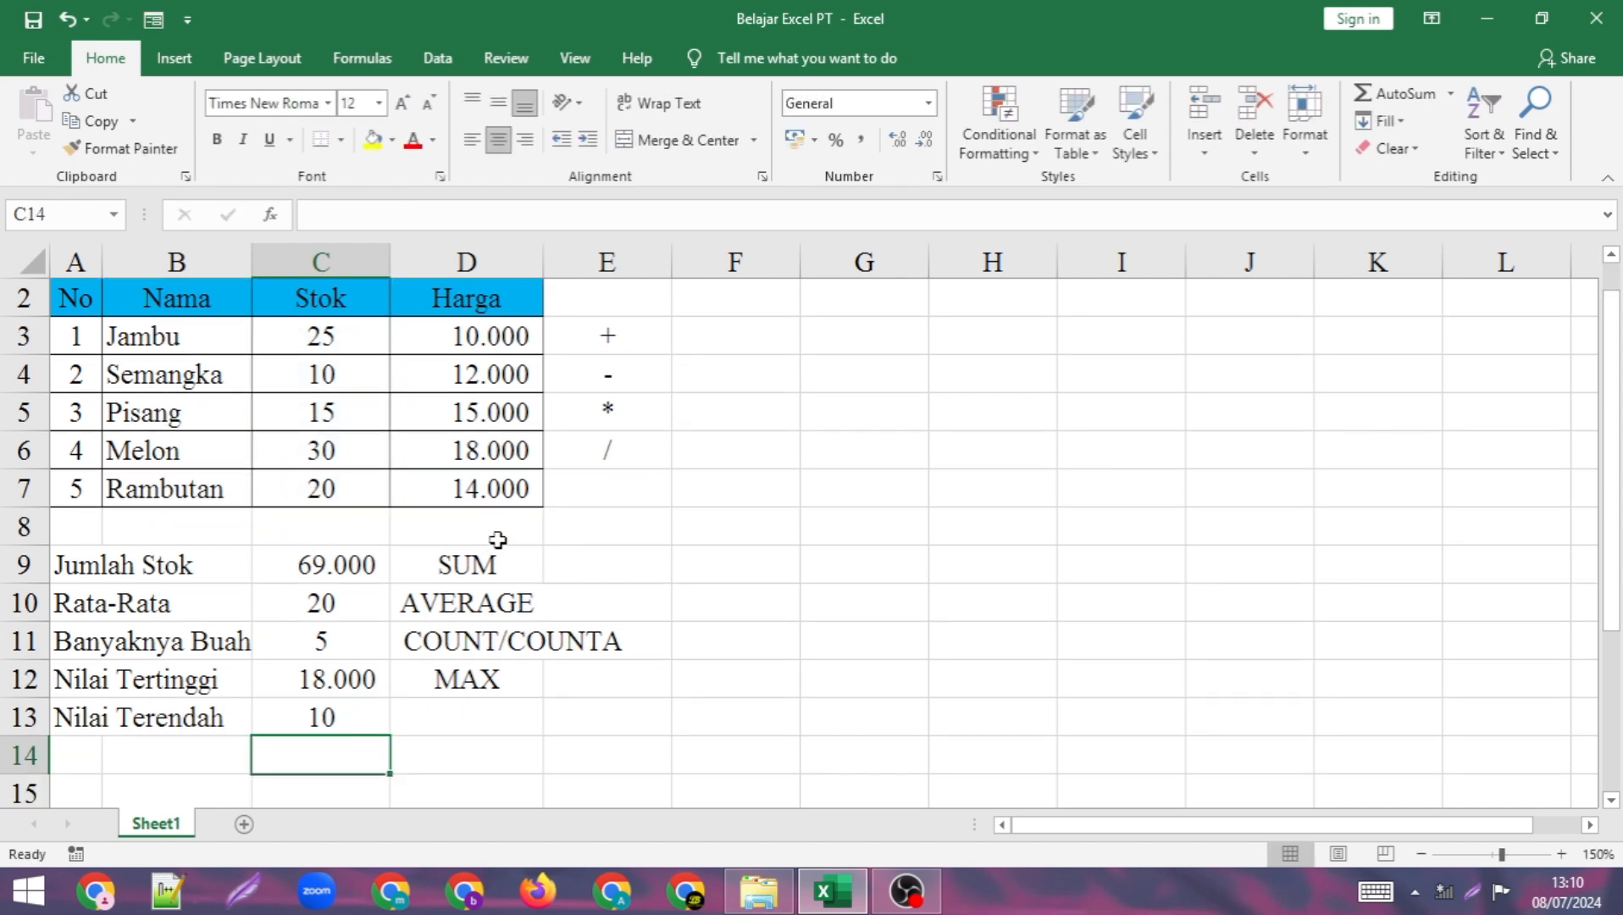
scroll(499, 542, up, 1)
click(375, 755)
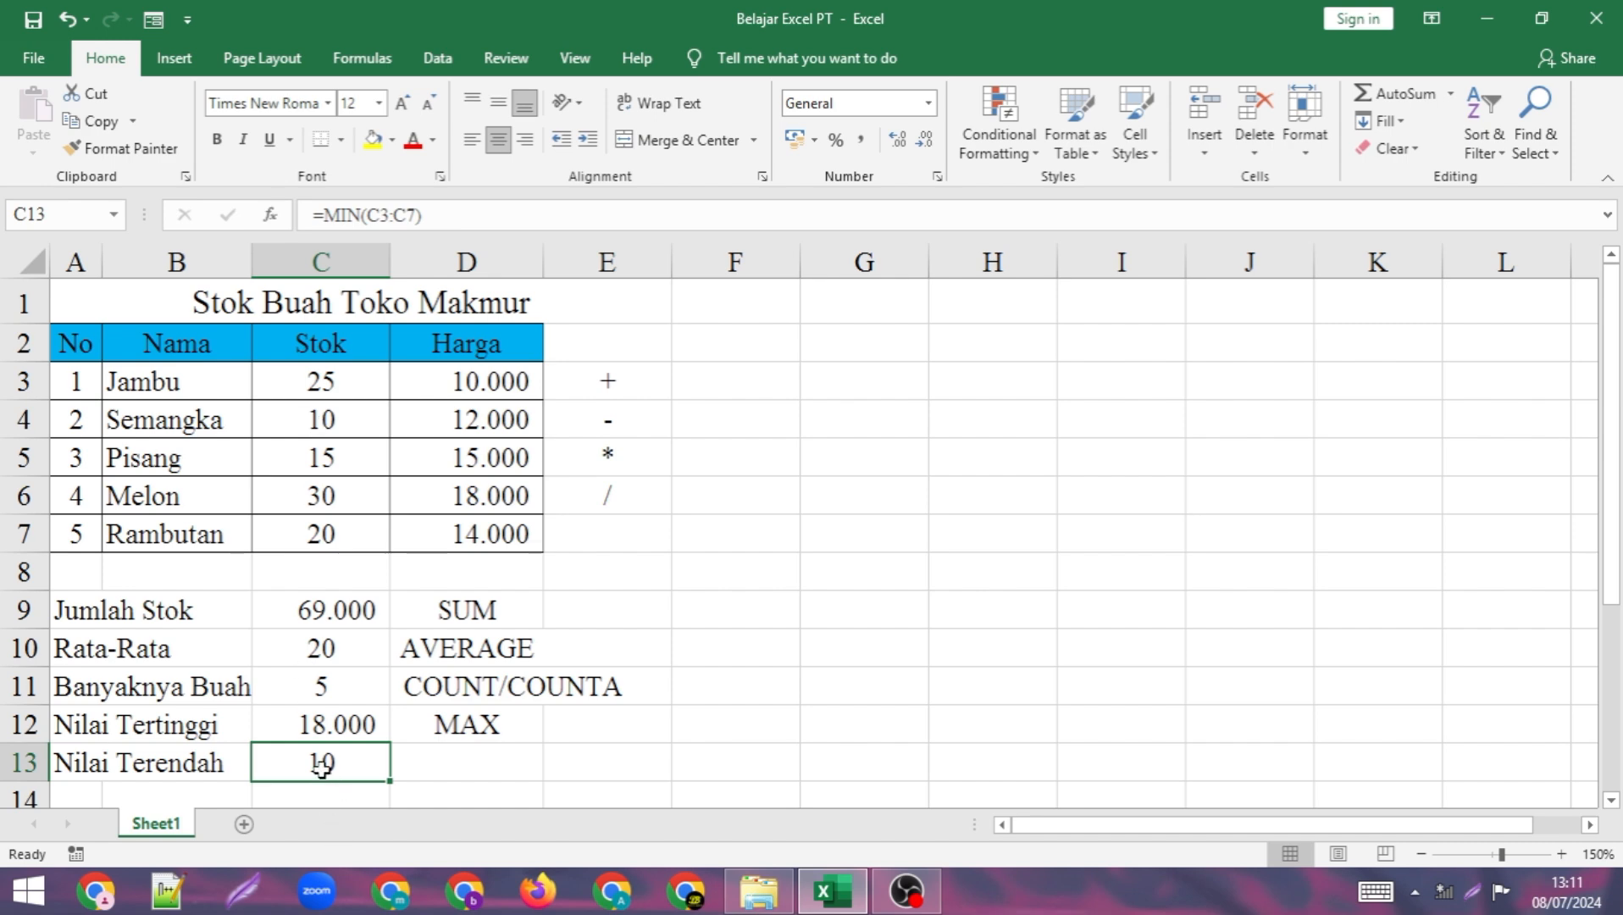
Label the Nilai Terendah row with the function name MIN in cell D13.
click(448, 766)
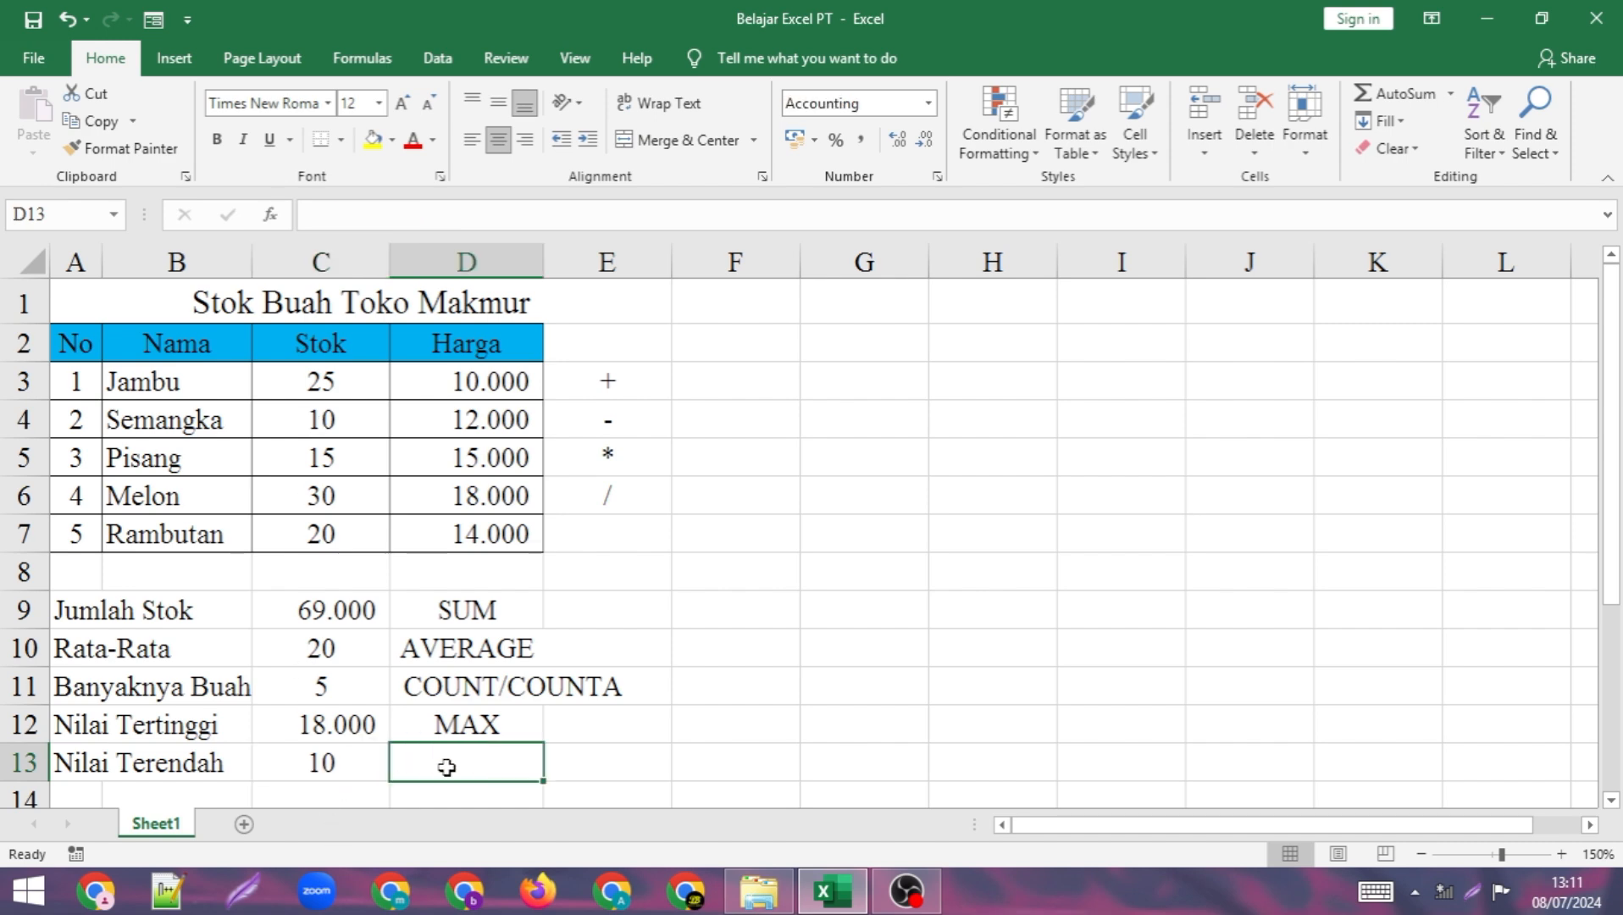
text(MIN)
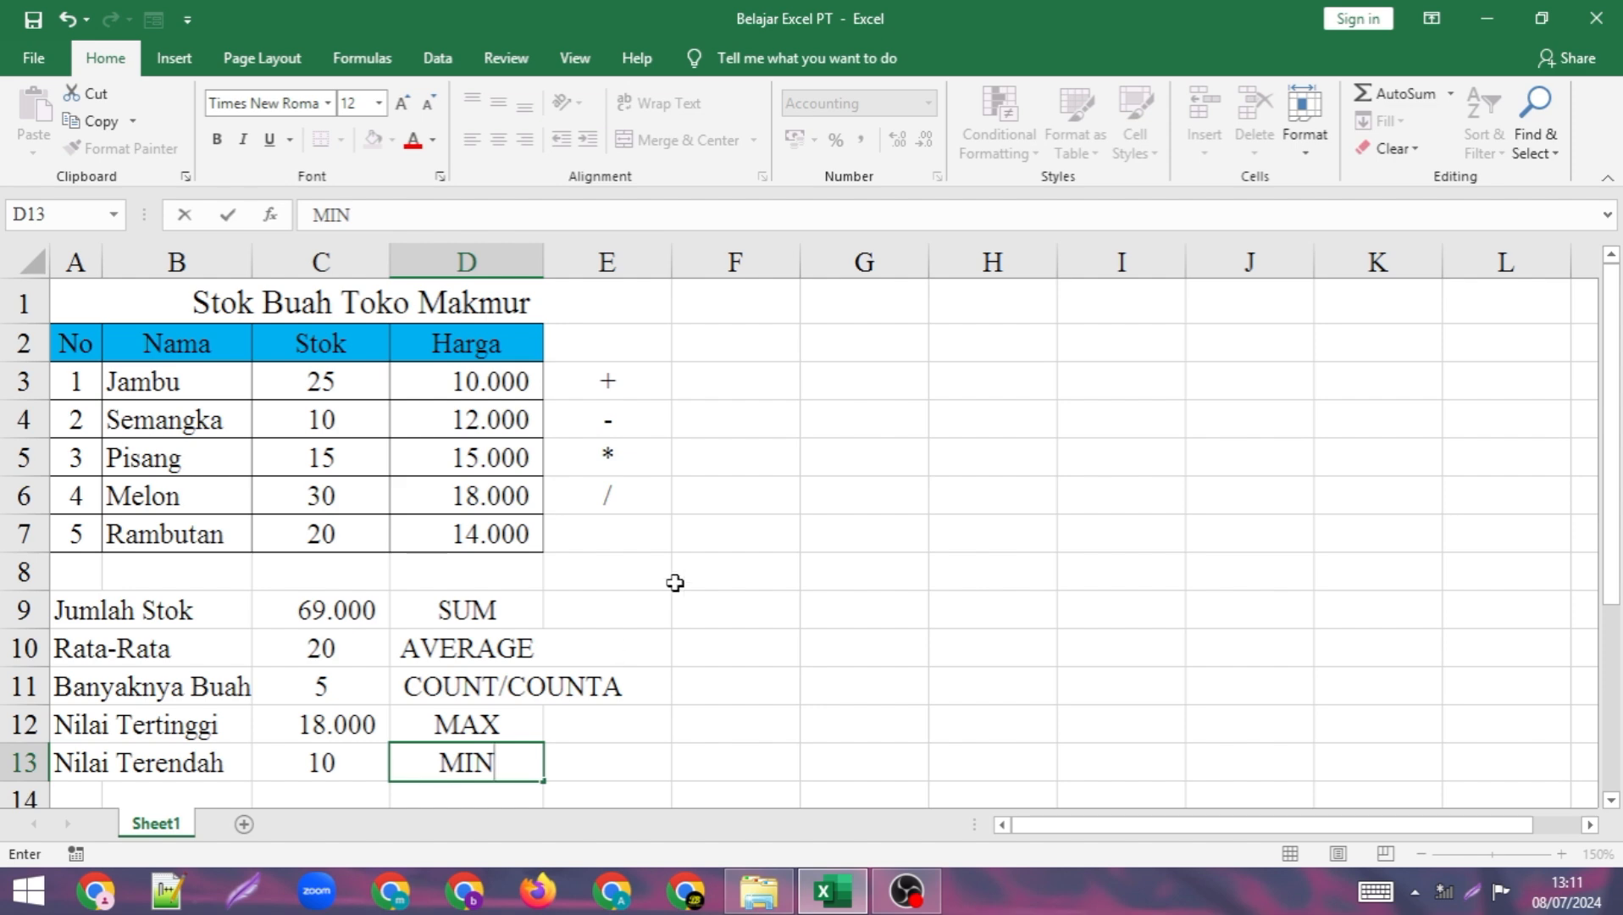
click(682, 577)
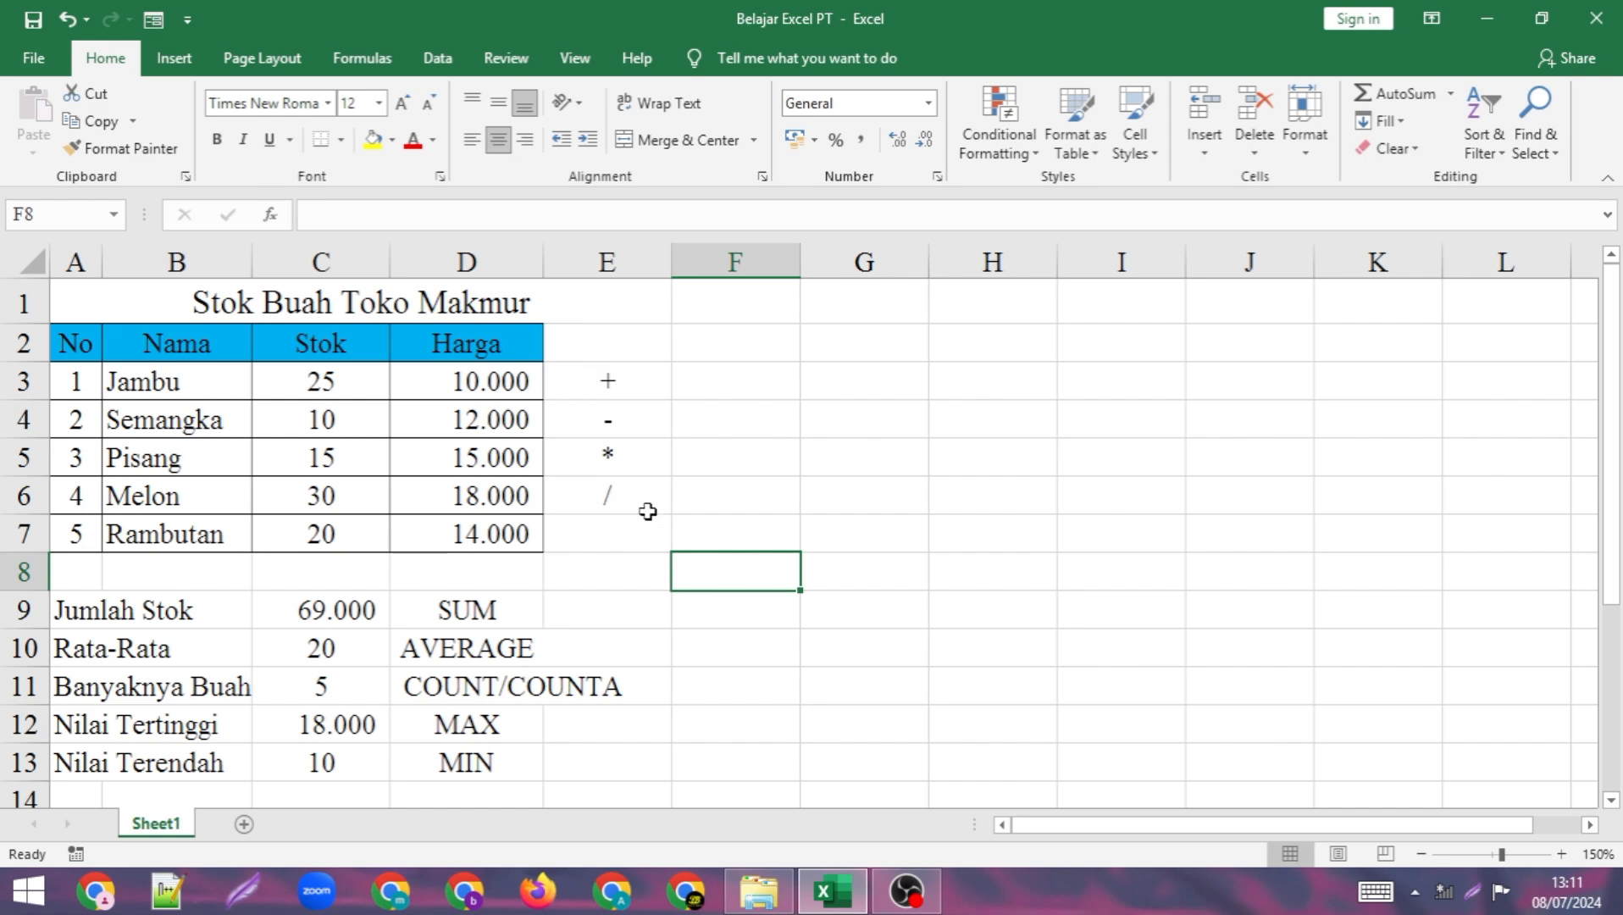
Try centring the COUNT/COUNTA label in cell D11, and return it to left alignment.
click(733, 497)
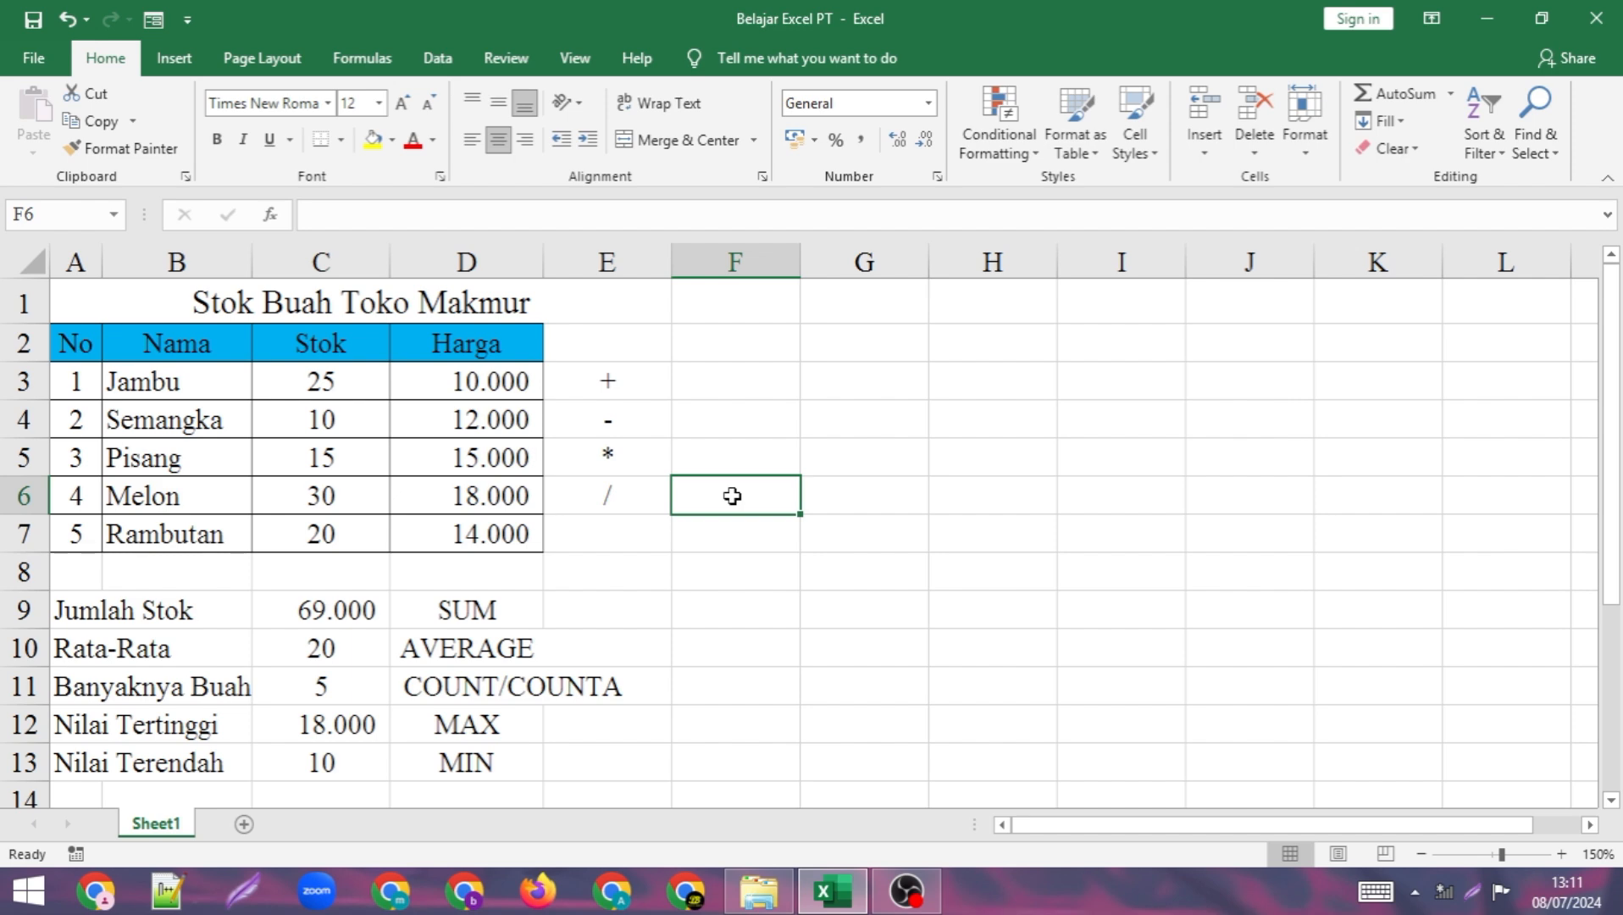
click(538, 687)
click(495, 142)
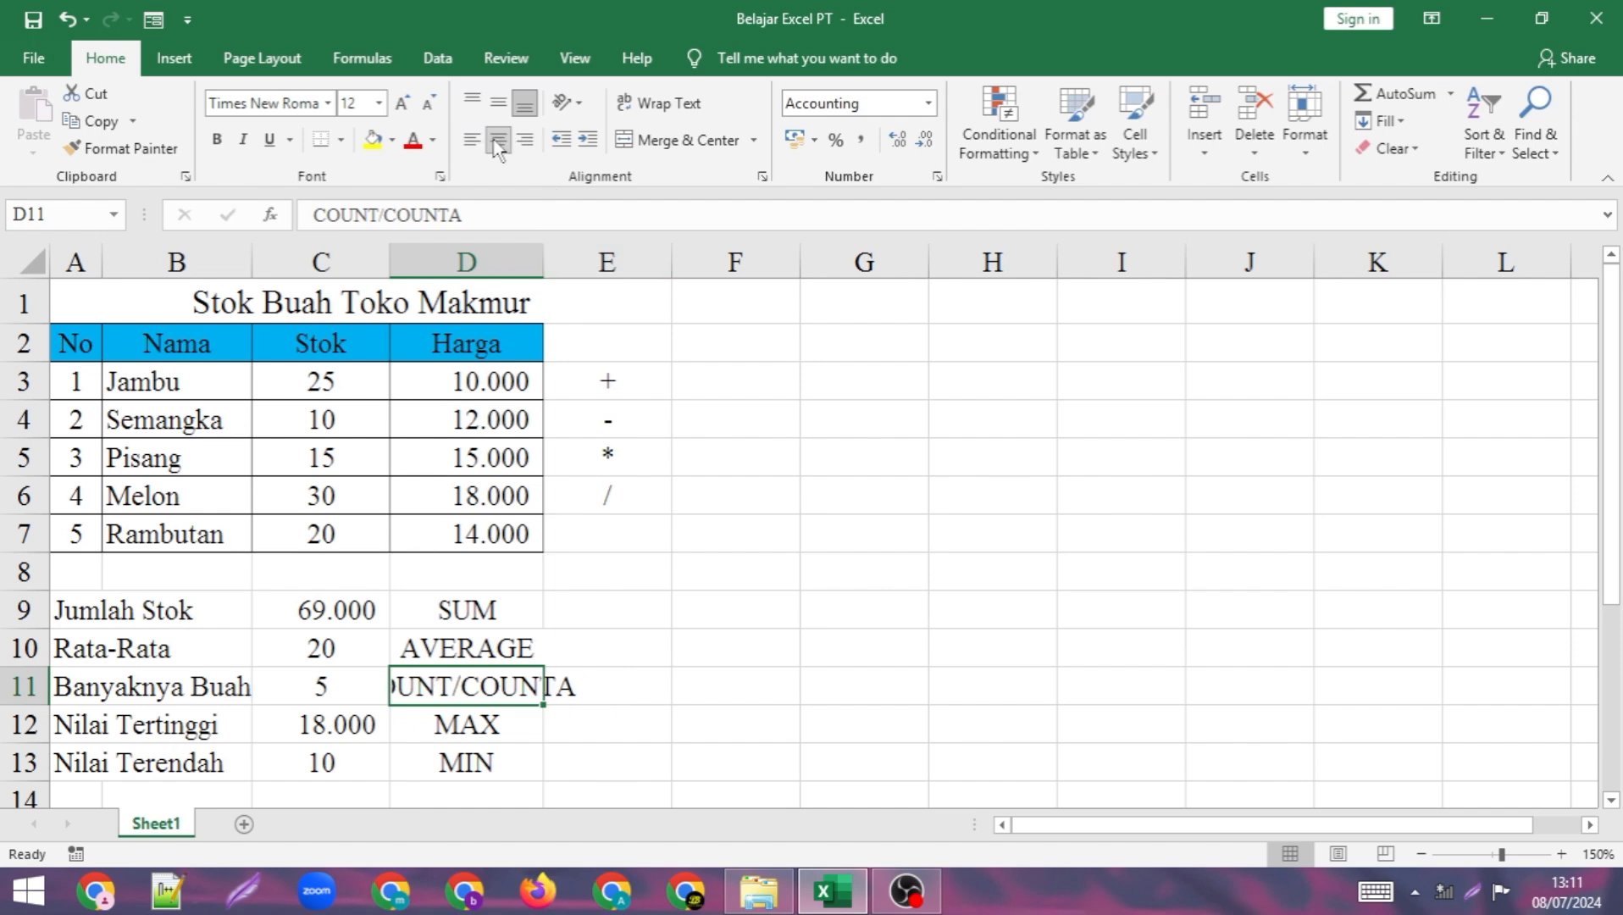
click(476, 140)
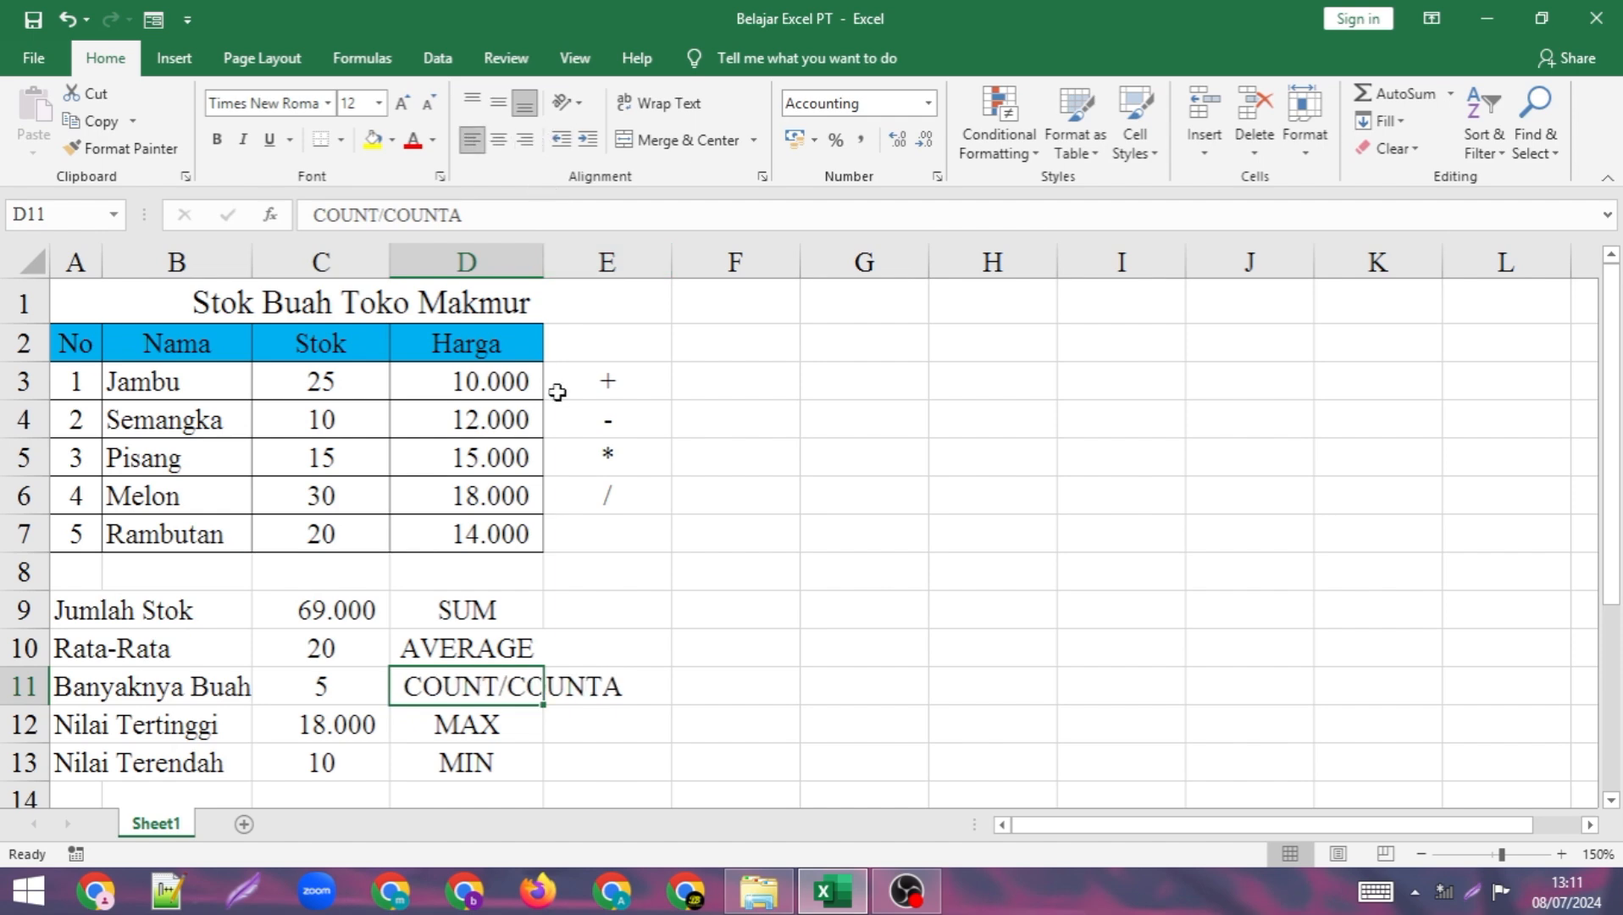